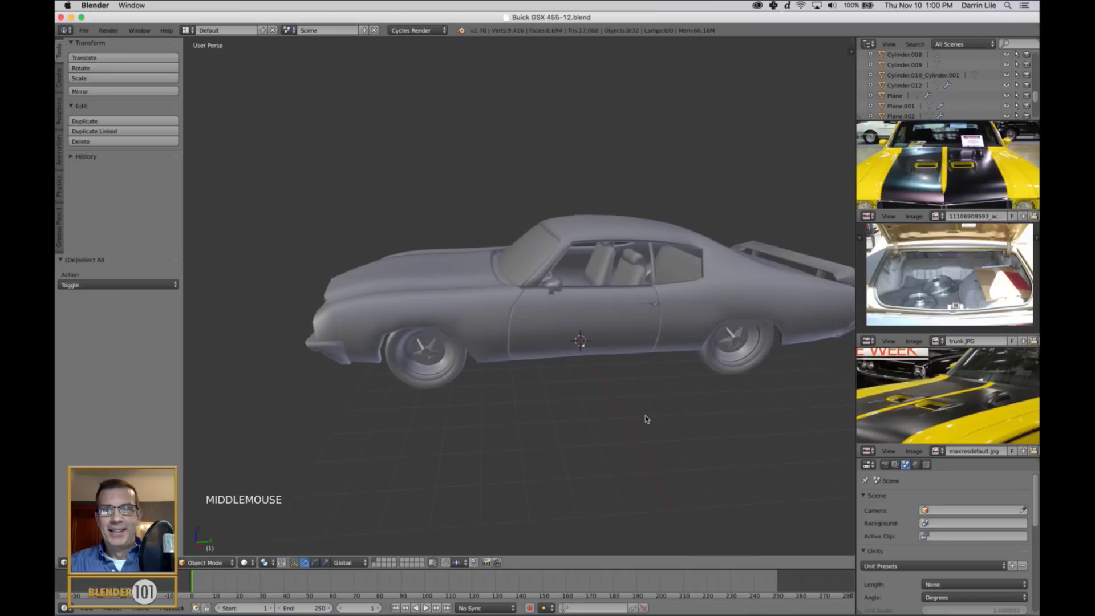
# Select the trunk lid with its spoiler and rotate it about 69° around the X axis to swing it open
pyautogui.scroll(-2, 593, 426)
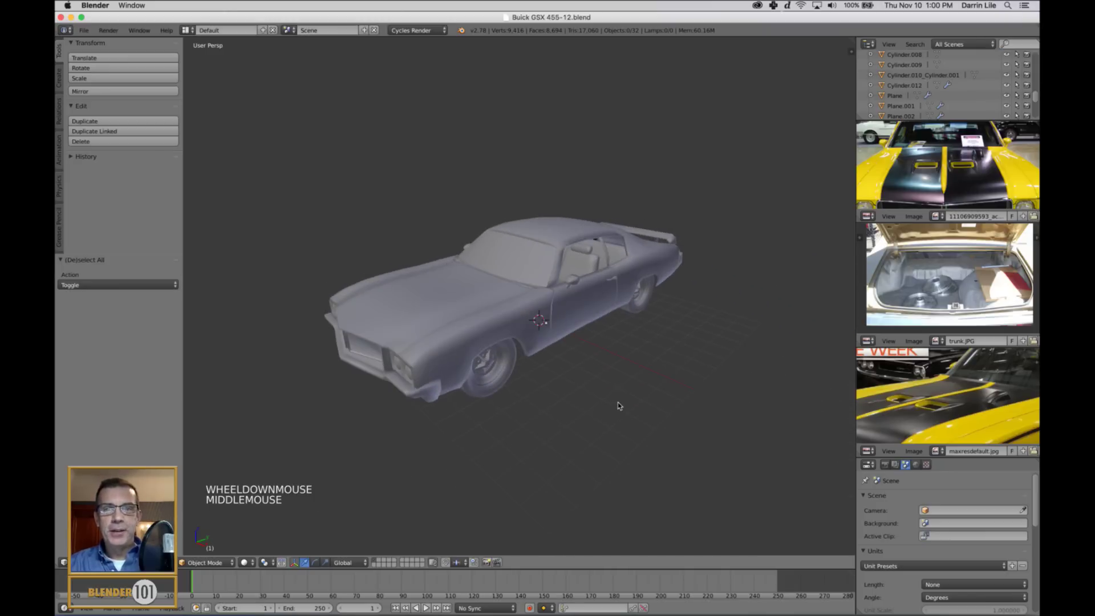
pyautogui.scroll(1, 676, 409)
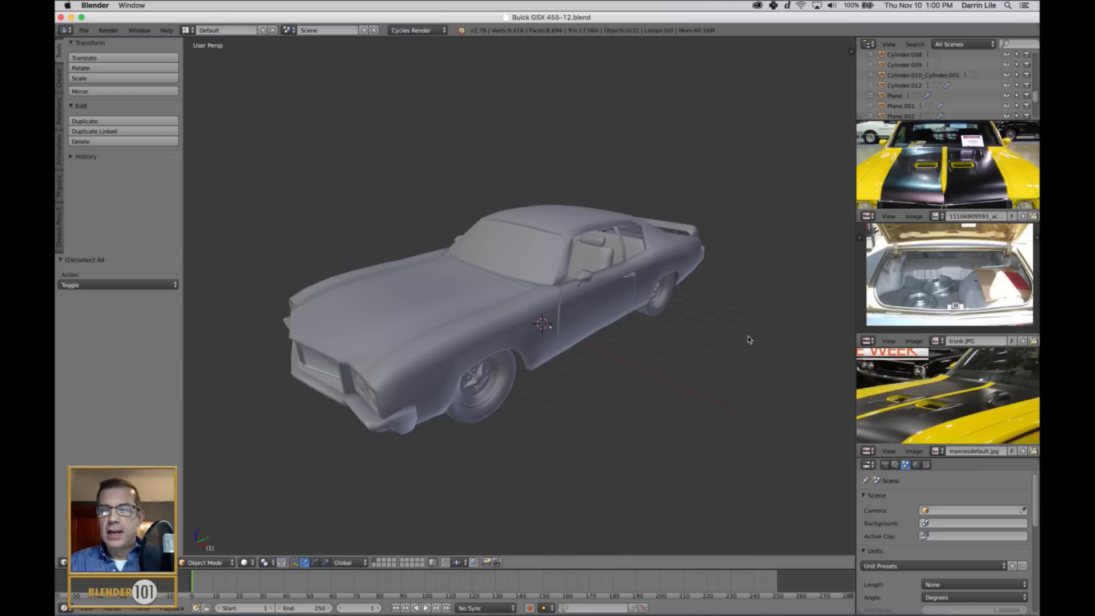
pyautogui.moveTo(744, 341); pyautogui.dragTo(712, 340, button='middle')
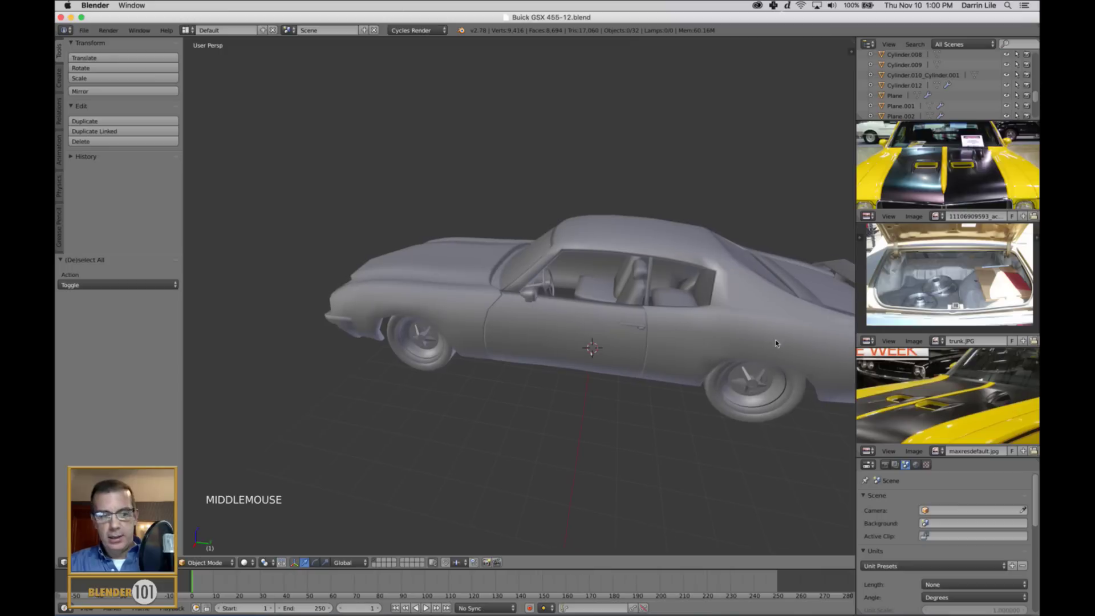
pyautogui.keyDown('shift'); pyautogui.moveTo(794, 352); pyautogui.dragTo(559, 313, button='middle'); pyautogui.keyUp('shift')
pyautogui.moveTo(699, 296); pyautogui.dragTo(674, 330, button='middle')
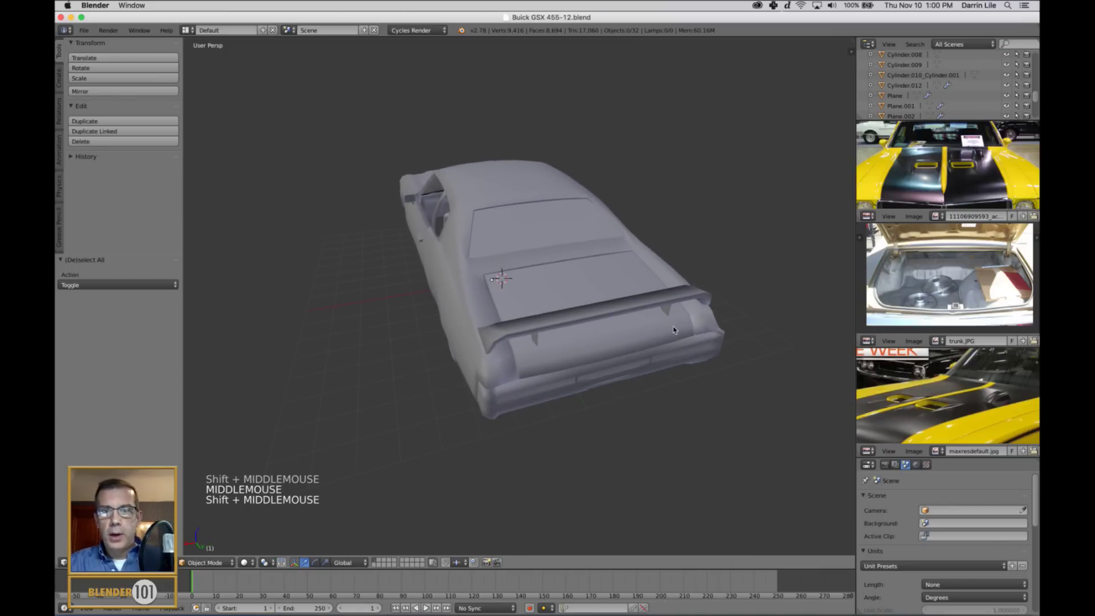
pyautogui.rightClick(613, 303)
pyautogui.moveTo(612, 302); pyautogui.dragTo(612, 324, button='middle')
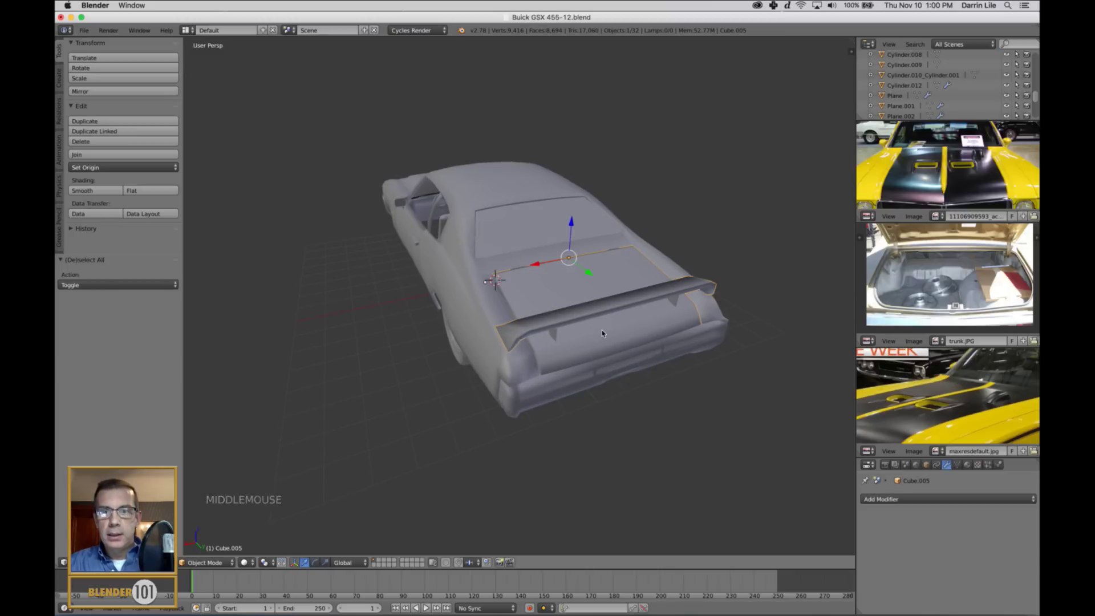
pyautogui.moveTo(602, 334); pyautogui.dragTo(631, 361, button='middle')
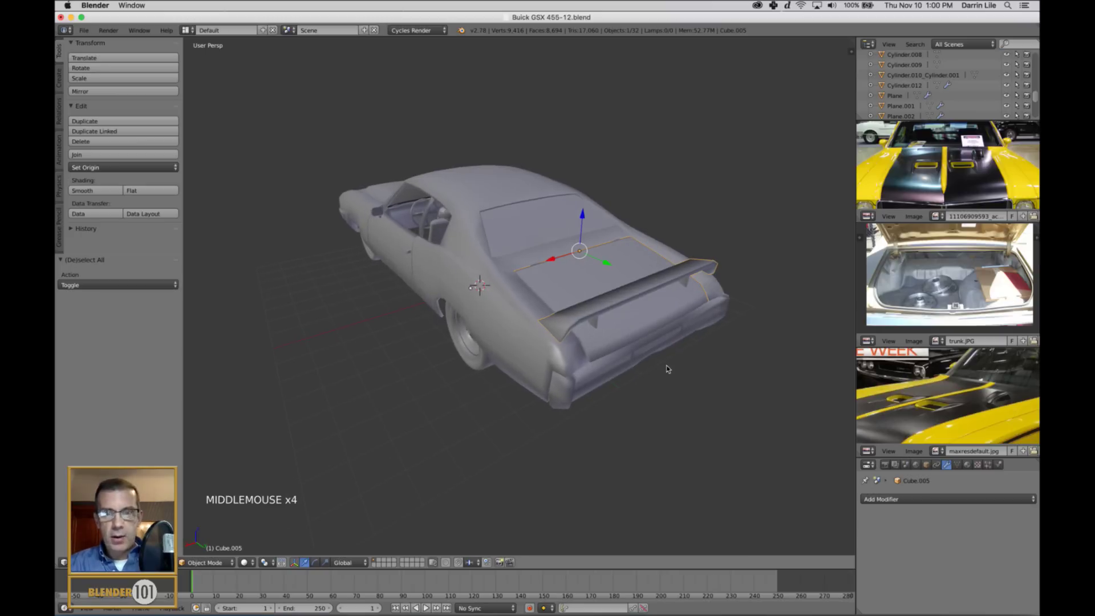
pyautogui.press('r')
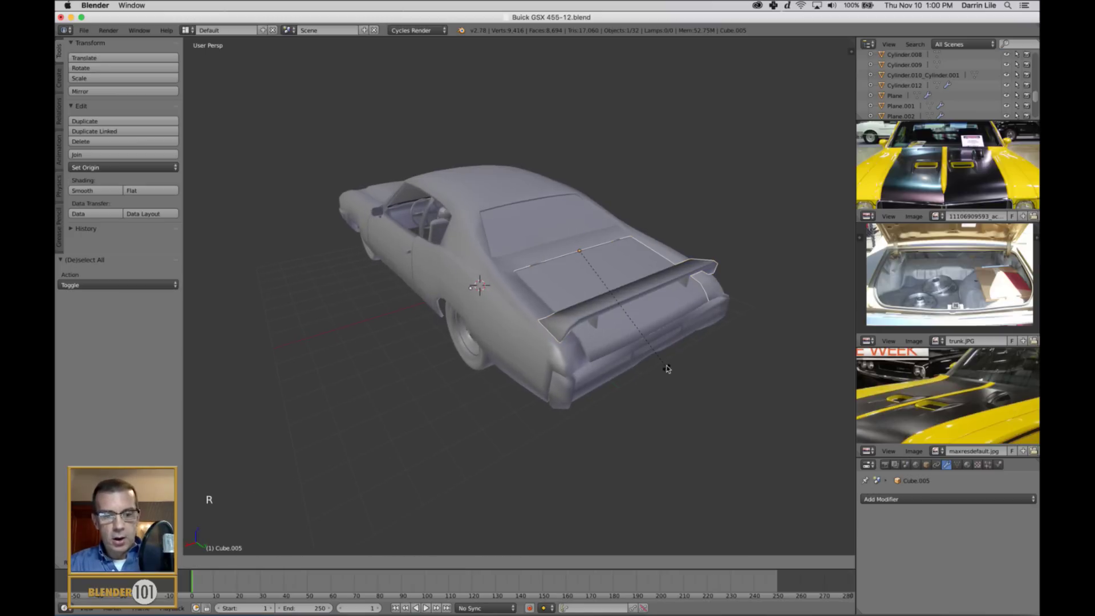
pyautogui.press('x')
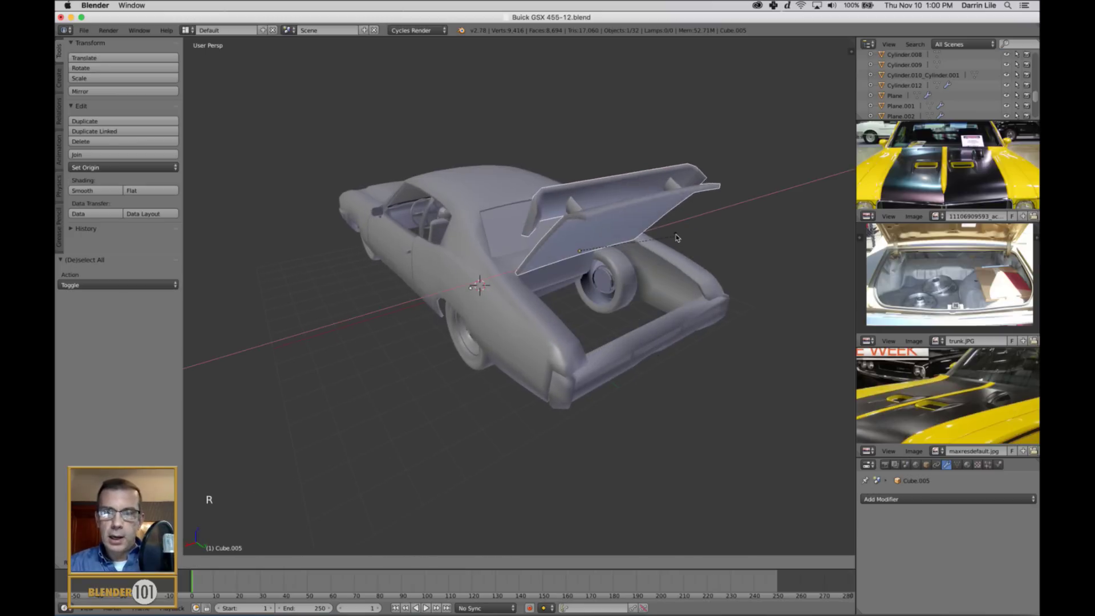
pyautogui.click(673, 226)
# Inspect the open trunk from several angles and undo the lid's rotation
pyautogui.moveTo(673, 225); pyautogui.dragTo(570, 255, button='middle')
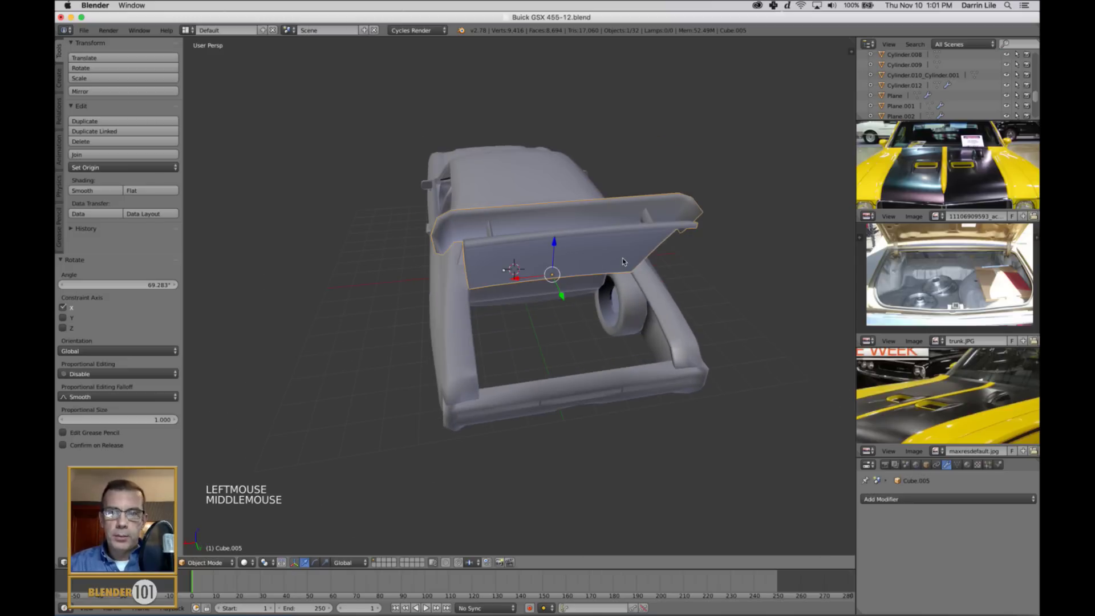
pyautogui.moveTo(593, 260); pyautogui.dragTo(608, 258, button='middle')
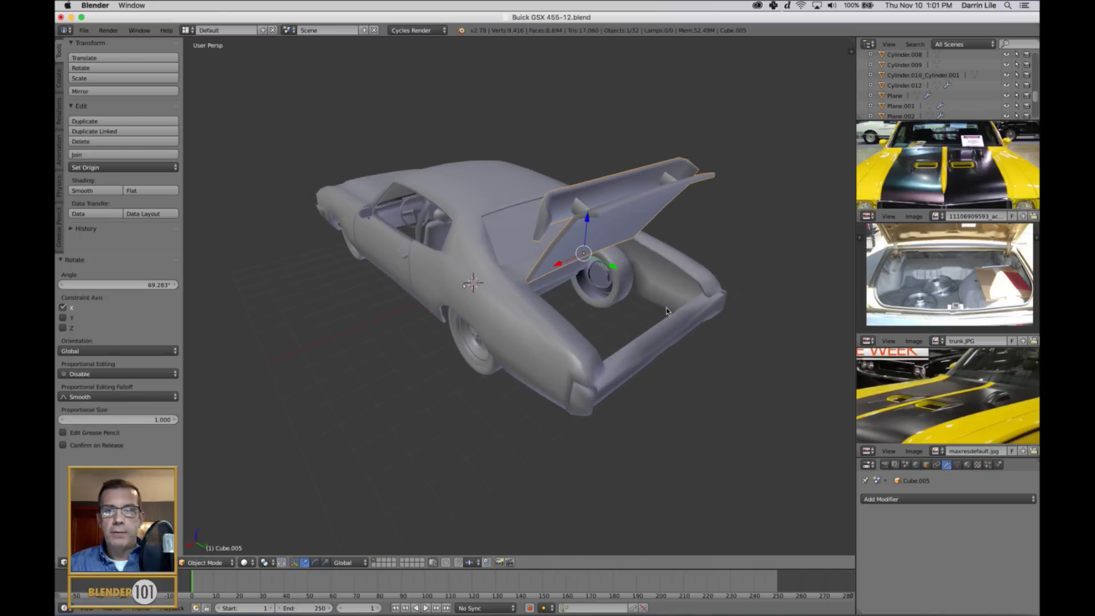
pyautogui.moveTo(666, 307); pyautogui.dragTo(663, 306, button='middle')
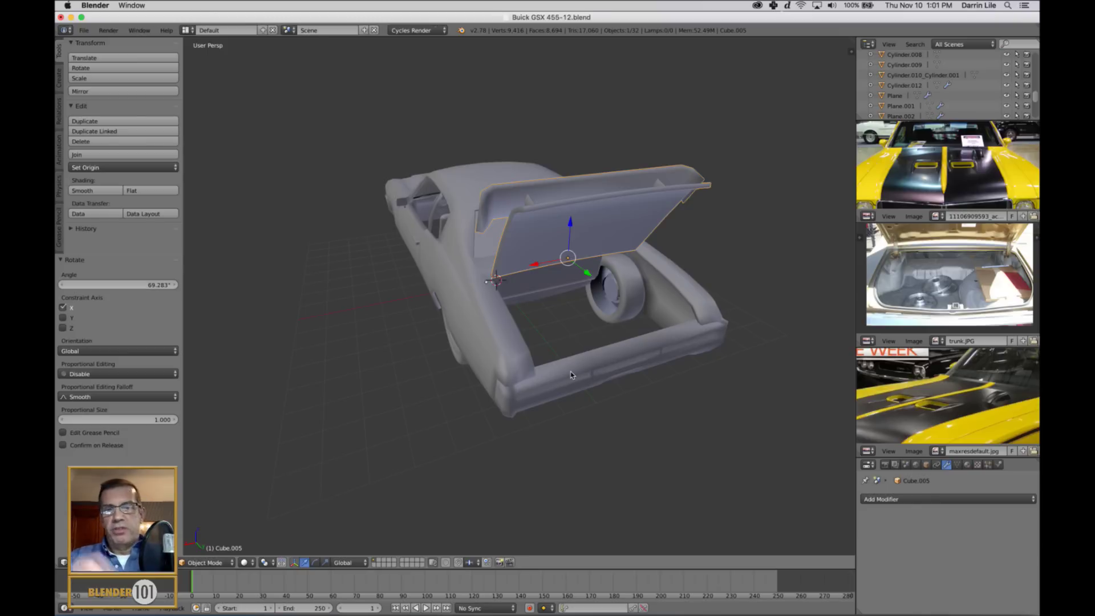
pyautogui.moveTo(567, 357); pyautogui.dragTo(580, 359, button='middle')
pyautogui.moveTo(683, 344); pyautogui.dragTo(668, 374, button='middle')
pyautogui.press('super+z')
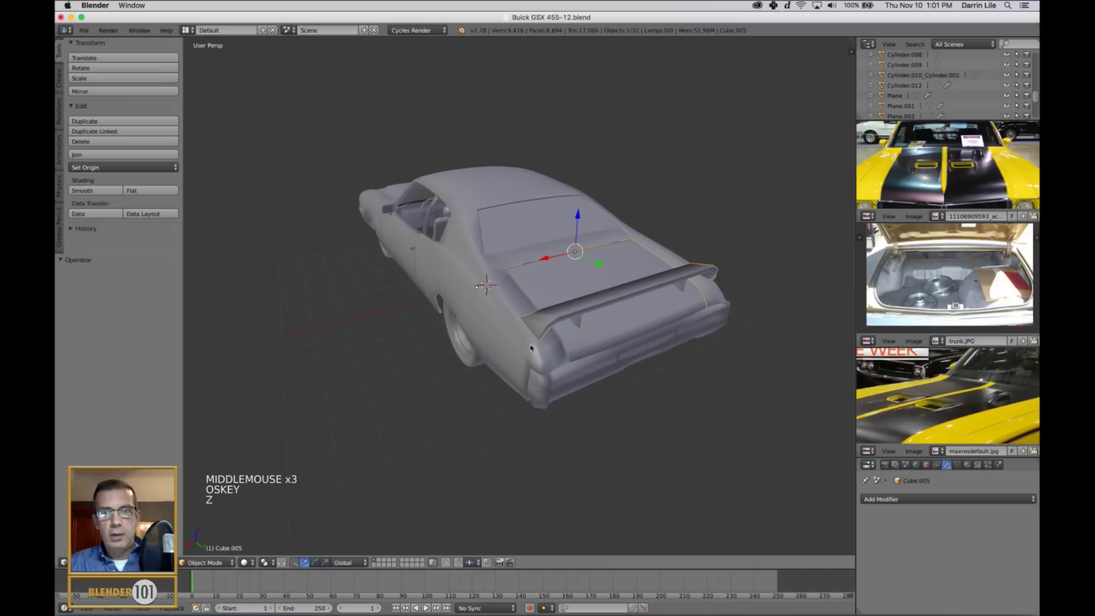
# Select the car's hood and enter Edit Mode on its mesh, leaving all faces deselected
pyautogui.moveTo(502, 353); pyautogui.dragTo(543, 352, button='middle')
pyautogui.moveTo(441, 348); pyautogui.dragTo(412, 363, button='middle')
pyautogui.moveTo(548, 361); pyautogui.dragTo(591, 375, button='middle')
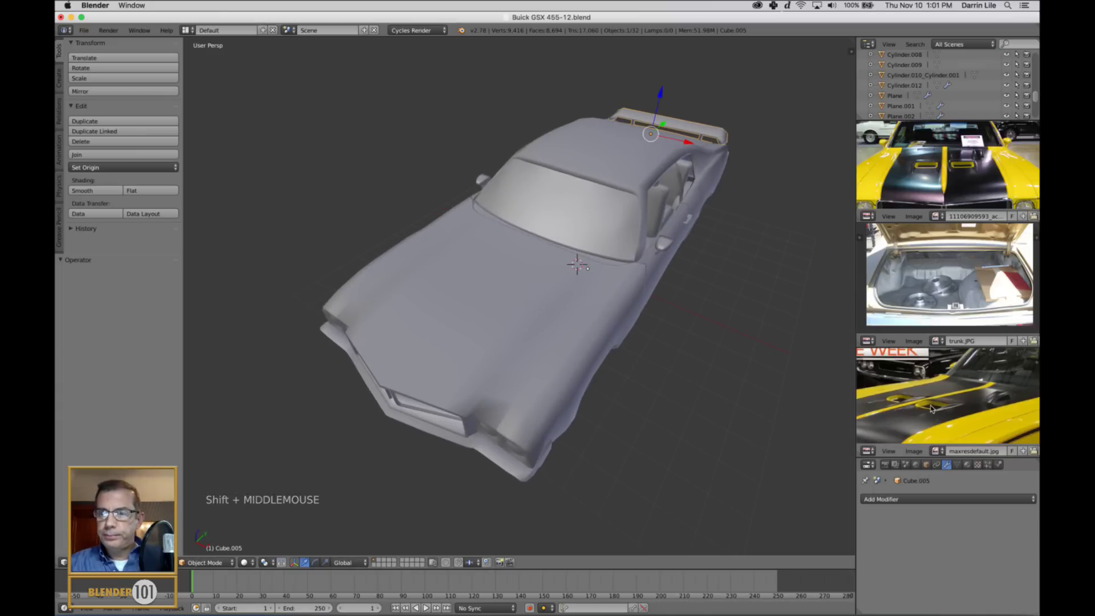
pyautogui.scroll(1, 935, 411)
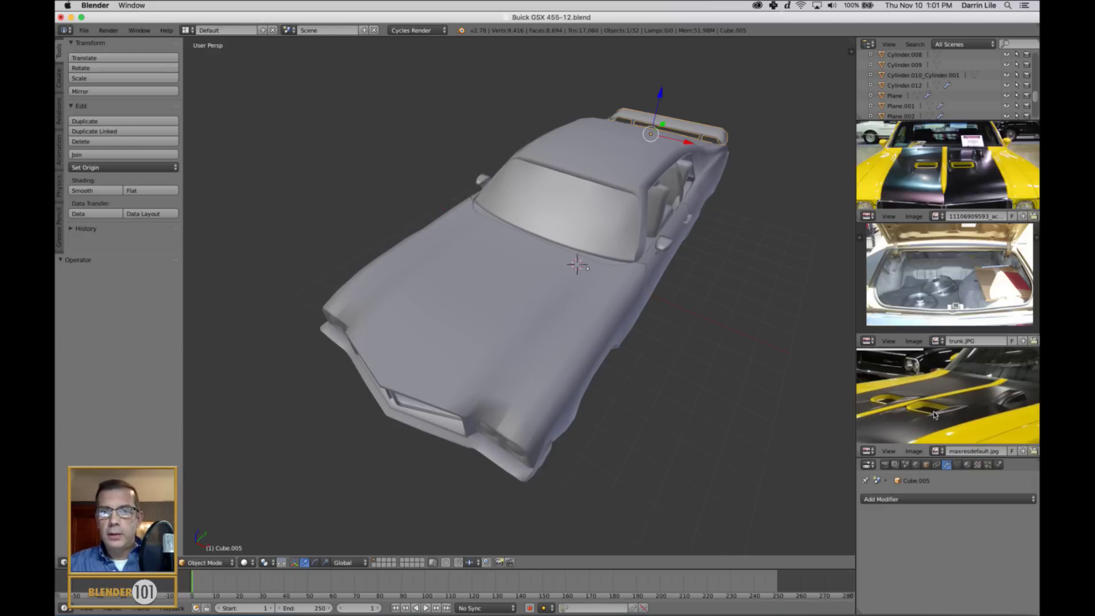
pyautogui.moveTo(678, 419); pyautogui.dragTo(679, 408, button='middle')
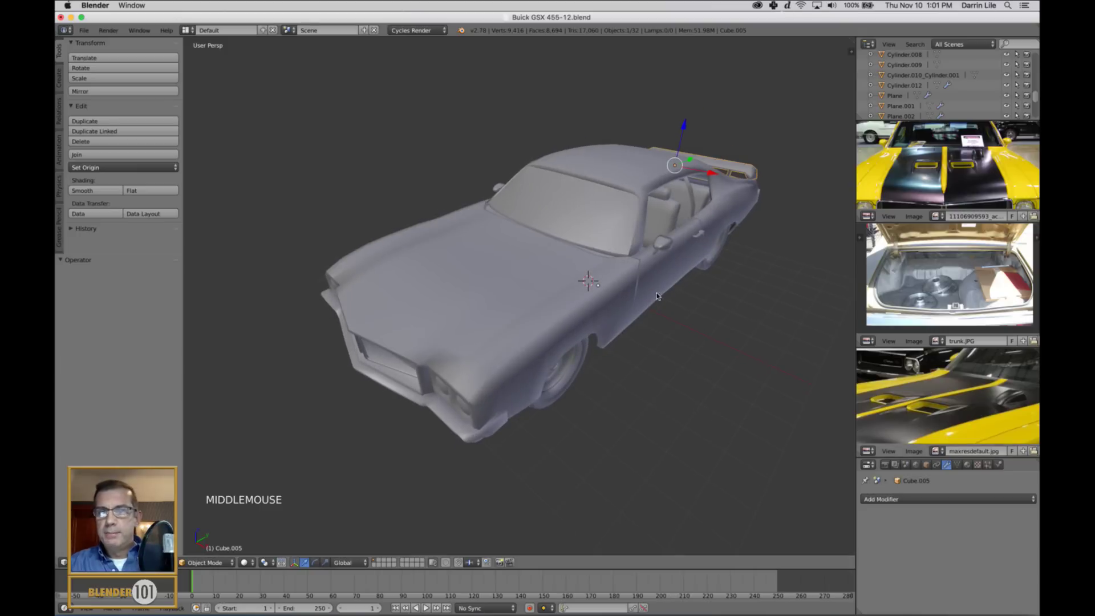
pyautogui.rightClick(493, 296)
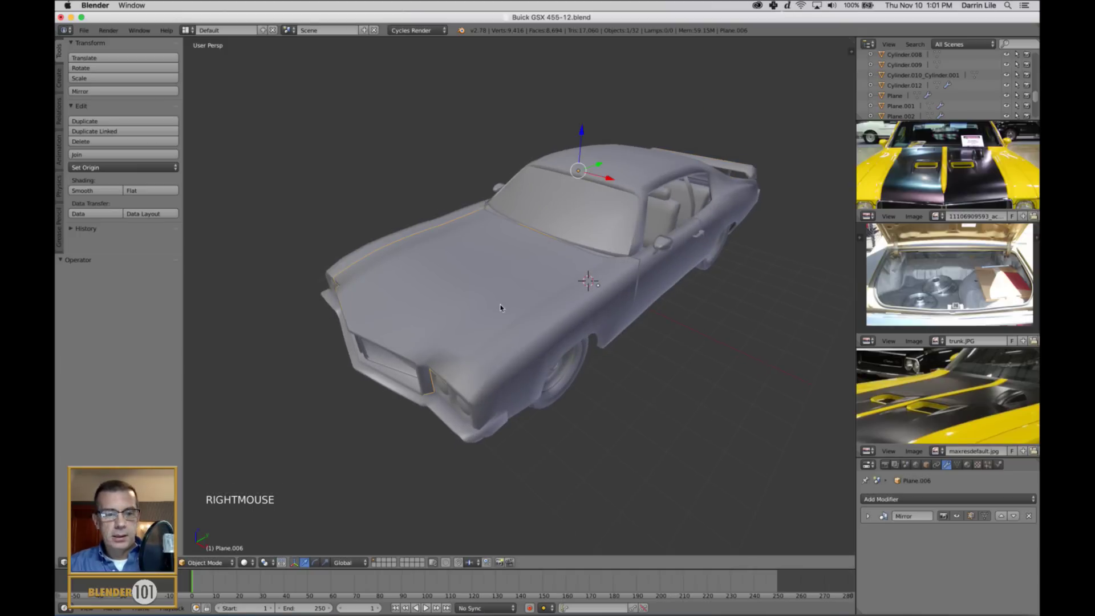
pyautogui.press('Tab')
pyautogui.scroll(2, 499, 311)
pyautogui.keyDown('shift'); pyautogui.moveTo(499, 310); pyautogui.dragTo(556, 304, button='middle'); pyautogui.keyUp('shift')
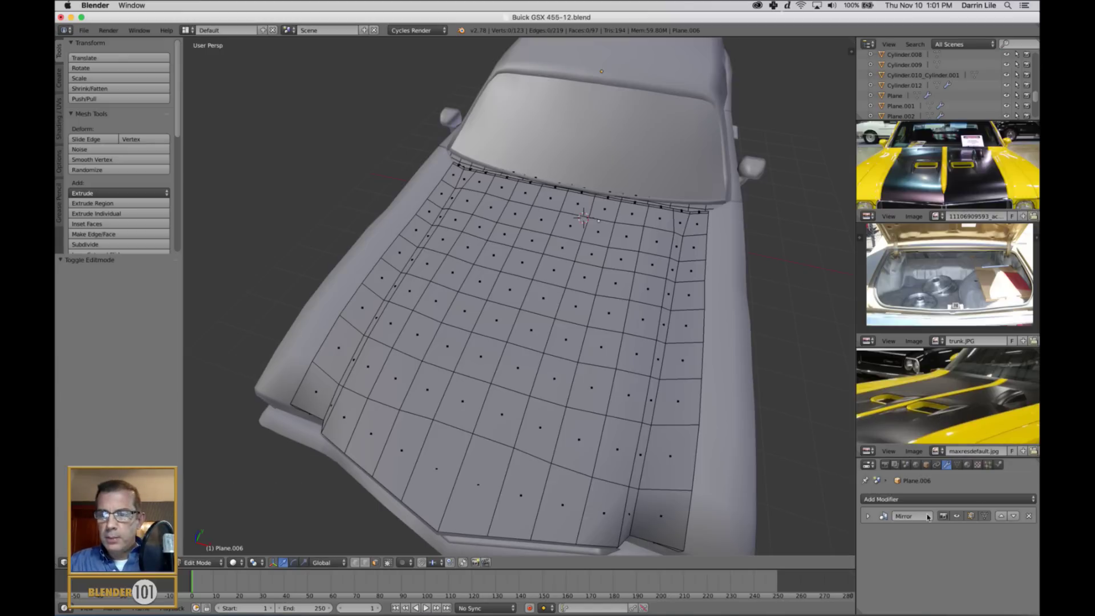
pyautogui.rightClick(569, 359)
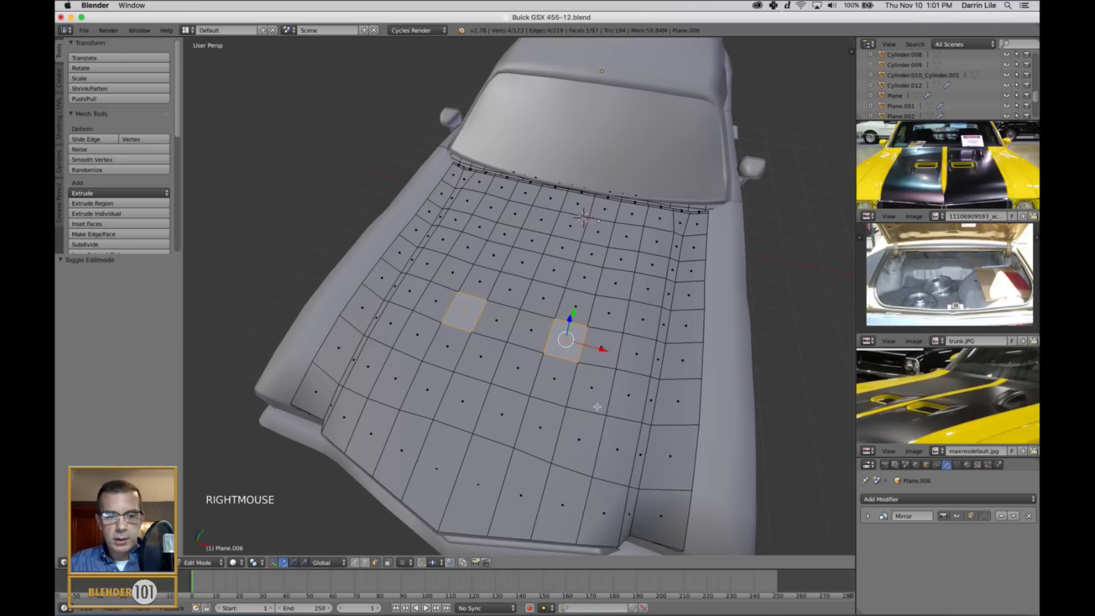
pyautogui.press('a')
pyautogui.moveTo(618, 408); pyautogui.dragTo(570, 396, button='middle')
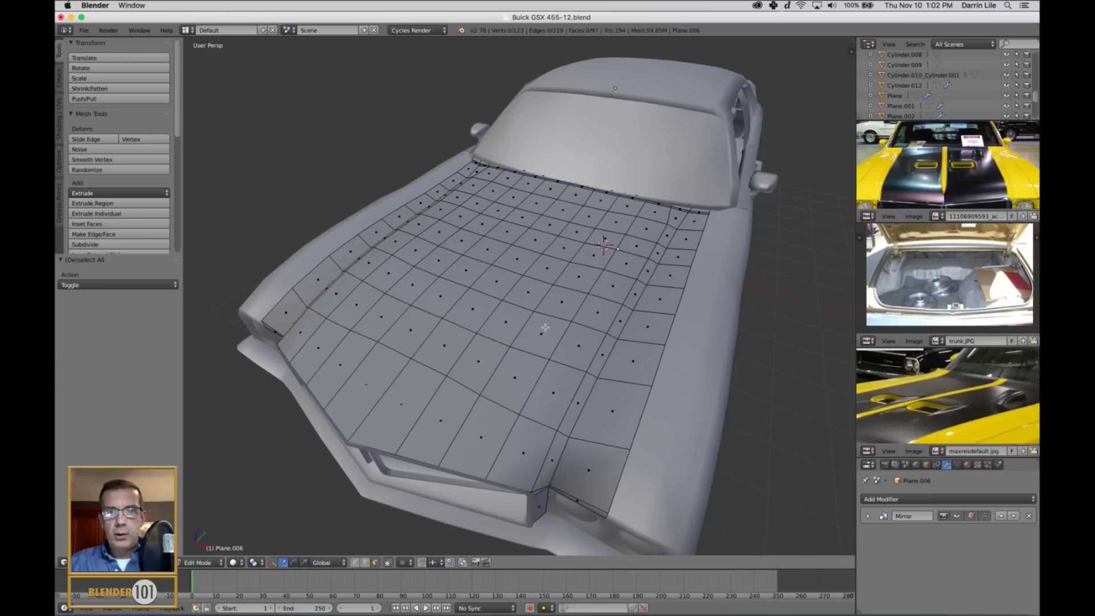
# In the right orthographic wireframe view, box-select the hood faces beneath the low scoop bump outlined in the reference drawing
pyautogui.moveTo(544, 328); pyautogui.dragTo(540, 327, button='middle')
pyautogui.press('KP_3')
pyautogui.press('KP_5')
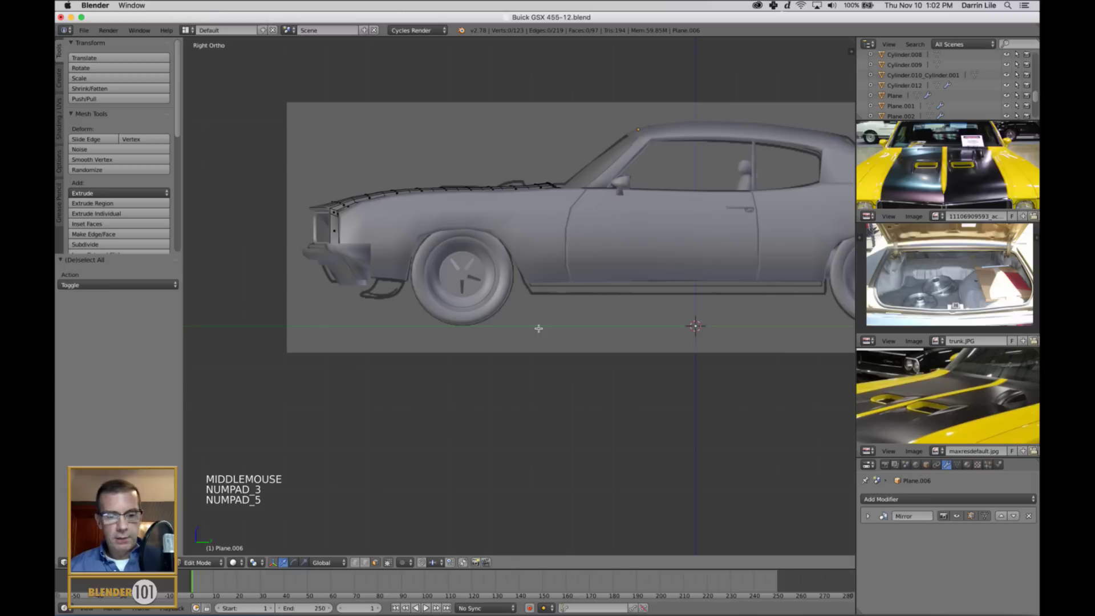
pyautogui.press('z')
pyautogui.scroll(2, 533, 305)
pyautogui.keyDown('shift'); pyautogui.moveTo(506, 214); pyautogui.dragTo(640, 266, button='middle'); pyautogui.keyUp('shift')
pyautogui.scroll(3, 564, 305)
pyautogui.scroll(1, 564, 279)
pyautogui.keyDown('shift'); pyautogui.moveTo(524, 270); pyautogui.dragTo(542, 279, button='middle'); pyautogui.keyUp('shift')
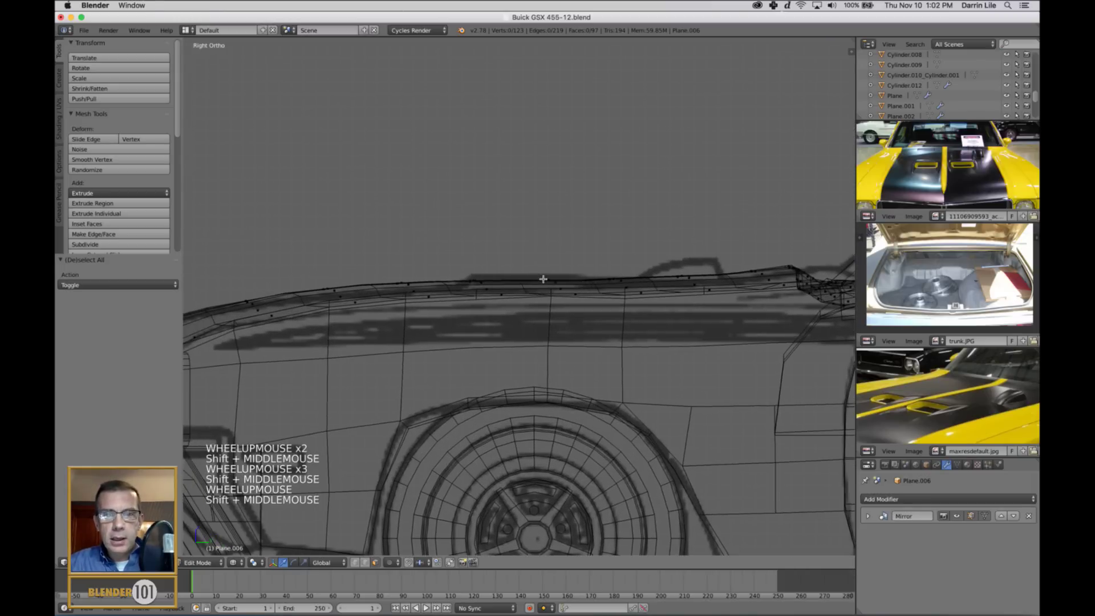
pyautogui.scroll(2, 530, 278)
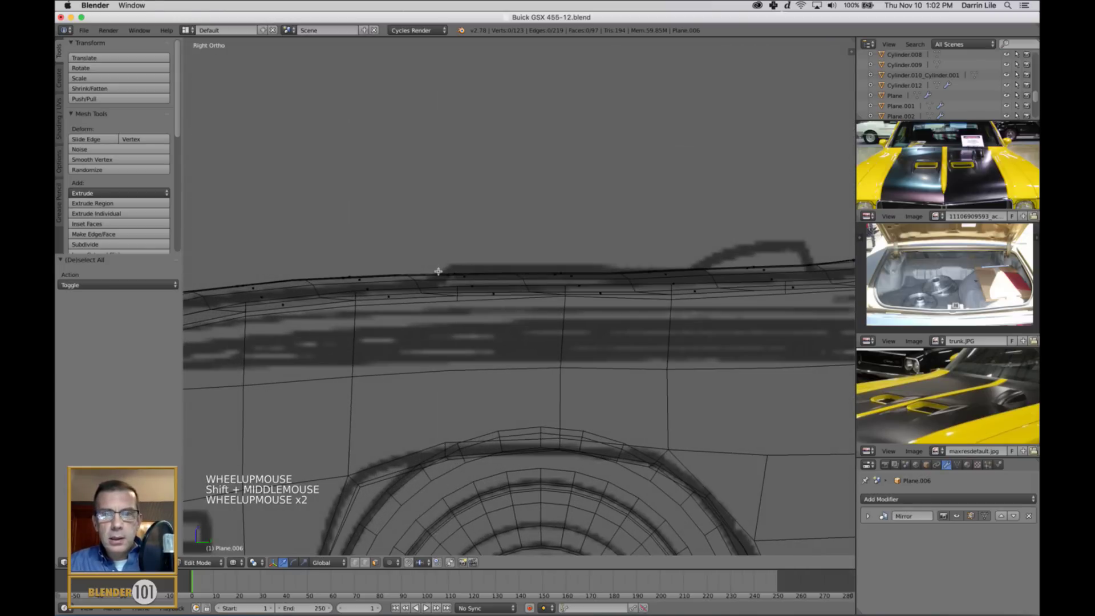
pyautogui.press('b')
pyautogui.moveTo(422, 258); pyautogui.dragTo(624, 284)
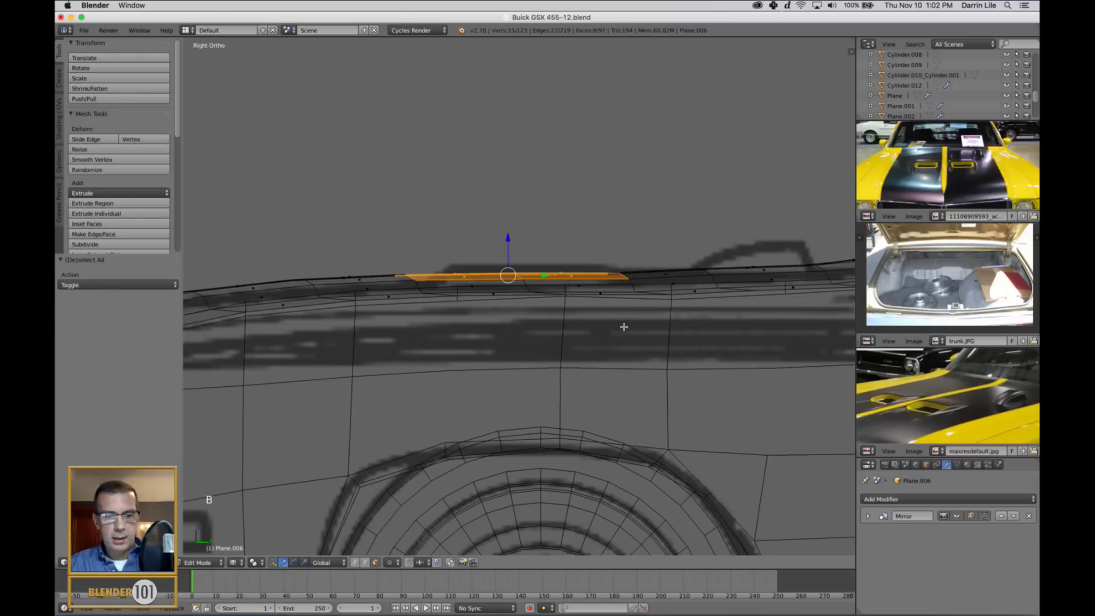
# Return to solid display and perspective, and deselect the outer hood faces so only the four faces beside the centerline are selected
pyautogui.scroll(-3, 623, 327)
pyautogui.moveTo(542, 320); pyautogui.dragTo(551, 337, button='middle')
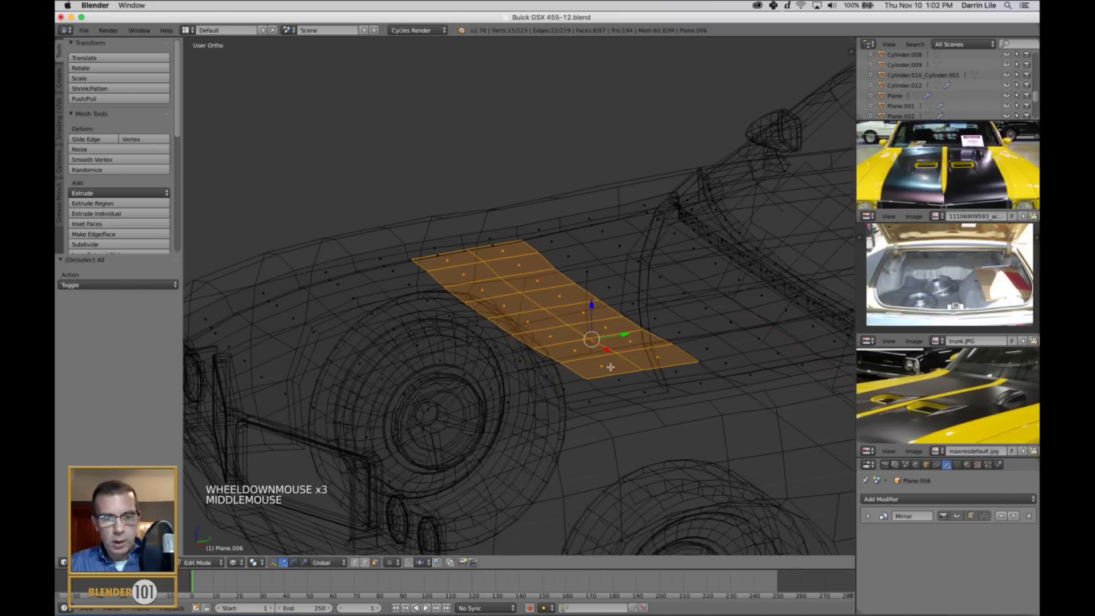
pyautogui.press('z')
pyautogui.moveTo(613, 383)
pyautogui.mouseDown(button='middle')
pyautogui.moveTo(687, 373)
pyautogui.moveTo(658, 373)
pyautogui.moveTo(660, 356)
pyautogui.mouseUp(button='middle')
pyautogui.scroll(-1, 656, 371)
pyautogui.keyDown('shift'); pyautogui.rightClick(684, 316); pyautogui.keyUp('shift')
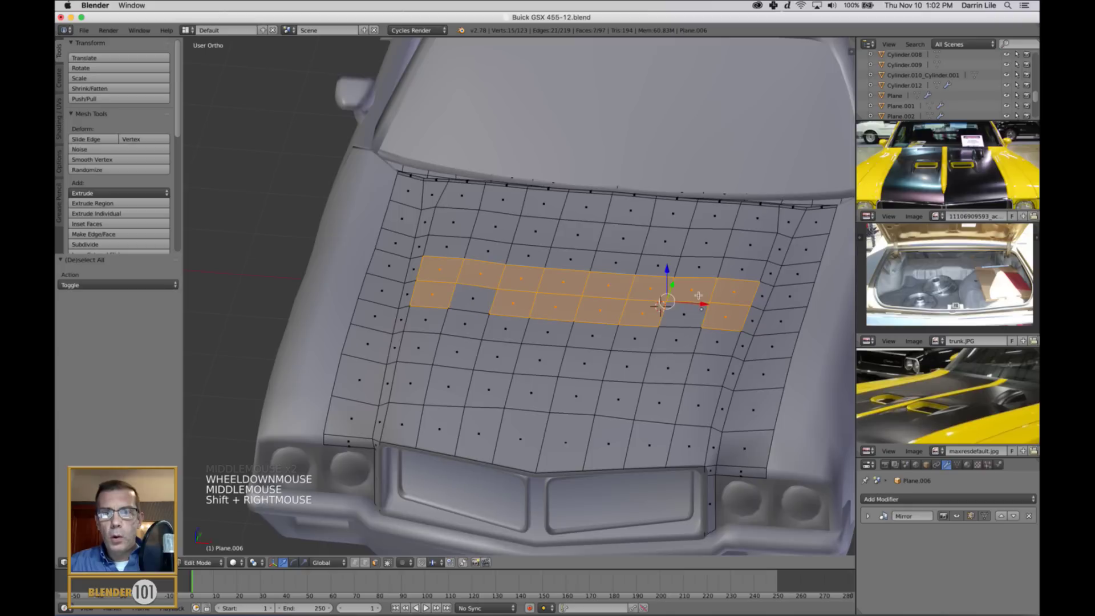
pyautogui.keyDown('shift'); pyautogui.rightClick(691, 290); pyautogui.keyUp('shift')
pyautogui.keyDown('shift'); pyautogui.rightClick(734, 292); pyautogui.keyUp('shift')
pyautogui.keyDown('shift'); pyautogui.rightClick(722, 319); pyautogui.keyUp('shift')
pyautogui.moveTo(716, 362); pyautogui.dragTo(684, 346, button='middle')
pyautogui.press('KP_5')
pyautogui.scroll(-2, 658, 349)
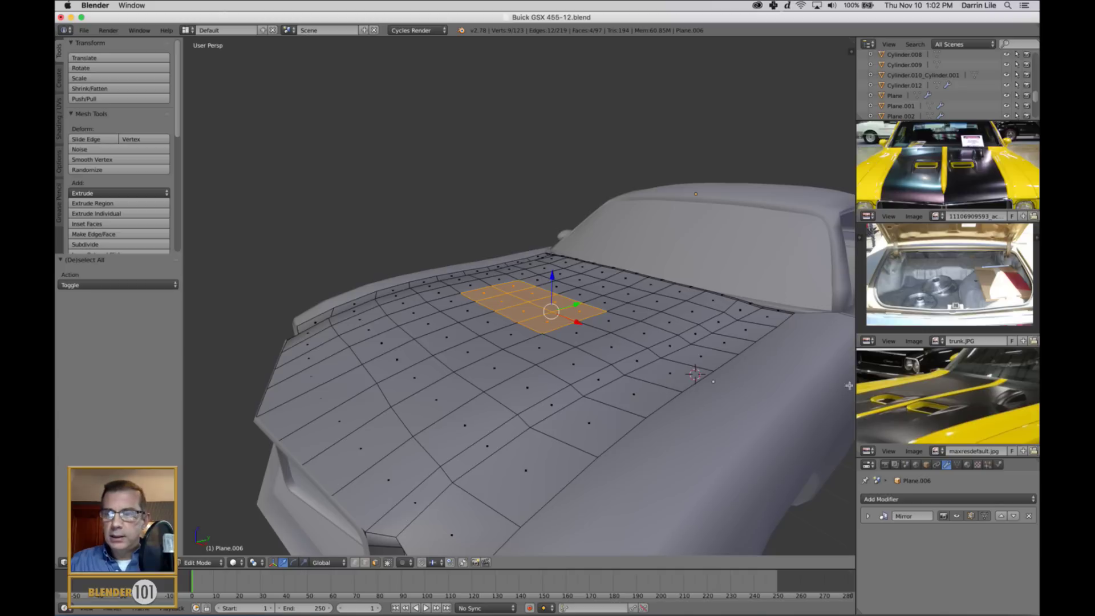
# Check the hood scoop reference photo, extrude the four selected faces in place, and scale the new faces to 0.875
pyautogui.scroll(1, 903, 409)
pyautogui.moveTo(903, 410); pyautogui.dragTo(963, 419, button='middle')
pyautogui.scroll(2, 929, 390)
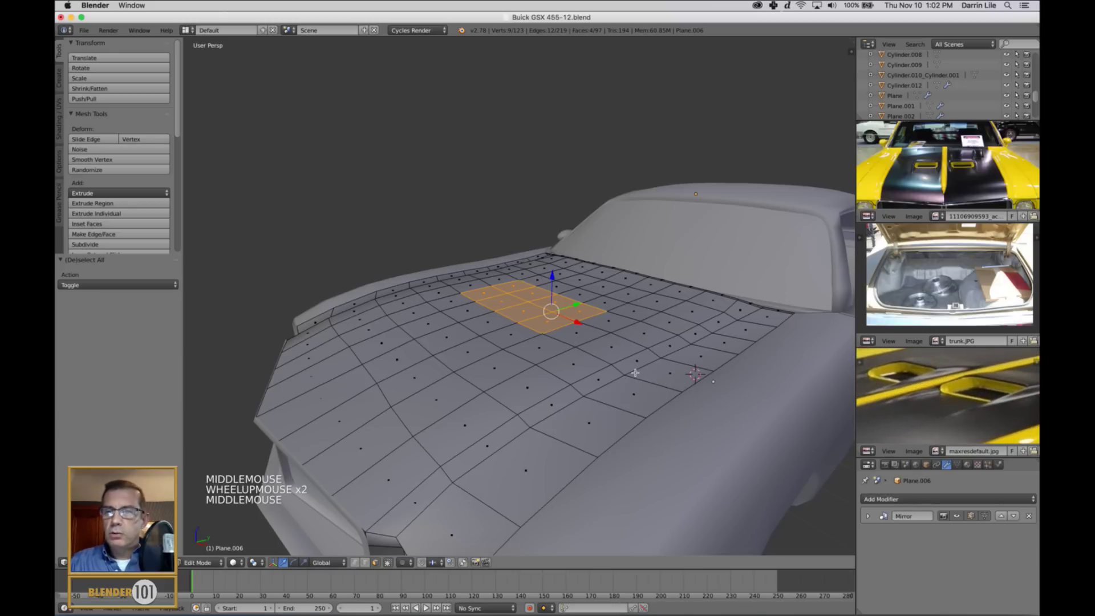
pyautogui.moveTo(622, 367)
pyautogui.mouseDown(button='middle')
pyautogui.moveTo(562, 342)
pyautogui.moveTo(524, 364)
pyautogui.moveTo(617, 368)
pyautogui.mouseUp(button='middle')
pyautogui.scroll(1, 551, 366)
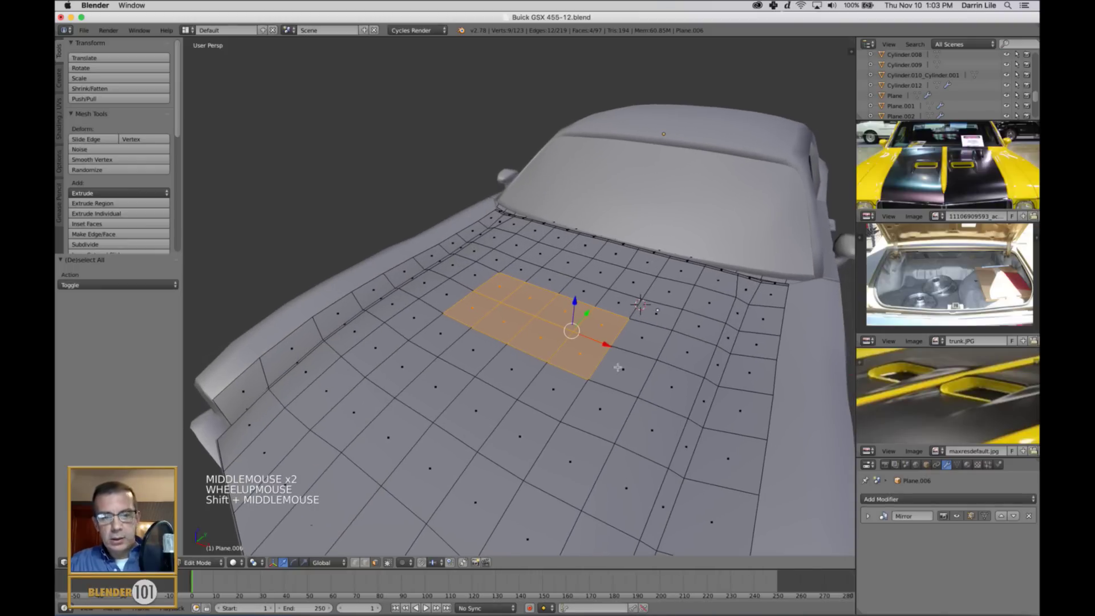
pyautogui.press('e')
pyautogui.click(654, 393)
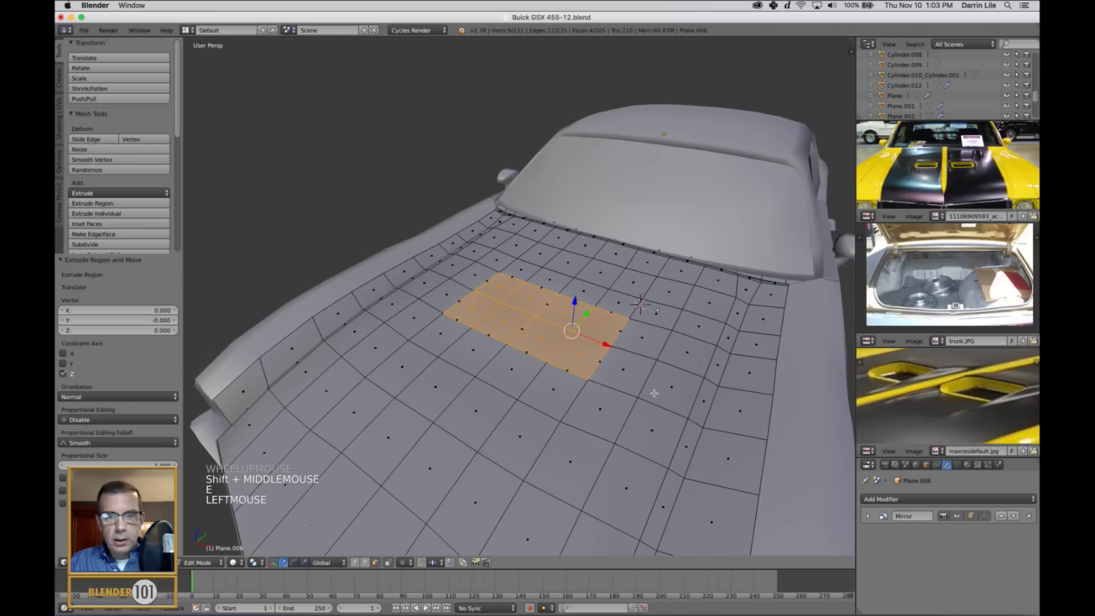
pyautogui.press('e')
pyautogui.press('s')
pyautogui.press('s')
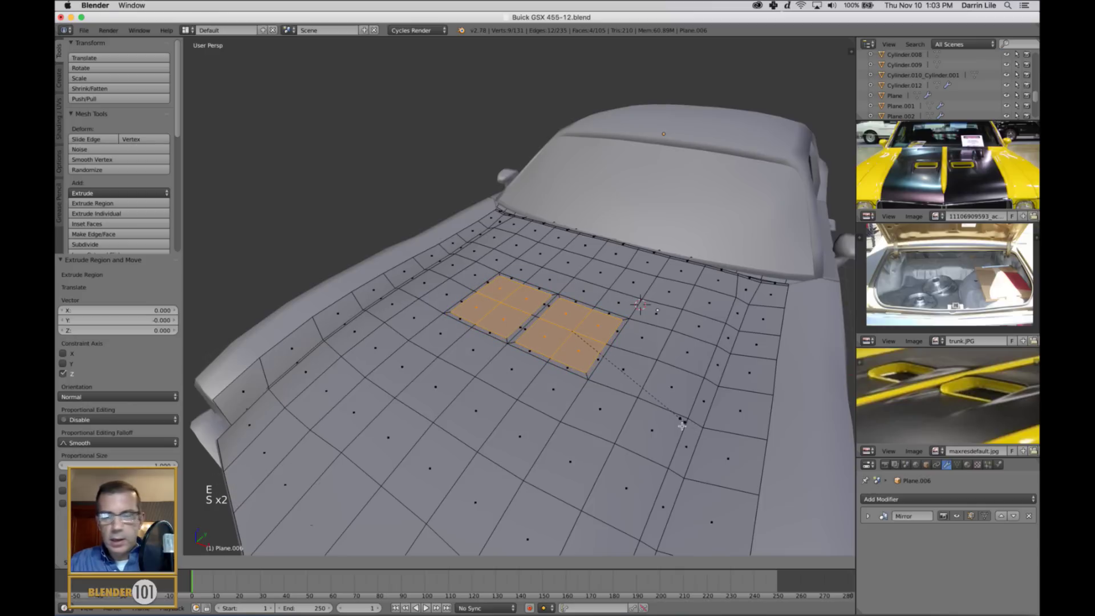
pyautogui.click(682, 424)
pyautogui.moveTo(682, 425); pyautogui.dragTo(678, 409, button='middle')
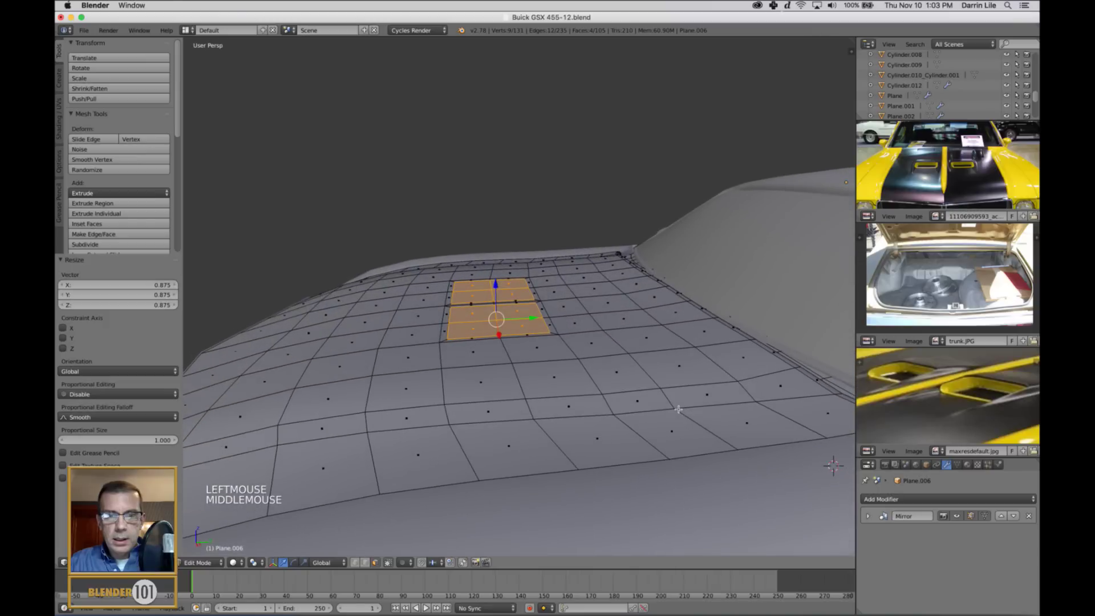
# Scale the inset scoop faces along the Y axis to make them narrower from front to back
pyautogui.scroll(2, 606, 391)
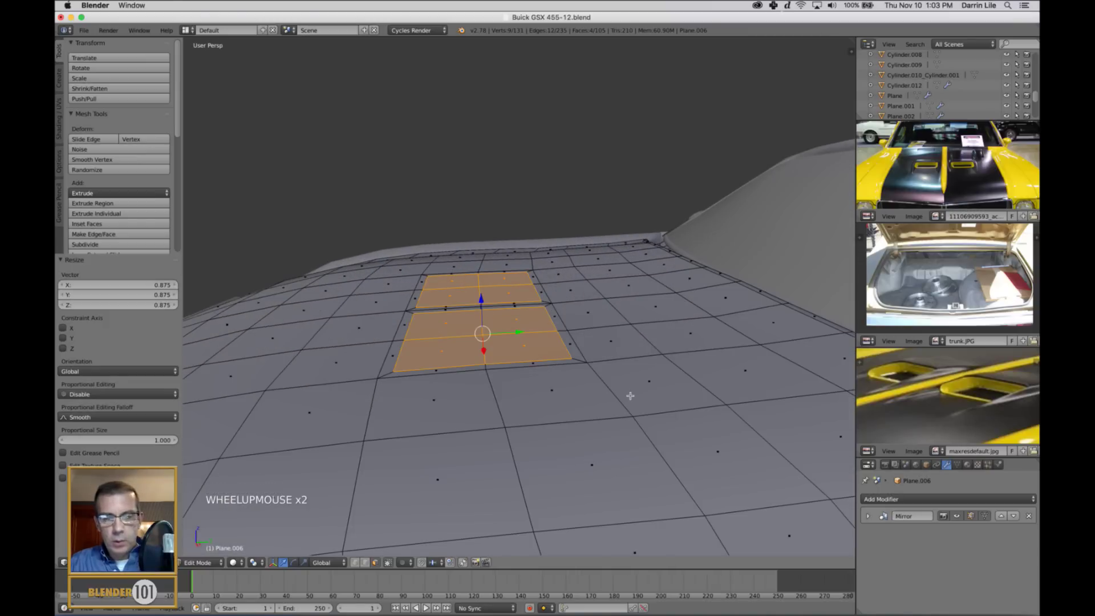
pyautogui.press('s')
pyautogui.press('s')
pyautogui.press('s')
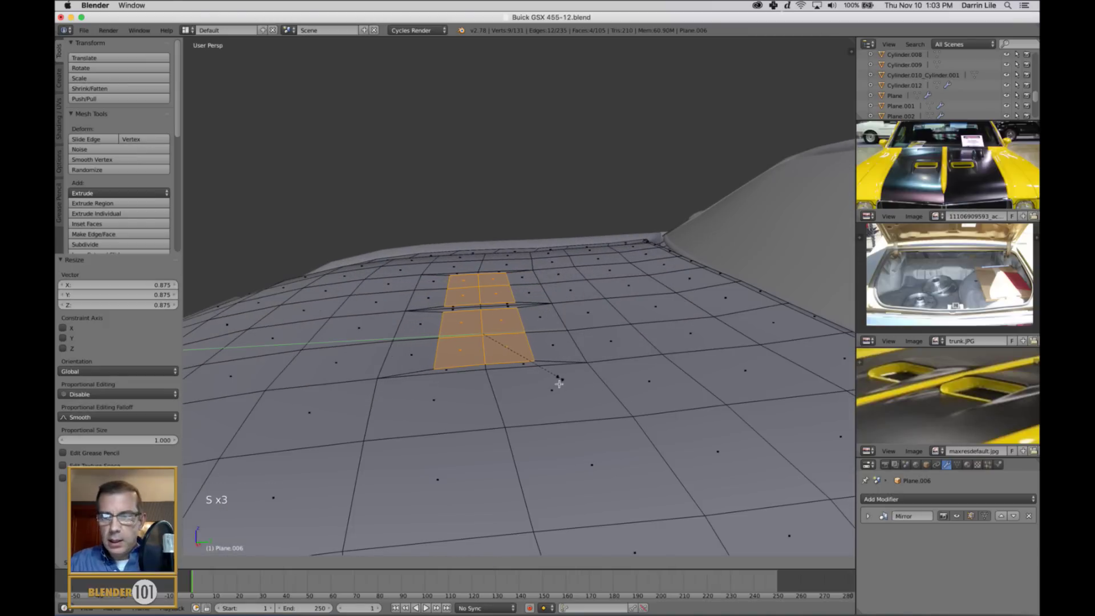
pyautogui.click(547, 382)
# Try to raise the two rear edges of the inset scoop faces about 0.063 along Z, and undo the move
pyautogui.moveTo(546, 383)
pyautogui.mouseDown(button='middle')
pyautogui.moveTo(593, 392)
pyautogui.moveTo(558, 395)
pyautogui.mouseUp(button='middle')
pyautogui.hotkey('ctrl', 'Tab')
pyautogui.click(515, 373)
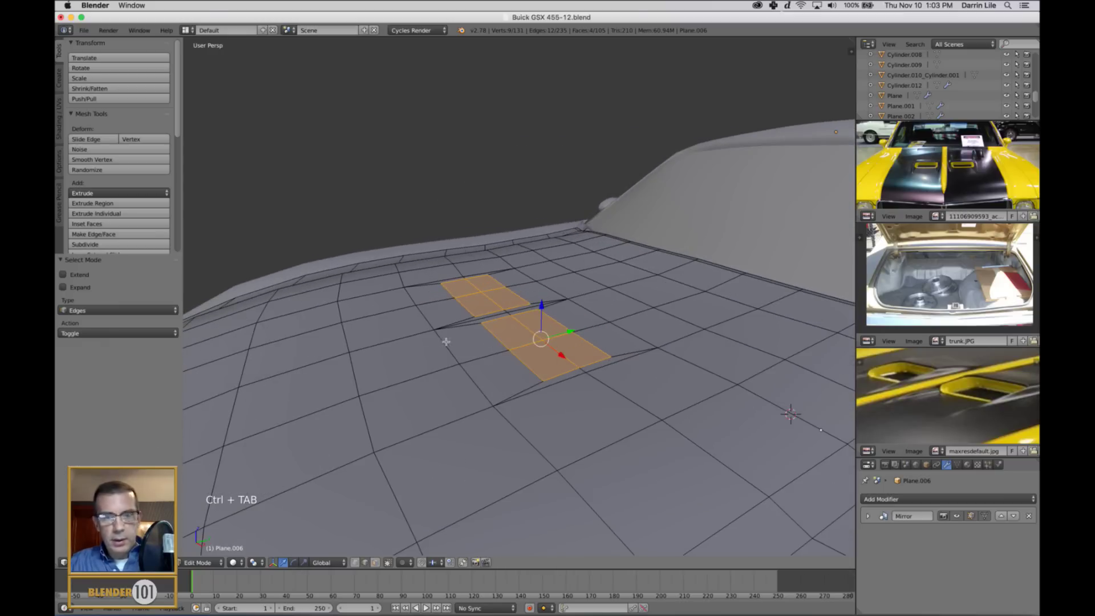
pyautogui.rightClick(598, 353)
pyautogui.keyDown('shift'); pyautogui.rightClick(558, 327); pyautogui.keyUp('shift')
pyautogui.moveTo(647, 366); pyautogui.dragTo(638, 364, button='middle')
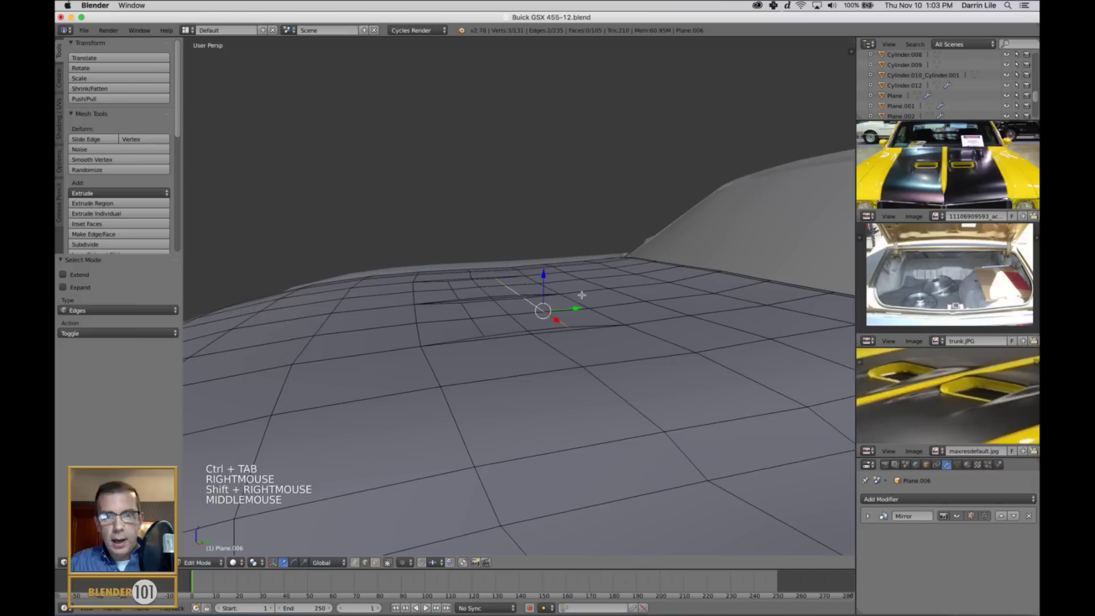
pyautogui.moveTo(543, 274); pyautogui.dragTo(543, 273)
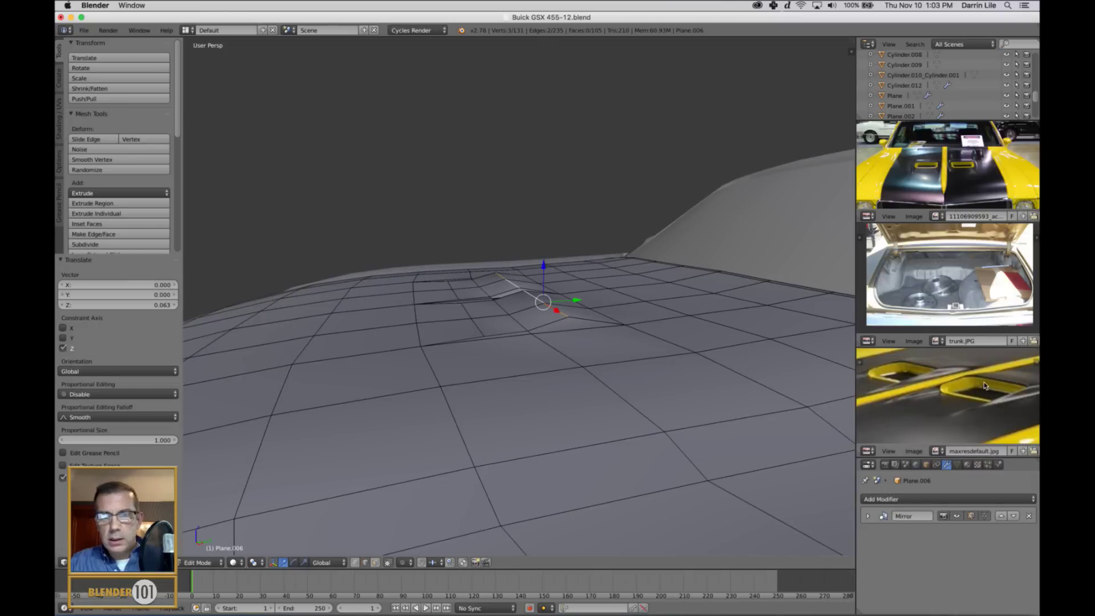
pyautogui.press('super+z')
# Select the four inset scoop faces, extrude them in place, and lower the new faces about 0.140 along Z
pyautogui.moveTo(586, 361); pyautogui.dragTo(591, 367, button='middle')
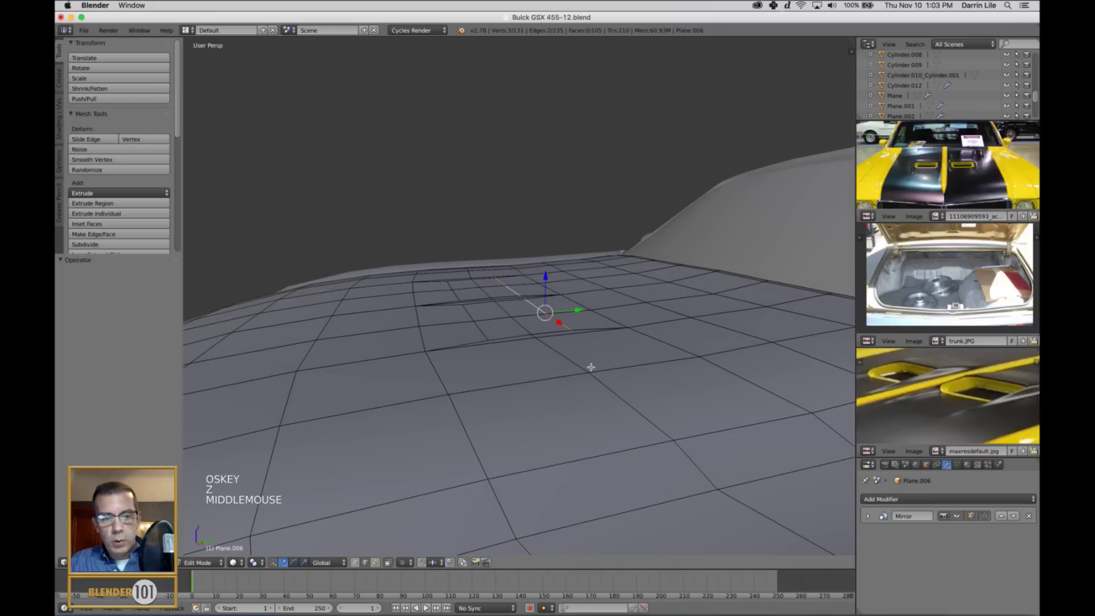
pyautogui.hotkey('ctrl', 'Tab')
pyautogui.click(589, 372)
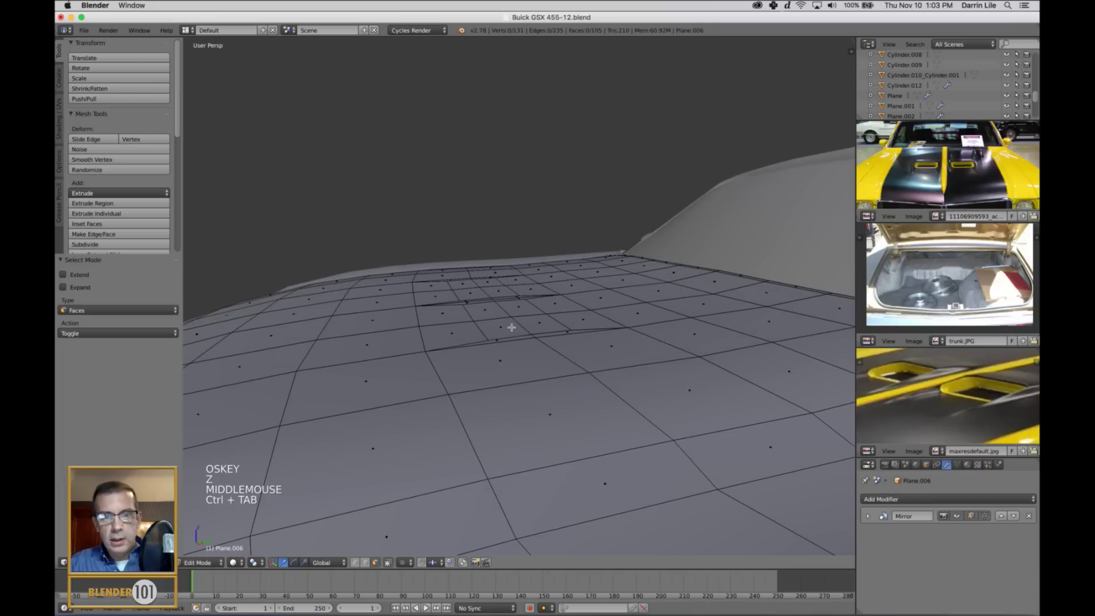
pyautogui.moveTo(512, 328); pyautogui.dragTo(542, 355, button='middle')
pyautogui.rightClick(542, 355)
pyautogui.keyDown('shift'); pyautogui.rightClick(510, 335); pyautogui.keyUp('shift')
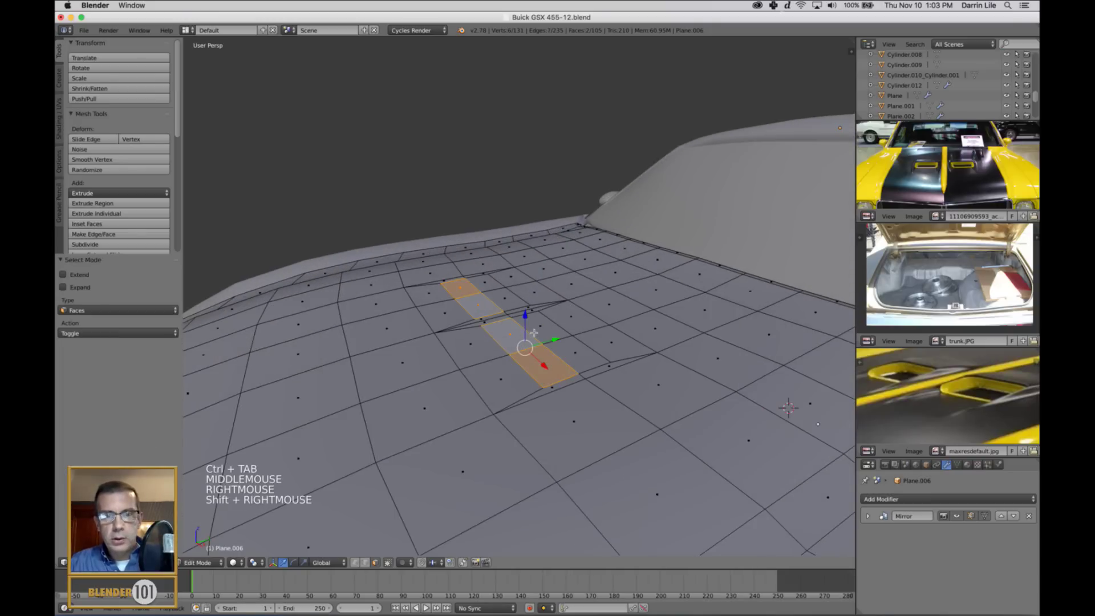
pyautogui.keyDown('shift'); pyautogui.rightClick(479, 297); pyautogui.keyUp('shift')
pyautogui.keyDown('shift'); pyautogui.rightClick(592, 360); pyautogui.keyUp('shift')
pyautogui.moveTo(603, 381); pyautogui.dragTo(625, 385, button='middle')
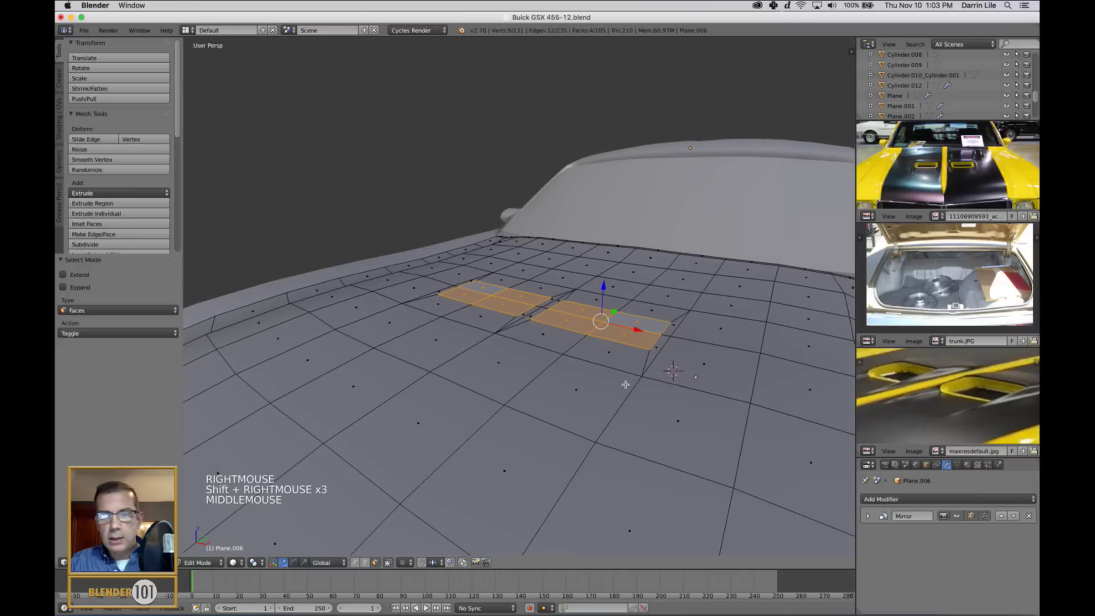
pyautogui.press('e')
pyautogui.click(723, 394)
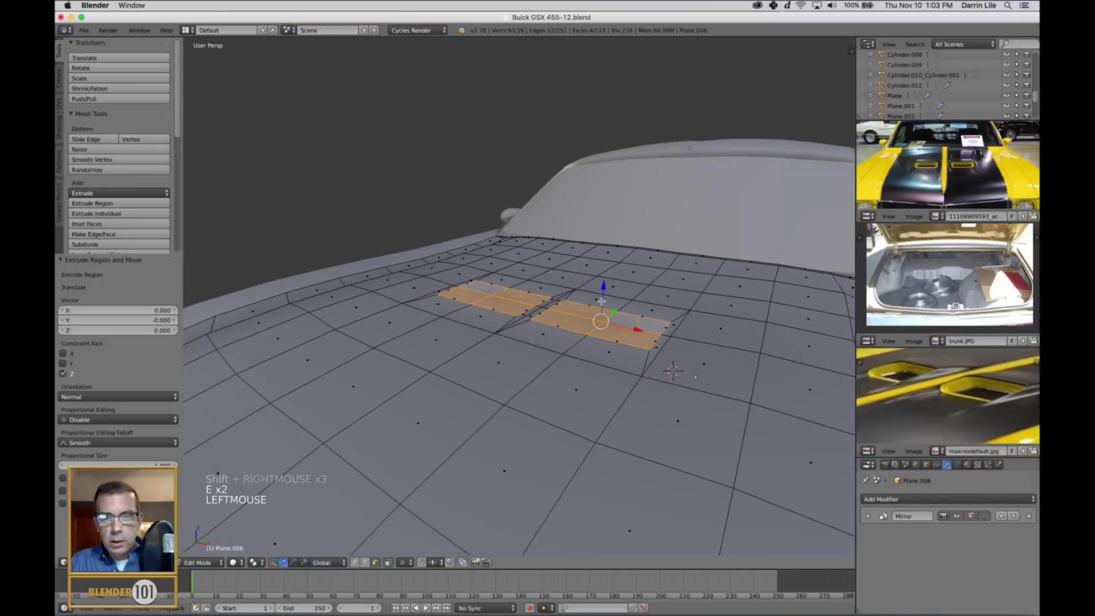
pyautogui.moveTo(603, 292); pyautogui.dragTo(604, 313)
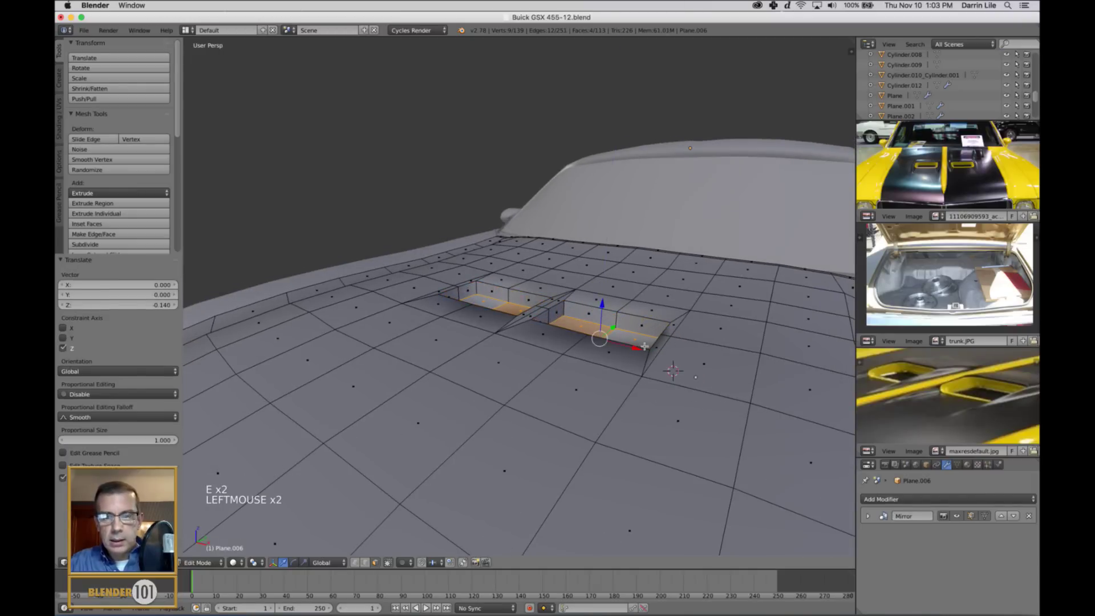
pyautogui.moveTo(605, 314); pyautogui.dragTo(662, 379, button='middle')
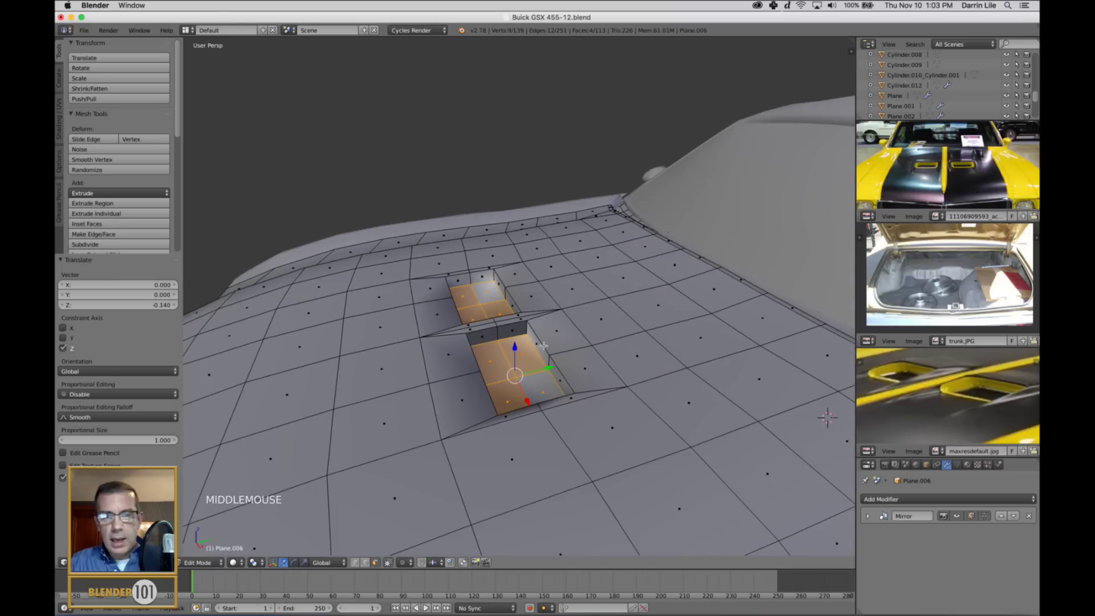
# Switch to edge selection and select the two rear top edges of the scoop opening
pyautogui.keyDown('shift'); pyautogui.moveTo(545, 344); pyautogui.dragTo(584, 297, button='middle'); pyautogui.keyUp('shift')
pyautogui.hotkey('ctrl', 'Tab')
pyautogui.click(520, 329)
pyautogui.rightClick(551, 346)
pyautogui.keyDown('shift'); pyautogui.rightClick(569, 369); pyautogui.keyUp('shift')
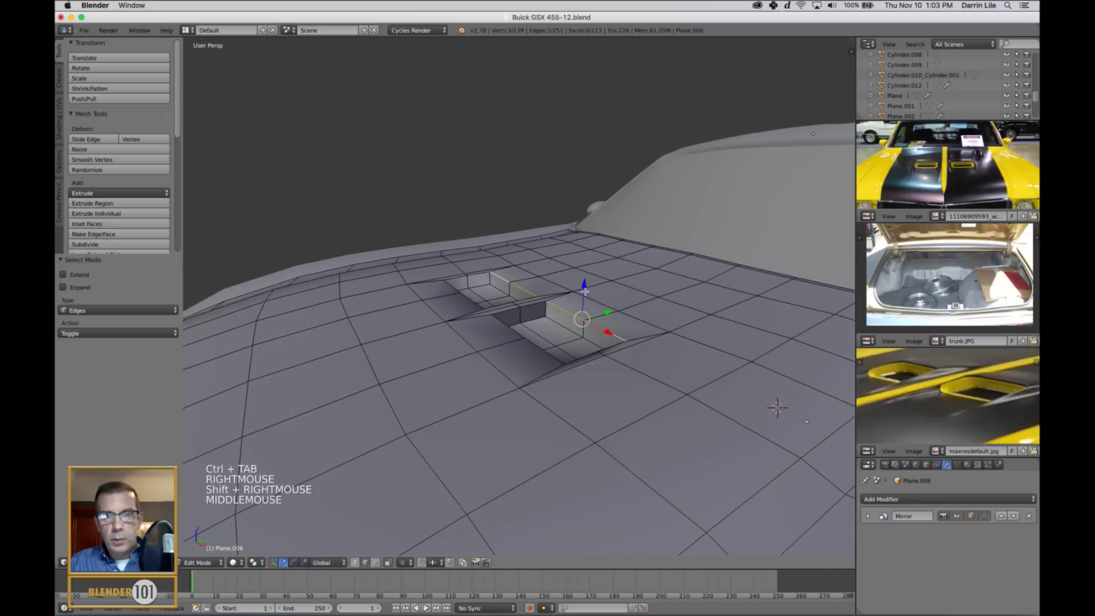
# Try to raise the rear rim edges about 0.077 along Z, check the slope from close up, and undo the move
pyautogui.moveTo(584, 292); pyautogui.dragTo(585, 282)
pyautogui.moveTo(584, 282); pyautogui.dragTo(584, 282)
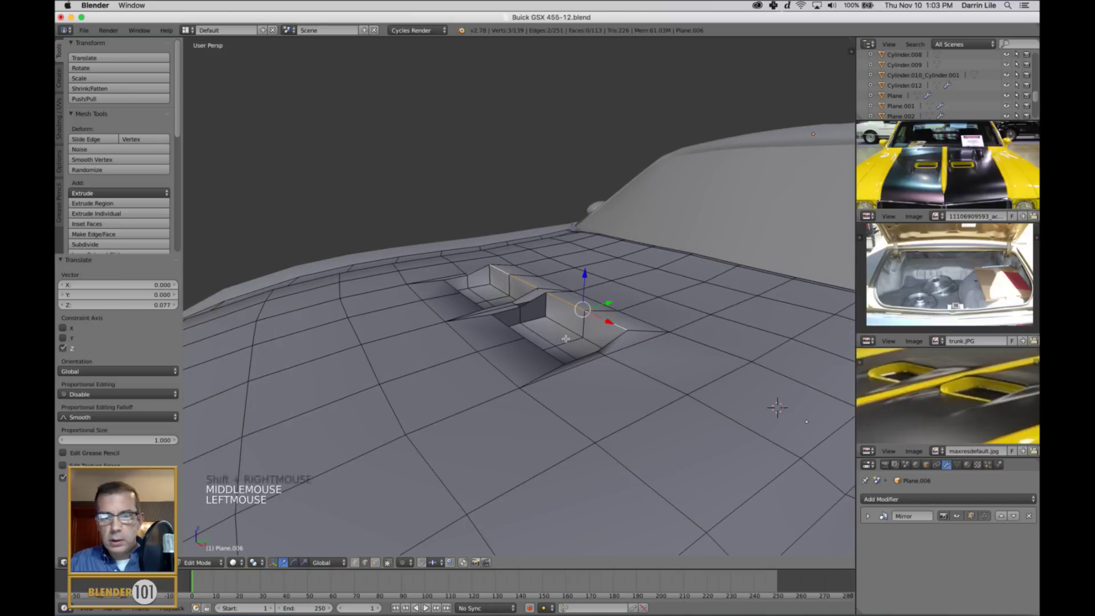
pyautogui.moveTo(573, 325)
pyautogui.mouseDown(button='middle')
pyautogui.moveTo(594, 338)
pyautogui.moveTo(571, 336)
pyautogui.mouseUp(button='middle')
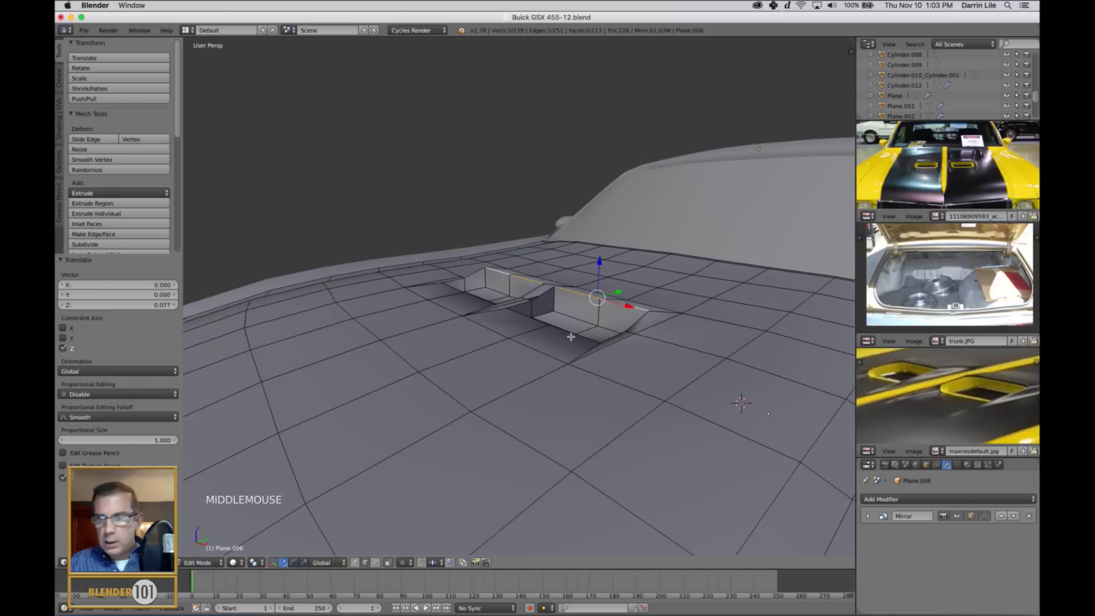
pyautogui.scroll(2, 520, 323)
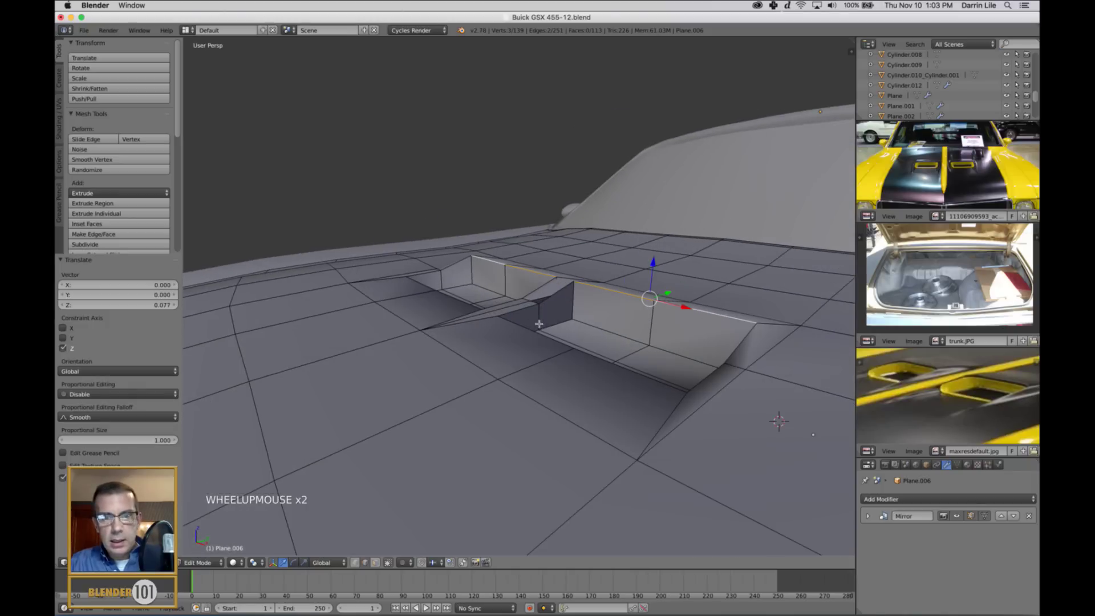
pyautogui.scroll(3, 539, 324)
pyautogui.moveTo(547, 328); pyautogui.dragTo(549, 336, button='middle')
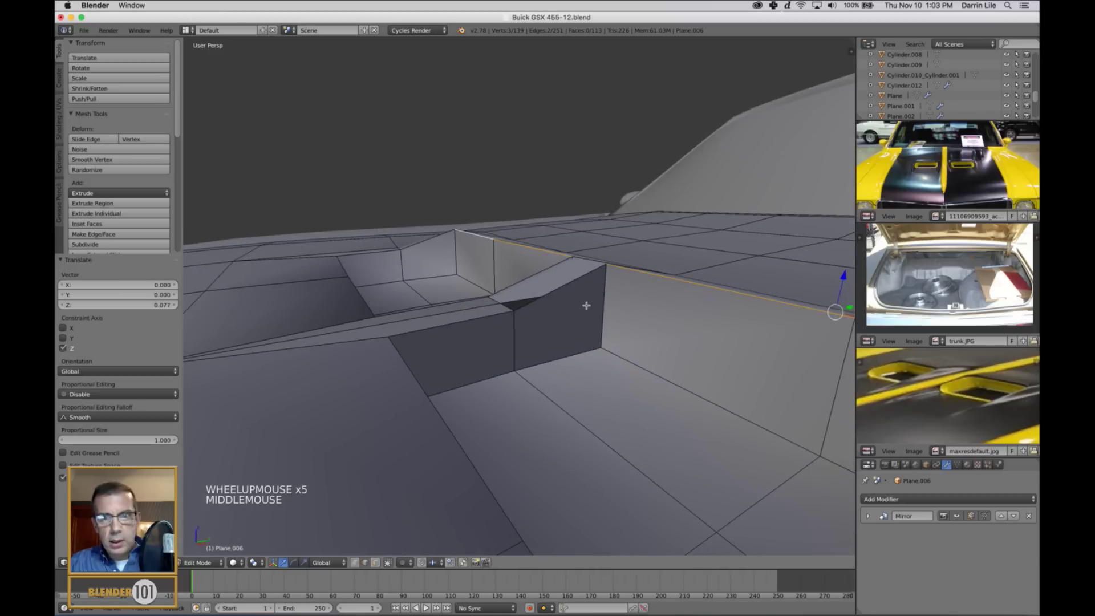
pyautogui.press('super+z')
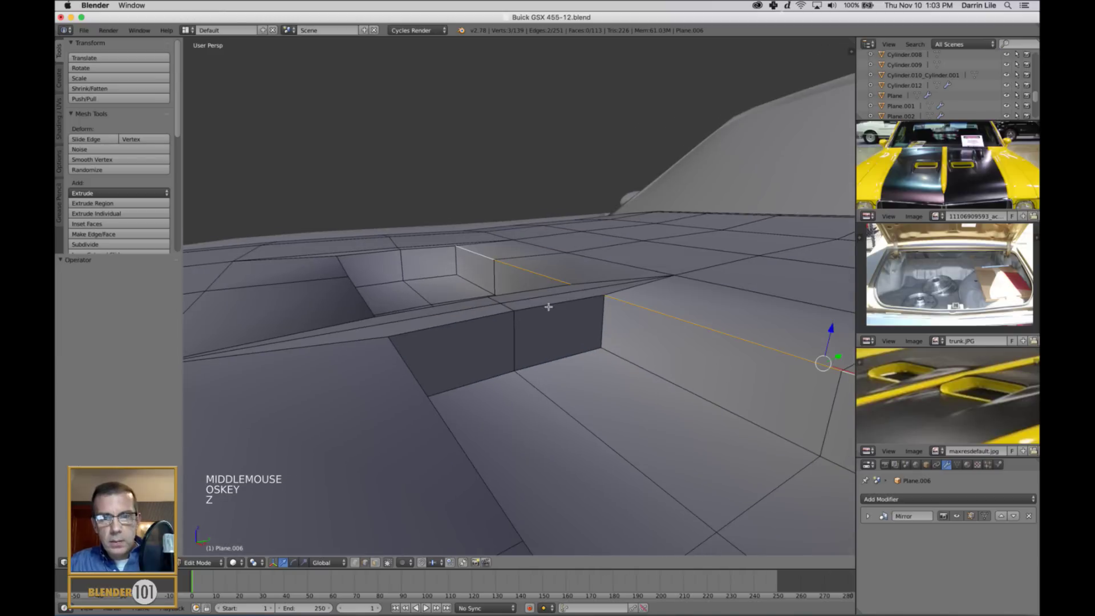
# Add the adjoining rear side edges of the scoop opening to the selection and raise all four edges along Z
pyautogui.keyDown('shift'); pyautogui.rightClick(553, 310); pyautogui.keyUp('shift')
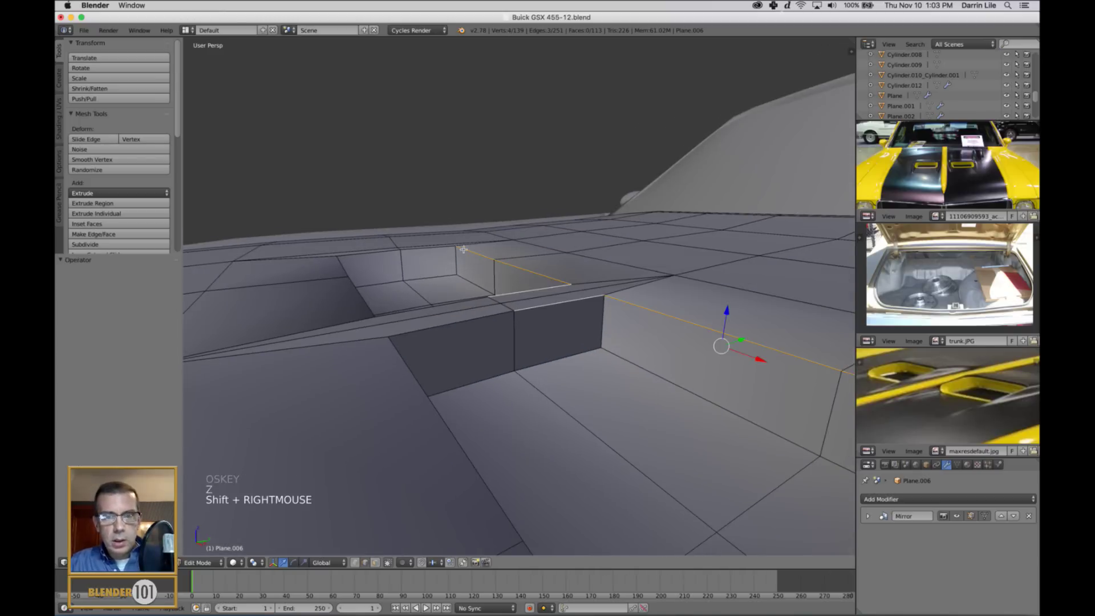
pyautogui.keyDown('shift'); pyautogui.rightClick(440, 255); pyautogui.keyUp('shift')
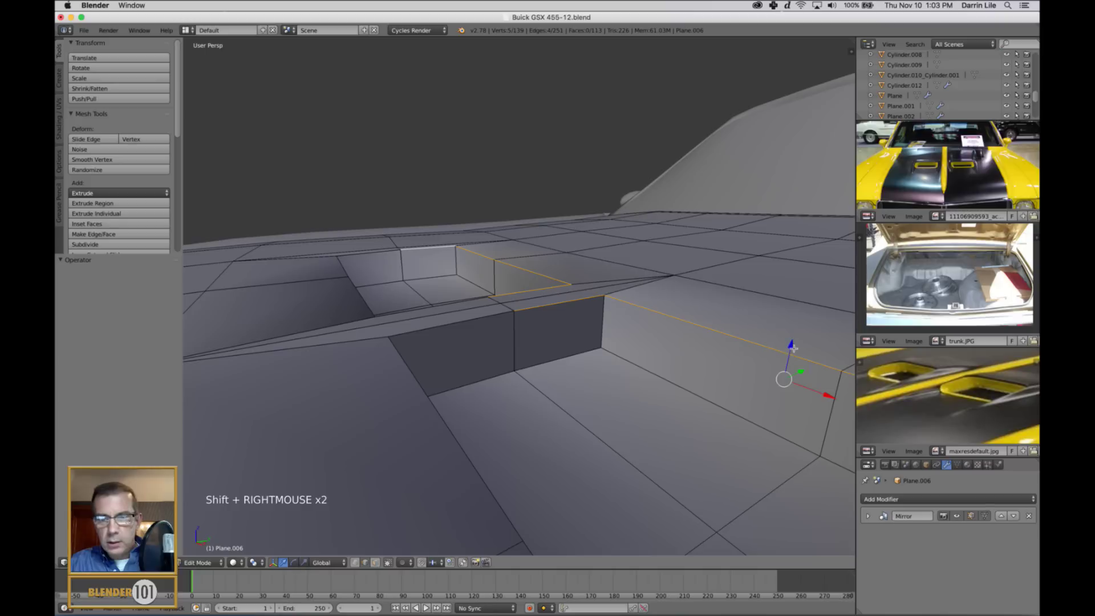
pyautogui.moveTo(792, 347); pyautogui.dragTo(797, 325)
# Switch to vertex selection and lower the two mid-side vertices of the scoop rim about 0.016 along Z
pyautogui.hotkey('ctrl', 'Tab')
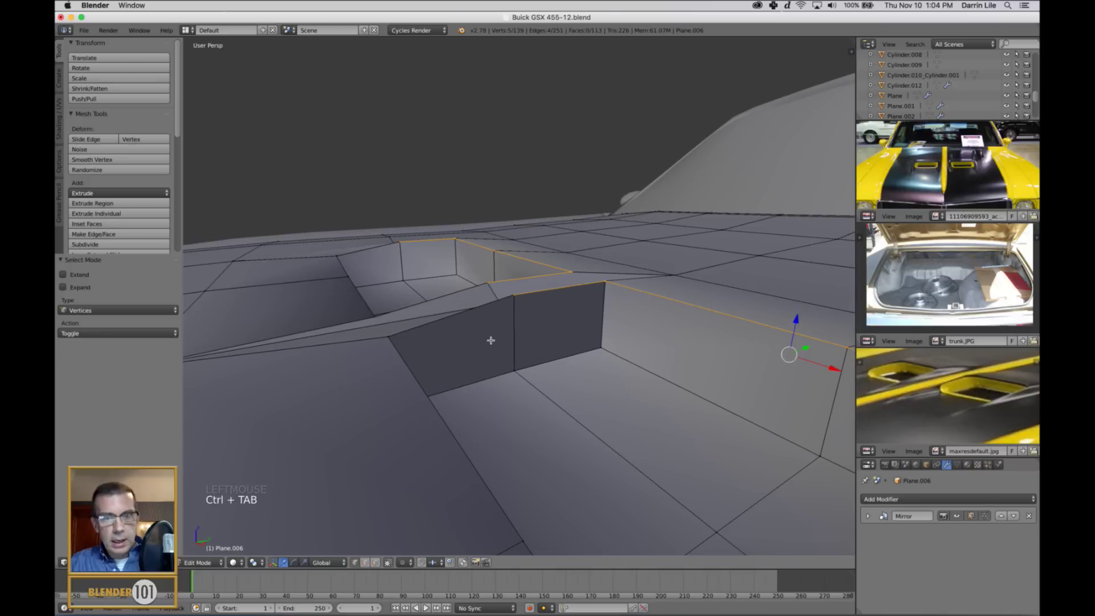
pyautogui.rightClick(512, 298)
pyautogui.keyDown('shift'); pyautogui.rightClick(498, 243); pyautogui.keyUp('shift')
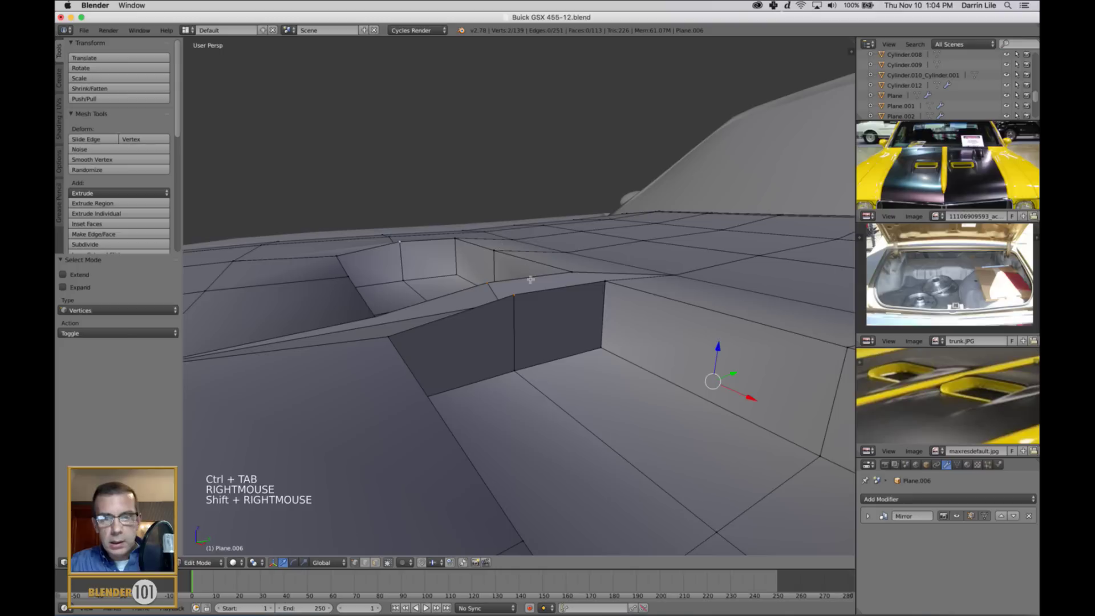
pyautogui.moveTo(717, 346); pyautogui.dragTo(718, 367)
# Leave edit mode and inspect the shape of the hood scoops from several angles and distances
pyautogui.scroll(-4, 636, 402)
pyautogui.moveTo(582, 407); pyautogui.dragTo(603, 413, button='middle')
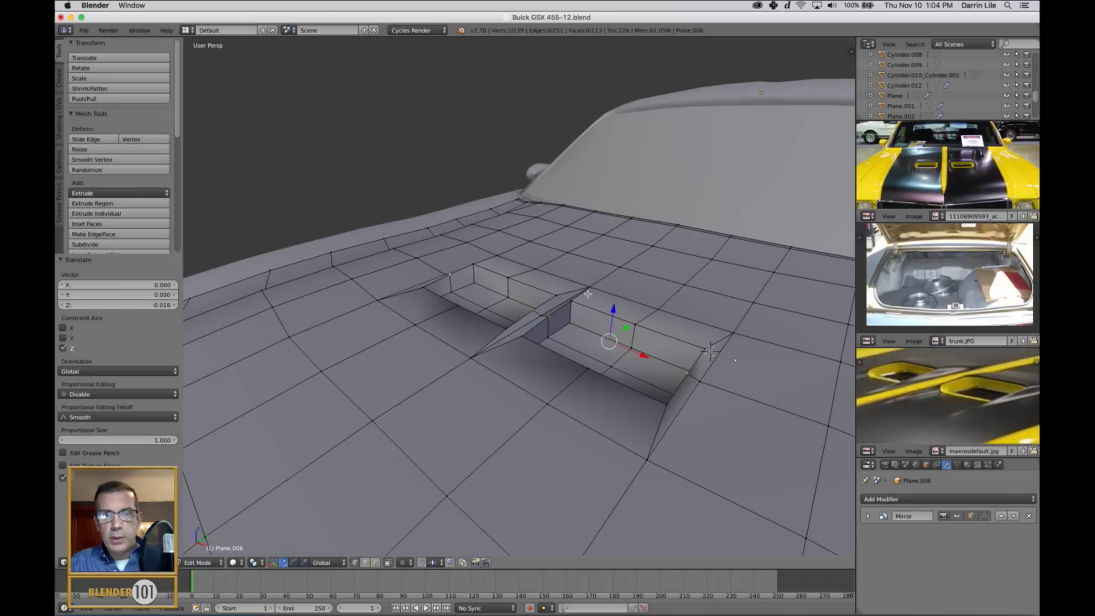
pyautogui.scroll(2, 503, 342)
pyautogui.keyDown('shift'); pyautogui.moveTo(463, 386); pyautogui.dragTo(468, 392, button='middle'); pyautogui.keyUp('shift')
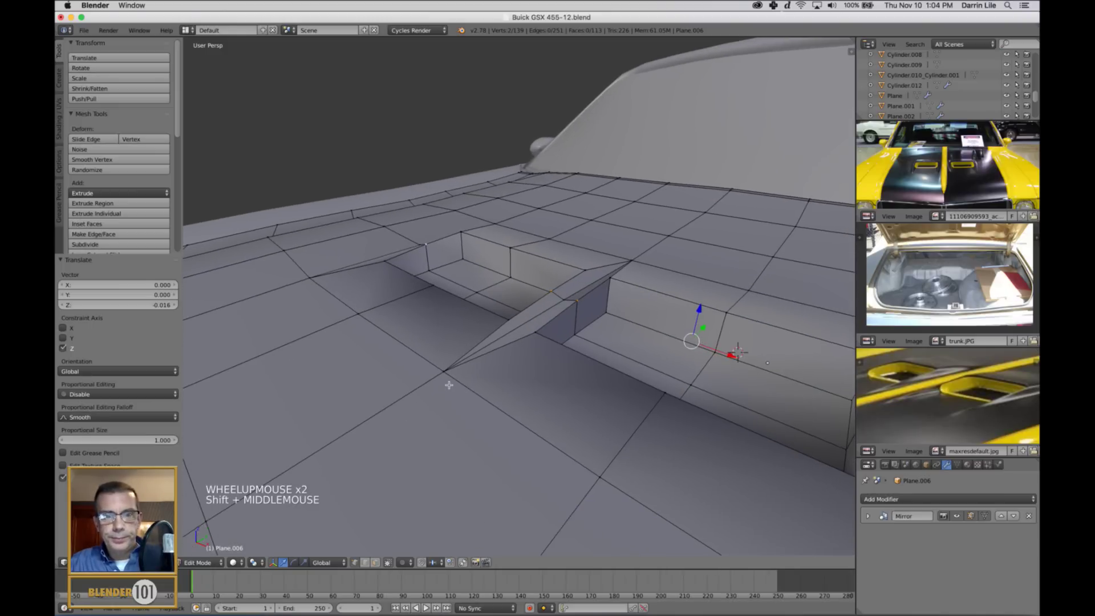
pyautogui.scroll(-4, 533, 413)
pyautogui.press('Tab')
pyautogui.scroll(-2, 555, 418)
pyautogui.moveTo(633, 432); pyautogui.dragTo(500, 410, button='middle')
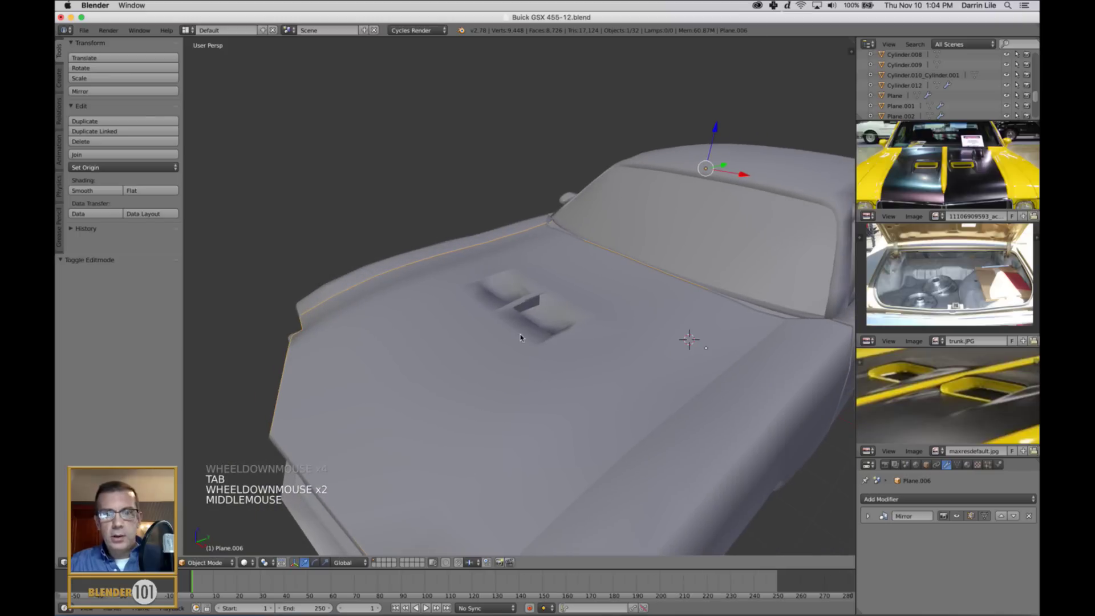
pyautogui.press('Tab')
pyautogui.press('Tab')
pyautogui.scroll(4, 534, 340)
pyautogui.moveTo(548, 358)
pyautogui.mouseDown(button='middle')
pyautogui.moveTo(592, 360)
pyautogui.moveTo(541, 358)
pyautogui.mouseUp(button='middle')
pyautogui.scroll(-4, 542, 358)
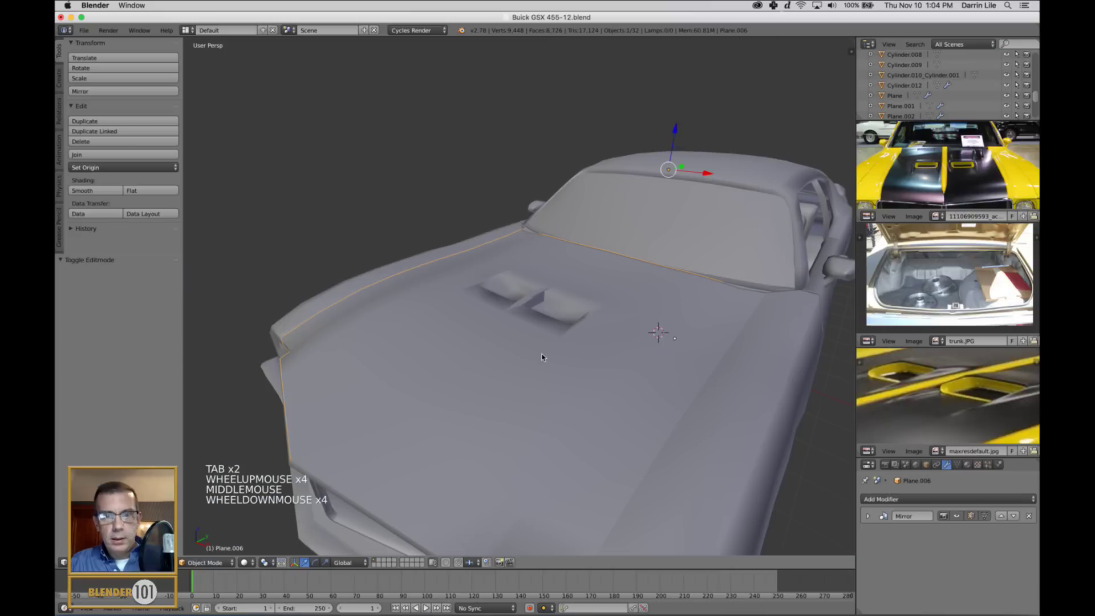
# Try flat shading on the hood, and set it to smooth shading
pyautogui.click(134, 191)
pyautogui.click(112, 192)
pyautogui.scroll(3, 447, 298)
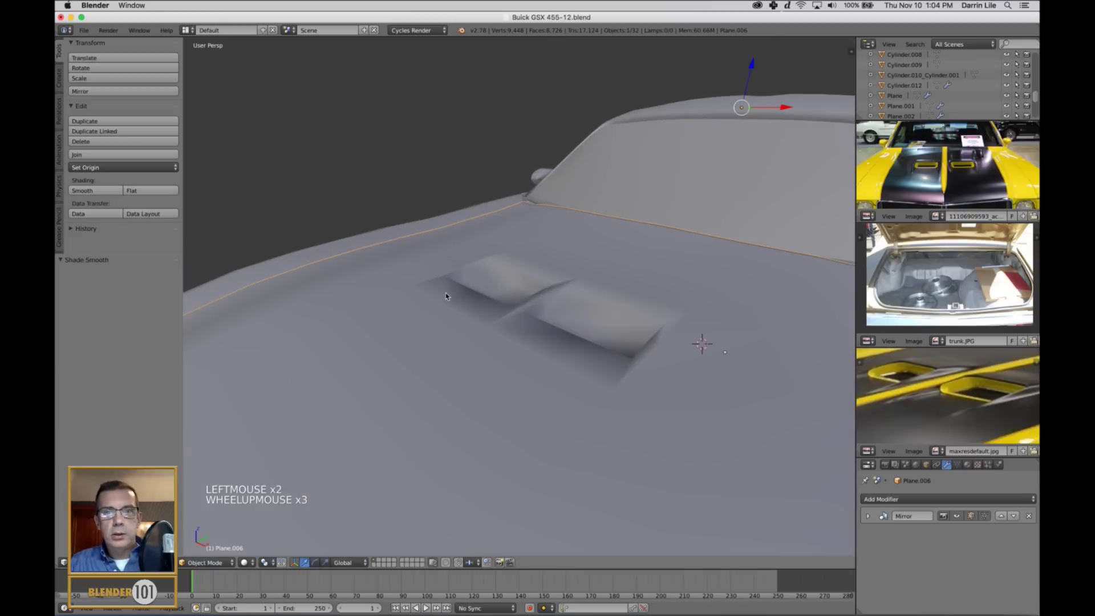
# Return to edit mode and examine the scoop recess and the mesh around its rim
pyautogui.moveTo(486, 321)
pyautogui.mouseDown(button='middle')
pyautogui.moveTo(510, 323)
pyautogui.moveTo(379, 347)
pyautogui.moveTo(257, 403)
pyautogui.moveTo(519, 318)
pyautogui.moveTo(477, 322)
pyautogui.moveTo(656, 365)
pyautogui.moveTo(570, 301)
pyautogui.moveTo(593, 312)
pyautogui.moveTo(566, 334)
pyautogui.moveTo(589, 340)
pyautogui.mouseUp(button='middle')
pyautogui.press('Tab')
pyautogui.scroll(4, 476, 322)
pyautogui.scroll(-2, 571, 301)
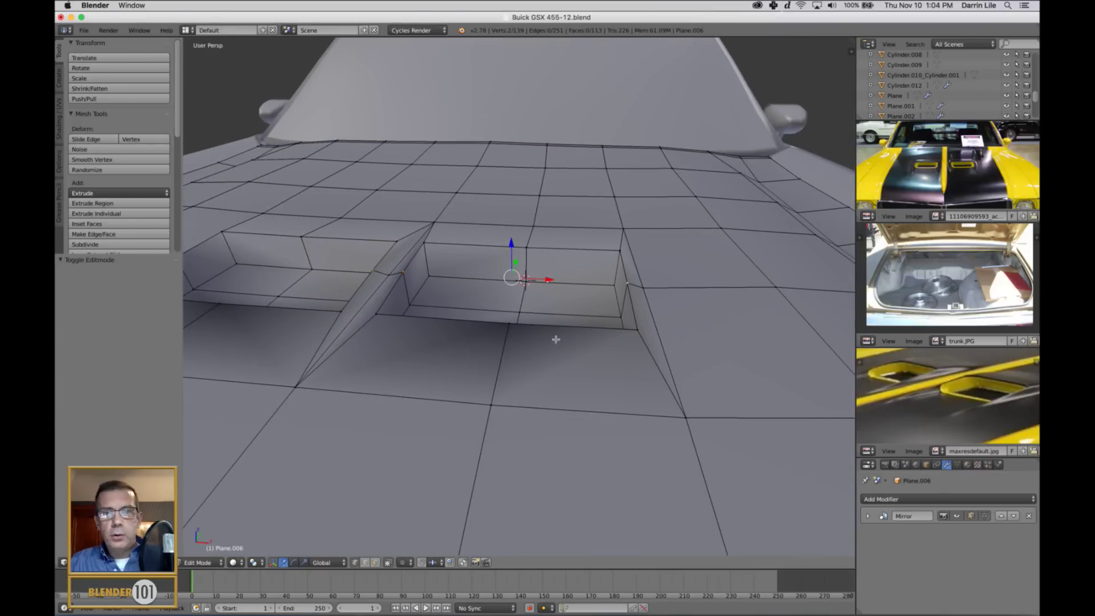
pyautogui.moveTo(657, 324); pyautogui.dragTo(421, 315, button='middle')
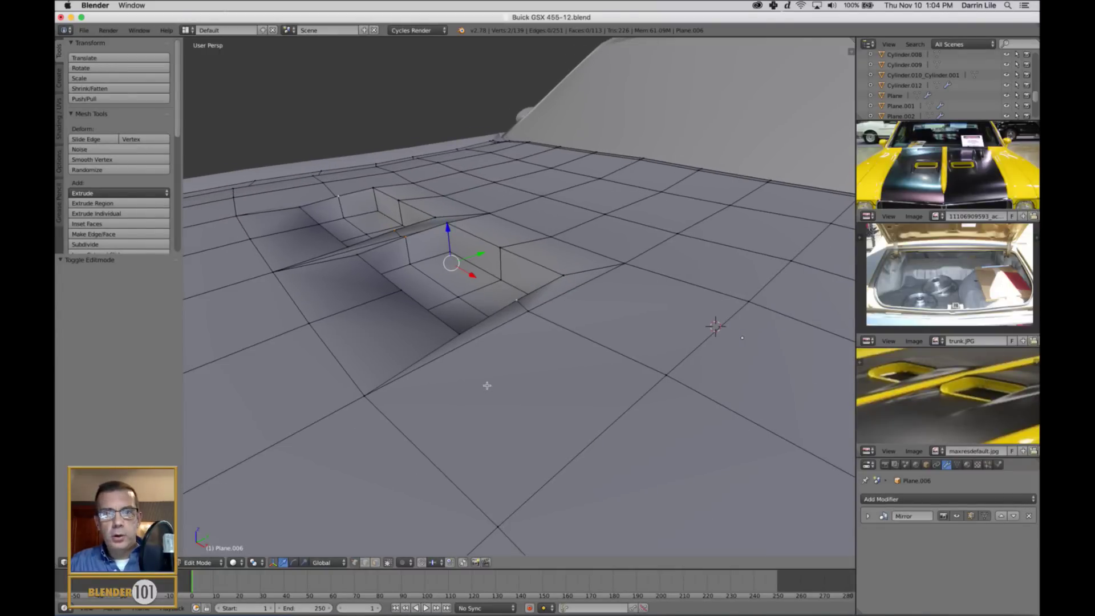
pyautogui.scroll(-2, 481, 383)
pyautogui.moveTo(482, 384); pyautogui.dragTo(525, 357, button='middle')
pyautogui.scroll(1, 466, 351)
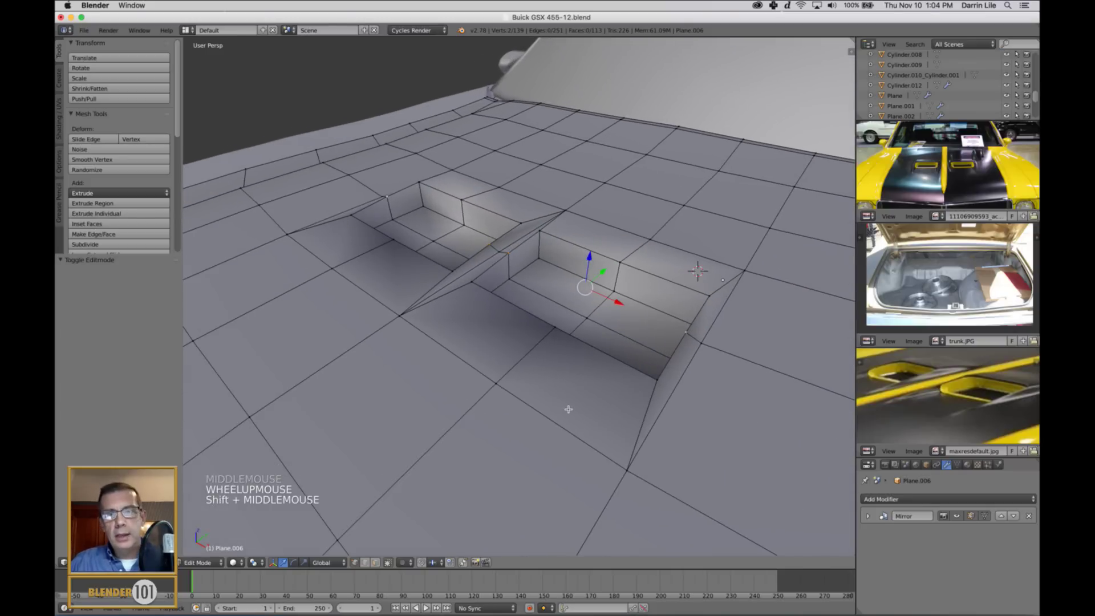
pyautogui.moveTo(507, 394)
pyautogui.mouseDown(button='middle')
pyautogui.moveTo(545, 394)
pyautogui.moveTo(479, 388)
pyautogui.moveTo(501, 392)
pyautogui.mouseUp(button='middle')
# Select the edge loop around the scoop opening and bevel it with an amount of about 0.069 and 2 segments
pyautogui.hotkey('ctrl', 'Tab')
pyautogui.click(499, 397)
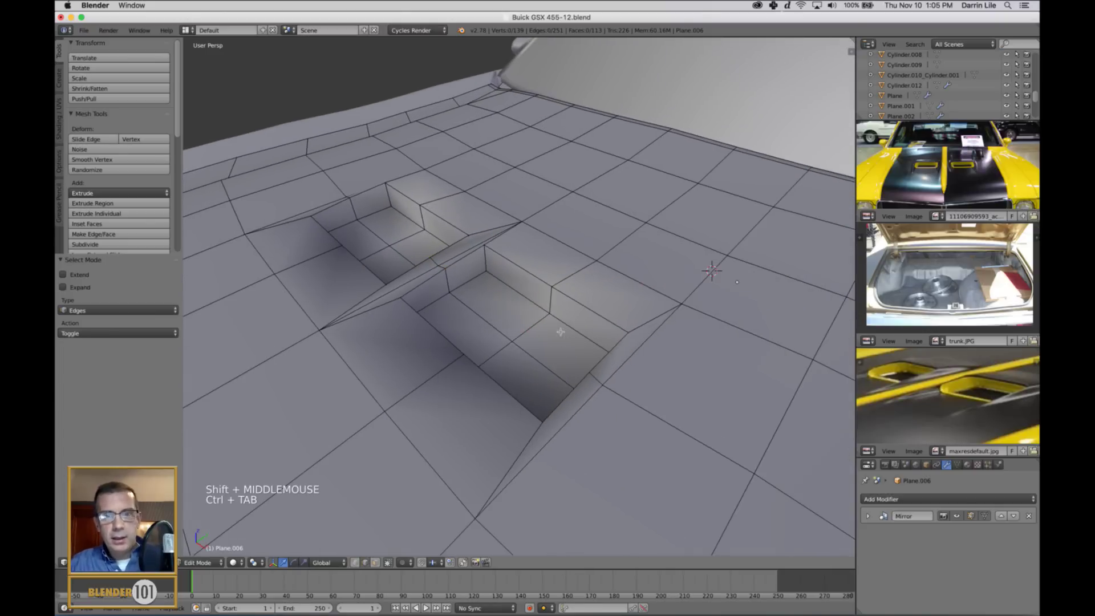
pyautogui.keyDown('alt'); pyautogui.rightClick(584, 313); pyautogui.keyUp('alt')
pyautogui.scroll(3, 571, 359)
pyautogui.scroll(-3, 570, 359)
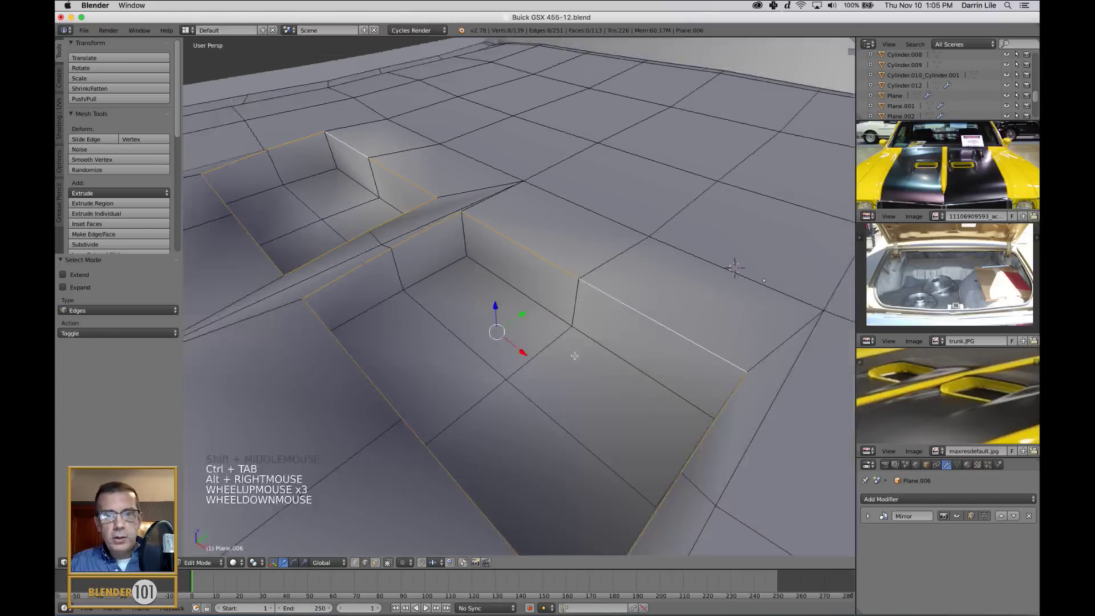
pyautogui.moveTo(570, 359); pyautogui.dragTo(570, 364, button='middle')
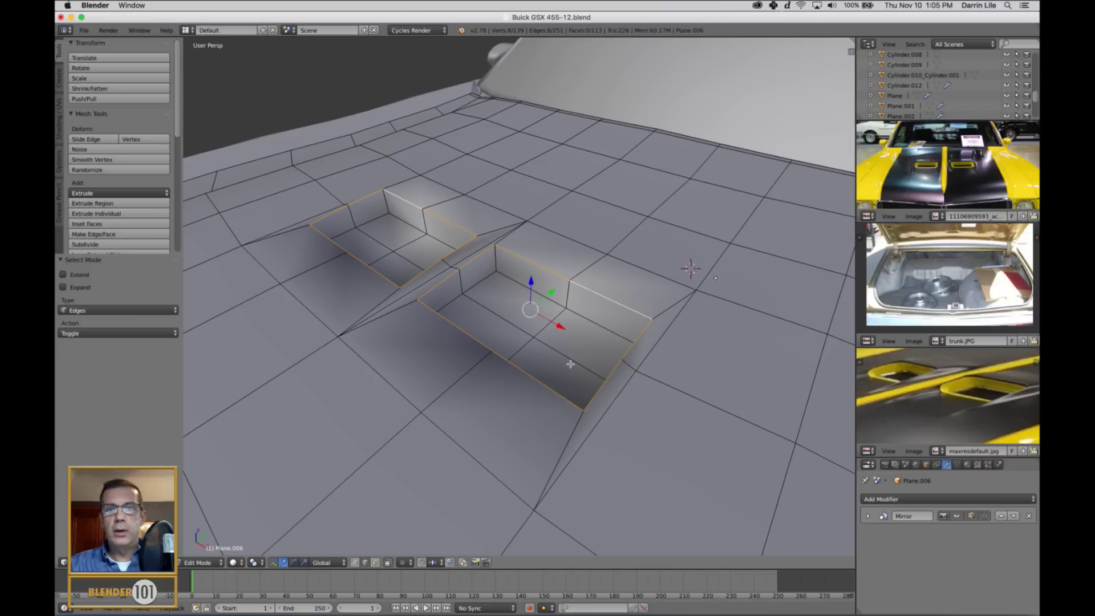
pyautogui.moveTo(590, 369); pyautogui.dragTo(631, 359, button='middle')
pyautogui.keyDown('shift'); pyautogui.moveTo(452, 339); pyautogui.dragTo(475, 344, button='middle'); pyautogui.keyUp('shift')
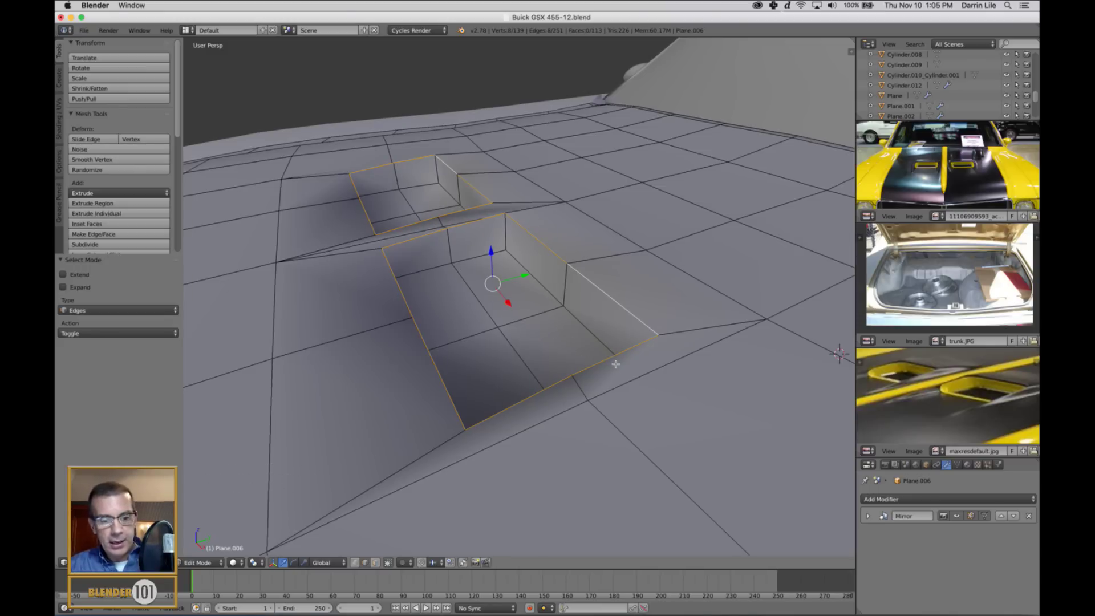
pyautogui.hotkey('ctrl', 'b')
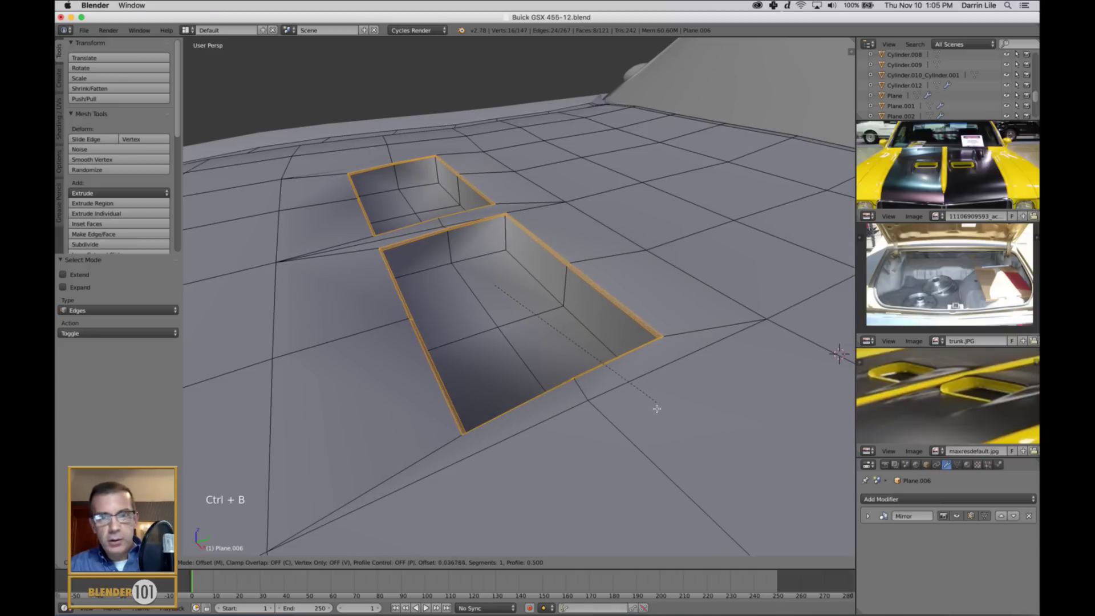
pyautogui.keyDown('shift'); pyautogui.click(690, 449); pyautogui.keyUp('shift')
pyautogui.moveTo(661, 440); pyautogui.dragTo(557, 432, button='middle')
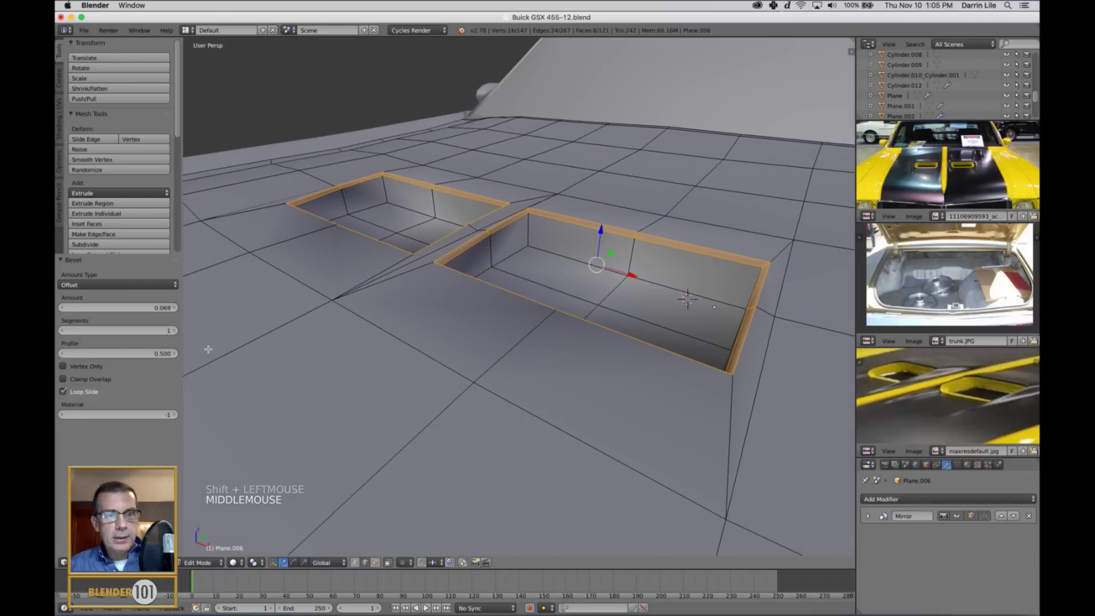
pyautogui.click(174, 331)
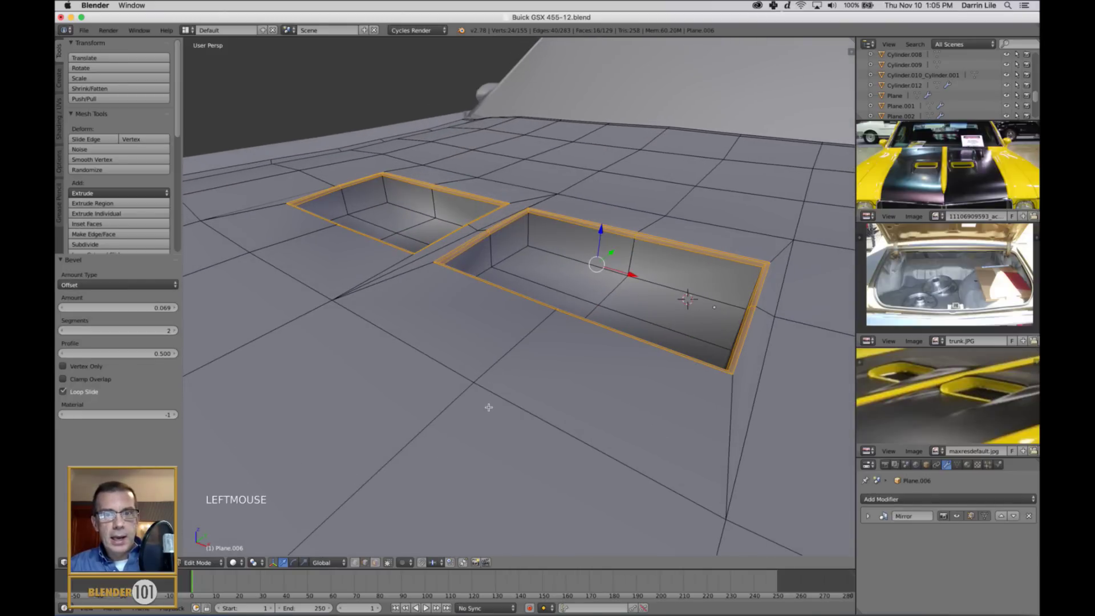
# Inspect the bevelled hood scoops in object mode, and examine the recess mesh again in edit mode
pyautogui.press('a')
pyautogui.press('Tab')
pyautogui.scroll(-5, 491, 415)
pyautogui.moveTo(490, 415); pyautogui.dragTo(566, 389, button='middle')
pyautogui.scroll(3, 552, 406)
pyautogui.scroll(3, 559, 378)
pyautogui.scroll(-4, 566, 389)
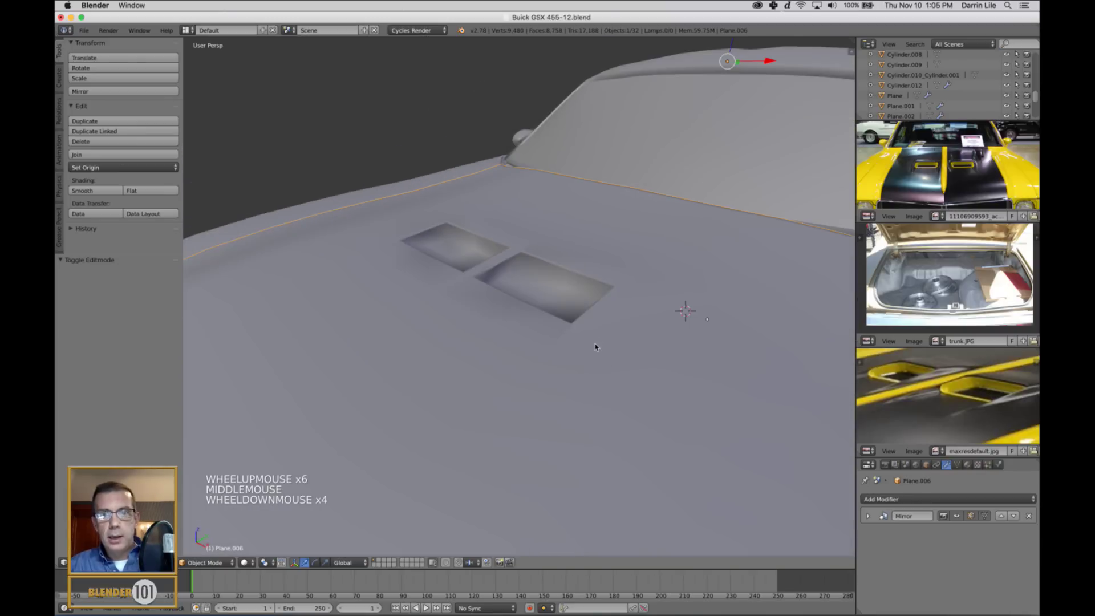
pyautogui.scroll(-2, 611, 325)
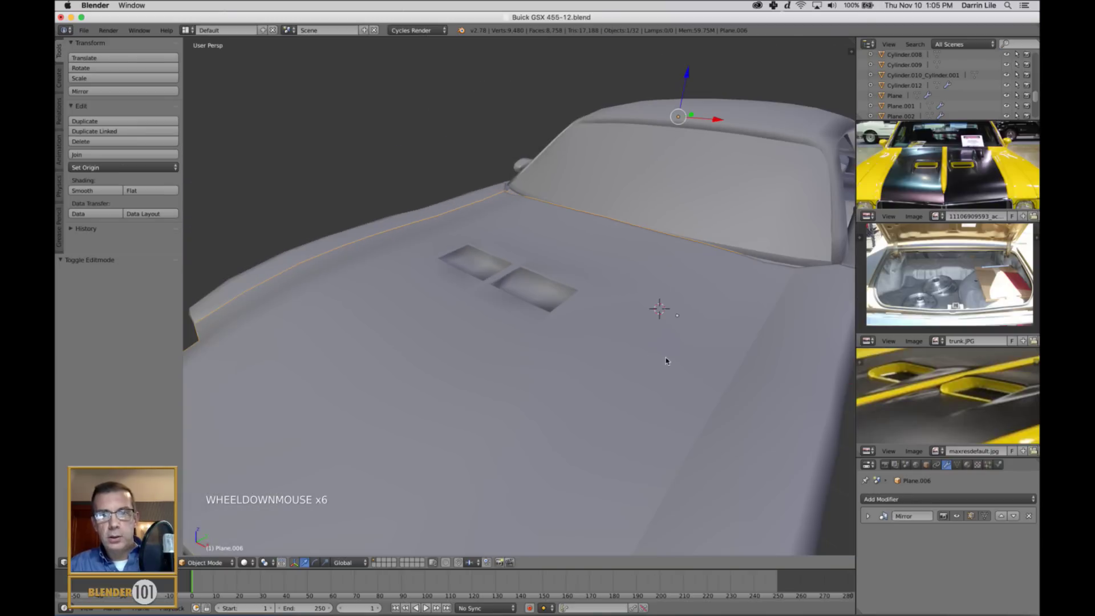
pyautogui.moveTo(667, 359); pyautogui.dragTo(623, 357, button='middle')
pyautogui.scroll(4, 589, 313)
pyautogui.press('Tab')
pyautogui.scroll(2, 584, 308)
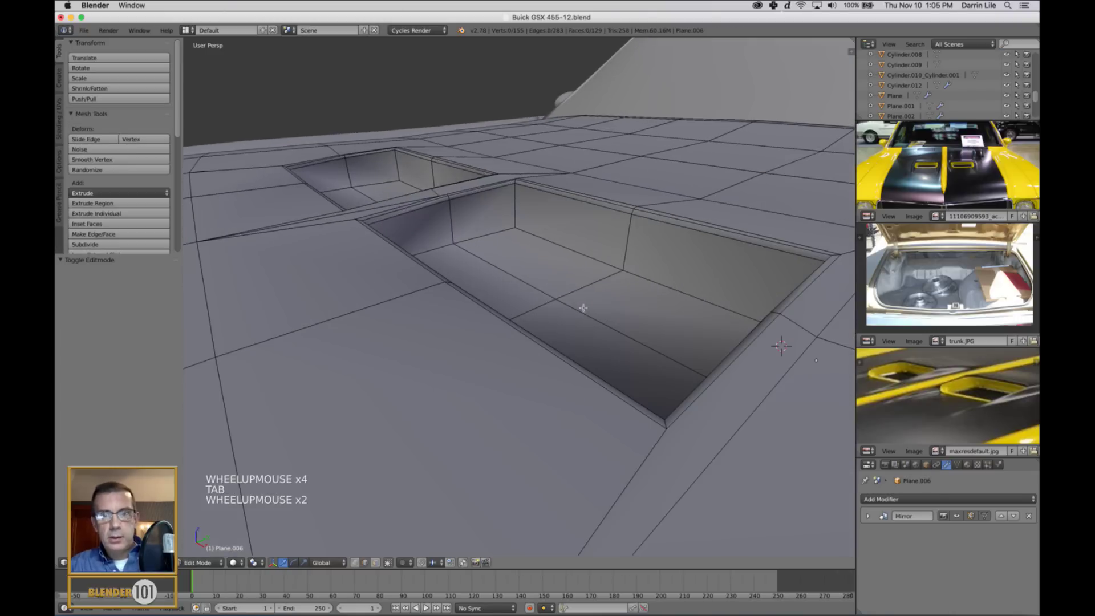
pyautogui.keyDown('shift'); pyautogui.moveTo(581, 305); pyautogui.dragTo(575, 324, button='middle'); pyautogui.keyUp('shift')
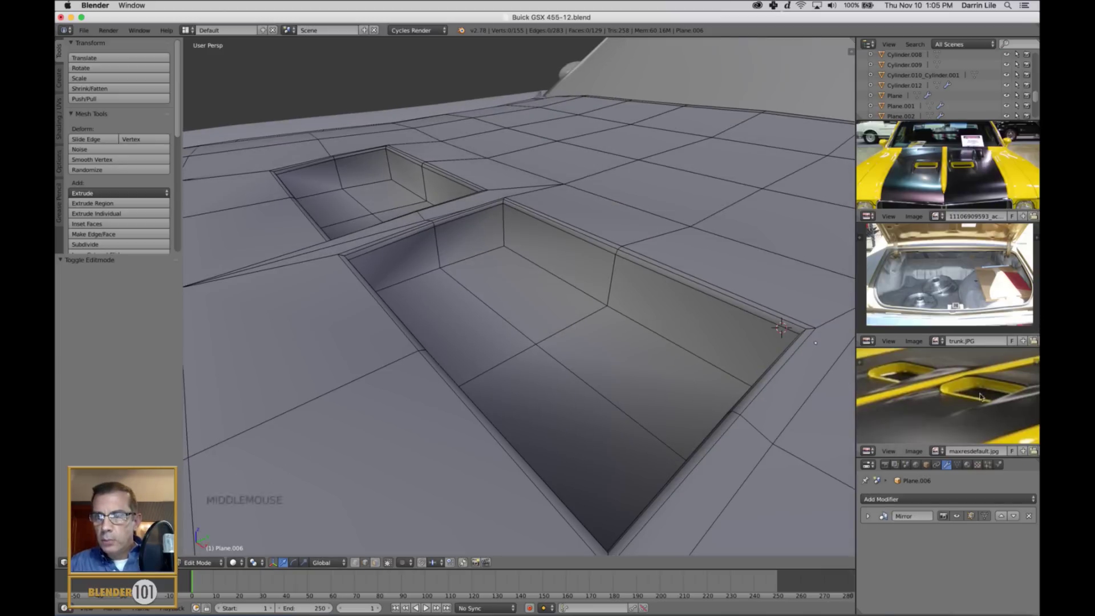
# Select the four floor faces of the scoop recess in face mode, extrude them in place and scale them slightly inward
pyautogui.hotkey('ctrl', 'Tab')
pyautogui.click(524, 369)
pyautogui.rightClick(493, 351)
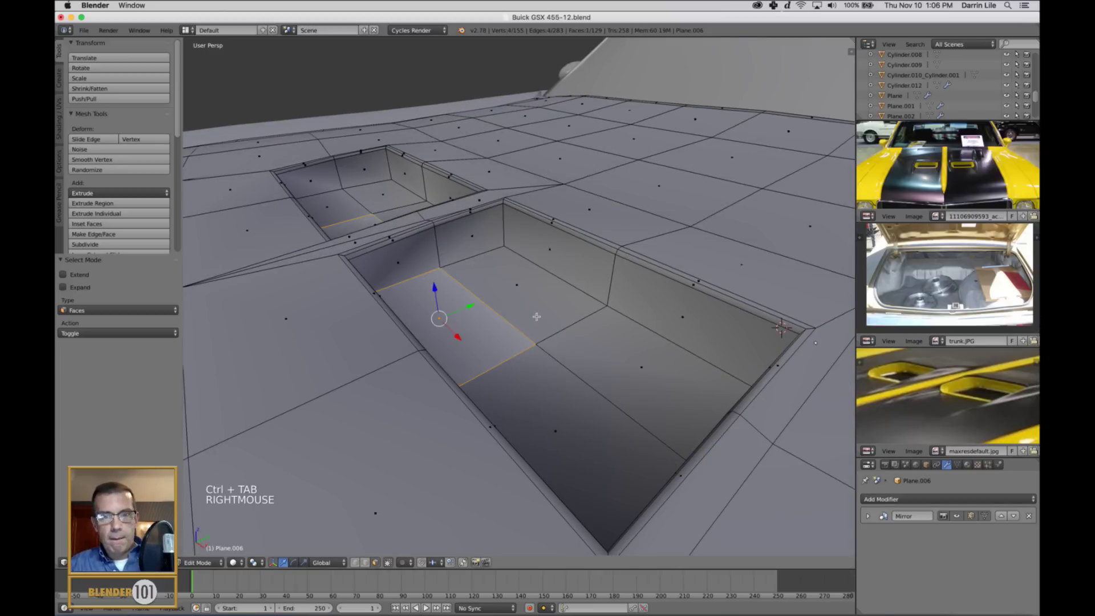
pyautogui.keyDown('shift'); pyautogui.rightClick(536, 316); pyautogui.keyUp('shift')
pyautogui.keyDown('shift'); pyautogui.rightClick(635, 386); pyautogui.keyUp('shift')
pyautogui.keyDown('shift'); pyautogui.rightClick(598, 411); pyautogui.keyUp('shift')
pyautogui.scroll(-2, 597, 412)
pyautogui.moveTo(597, 411); pyautogui.dragTo(596, 422, button='middle')
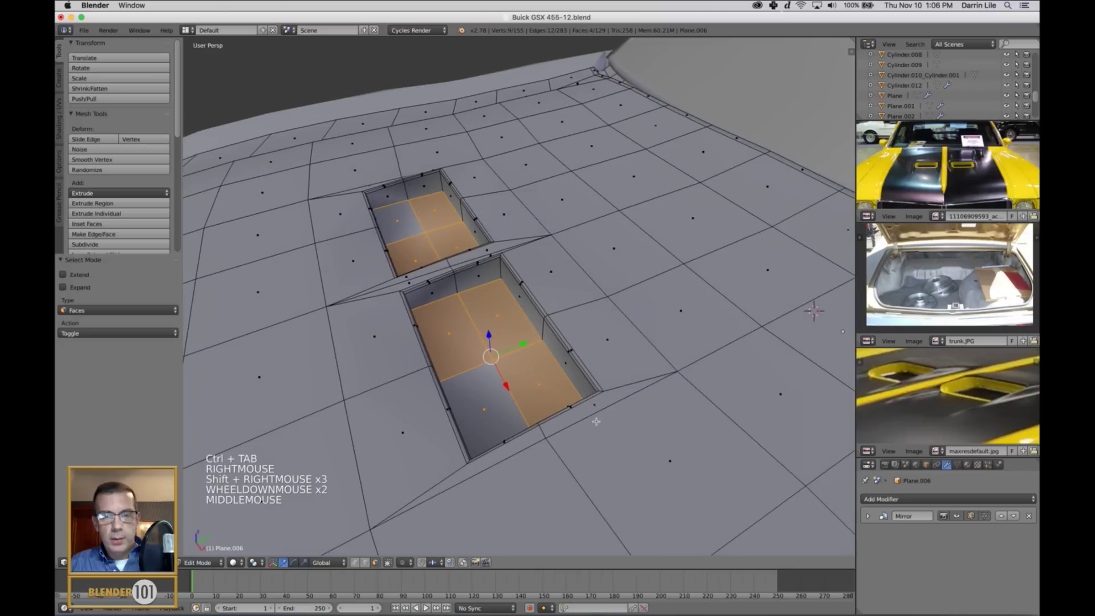
pyautogui.press('e')
pyautogui.press('e')
pyautogui.click(617, 459)
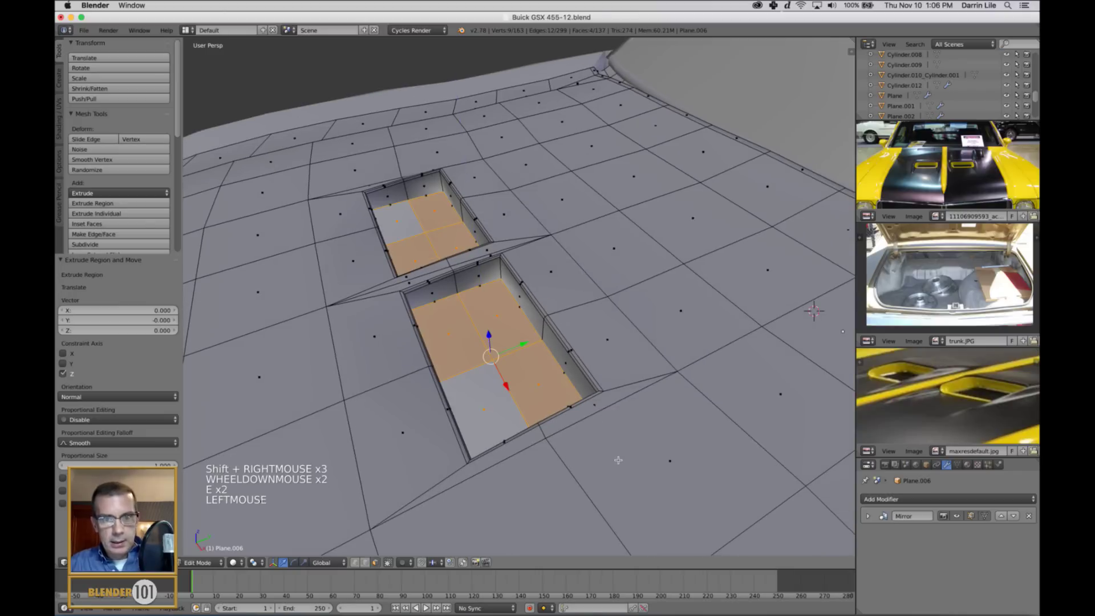
pyautogui.press('s')
pyautogui.press('s')
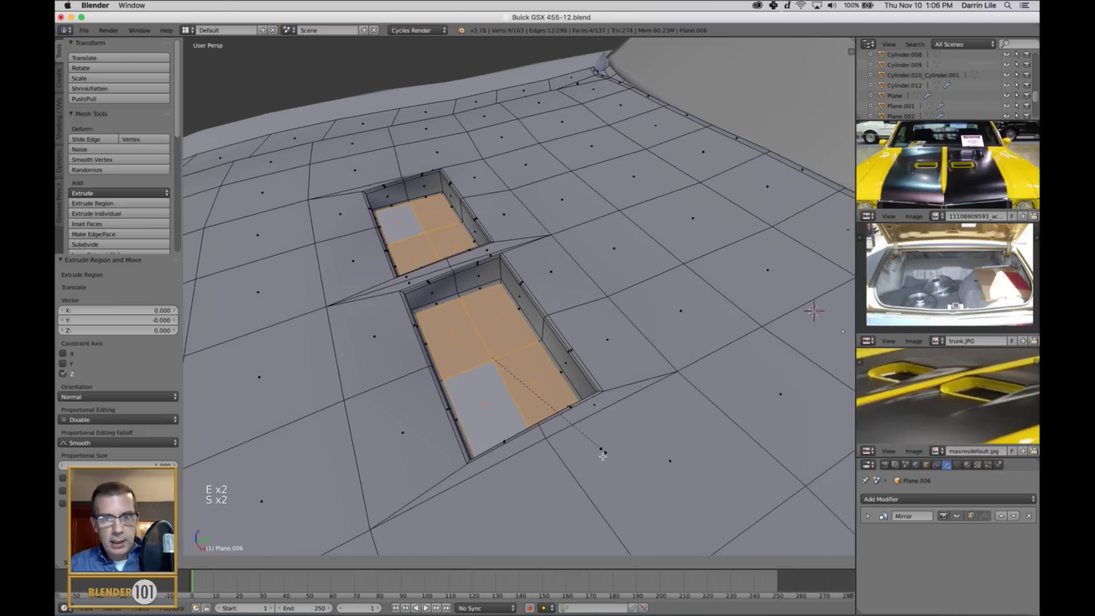
pyautogui.click(600, 456)
# Extrude the recess floor faces again, lower them slightly along Z, and leave edit mode to check the scoops
pyautogui.press('e')
pyautogui.click(613, 463)
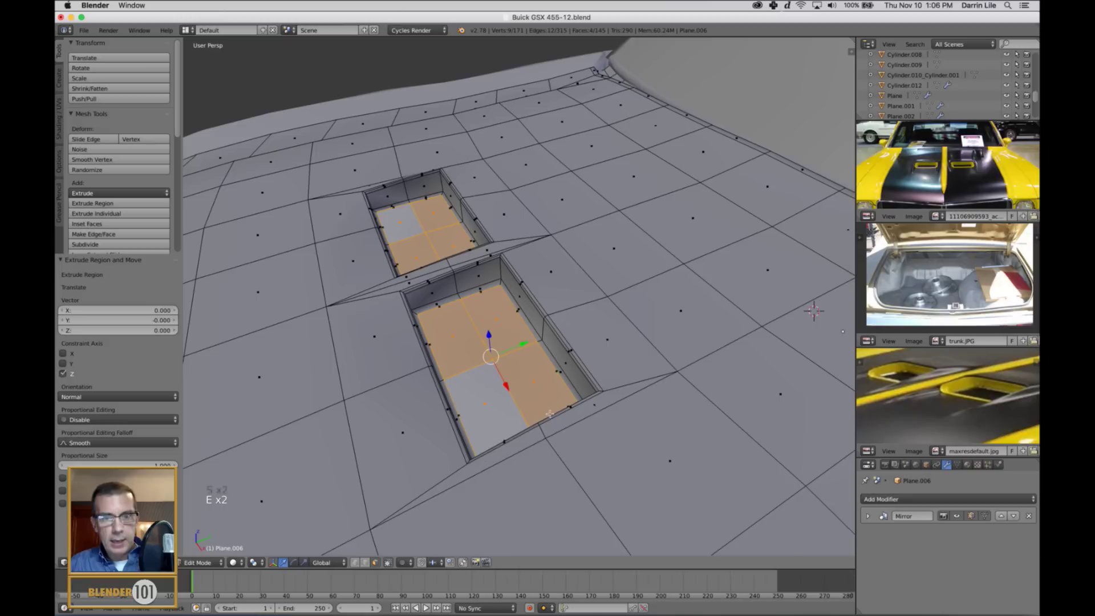
pyautogui.moveTo(488, 338); pyautogui.dragTo(489, 342)
pyautogui.press('a')
pyautogui.press('Tab')
pyautogui.scroll(-4, 489, 342)
pyautogui.moveTo(501, 349); pyautogui.dragTo(580, 362, button='middle')
pyautogui.scroll(-4, 528, 367)
pyautogui.scroll(7, 557, 374)
# Select the two consecutive lengthwise hood edges beside the scoop in edge mode and raise them 0.017 along Z
pyautogui.press('Tab')
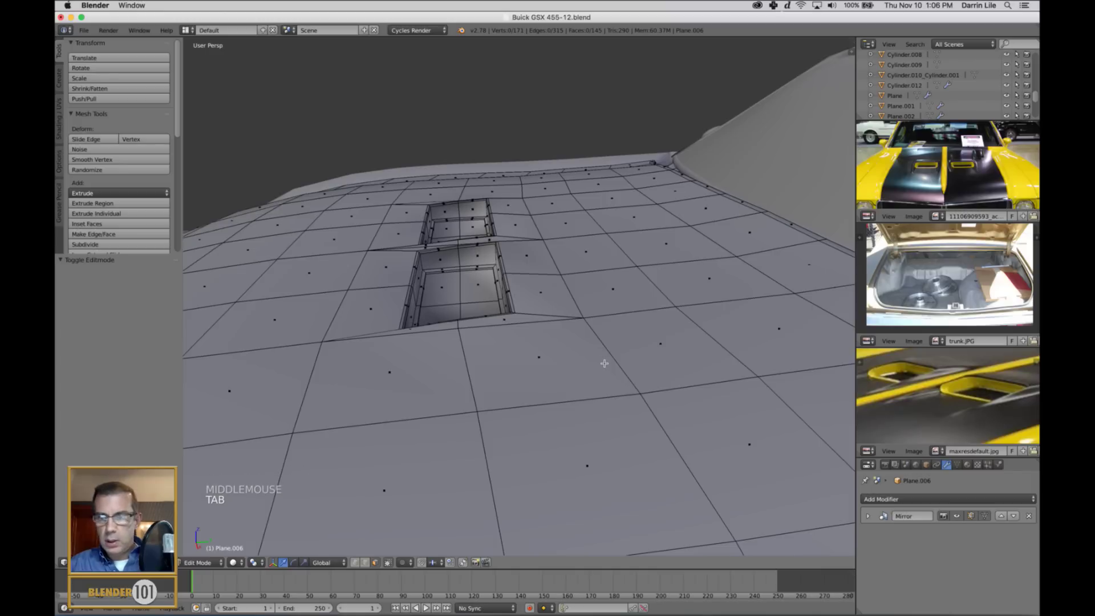
pyautogui.hotkey('ctrl', 'Tab')
pyautogui.click(576, 346)
pyautogui.rightClick(575, 307)
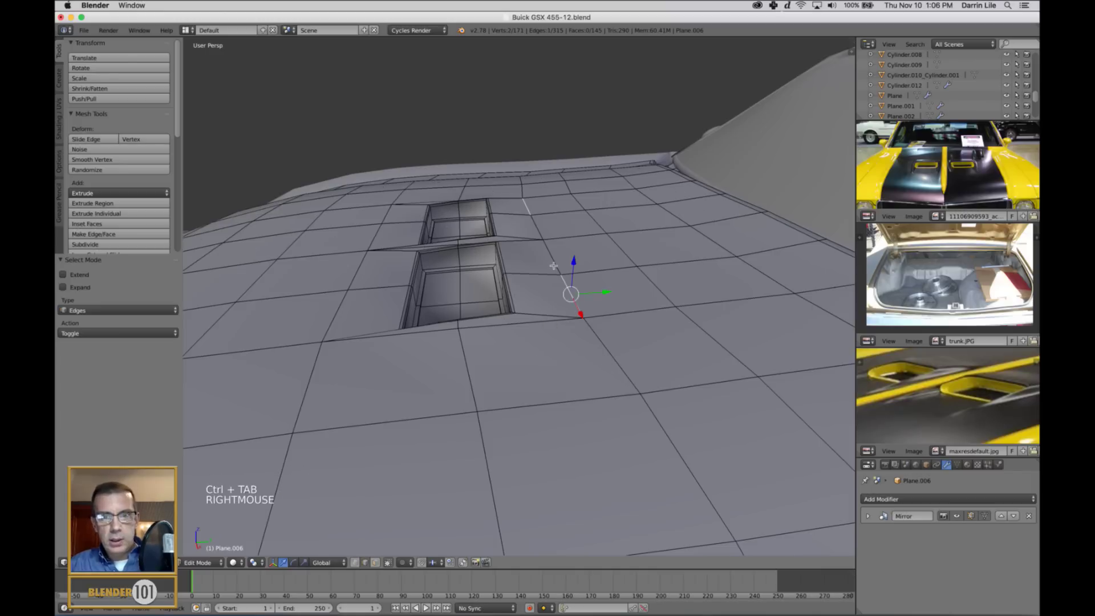
pyautogui.keyDown('shift'); pyautogui.rightClick(552, 259); pyautogui.keyUp('shift')
pyautogui.moveTo(601, 385); pyautogui.dragTo(627, 381, button='middle')
pyautogui.scroll(3, 627, 371)
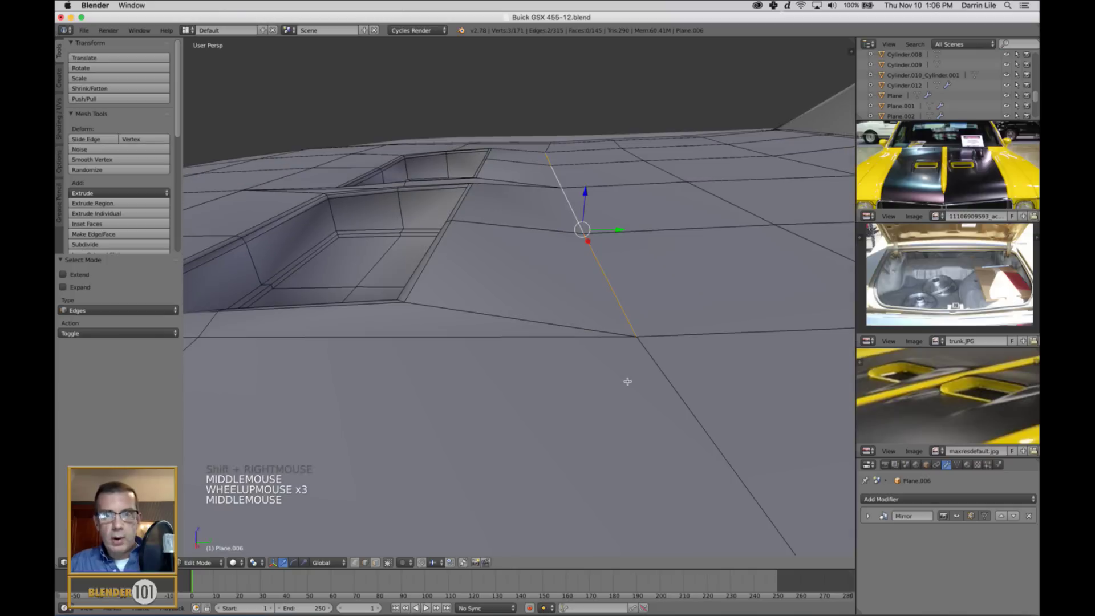
pyautogui.click(585, 197)
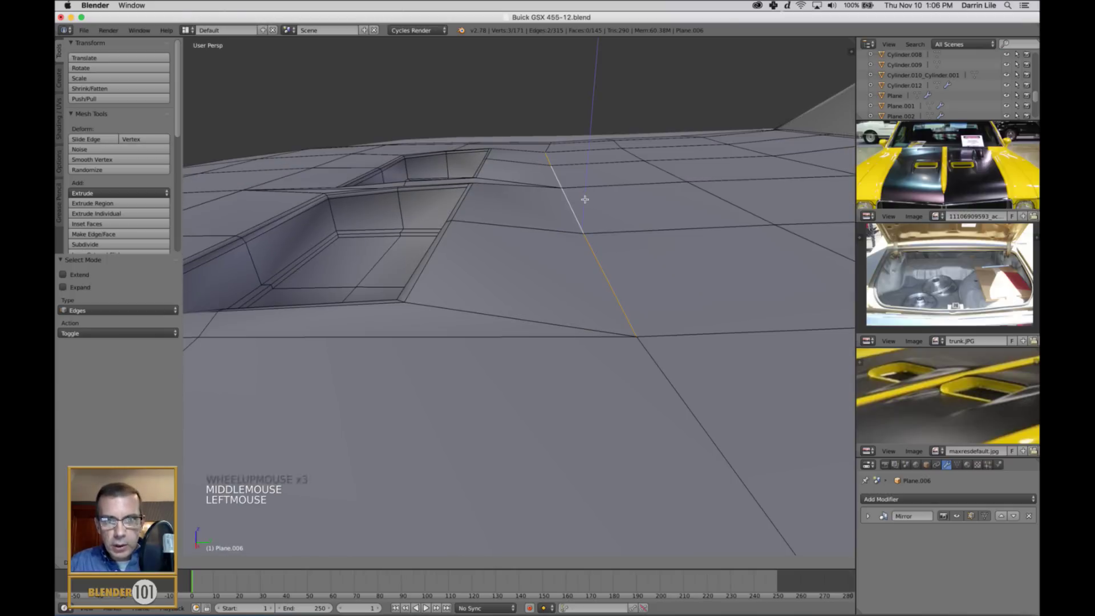
pyautogui.moveTo(586, 196); pyautogui.dragTo(597, 143)
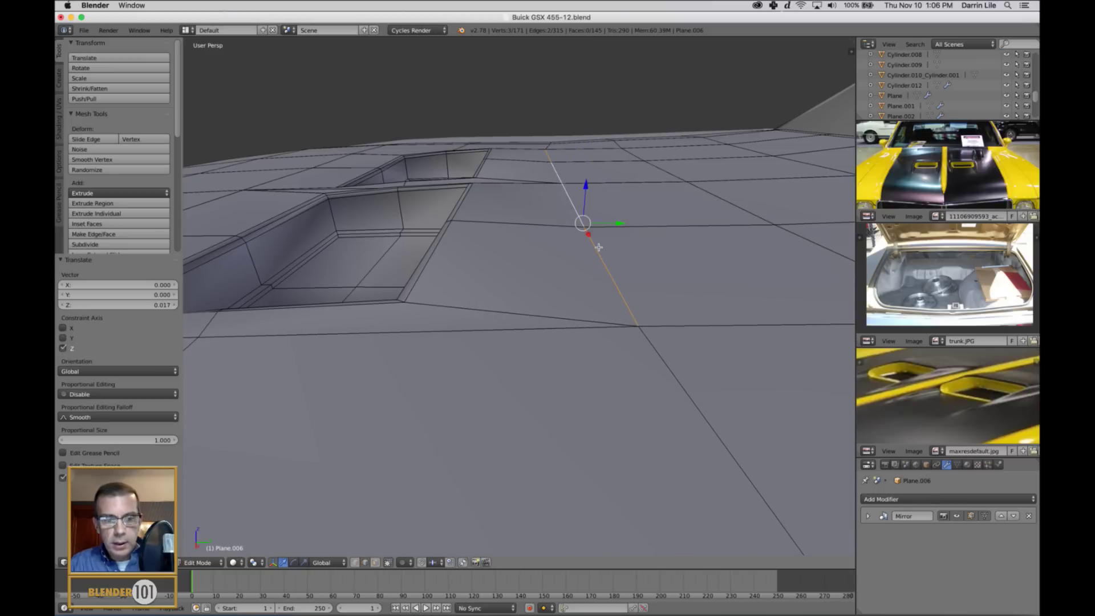
# Leave edit mode and examine the hood on the whole car, comparing it with the raised scoop in the reference photo
pyautogui.scroll(-3, 595, 247)
pyautogui.press('a')
pyautogui.press('Tab')
pyautogui.scroll(-3, 570, 303)
pyautogui.moveTo(569, 303); pyautogui.dragTo(590, 349, button='middle')
pyautogui.scroll(-4, 564, 329)
pyautogui.scroll(-4, 570, 342)
pyautogui.press('a')
pyautogui.scroll(3, 584, 349)
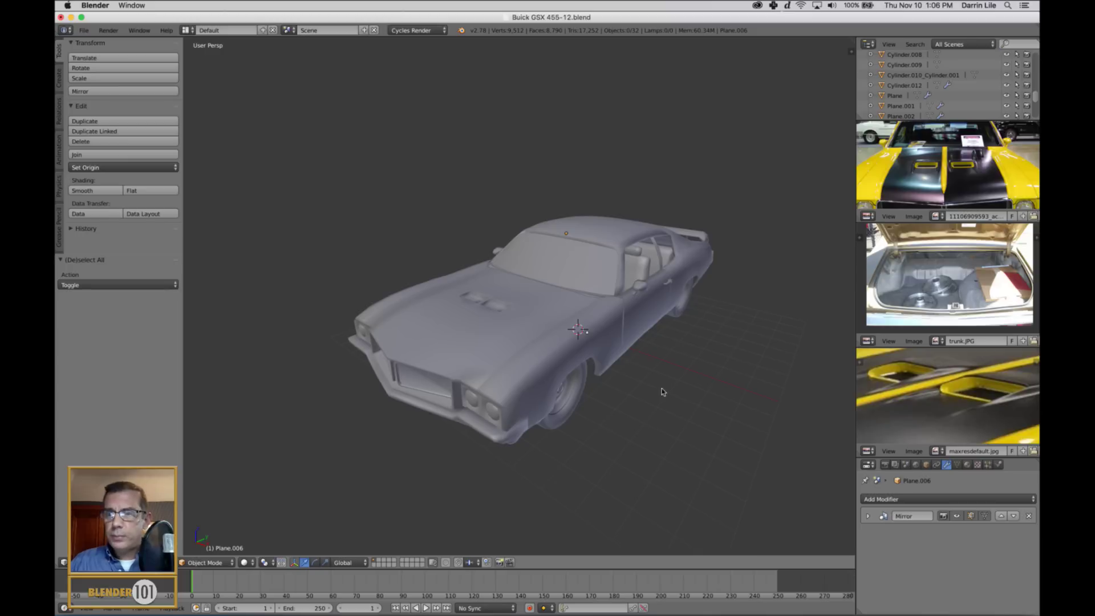
pyautogui.moveTo(938, 393)
pyautogui.mouseDown(button='middle')
pyautogui.moveTo(981, 410)
pyautogui.moveTo(940, 408)
pyautogui.mouseUp(button='middle')
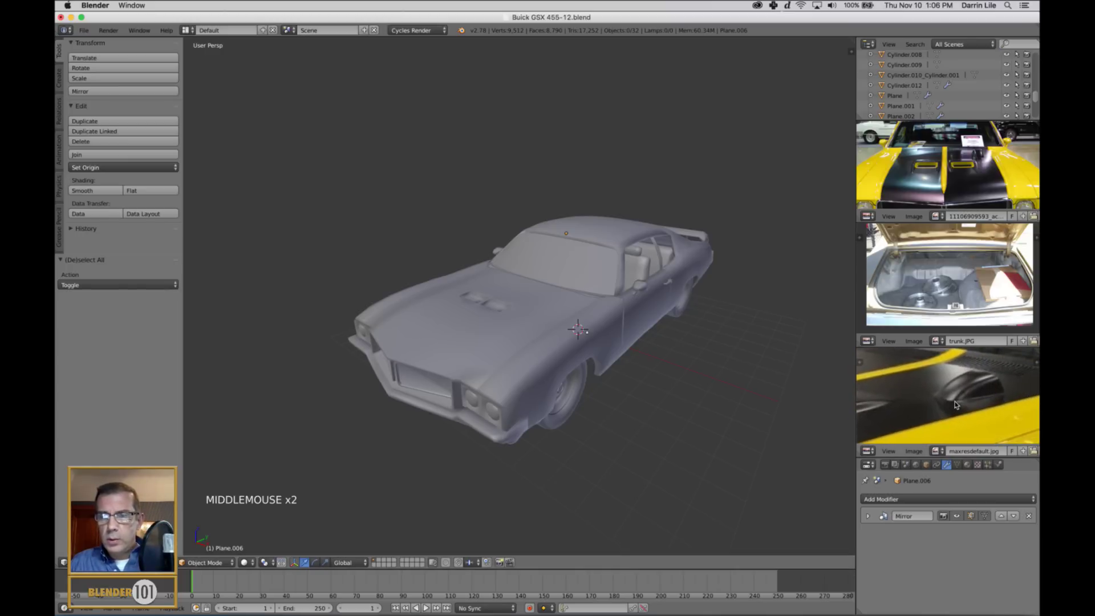
pyautogui.scroll(4, 592, 363)
pyautogui.moveTo(593, 364); pyautogui.dragTo(571, 354, button='middle')
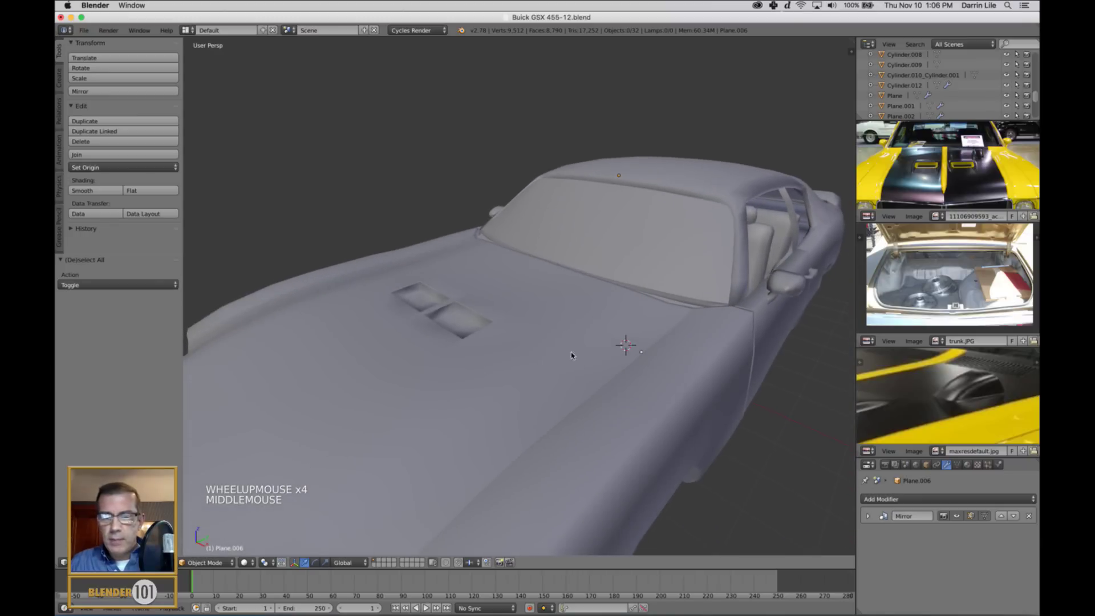
# Open the hood for mesh editing and hide its Mirror modifier's effect in the viewport
pyautogui.scroll(-2, 556, 347)
pyautogui.rightClick(553, 338)
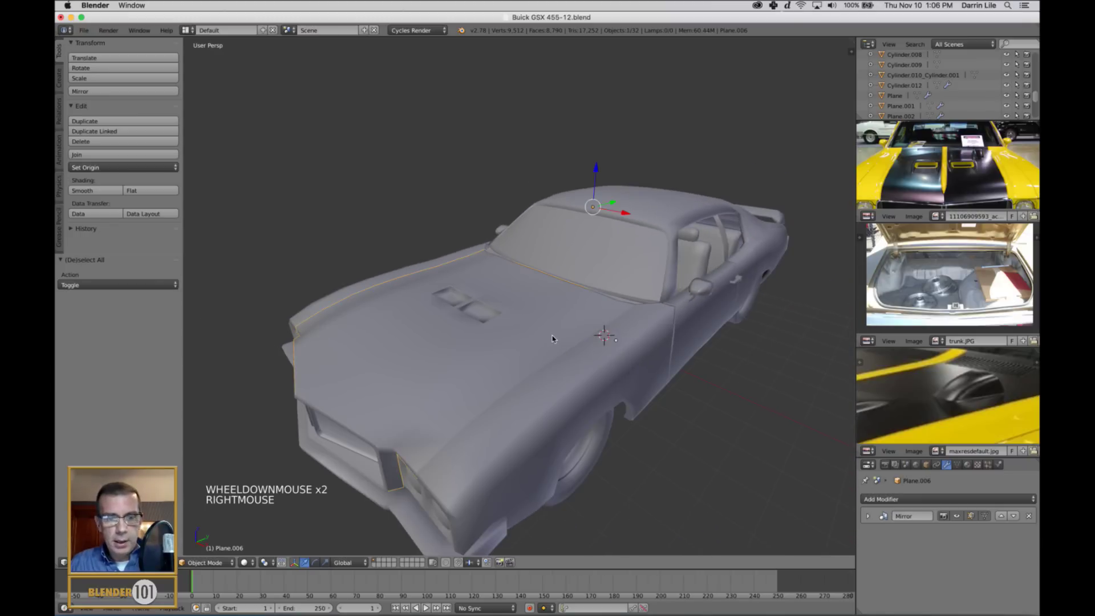
pyautogui.press('Tab')
pyautogui.scroll(2, 553, 345)
pyautogui.moveTo(520, 361); pyautogui.dragTo(526, 366, button='middle')
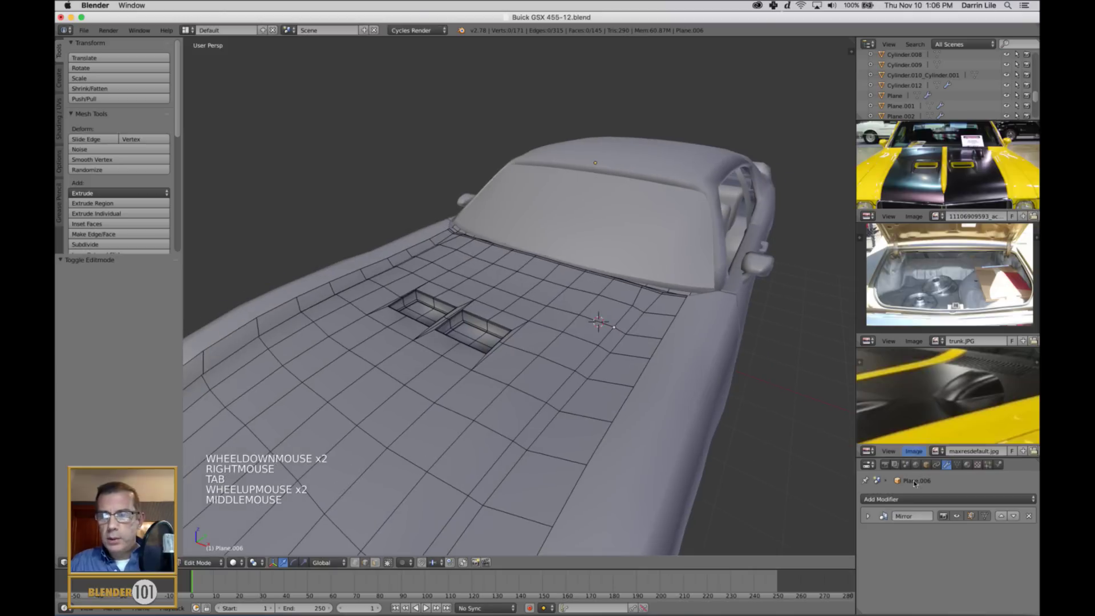
pyautogui.click(956, 516)
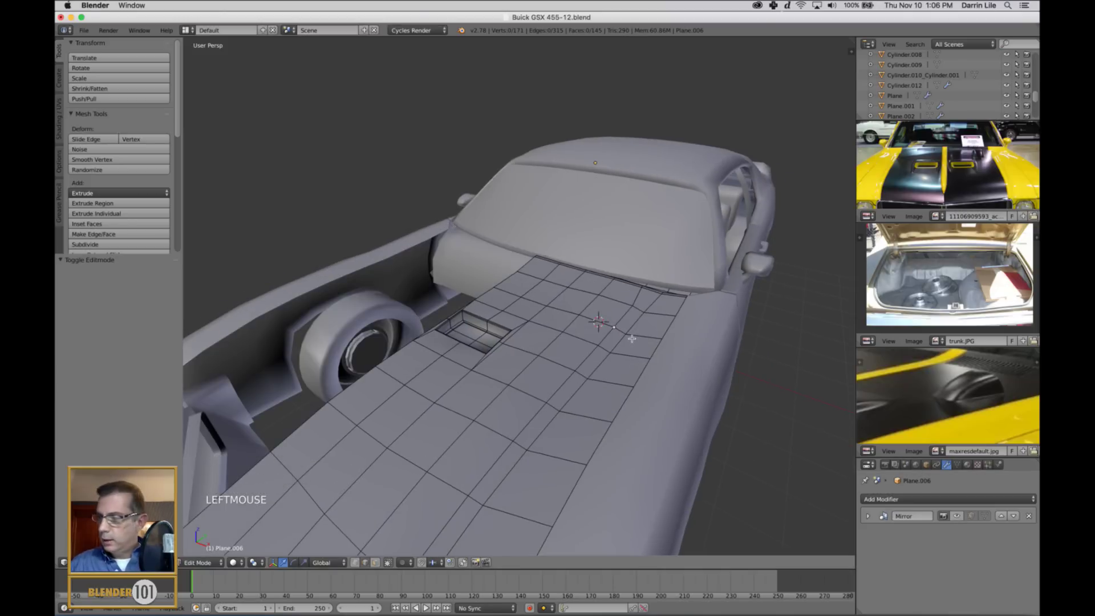
# In the right orthographic wireframe view, box-select the hood faces beneath the raised scoop shown in the side drawing
pyautogui.press('KP_3')
pyautogui.press('KP_5')
pyautogui.press('z')
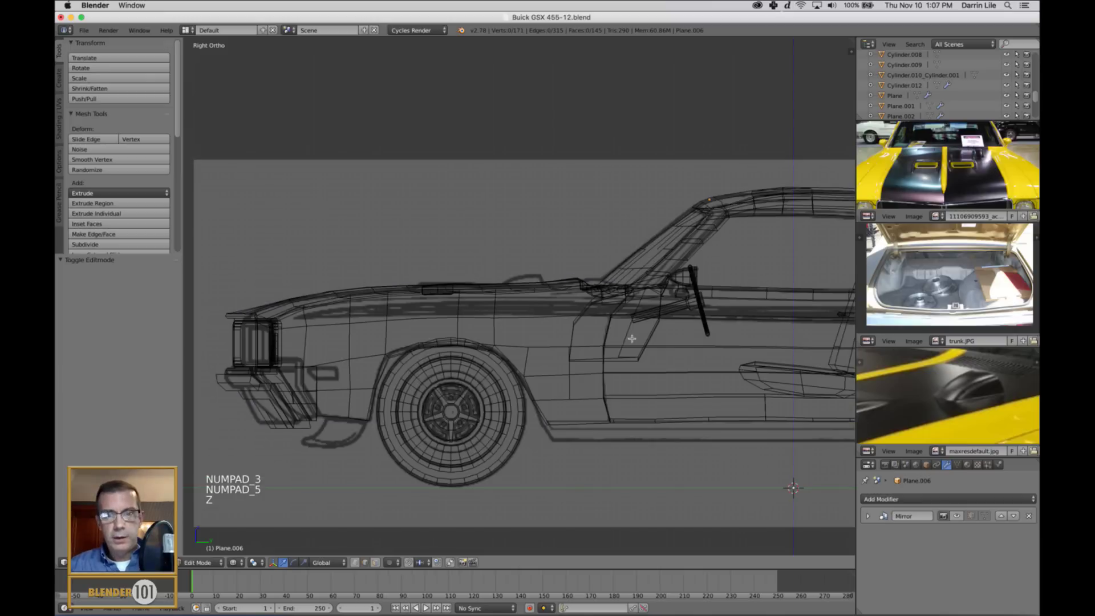
pyautogui.keyDown('shift'); pyautogui.scroll(3, 598, 314); pyautogui.keyUp('shift')
pyautogui.scroll(6, 607, 319)
pyautogui.keyDown('shift'); pyautogui.moveTo(650, 330); pyautogui.dragTo(572, 320, button='middle'); pyautogui.keyUp('shift')
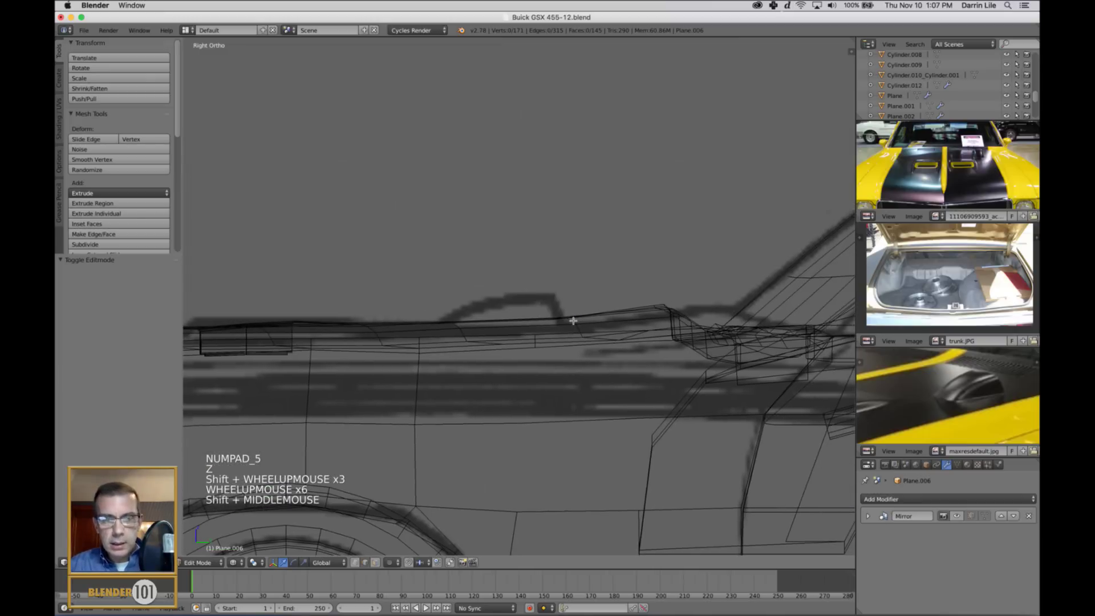
pyautogui.press('Tab')
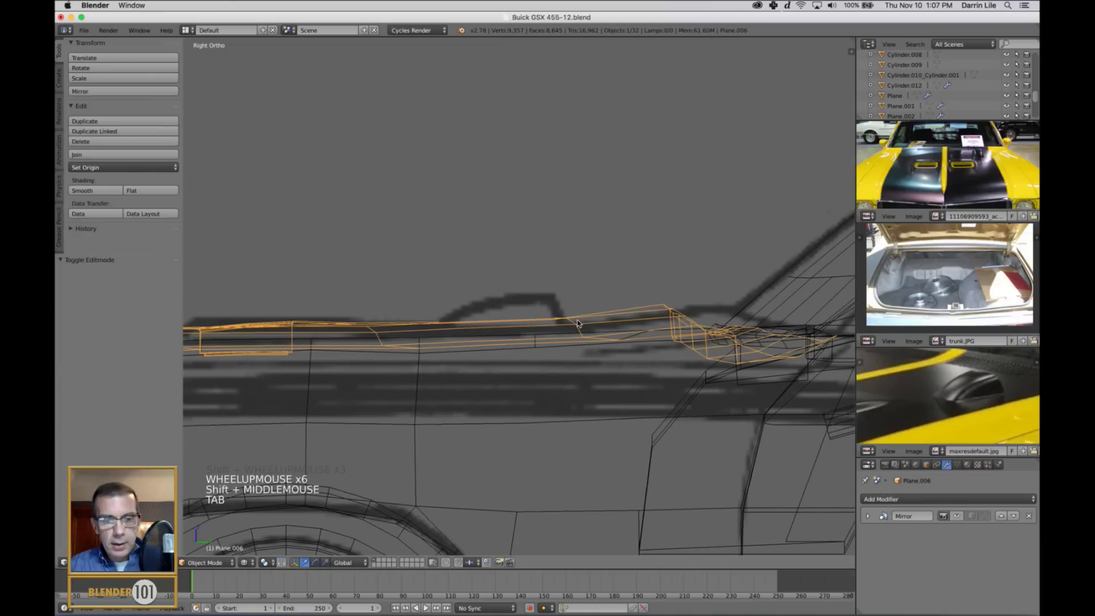
pyautogui.press('Tab')
pyautogui.hotkey('ctrl', 'Tab')
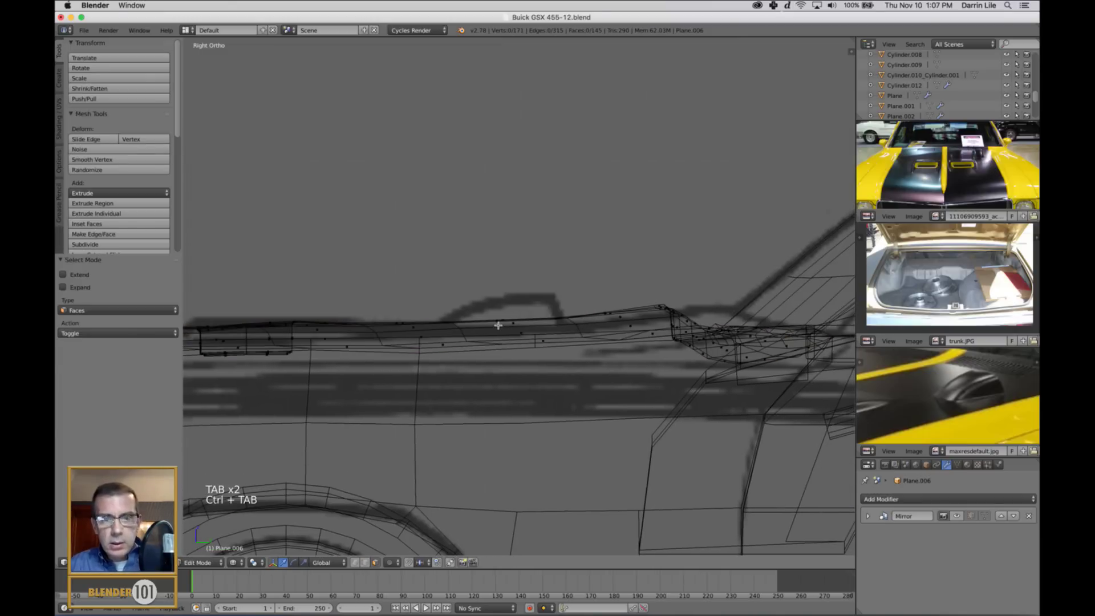
pyautogui.press('b')
pyautogui.moveTo(436, 313); pyautogui.dragTo(565, 330)
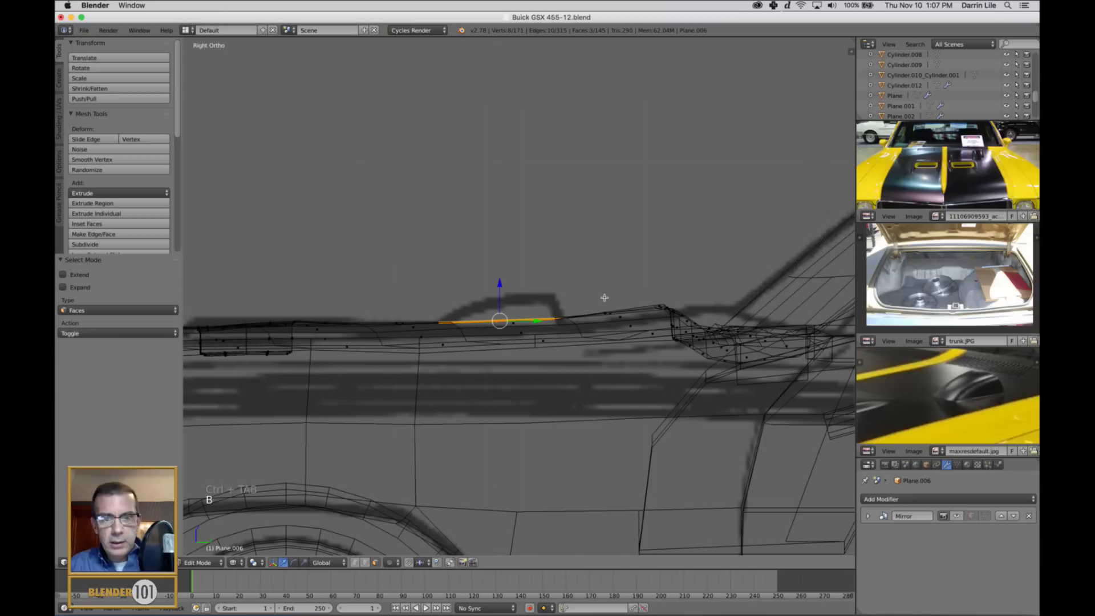
# Return to solid shading and, using the front reference photo, reduce the selection to the single face diagonally behind the recessed scoop
pyautogui.scroll(-3, 567, 390)
pyautogui.press('z')
pyautogui.moveTo(549, 371)
pyautogui.mouseDown(button='middle')
pyautogui.moveTo(592, 405)
pyautogui.moveTo(616, 396)
pyautogui.moveTo(597, 354)
pyautogui.mouseUp(button='middle')
pyautogui.keyDown('shift'); pyautogui.rightClick(512, 334); pyautogui.keyUp('shift')
pyautogui.keyDown('shift'); pyautogui.rightClick(551, 342); pyautogui.keyUp('shift')
pyautogui.keyDown('shift'); pyautogui.rightClick(678, 332); pyautogui.keyUp('shift')
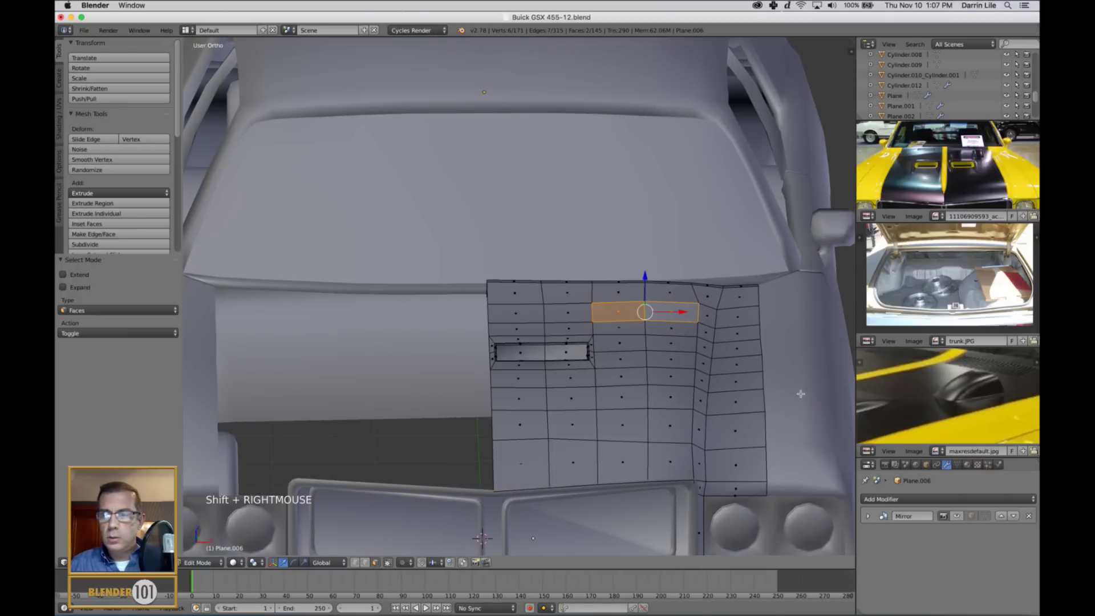
pyautogui.scroll(2, 980, 173)
pyautogui.moveTo(980, 173); pyautogui.dragTo(972, 182, button='middle')
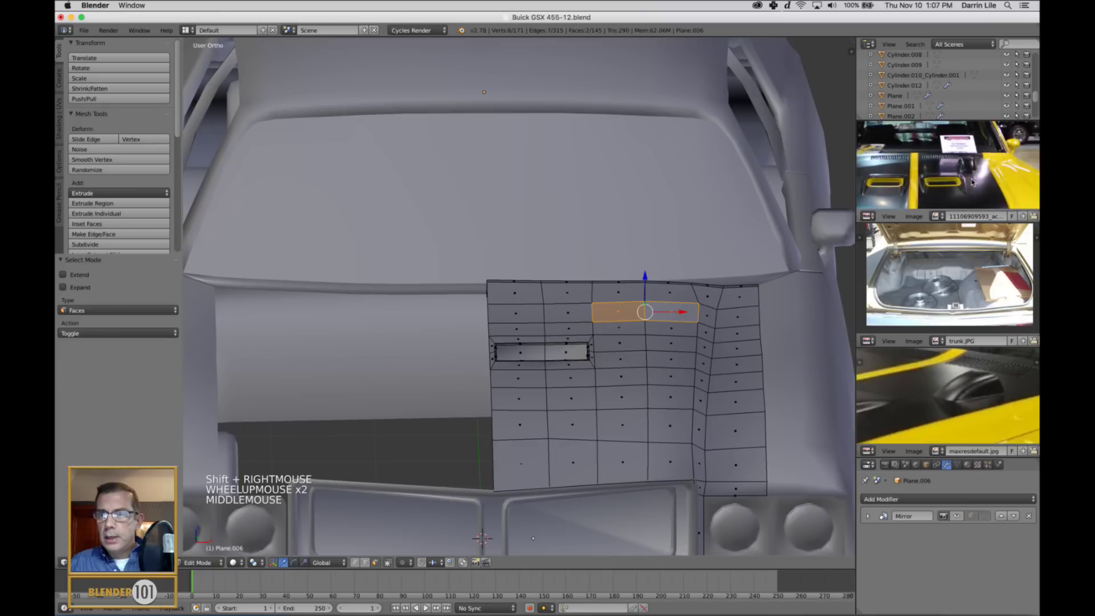
pyautogui.scroll(3, 973, 181)
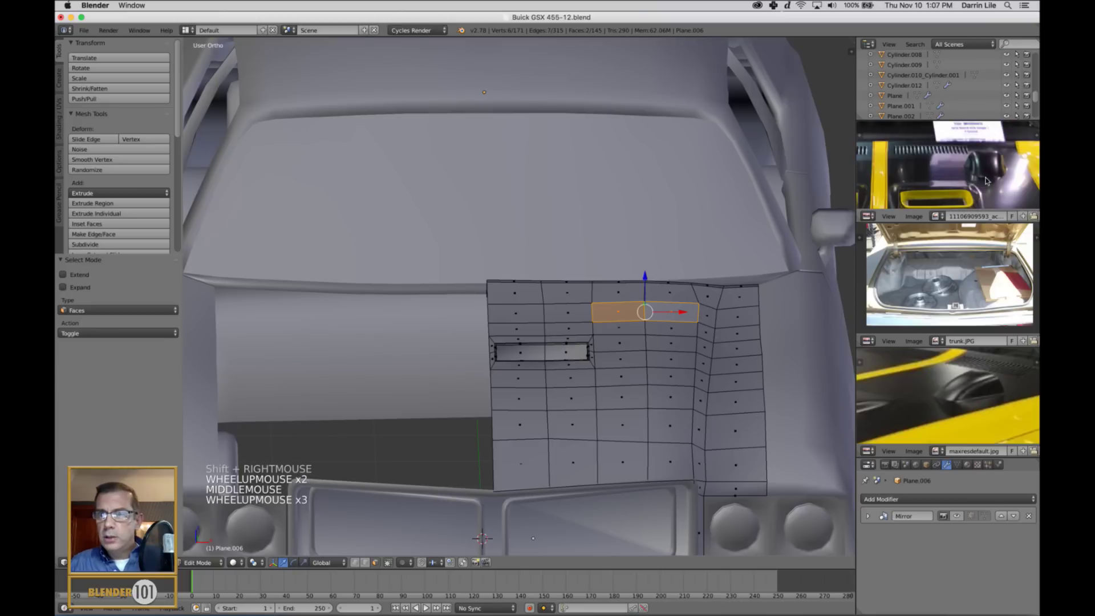
pyautogui.keyDown('shift'); pyautogui.rightClick(673, 320); pyautogui.keyUp('shift')
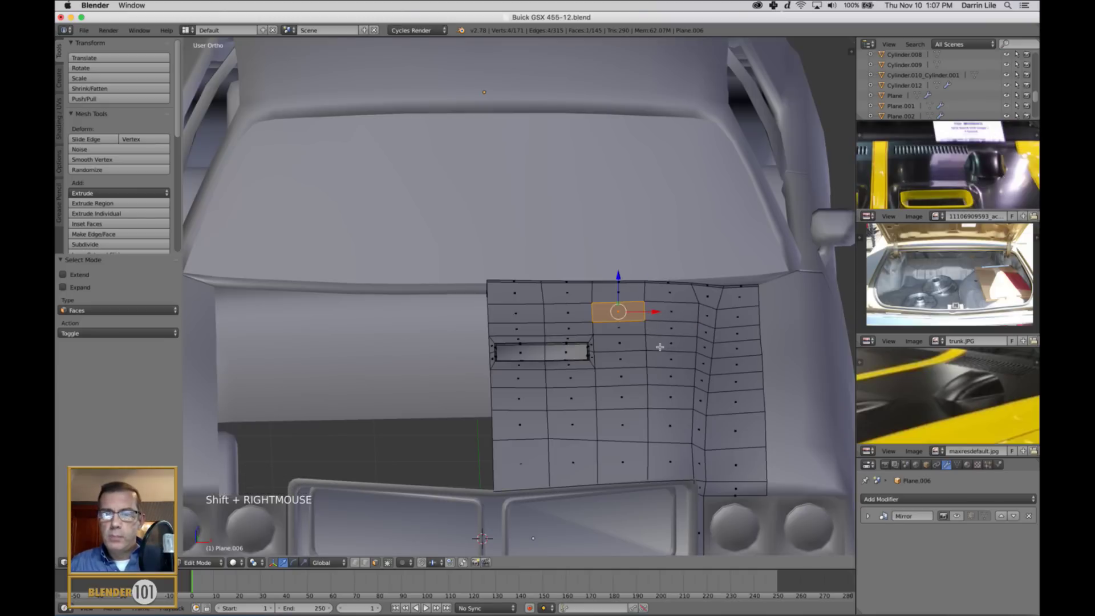
# Extrude the selected hood face in place and scale the new face down uniformly to about 0.887
pyautogui.scroll(-1, 672, 370)
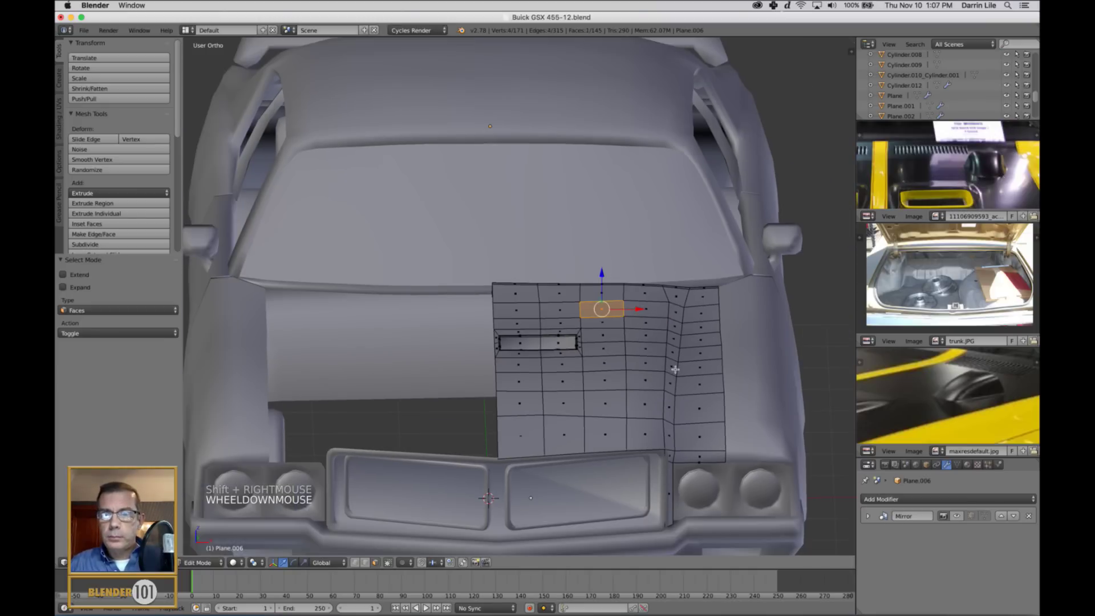
pyautogui.moveTo(673, 370); pyautogui.dragTo(616, 321, button='middle')
pyautogui.scroll(4, 616, 368)
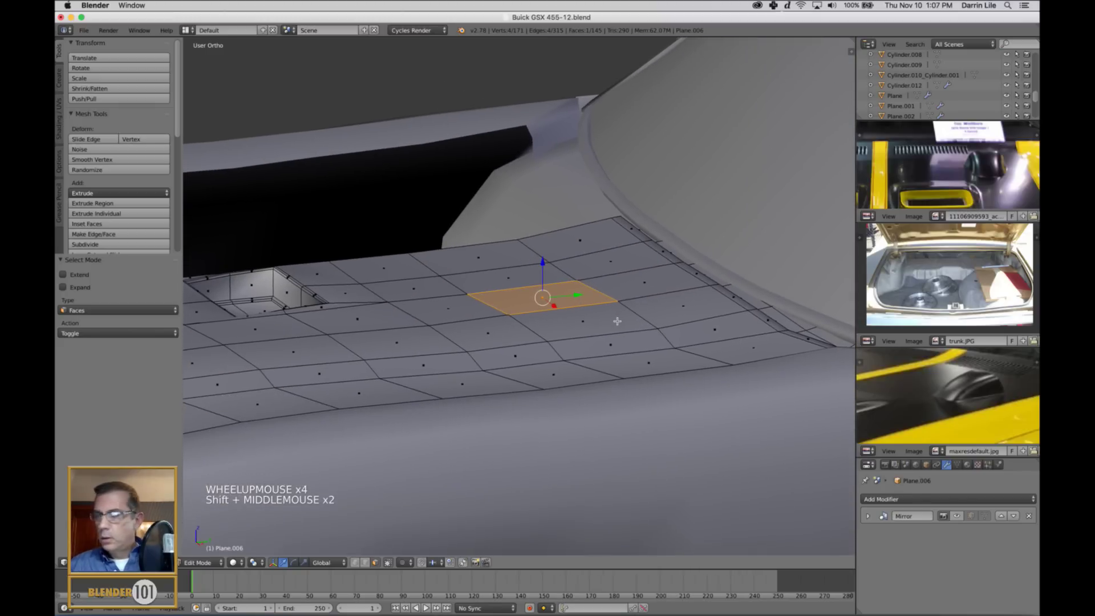
pyautogui.press('KP_5')
pyautogui.moveTo(638, 377); pyautogui.dragTo(629, 376, button='middle')
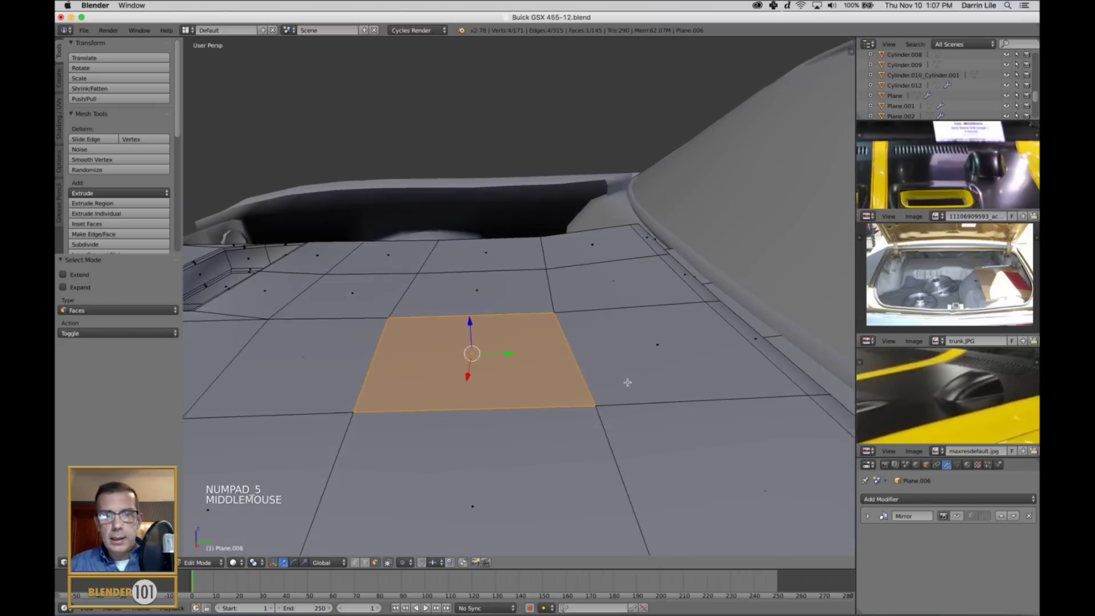
pyautogui.scroll(-2, 629, 377)
pyautogui.keyDown('shift'); pyautogui.moveTo(681, 346); pyautogui.dragTo(665, 349, button='middle'); pyautogui.keyUp('shift')
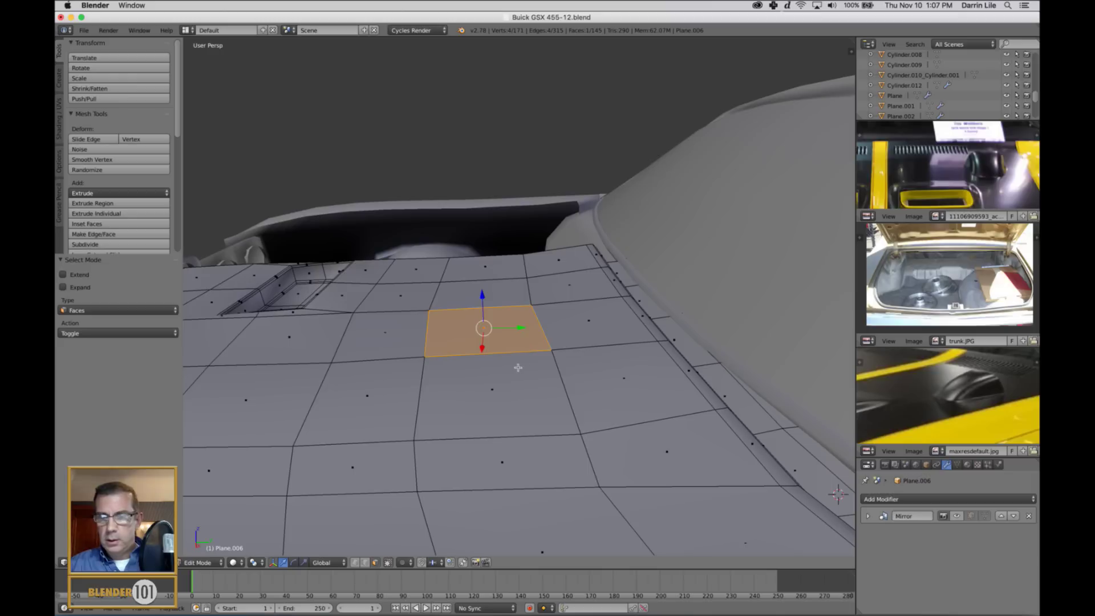
pyautogui.moveTo(494, 373); pyautogui.dragTo(506, 382, button='middle')
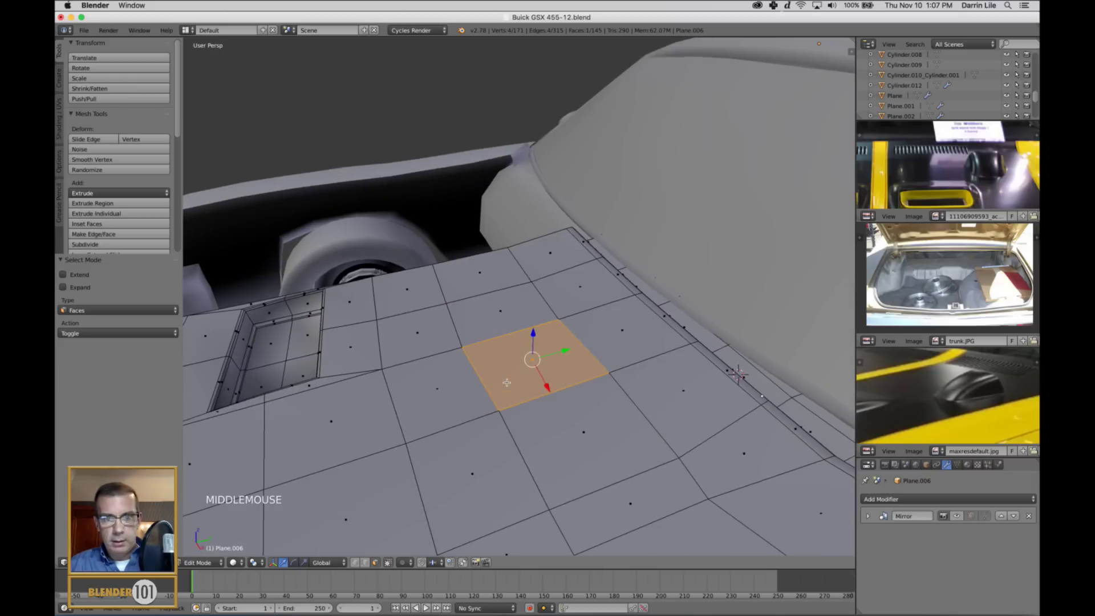
pyautogui.press('e')
pyautogui.press('e')
pyautogui.click(599, 422)
pyautogui.press('s')
pyautogui.press('s')
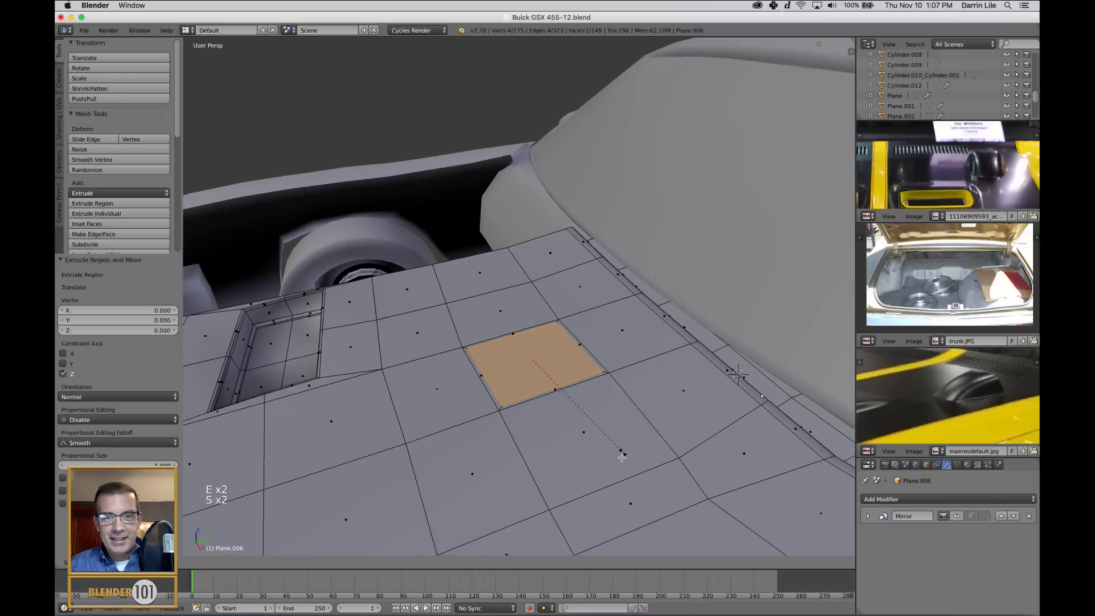
pyautogui.click(618, 456)
# Raise the inset face's rear edge, nearest the windshield, by about 0.207 along Z to form a sloped scoop
pyautogui.moveTo(620, 455); pyautogui.dragTo(619, 444, button='middle')
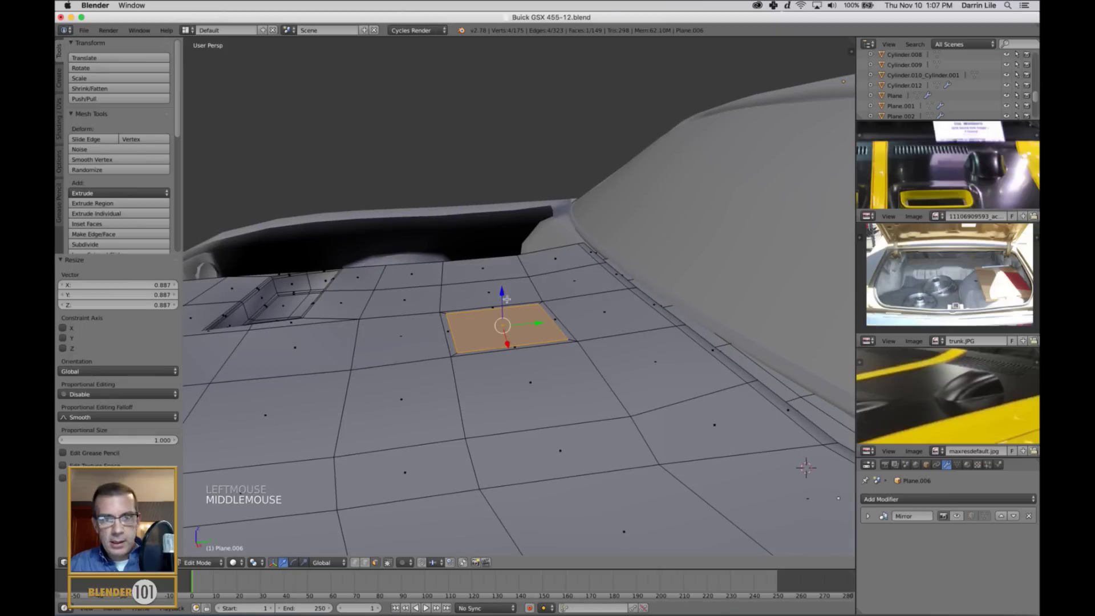
pyautogui.moveTo(502, 292); pyautogui.dragTo(556, 258)
pyautogui.hotkey('ctrl', 'Tab')
pyautogui.rightClick(555, 332)
pyautogui.moveTo(557, 258); pyautogui.dragTo(513, 345, button='middle')
pyautogui.scroll(3, 430, 335)
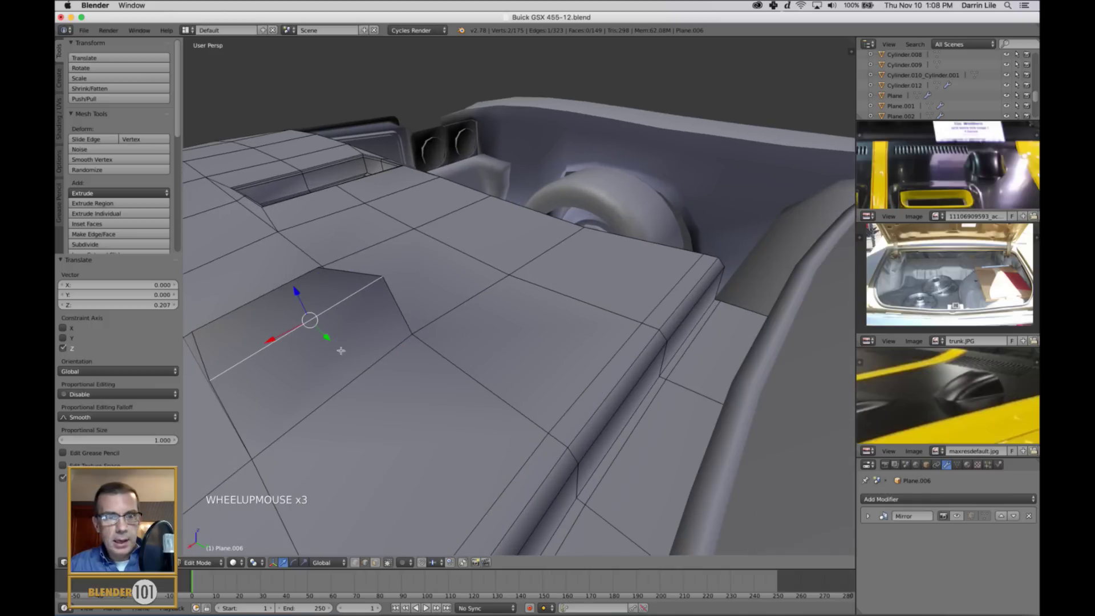
pyautogui.keyDown('shift'); pyautogui.moveTo(340, 350); pyautogui.dragTo(439, 360, button='middle'); pyautogui.keyUp('shift')
pyautogui.hotkey('ctrl', 'Tab')
pyautogui.click(434, 361)
pyautogui.rightClick(526, 369)
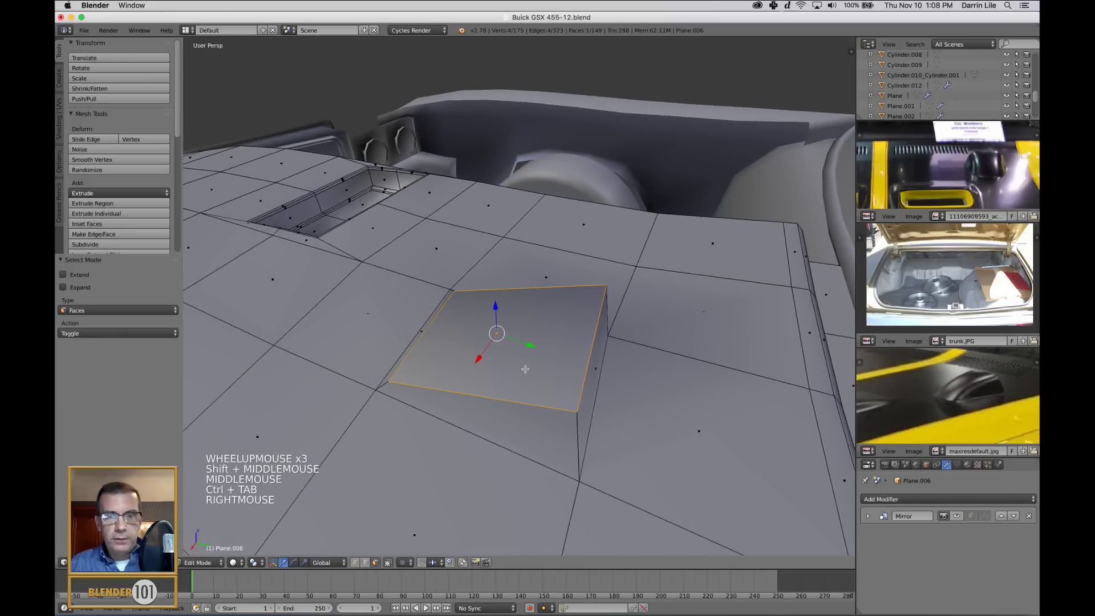
pyautogui.press('s')
pyautogui.press('s')
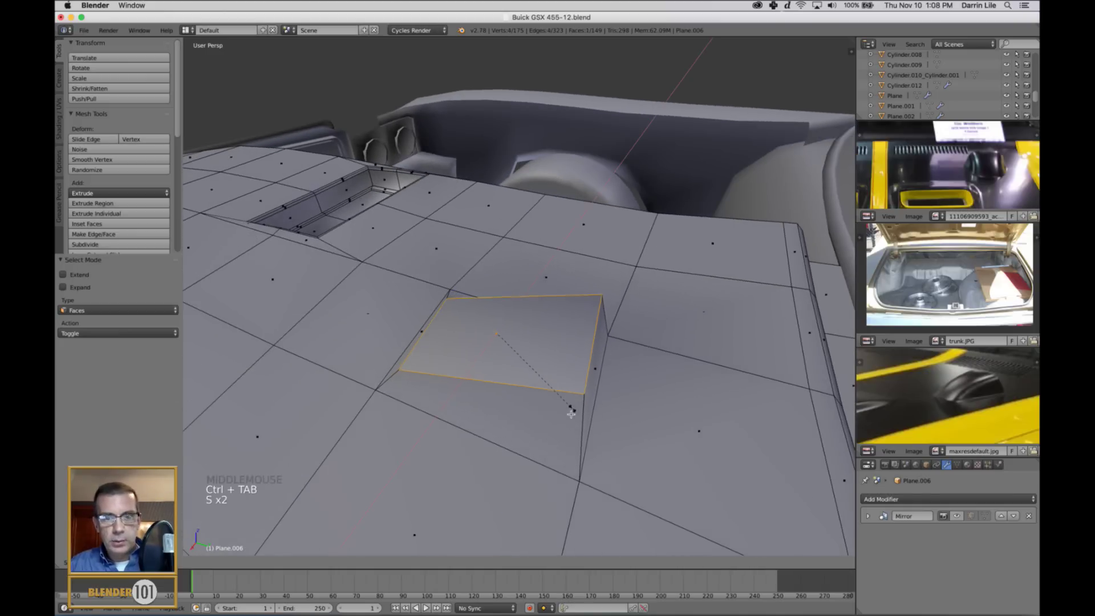
pyautogui.click(567, 413)
pyautogui.moveTo(567, 413); pyautogui.dragTo(620, 369, button='middle')
pyautogui.press('super+z')
# Select both side edges of the scoop's sloped top and narrow it along X to about 0.676
pyautogui.scroll(-1, 590, 426)
pyautogui.scroll(1, 642, 418)
pyautogui.rightClick(617, 363)
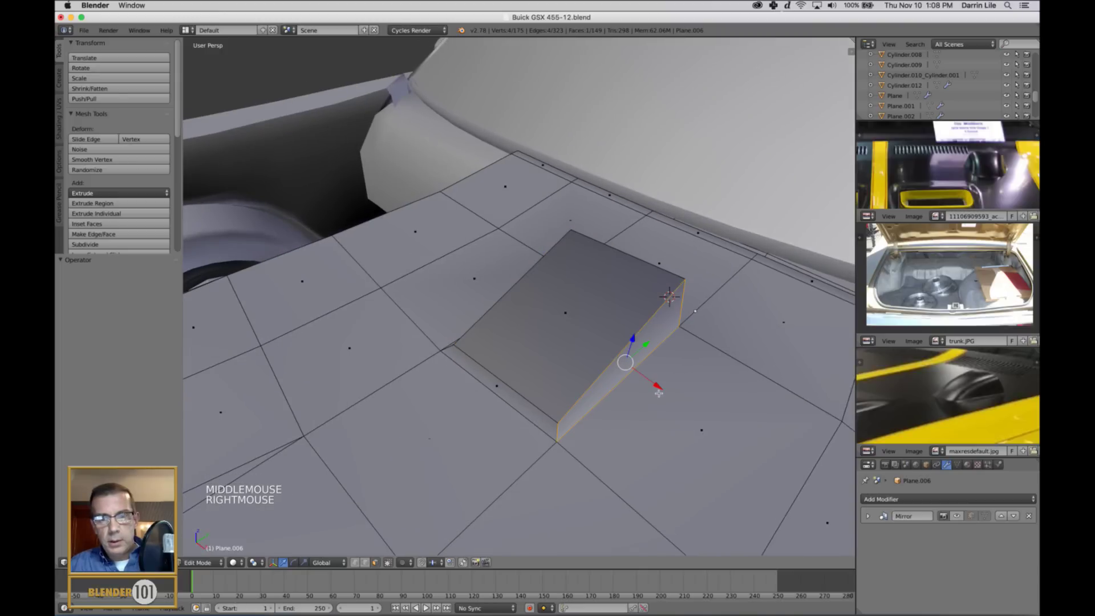
pyautogui.hotkey('ctrl', 'Tab')
pyautogui.click(613, 357)
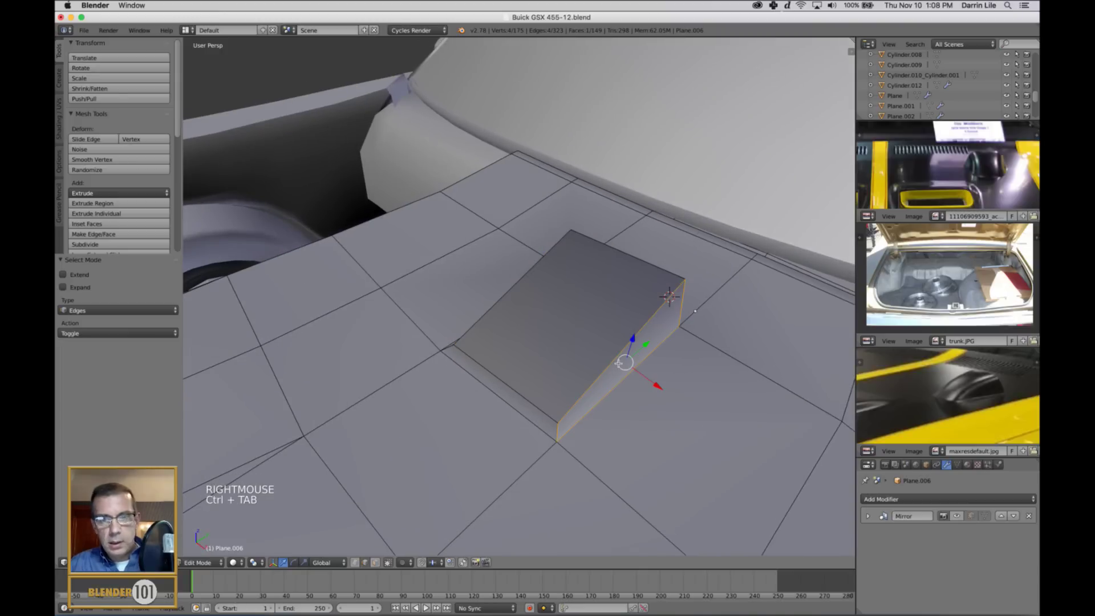
pyautogui.rightClick(617, 359)
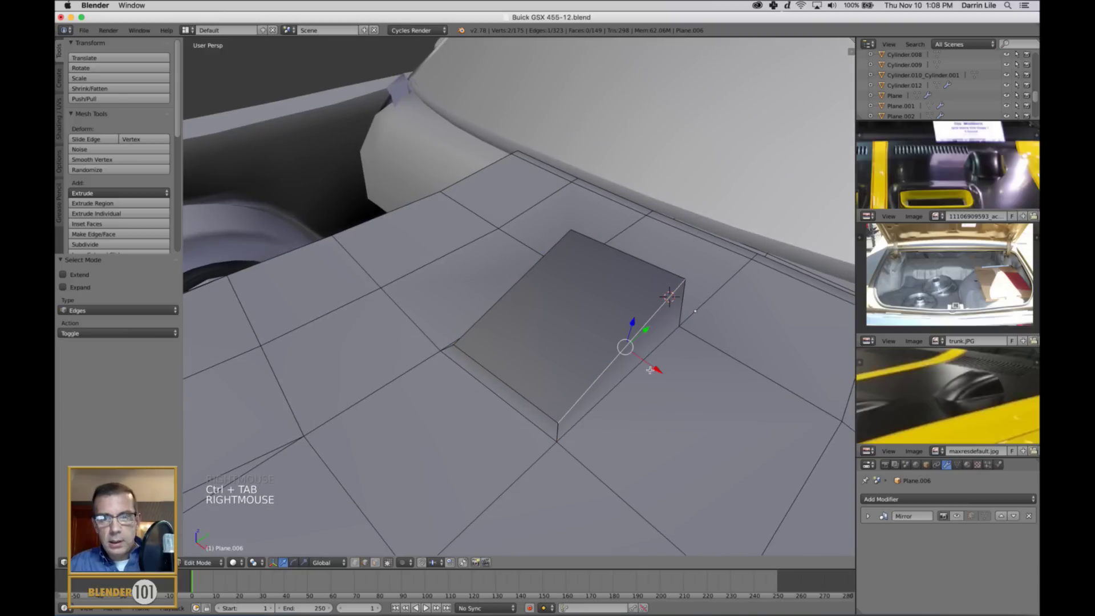
pyautogui.keyDown('shift'); pyautogui.rightClick(505, 305); pyautogui.keyUp('shift')
pyautogui.press('s')
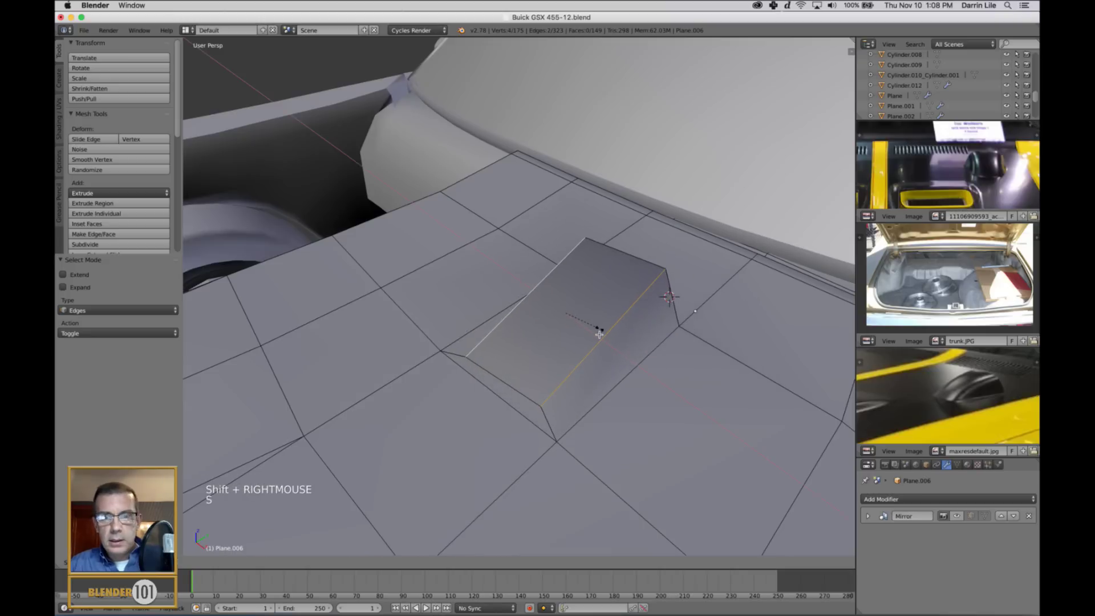
pyautogui.click(599, 333)
# Nudge the front inner corner vertex of the scoop's top slightly rearward along Y
pyautogui.moveTo(599, 334); pyautogui.dragTo(613, 380, button='middle')
pyautogui.hotkey('ctrl', 'Tab')
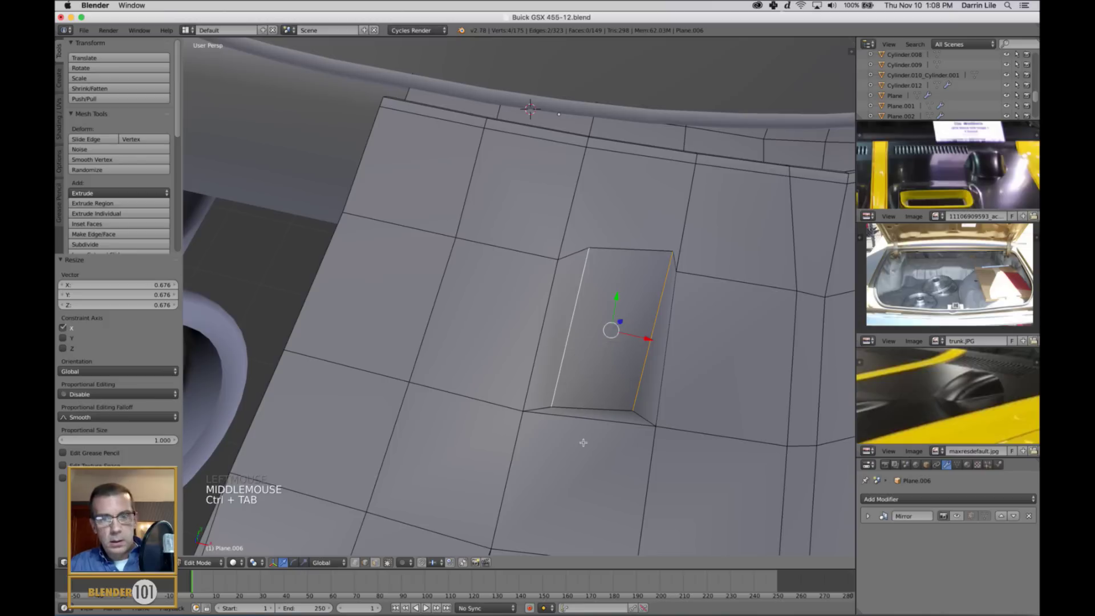
pyautogui.hotkey('ctrl', 'Tab')
pyautogui.rightClick(550, 408)
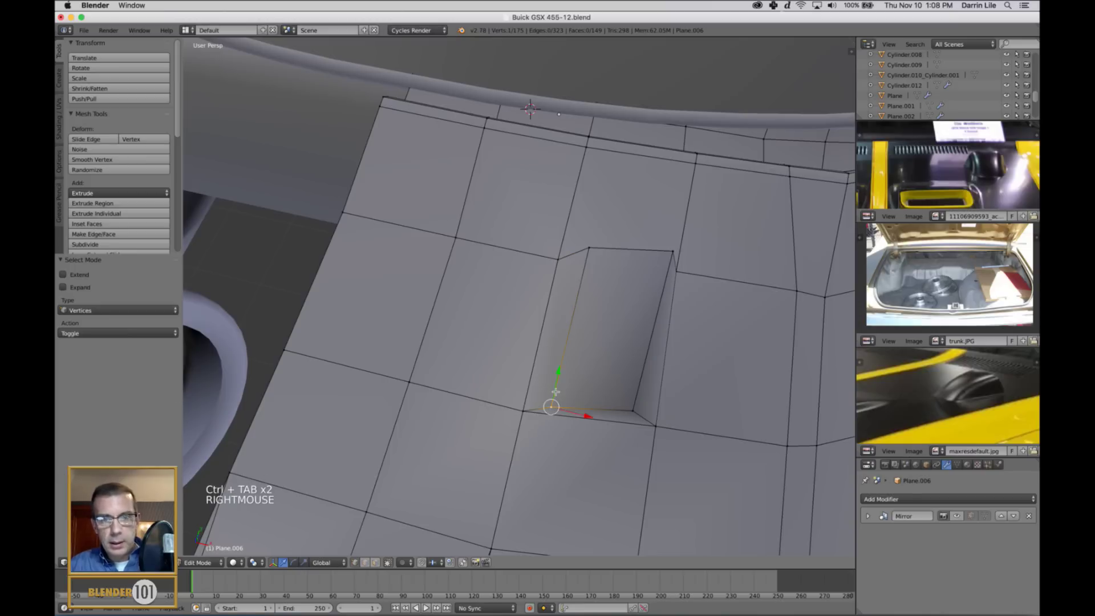
pyautogui.moveTo(557, 379); pyautogui.dragTo(561, 371)
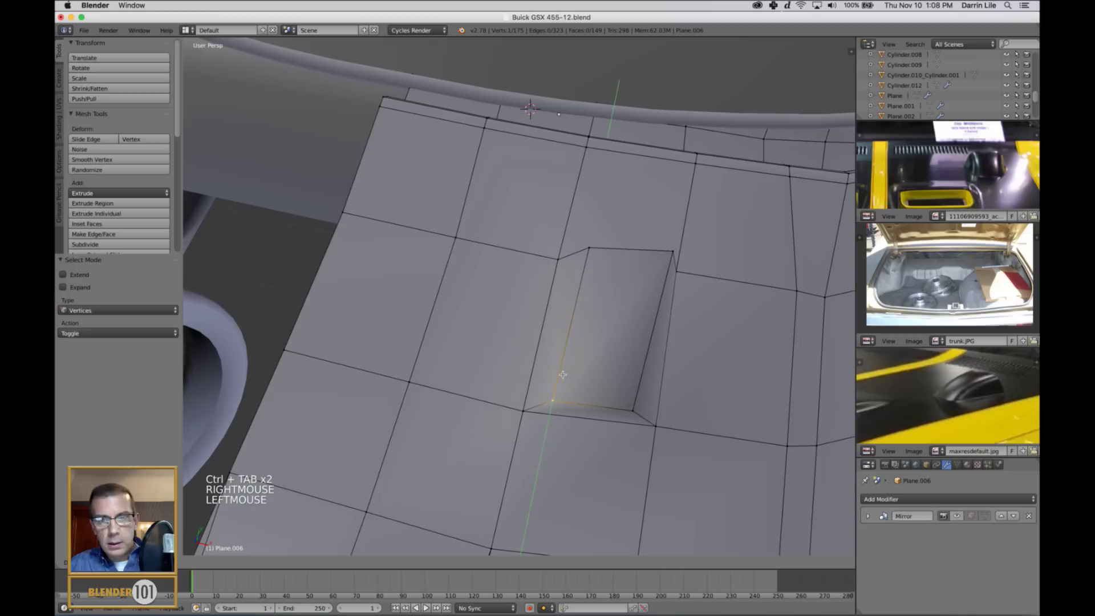
# Move the scoop top's rear outer corner vertex, aligning it with the front outer corner in the top orthographic view
pyautogui.rightClick(674, 251)
pyautogui.moveTo(715, 268); pyautogui.dragTo(701, 268)
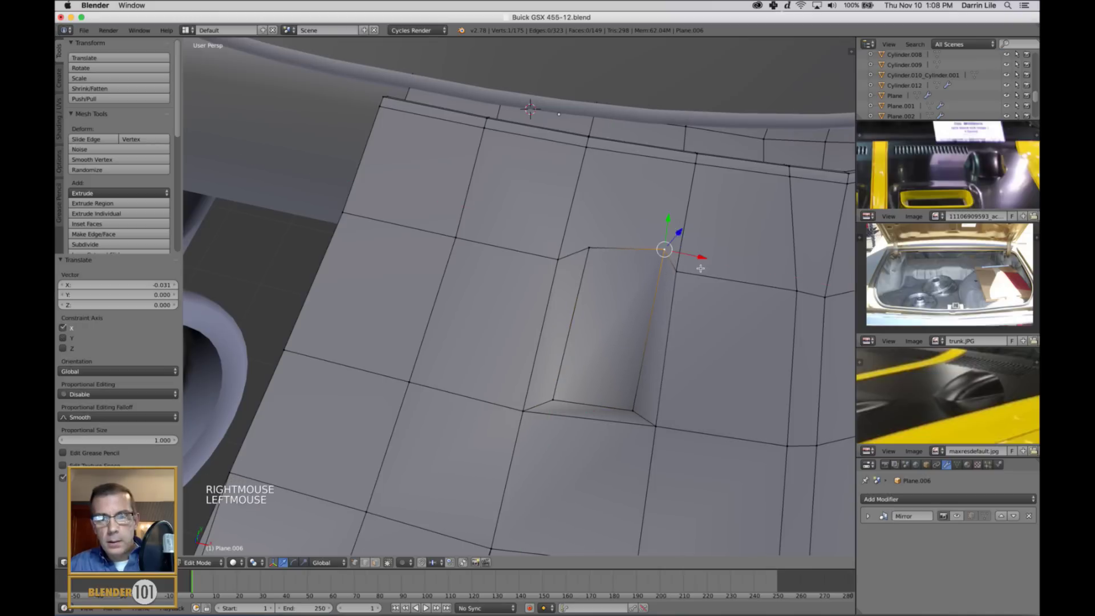
pyautogui.press('KP_7')
pyautogui.press('KP_5')
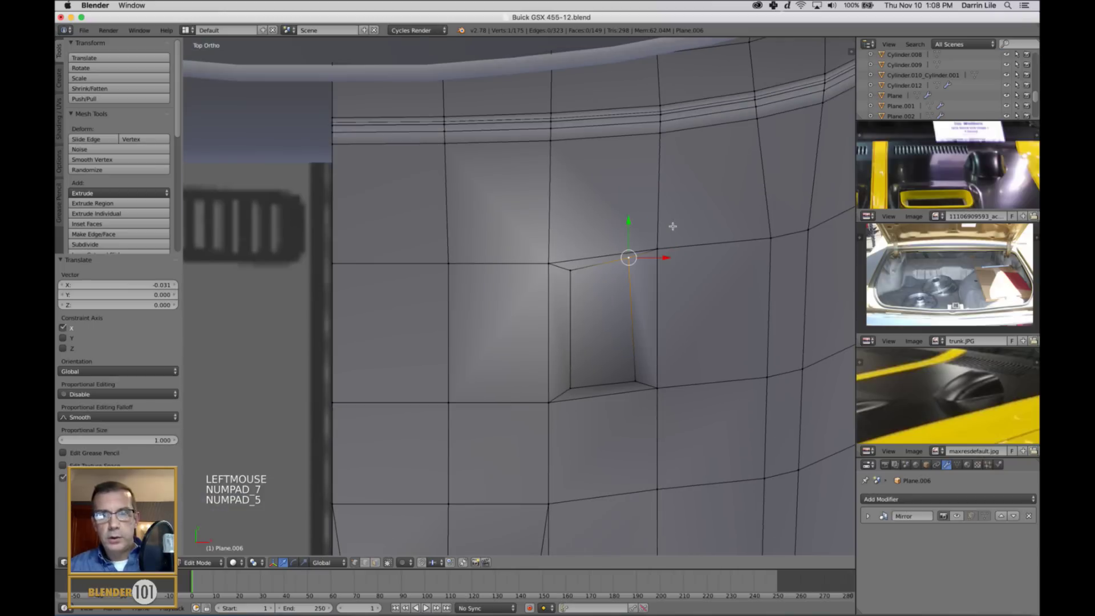
pyautogui.press('g')
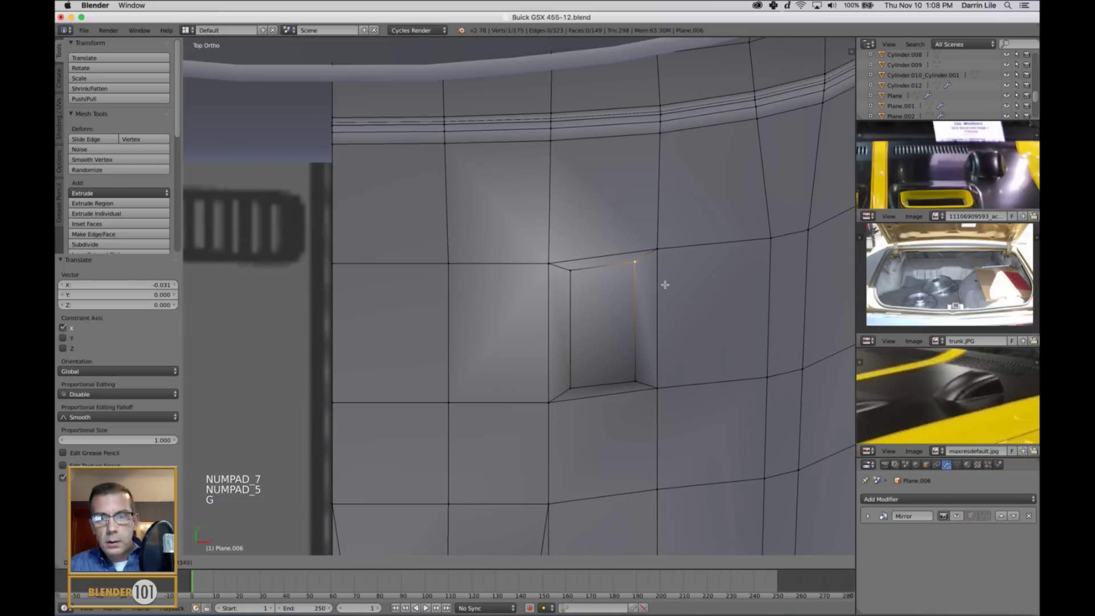
pyautogui.click(666, 287)
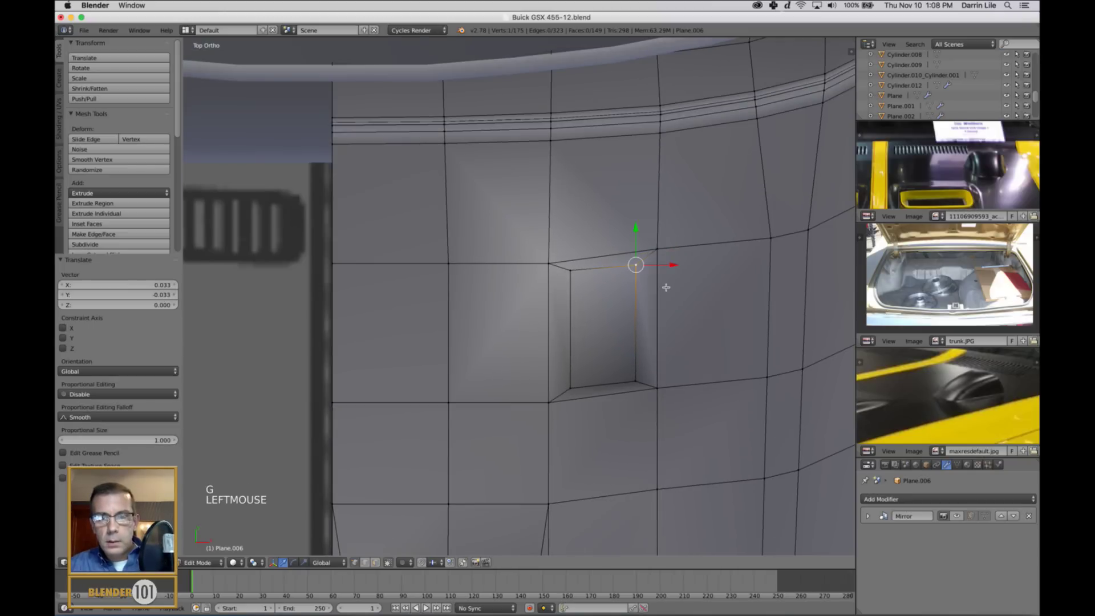
# Extrude the scoop's rear face in place and scale it down to about 0.895 to form a rim
pyautogui.press('a')
pyautogui.moveTo(716, 340); pyautogui.dragTo(487, 282, button='middle')
pyautogui.hotkey('ctrl', 'Tab')
pyautogui.click(488, 299)
pyautogui.rightClick(493, 282)
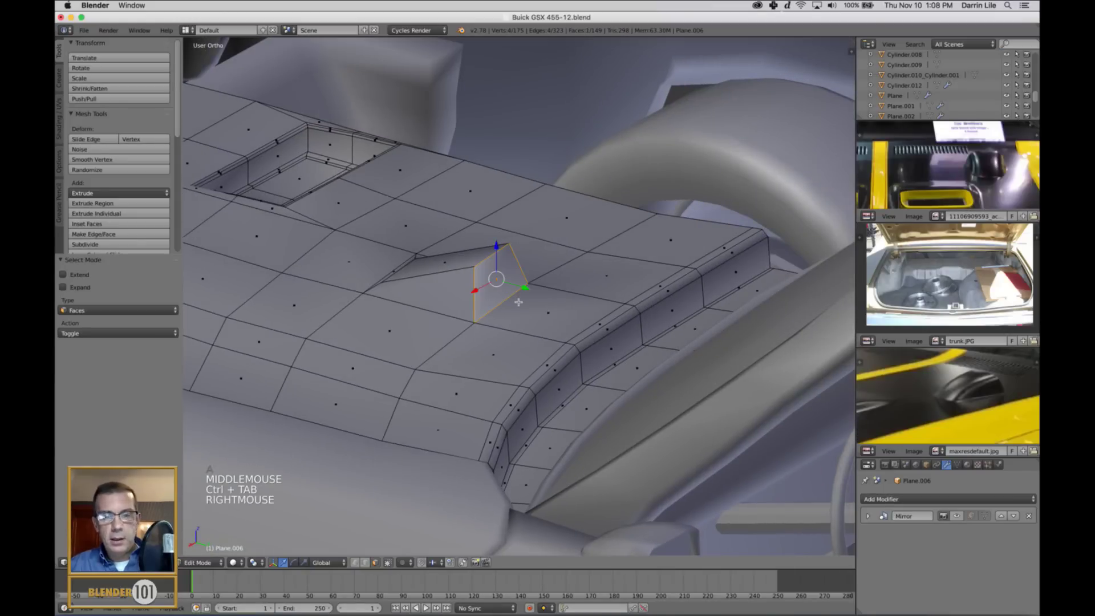
pyautogui.scroll(3, 519, 302)
pyautogui.press('e')
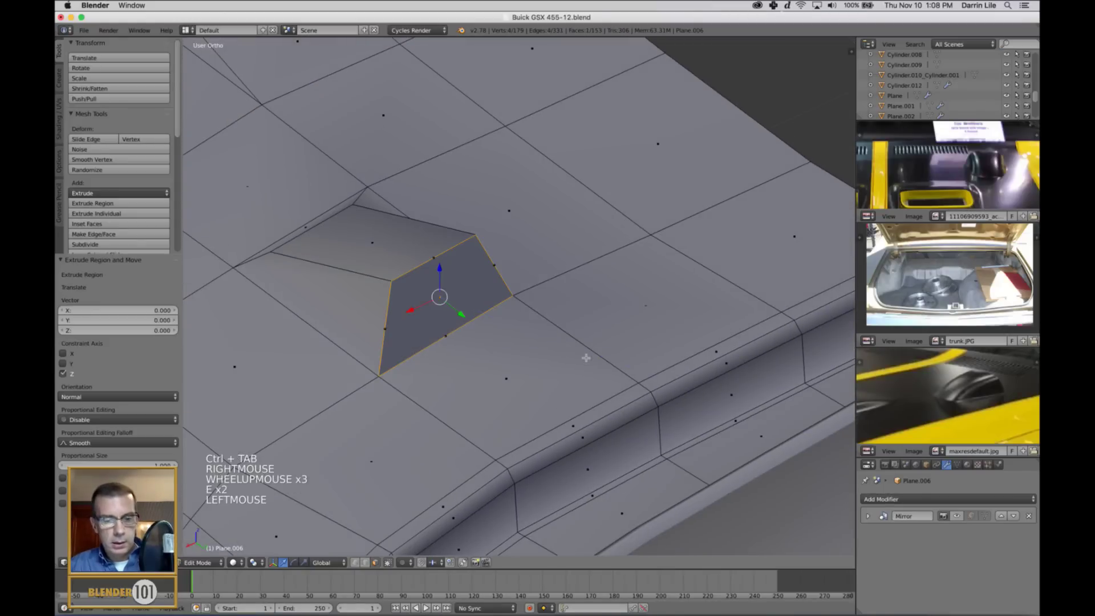
pyautogui.press('s')
pyautogui.click(613, 399)
# Extrude the rear opening's inner face again, push it about 0.025 into the scoop along Y, and scale it down slightly
pyautogui.moveTo(508, 360); pyautogui.dragTo(524, 361, button='middle')
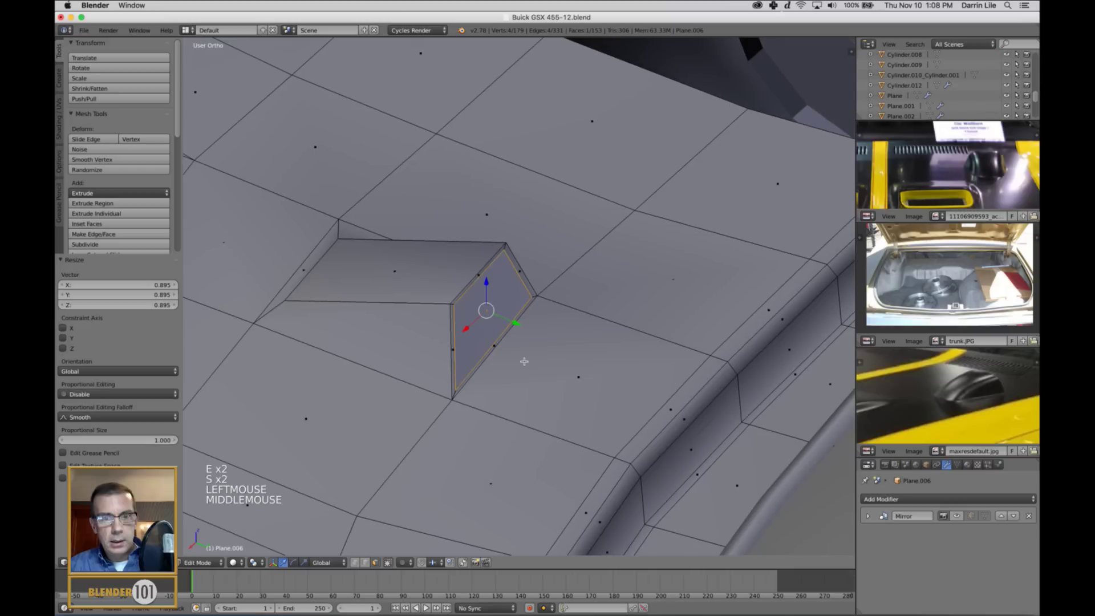
pyautogui.press('e')
pyautogui.click(579, 361)
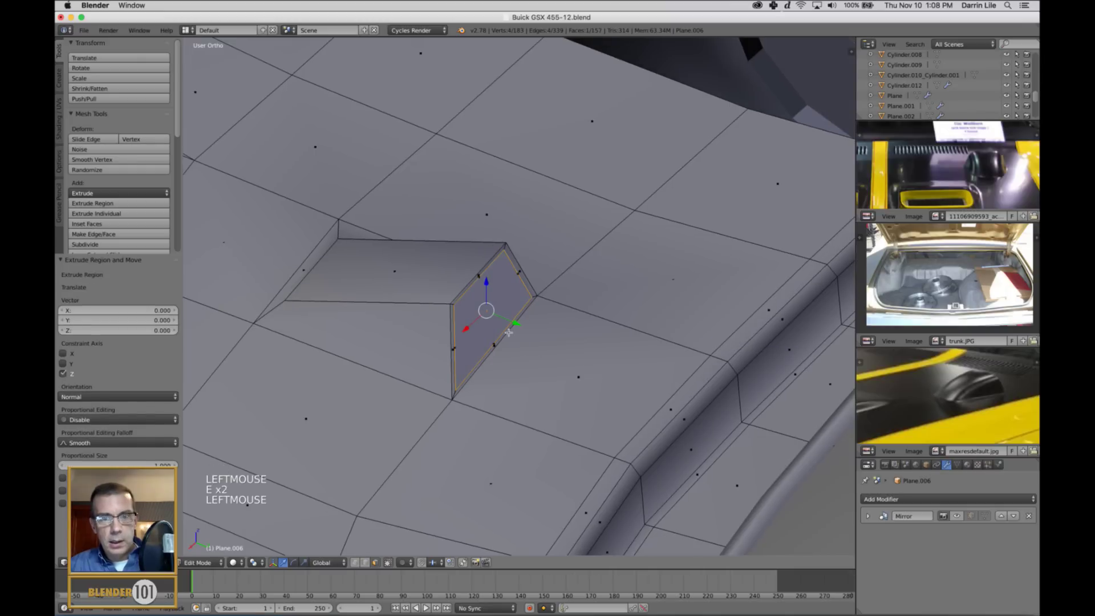
pyautogui.moveTo(515, 326); pyautogui.dragTo(508, 331)
pyautogui.press('s')
pyautogui.press('s')
pyautogui.press('s')
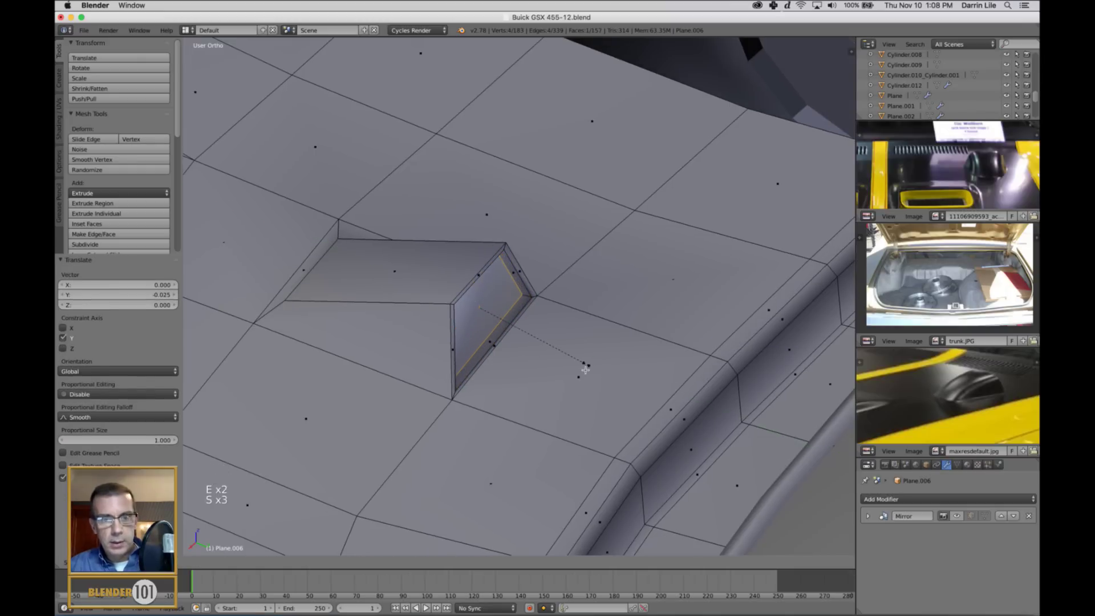
pyautogui.click(580, 369)
# Check the scoop in object mode, and add an edge loop around the inner walls of its rear opening
pyautogui.press('a')
pyautogui.press('Tab')
pyautogui.scroll(-4, 582, 367)
pyautogui.moveTo(579, 367); pyautogui.dragTo(520, 233, button='middle')
pyautogui.scroll(3, 564, 349)
pyautogui.scroll(3, 518, 315)
pyautogui.press('Tab')
pyautogui.rightClick(518, 232)
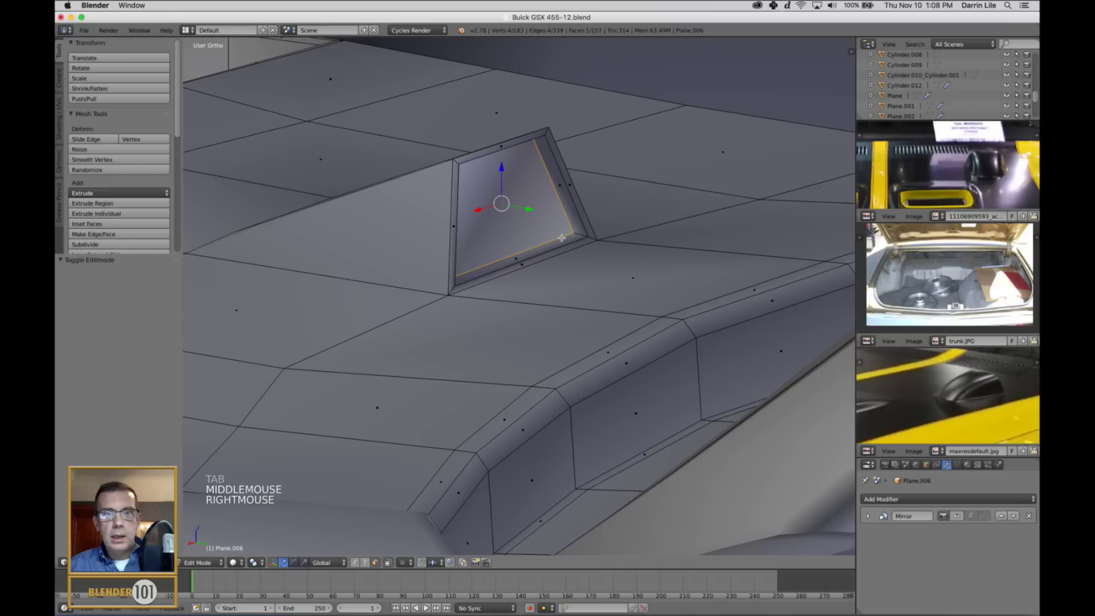
pyautogui.hotkey('ctrl', 'r')
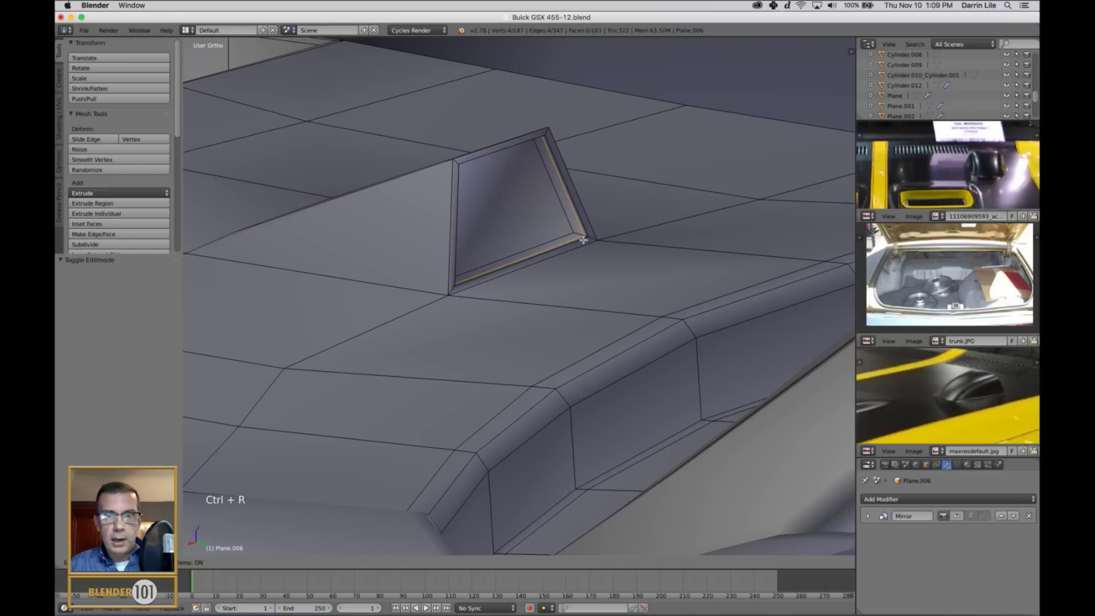
pyautogui.click(579, 240)
# Leave edit mode and examine the recessed opening and the raised scoop on the whole car in perspective view
pyautogui.press('a')
pyautogui.press('Tab')
pyautogui.scroll(-2, 566, 281)
pyautogui.moveTo(566, 281); pyautogui.dragTo(656, 371, button='middle')
pyautogui.scroll(-3, 576, 301)
pyautogui.scroll(-6, 596, 346)
pyautogui.press('a')
pyautogui.scroll(-4, 603, 360)
pyautogui.press('KP_5')
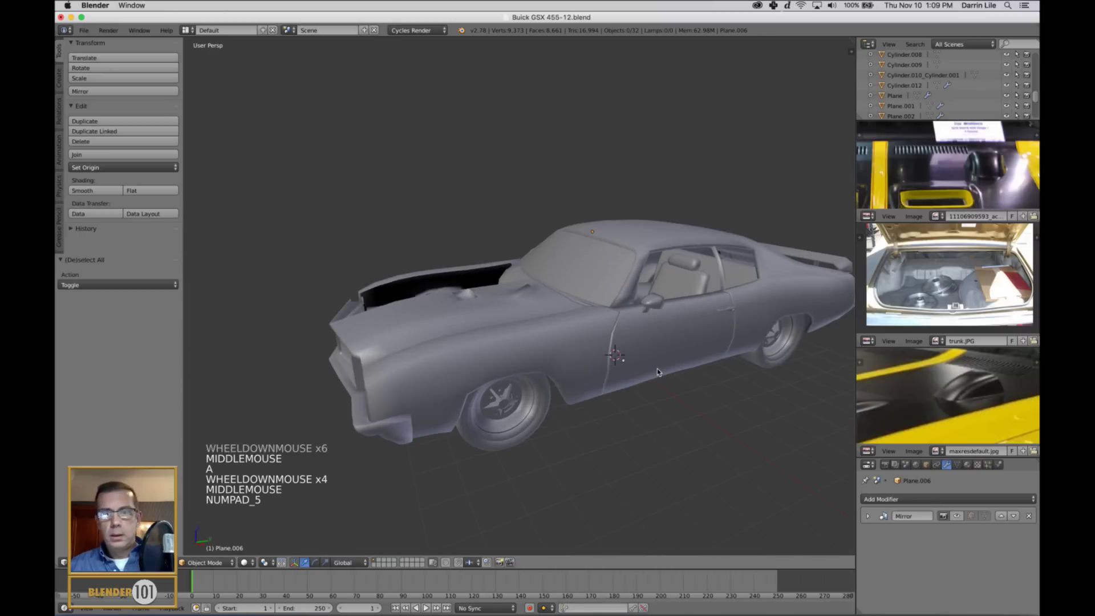
pyautogui.moveTo(551, 348); pyautogui.dragTo(551, 350, button='middle')
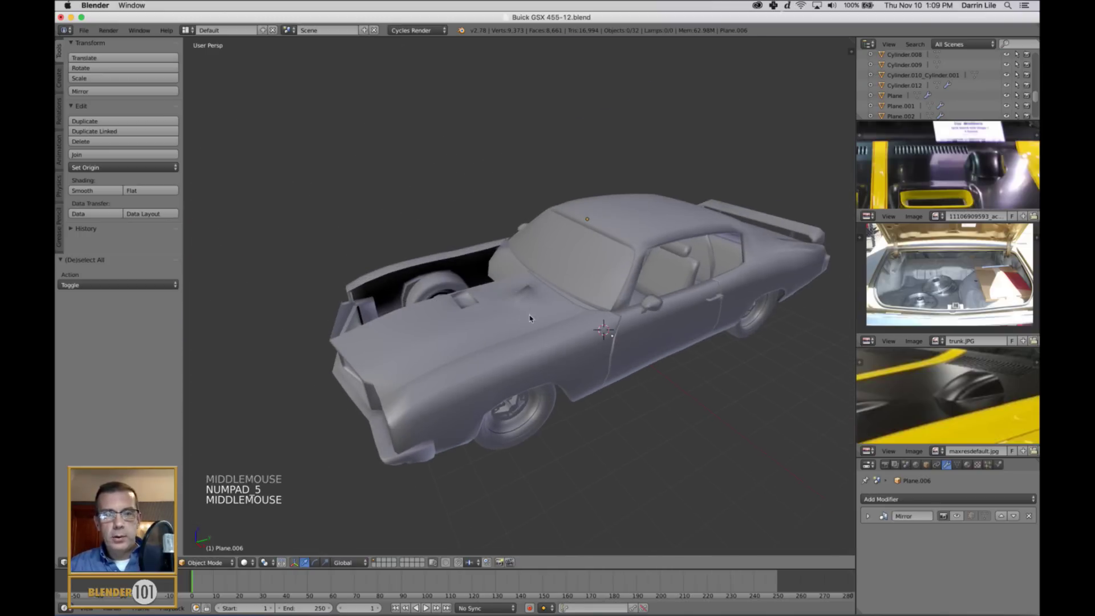
pyautogui.moveTo(519, 296); pyautogui.dragTo(540, 315, button='middle')
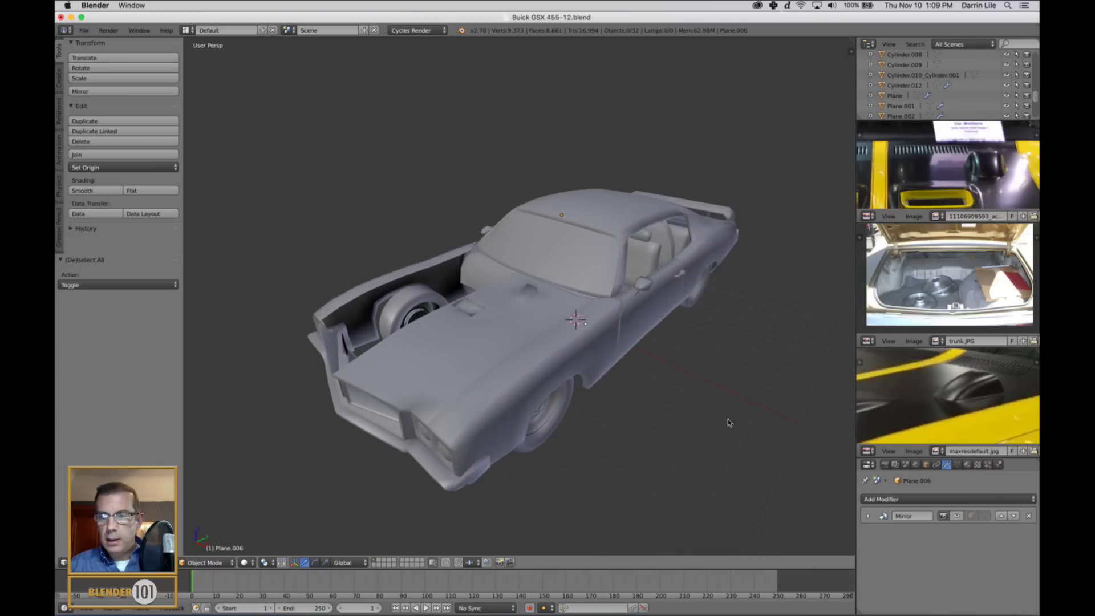
# Show the hood's Mirror modifier effect in the viewport and inspect the mirrored scoops up close
pyautogui.click(956, 516)
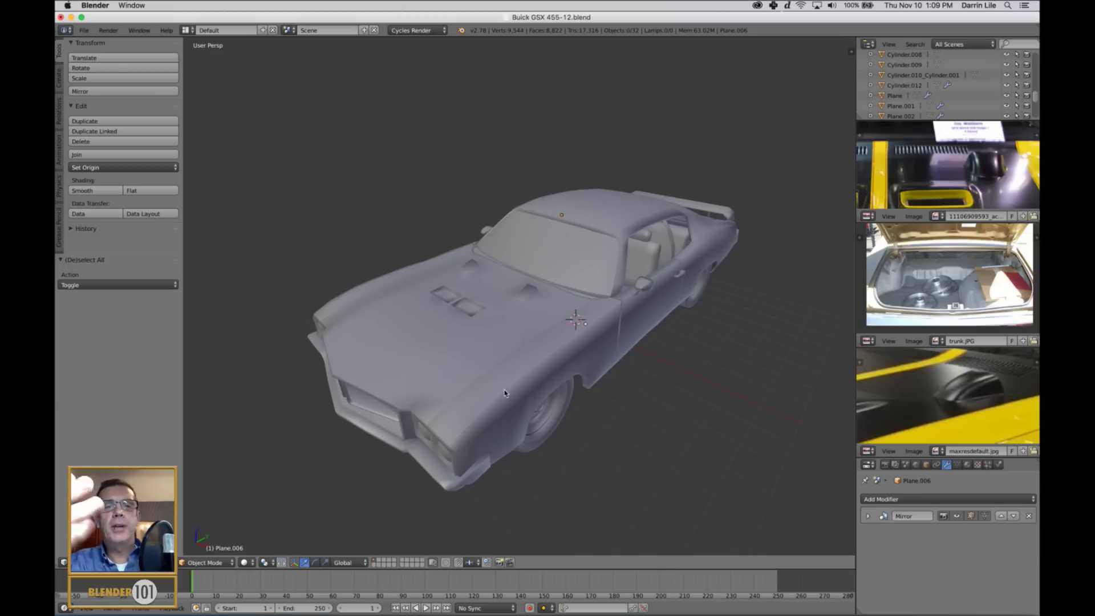
pyautogui.scroll(4, 496, 372)
pyautogui.moveTo(492, 365); pyautogui.dragTo(514, 377, button='middle')
# Undo the raised scoop edits back to the hood with only its recessed openings, and review the whole car
pyautogui.press('super+z')
pyautogui.press('super+z')
pyautogui.press('super+z')
pyautogui.press('super+z')
pyautogui.press('super+z')
pyautogui.press('super+z')
pyautogui.press('super+z')
pyautogui.press('super+z')
pyautogui.press('super+z')
pyautogui.press('super+z')
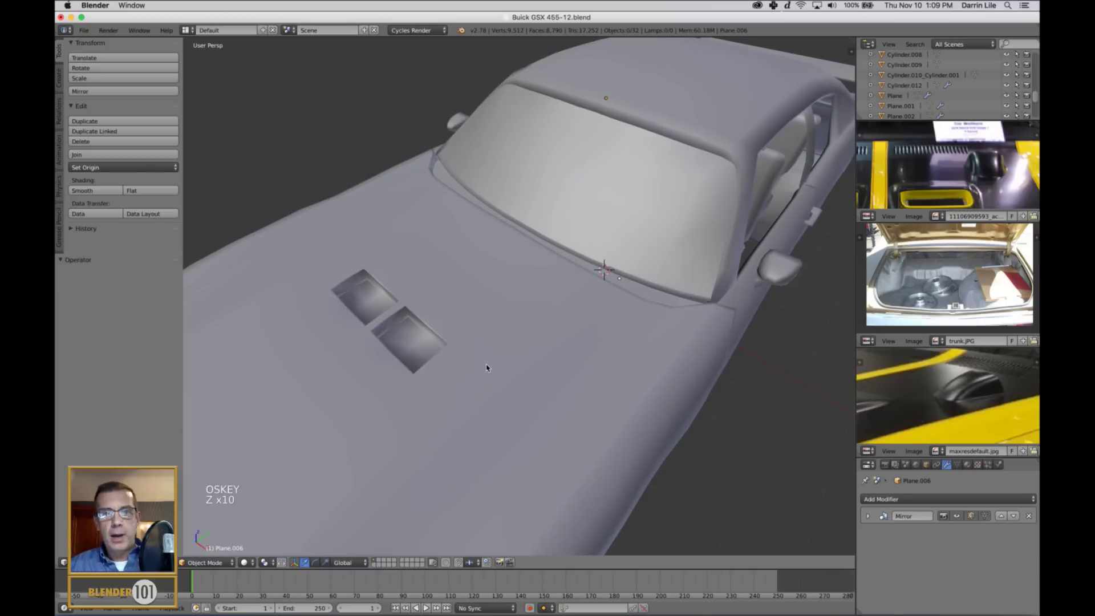
pyautogui.scroll(-3, 486, 368)
pyautogui.moveTo(487, 367); pyautogui.dragTo(557, 395, button='middle')
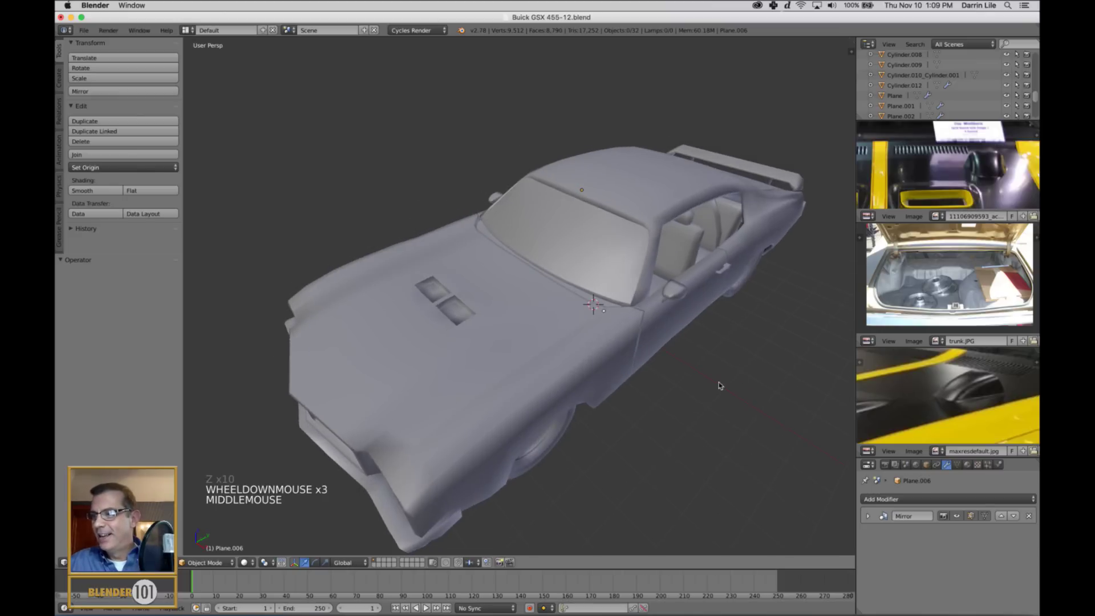
pyautogui.moveTo(735, 385); pyautogui.dragTo(606, 361, button='middle')
pyautogui.moveTo(493, 340); pyautogui.dragTo(503, 342, button='middle')
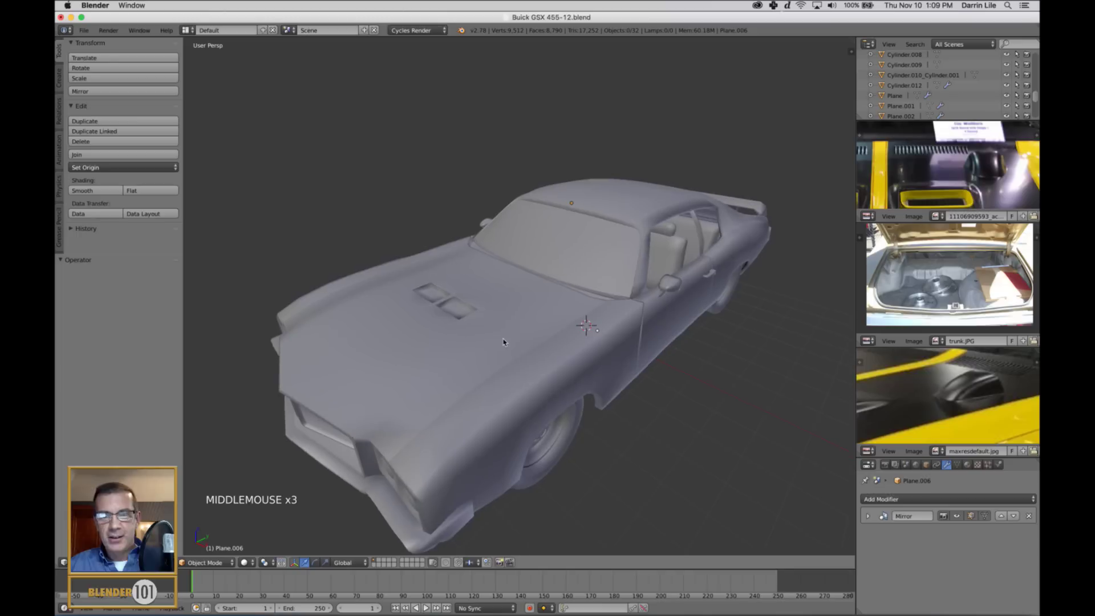
# Expand the hood's Mirror modifier settings and apply the modifier
pyautogui.click(866, 516)
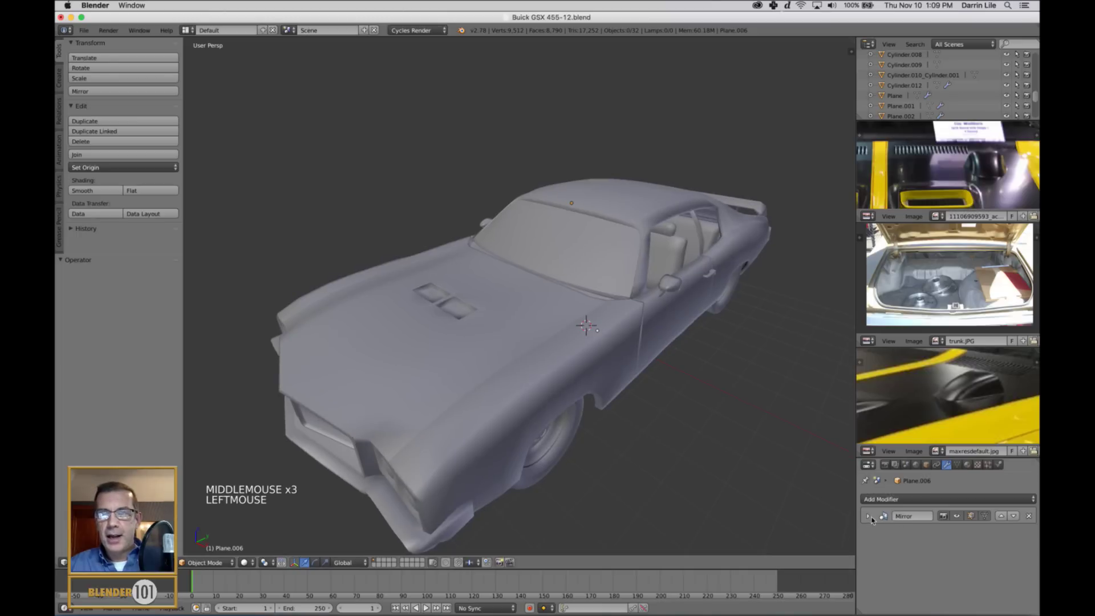
pyautogui.click(869, 517)
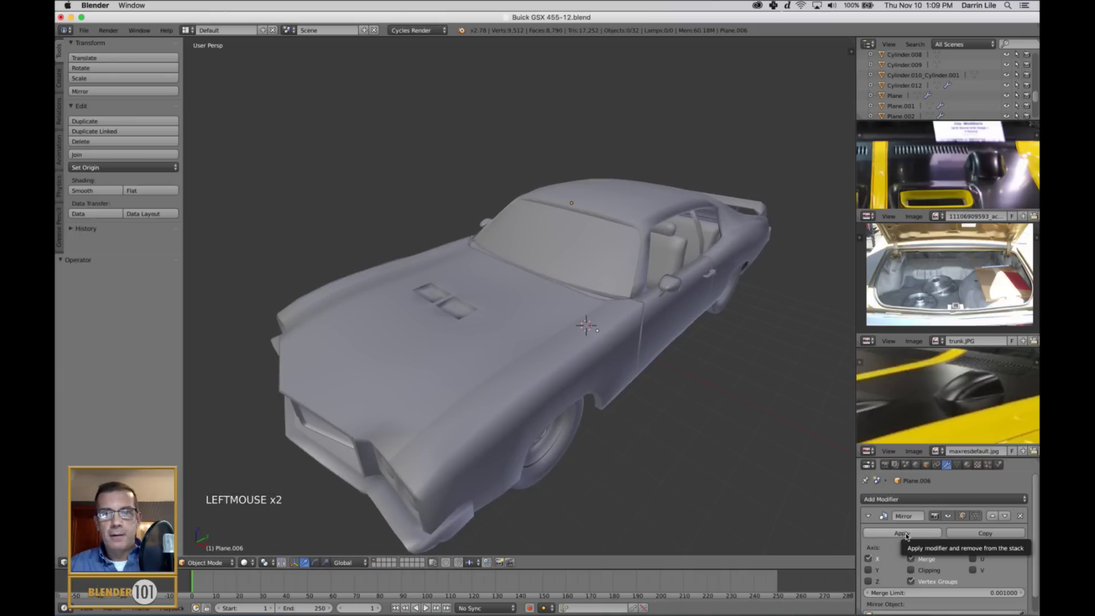
pyautogui.scroll(3, 821, 513)
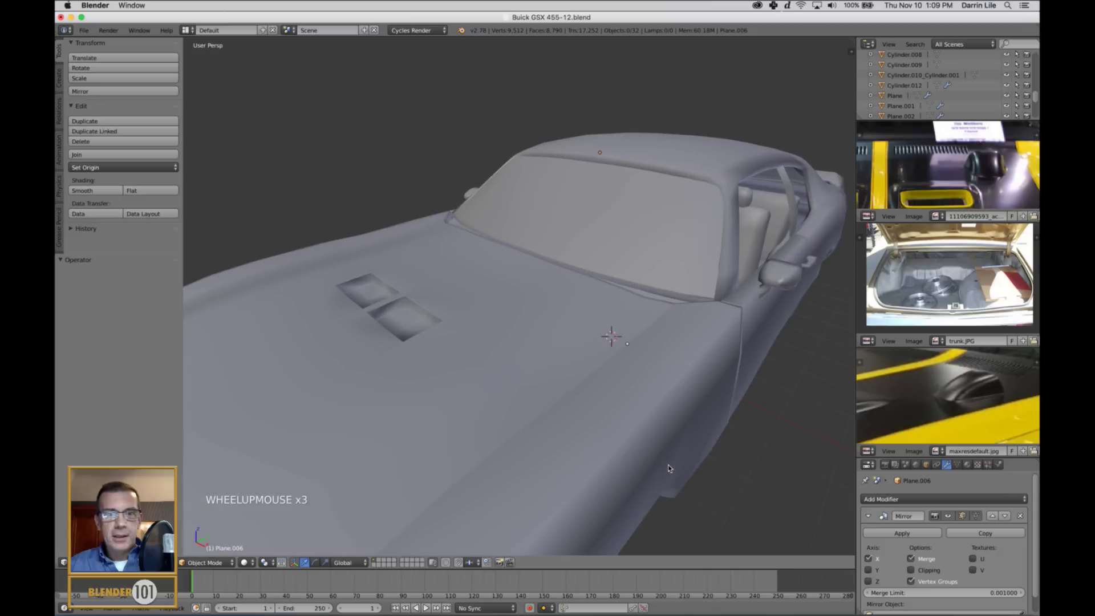
pyautogui.click(911, 536)
# In edit mode, select the single hood face behind the recessed openings and check its position against the side reference
pyautogui.press('Tab')
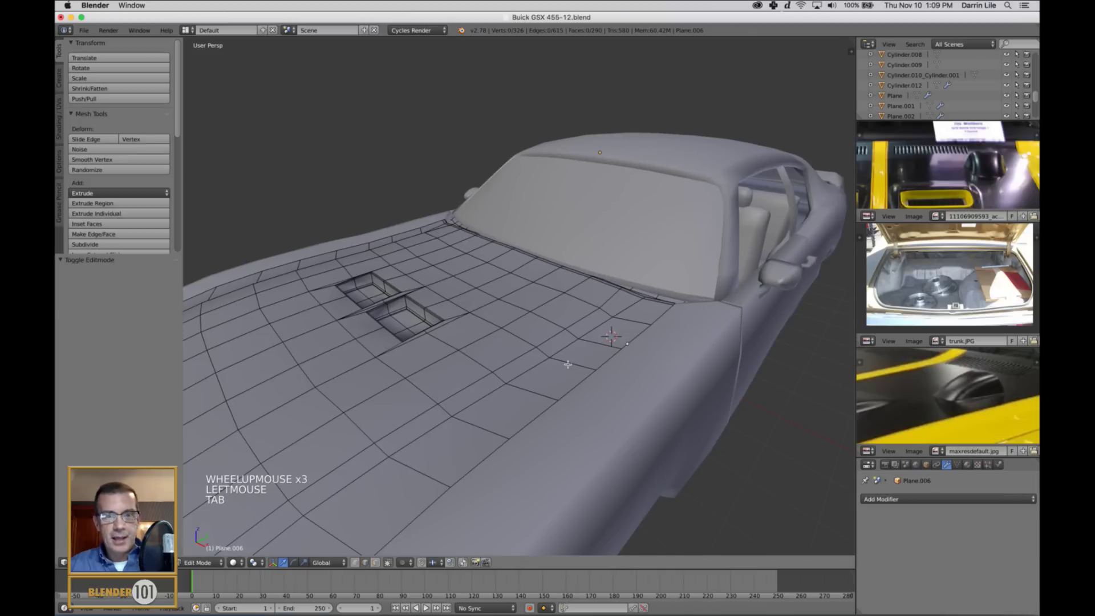
pyautogui.moveTo(567, 361); pyautogui.dragTo(590, 400, button='middle')
pyautogui.hotkey('ctrl', 'Tab')
pyautogui.click(548, 362)
pyautogui.rightClick(548, 357)
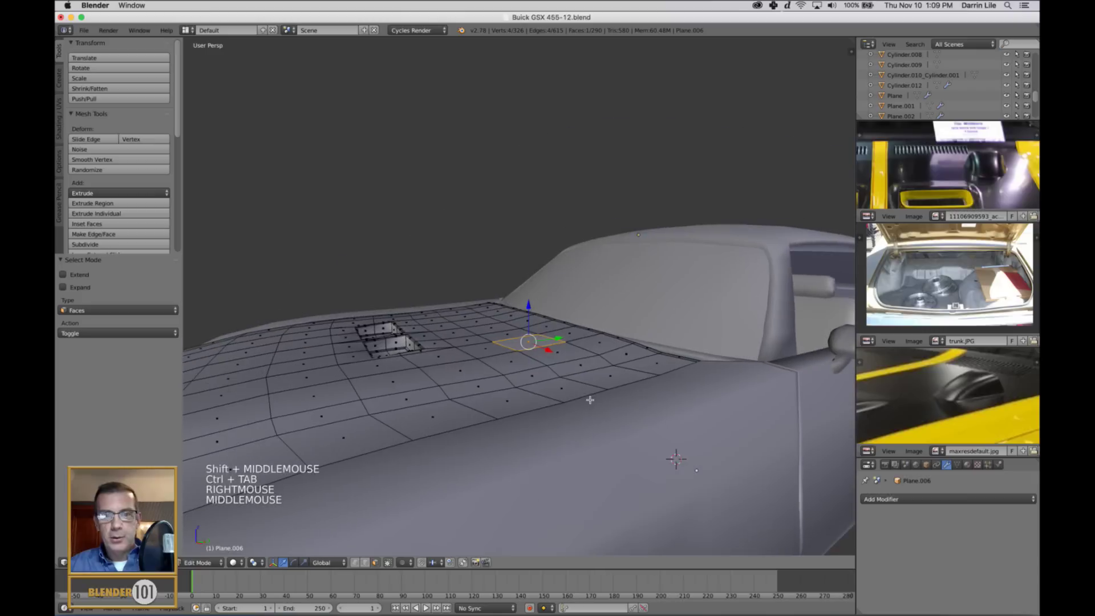
pyautogui.press('KP_3')
pyautogui.press('KP_5')
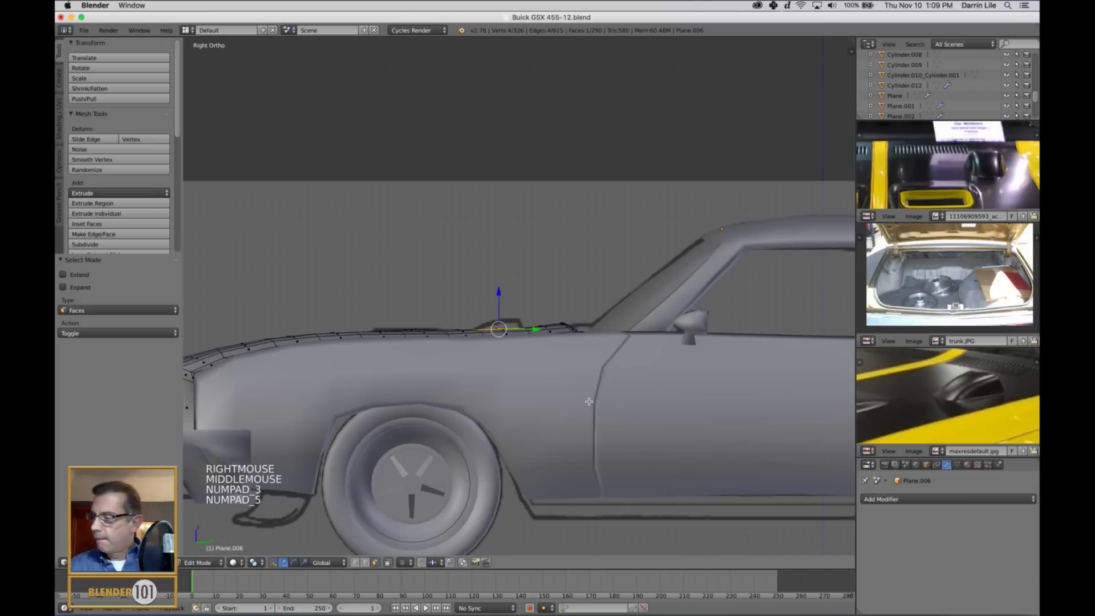
pyautogui.press('KP_5')
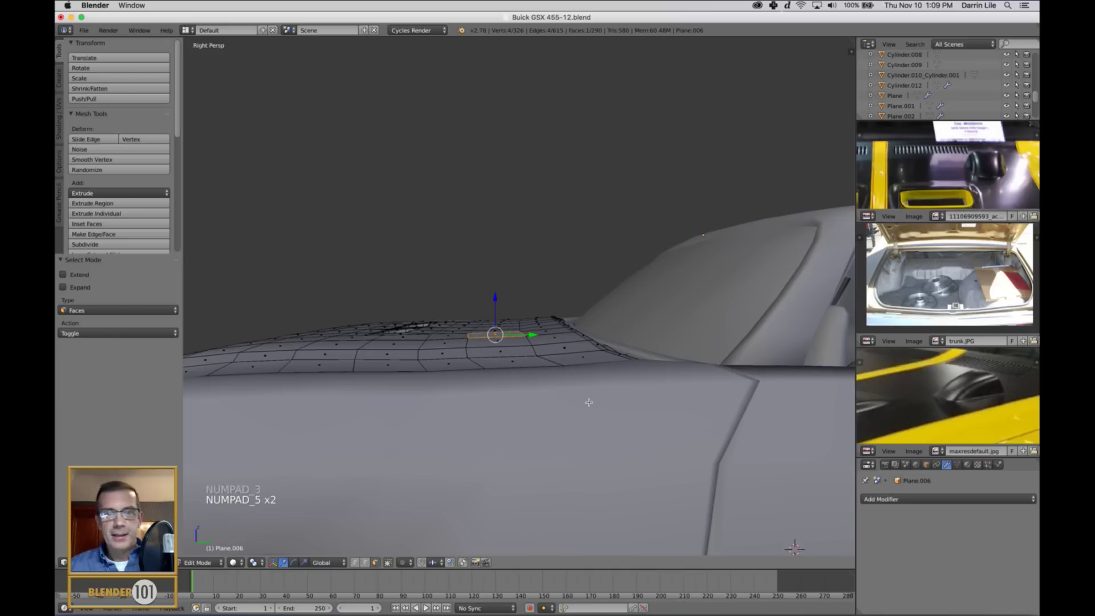
# Extrude the selected hood face in place and scale the new face to 0.818
pyautogui.moveTo(588, 402); pyautogui.dragTo(588, 303, button='middle')
pyautogui.scroll(3, 593, 254)
pyautogui.press('e')
pyautogui.click(672, 368)
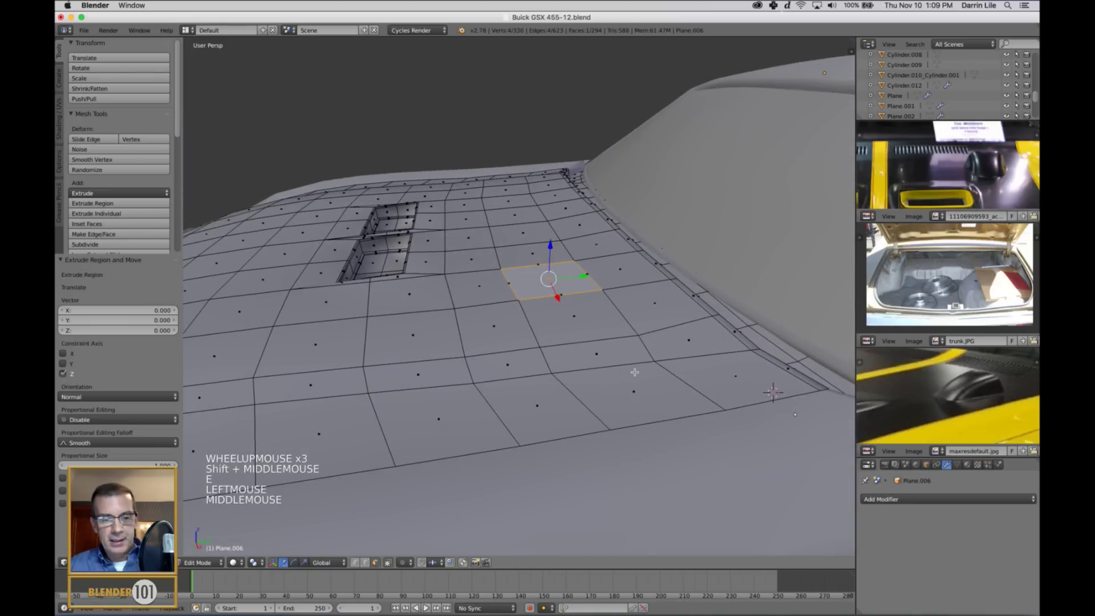
pyautogui.press('s')
pyautogui.press('s')
pyautogui.click(616, 359)
# Switch to edge selection and raise the extruded face's rear edge 0.281 along Z to form a wedge
pyautogui.hotkey('ctrl', 'Tab')
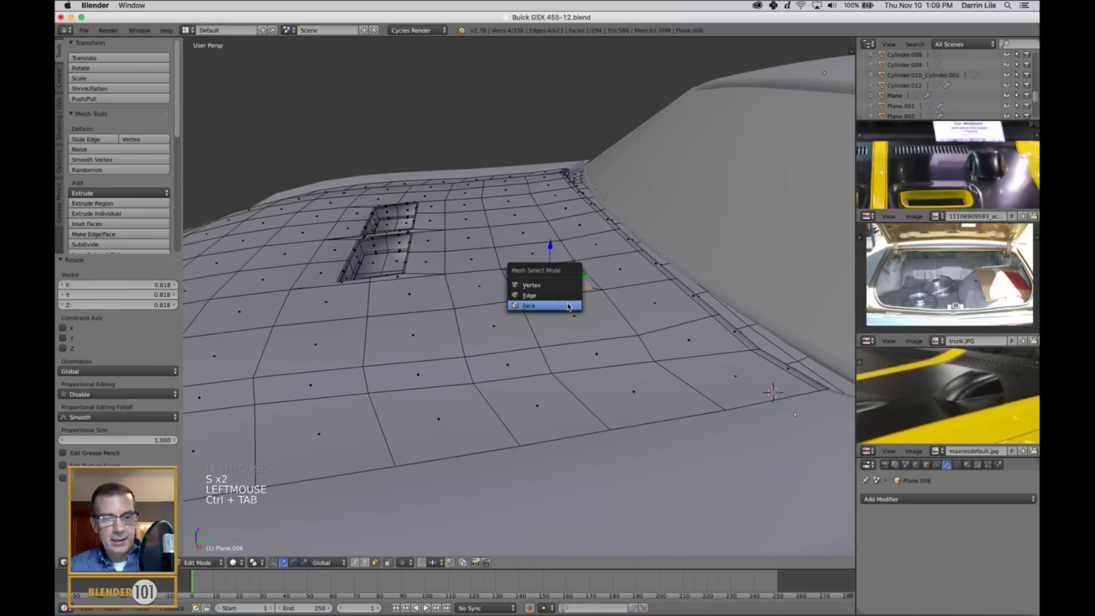
pyautogui.click(548, 292)
pyautogui.rightClick(575, 276)
pyautogui.moveTo(584, 246); pyautogui.dragTo(581, 215)
pyautogui.moveTo(581, 215); pyautogui.dragTo(591, 304, button='middle')
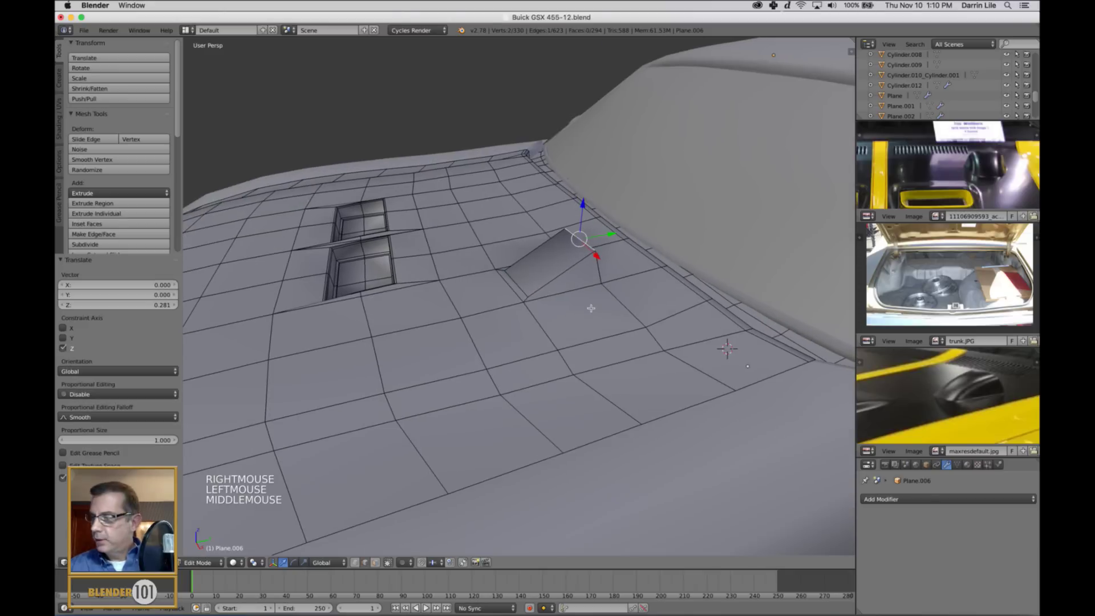
# From the top view, rotate the raised rear edge -5.388° about Z and move the scoop's side edges inward
pyautogui.press('KP_7')
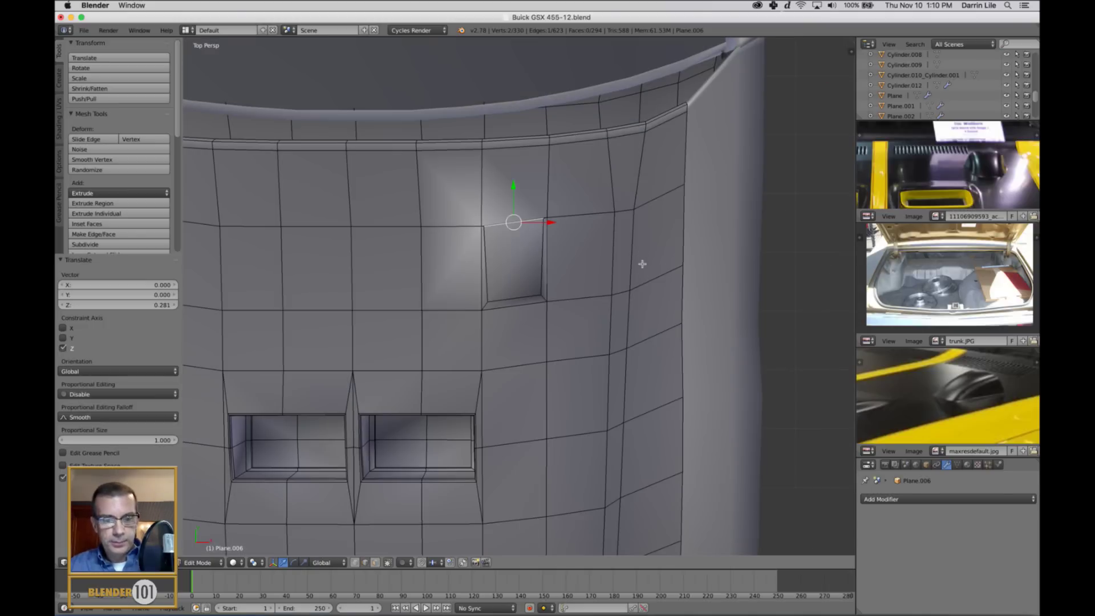
pyautogui.press('r')
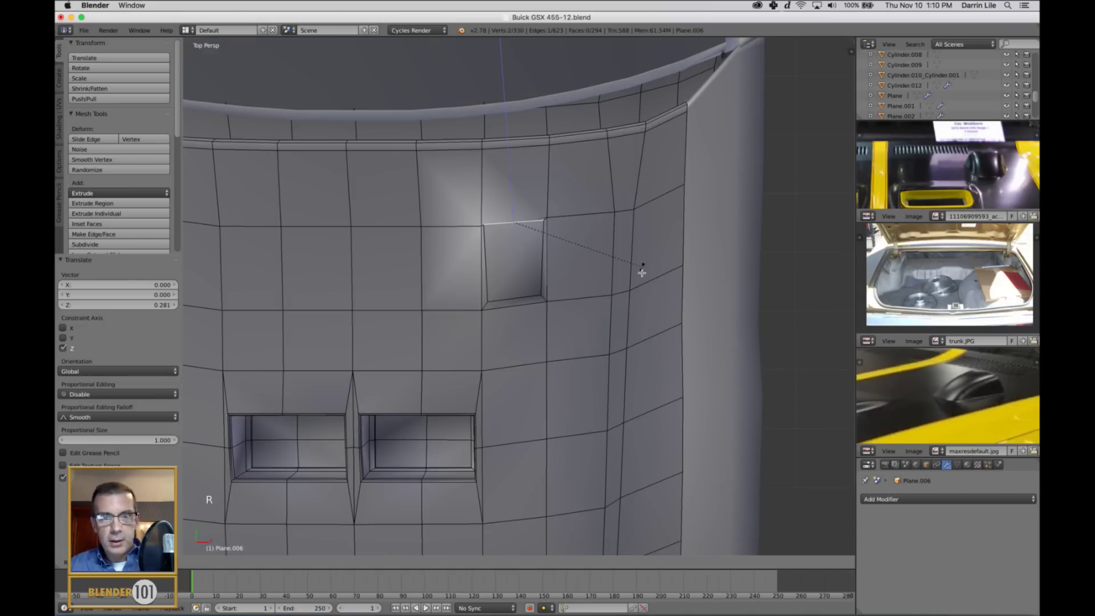
pyautogui.click(640, 277)
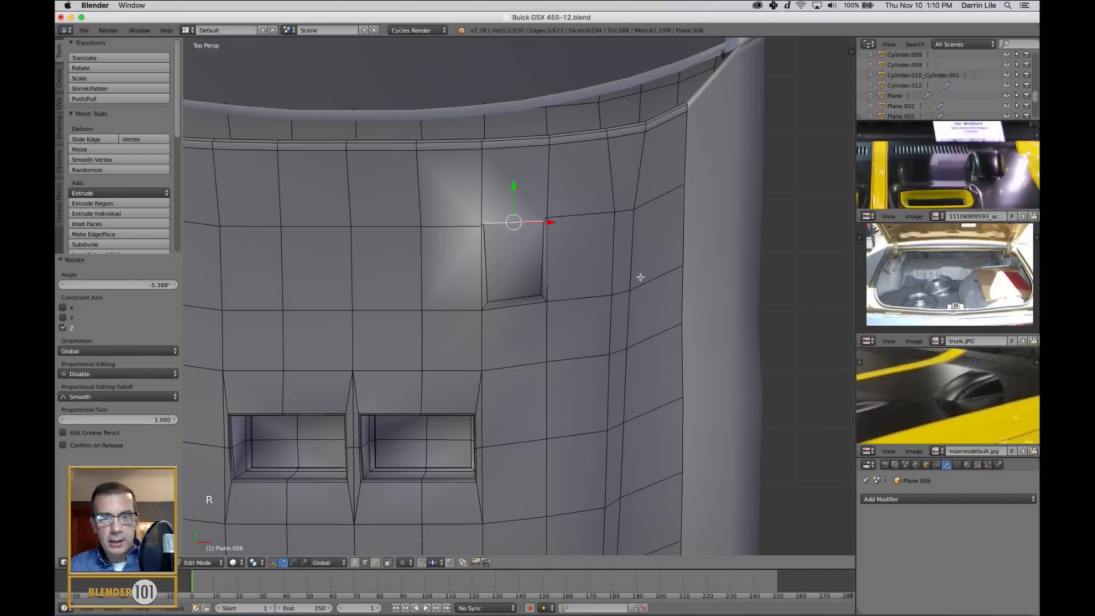
pyautogui.rightClick(540, 274)
pyautogui.moveTo(575, 264); pyautogui.dragTo(530, 269)
pyautogui.rightClick(491, 271)
# Move the scoop's front inner corner vertex to straighten the front edge, and inspect the scoop from behind in object mode
pyautogui.hotkey('ctrl', 'Tab')
pyautogui.rightClick(502, 307)
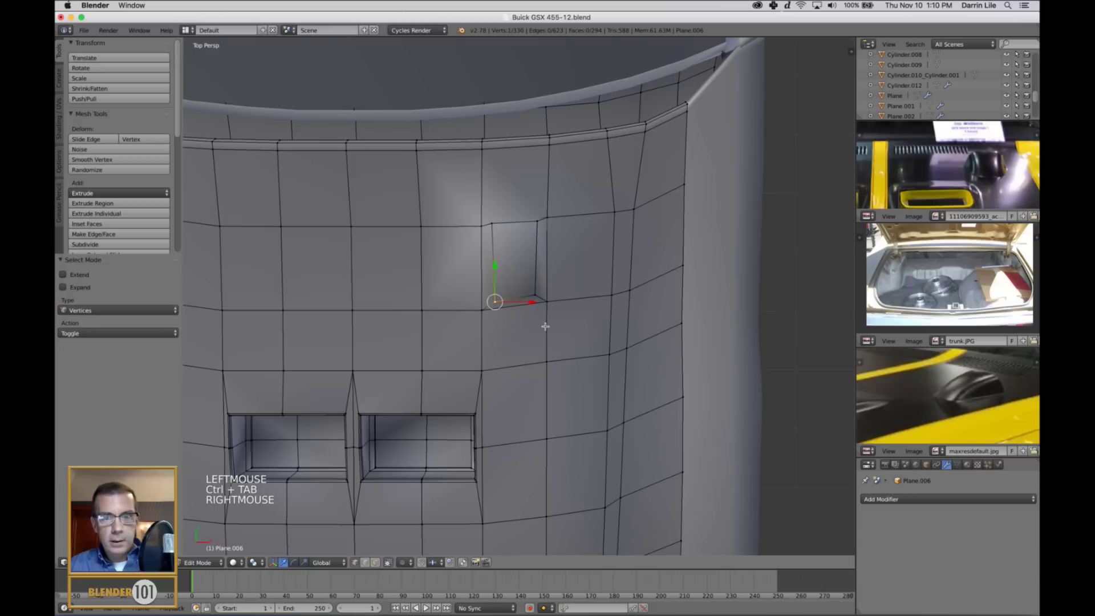
pyautogui.press('g')
pyautogui.press('g')
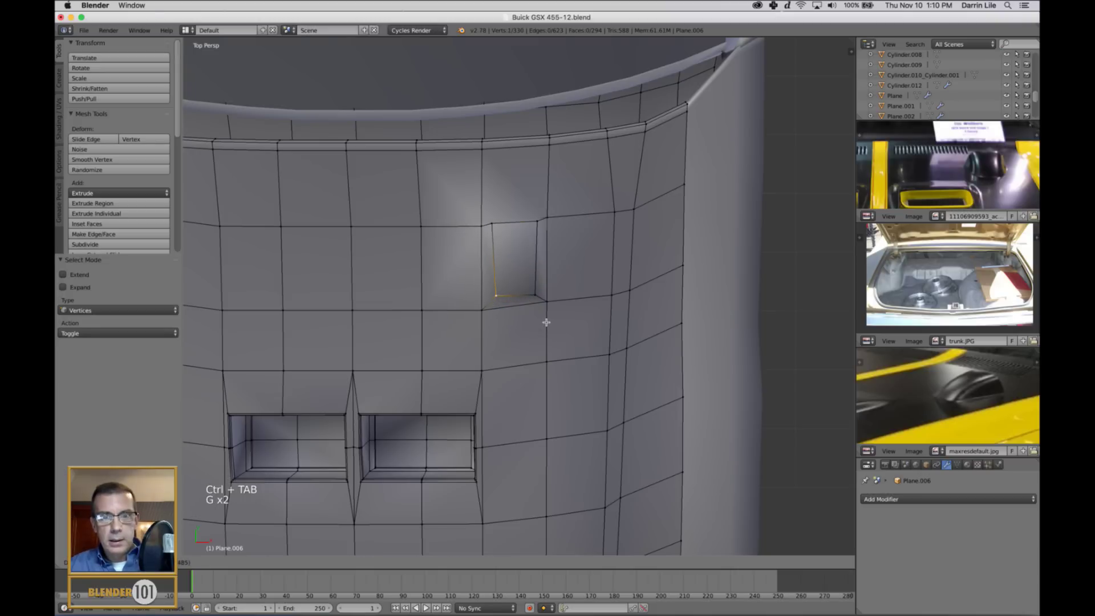
pyautogui.click(546, 323)
pyautogui.press('a')
pyautogui.press('Tab')
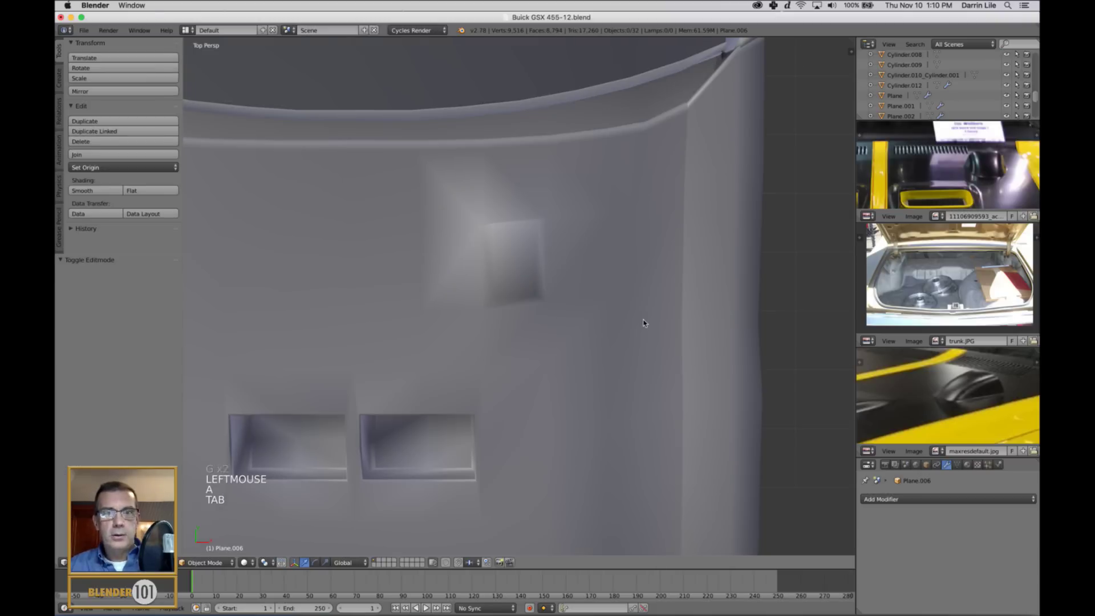
pyautogui.moveTo(643, 320); pyautogui.dragTo(559, 286, button='middle')
pyautogui.scroll(3, 650, 303)
pyautogui.moveTo(650, 303); pyautogui.dragTo(624, 303, button='middle')
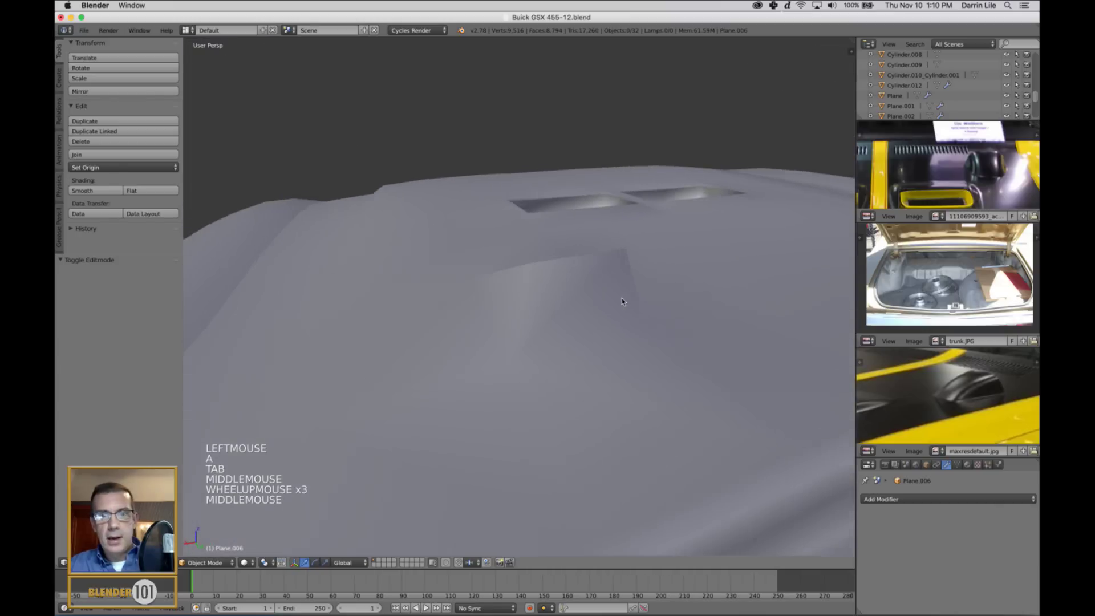
# Select the scoop's rear face, extrude it in place and scale it inward to leave a thin rim
pyautogui.rightClick(582, 306)
pyautogui.press('Tab')
pyautogui.rightClick(568, 307)
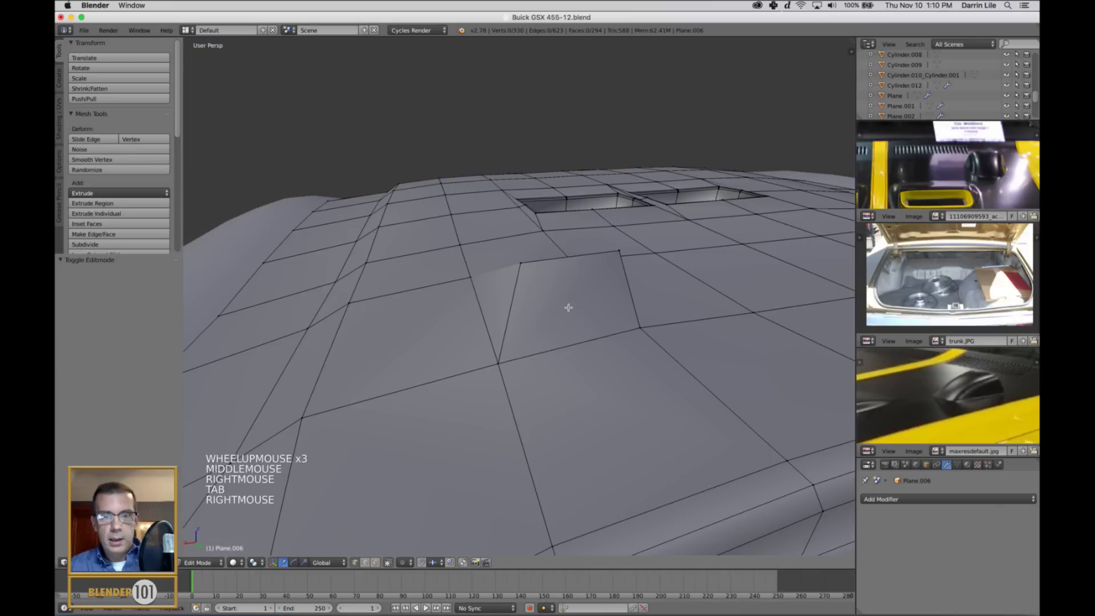
pyautogui.hotkey('ctrl', 'Tab')
pyautogui.moveTo(644, 366); pyautogui.dragTo(646, 368, button='middle')
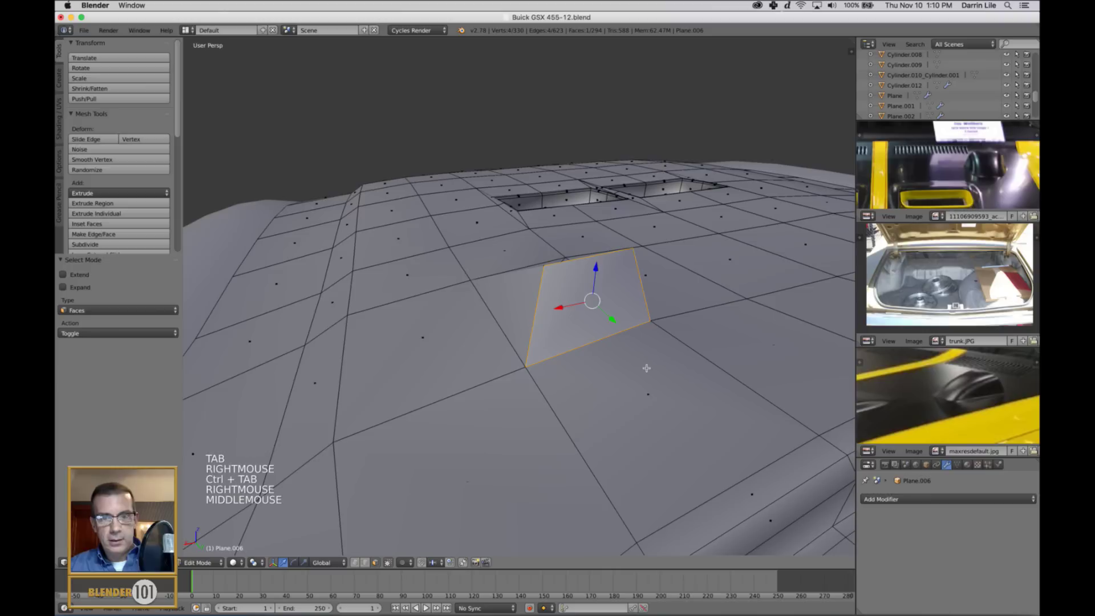
pyautogui.press('e')
pyautogui.press('e')
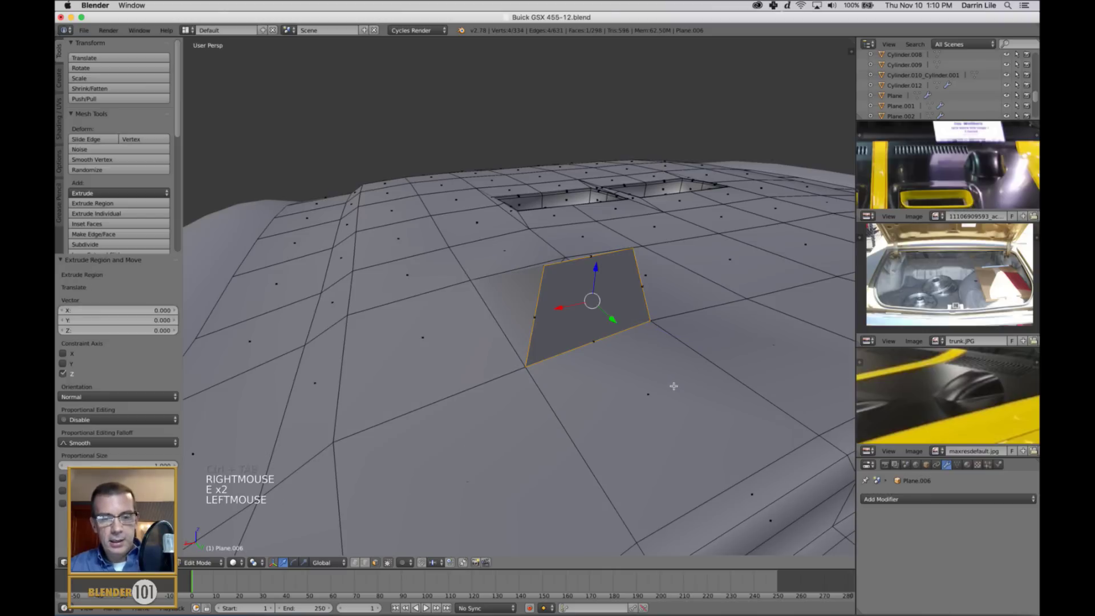
pyautogui.press('s')
pyautogui.press('s')
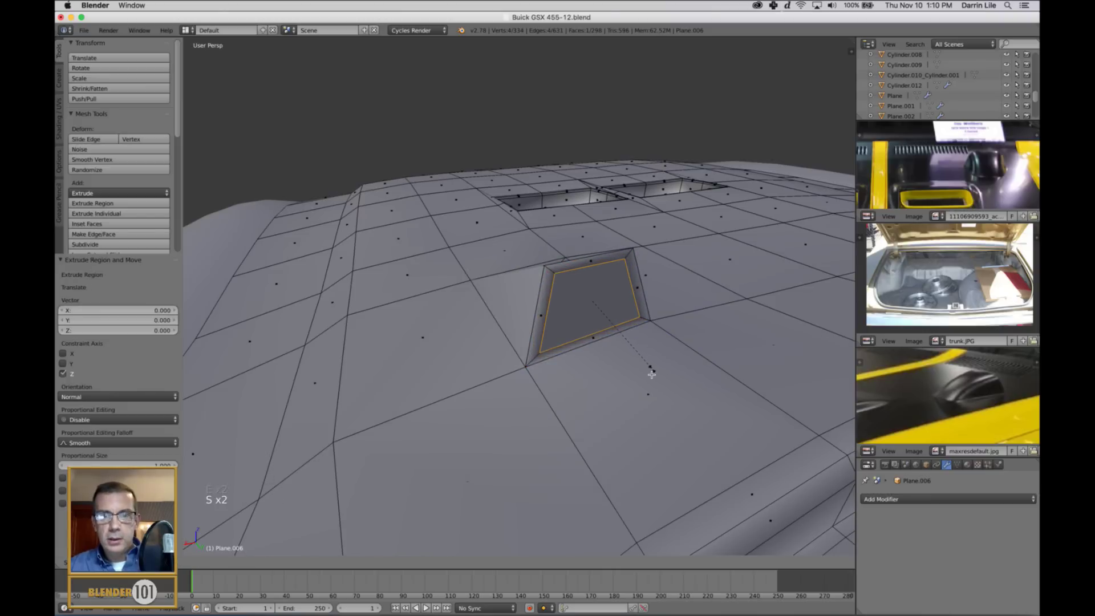
pyautogui.click(655, 376)
# Extrude the inset rear face into the scoop, lower it 0.043, scale it down, and review the opening in object mode
pyautogui.moveTo(656, 375); pyautogui.dragTo(658, 374, button='middle')
pyautogui.press('e')
pyautogui.press('e')
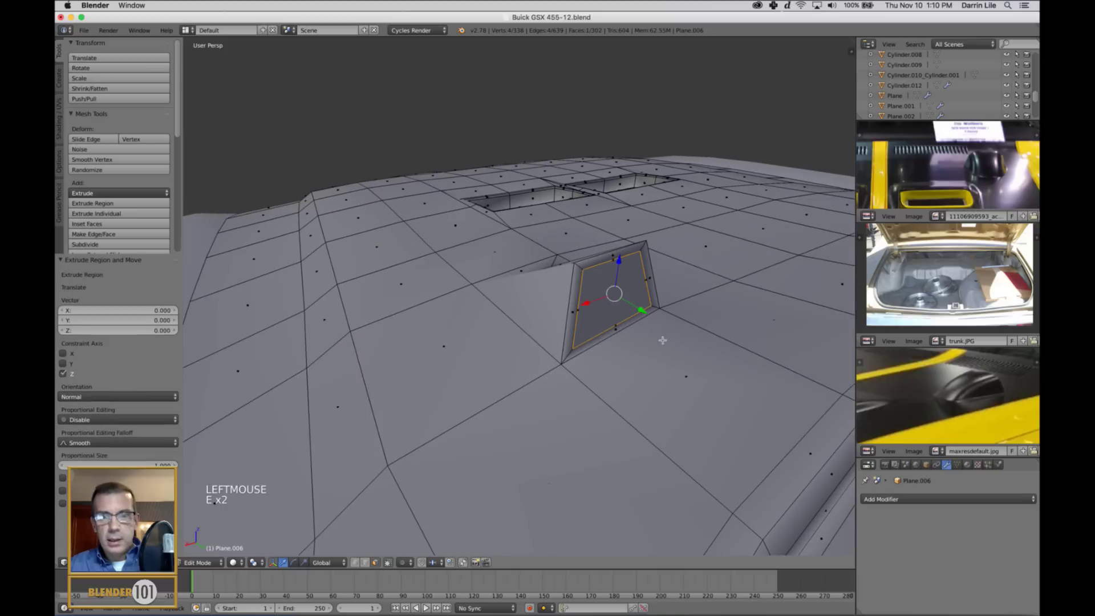
pyautogui.moveTo(640, 314); pyautogui.dragTo(595, 266)
pyautogui.press('s')
pyautogui.press('s')
pyautogui.press('s')
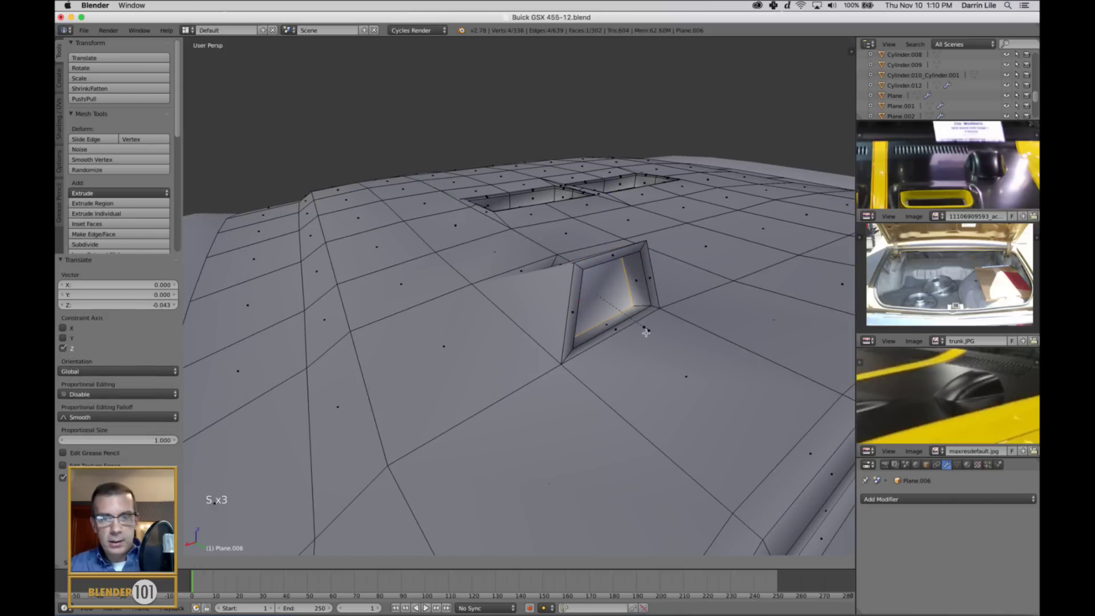
pyautogui.click(632, 324)
pyautogui.scroll(-2, 630, 325)
pyautogui.press('a')
pyautogui.press('Tab')
pyautogui.scroll(-4, 630, 337)
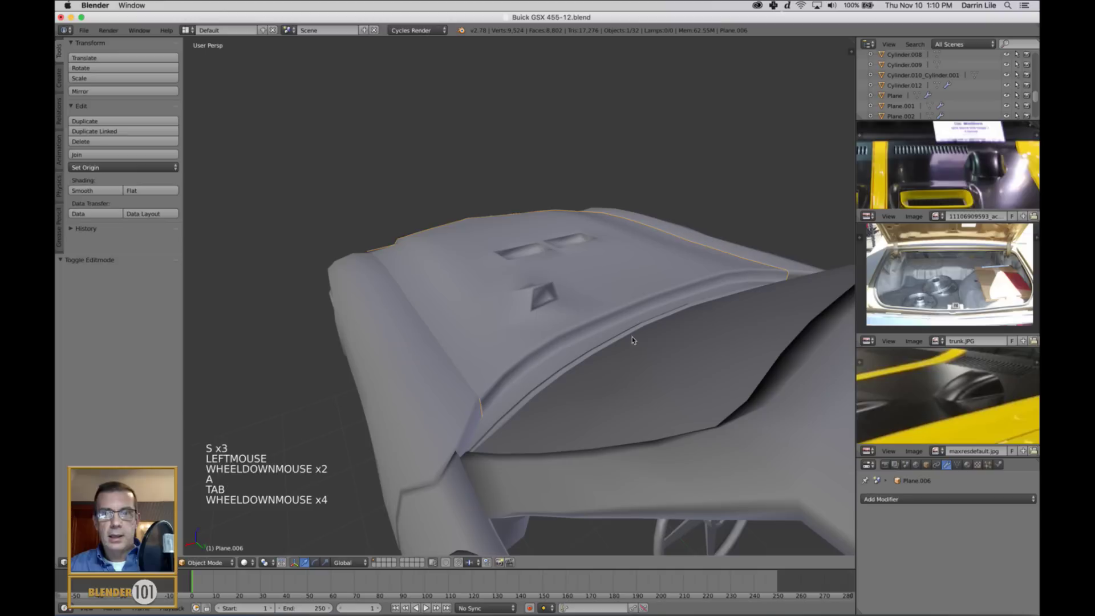
pyautogui.moveTo(630, 342); pyautogui.dragTo(541, 302, button='middle')
# Select the scoop's upper front edge and reposition it, shifting it -0.018 along X
pyautogui.scroll(3, 567, 337)
pyautogui.press('Tab')
pyautogui.scroll(3, 565, 322)
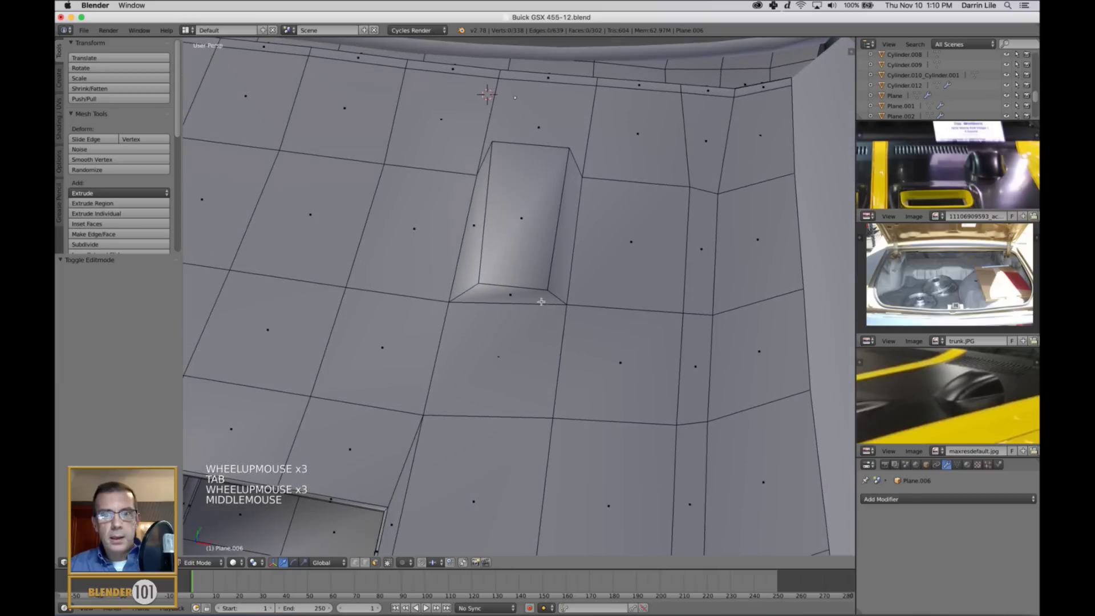
pyautogui.hotkey('ctrl', 'Tab')
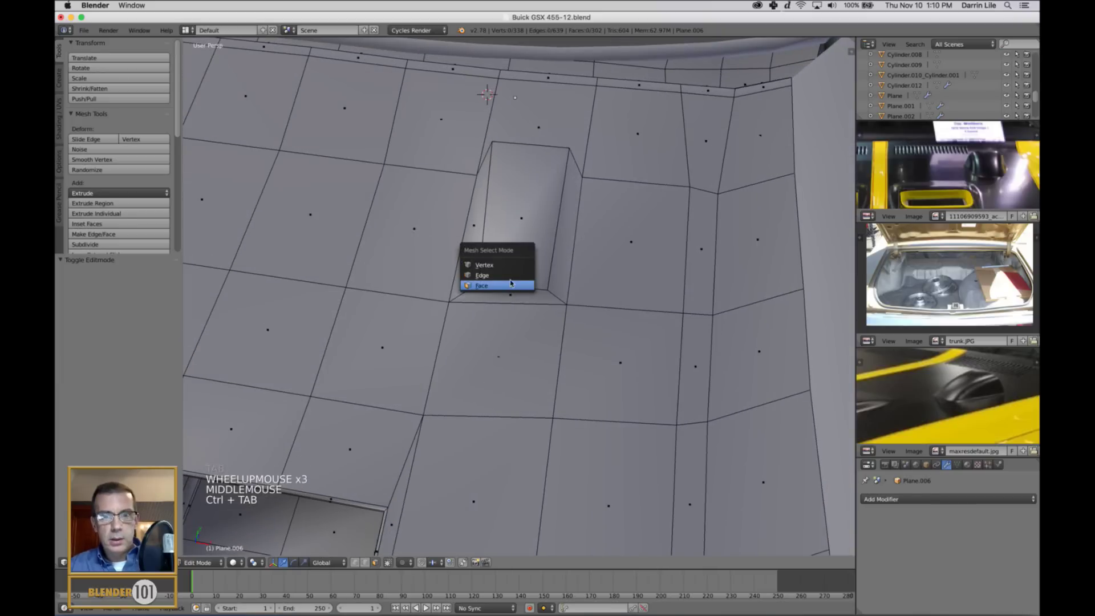
pyautogui.click(514, 280)
pyautogui.rightClick(514, 282)
pyautogui.moveTo(626, 325); pyautogui.dragTo(544, 236, button='middle')
pyautogui.moveTo(518, 240); pyautogui.dragTo(518, 236)
pyautogui.moveTo(520, 235); pyautogui.dragTo(587, 279, button='middle')
pyautogui.moveTo(548, 281); pyautogui.dragTo(545, 287)
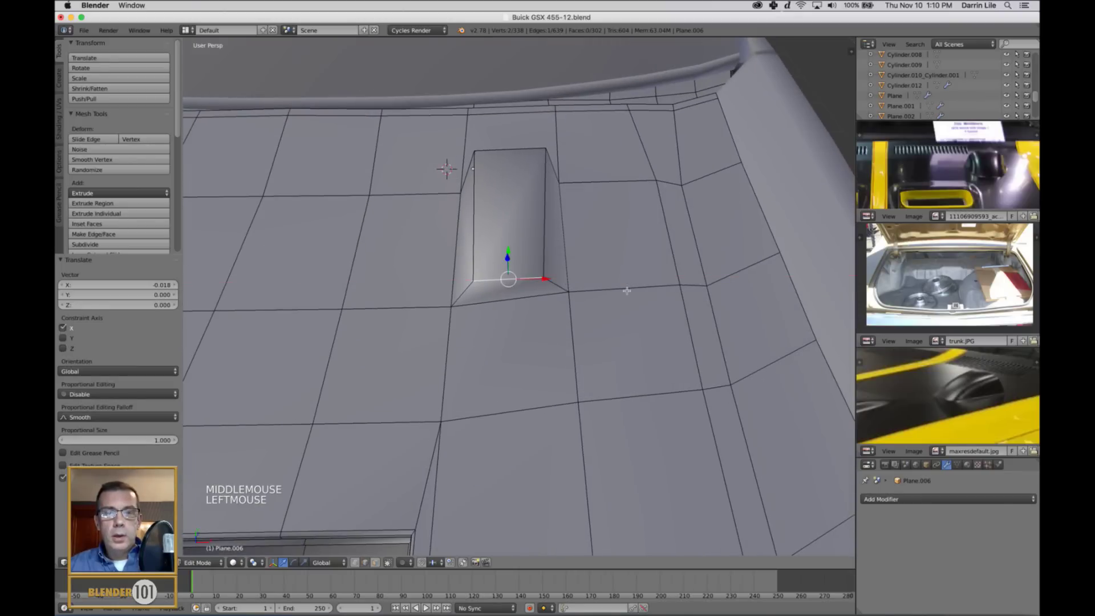
# Slide the scoop's front edge along its adjoining faces and inspect the smoothed shape in object mode
pyautogui.moveTo(626, 290)
pyautogui.mouseDown(button='middle')
pyautogui.moveTo(568, 271)
pyautogui.moveTo(611, 286)
pyautogui.mouseUp(button='middle')
pyautogui.press('g')
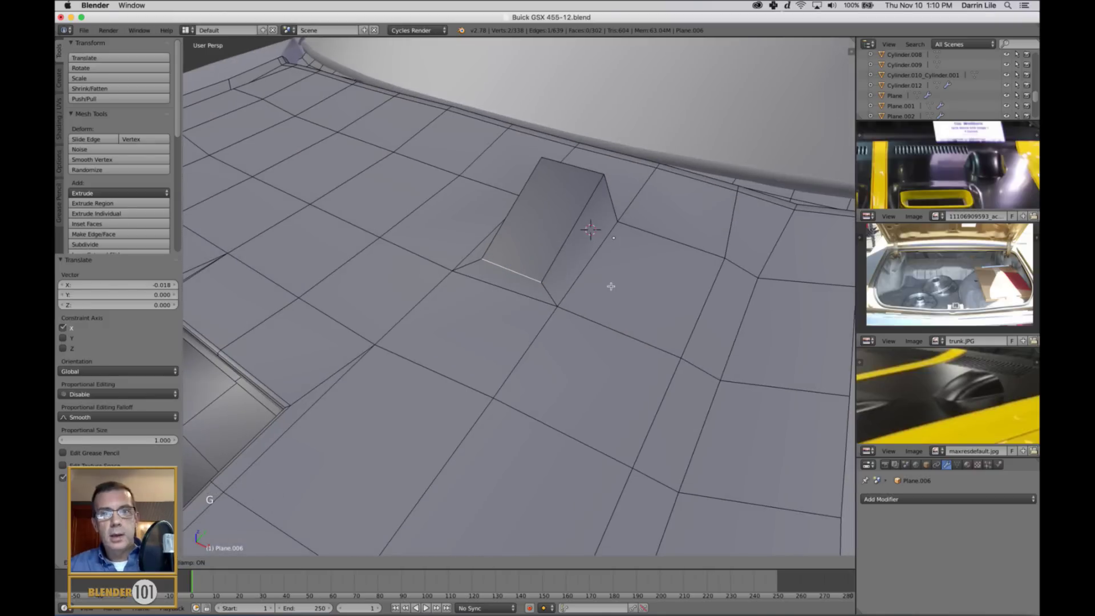
pyautogui.click(635, 269)
pyautogui.moveTo(636, 270); pyautogui.dragTo(594, 286, button='middle')
pyautogui.press('a')
pyautogui.press('Tab')
pyautogui.scroll(-3, 569, 274)
pyautogui.scroll(-3, 593, 291)
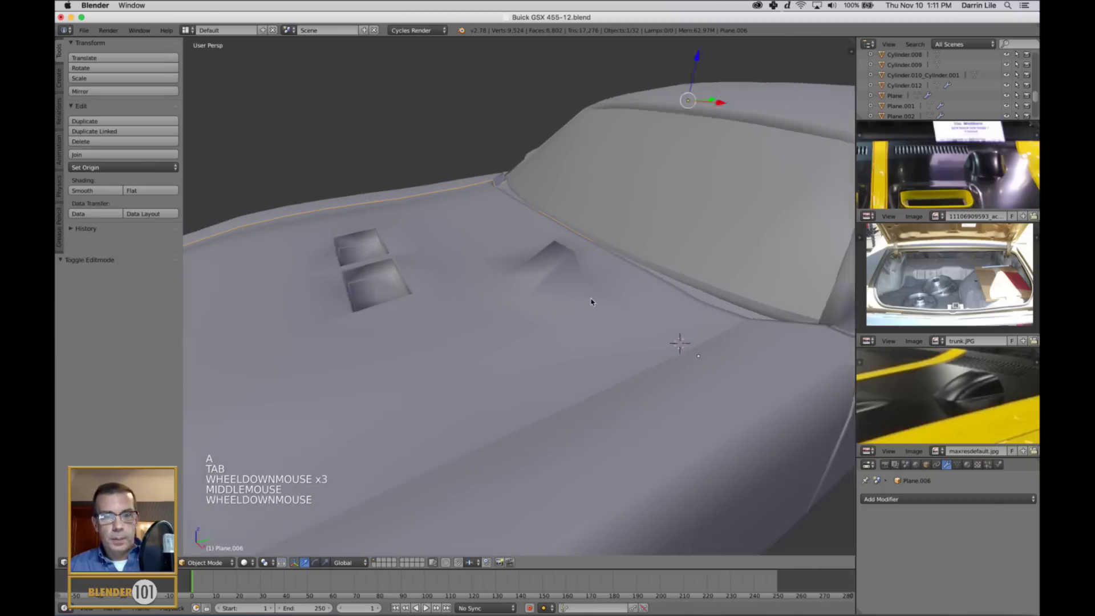
pyautogui.press('Tab')
pyautogui.press('Tab')
pyautogui.scroll(-2, 602, 315)
pyautogui.scroll(4, 602, 316)
pyautogui.scroll(1, 601, 316)
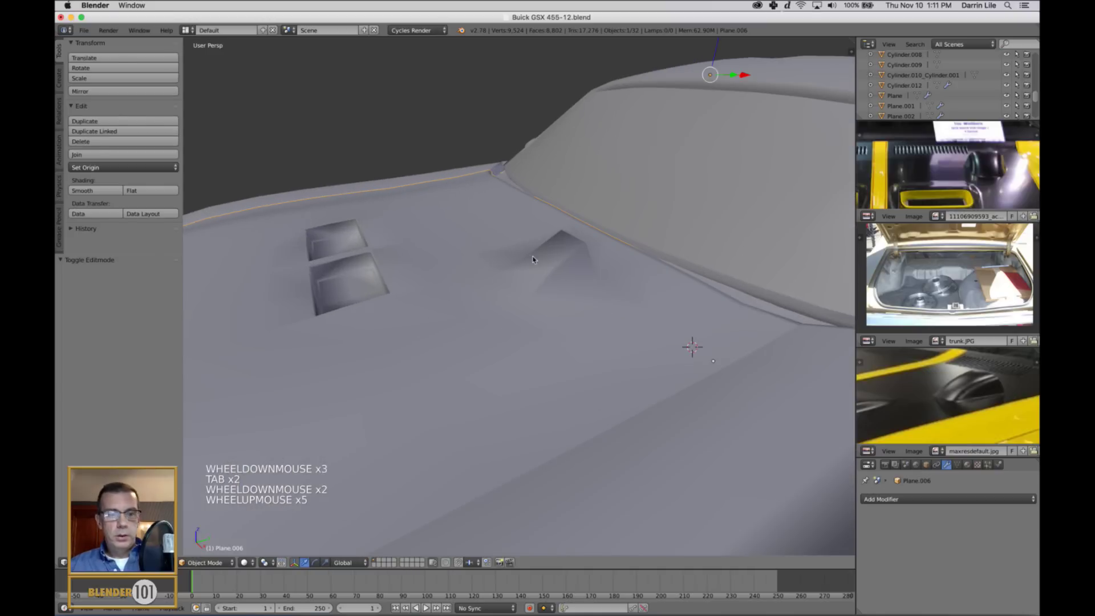
# Slide the scoop's front edge once more to refine its front slope, and return to object mode
pyautogui.press('Tab')
pyautogui.press('g')
pyautogui.press('g')
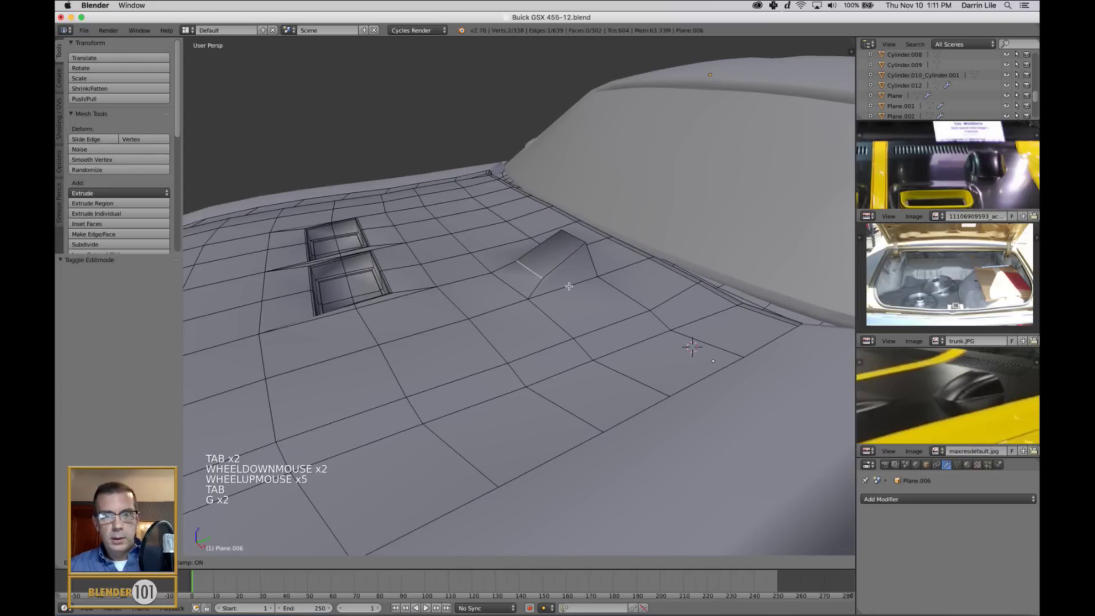
pyautogui.click(571, 285)
pyautogui.press('a')
pyautogui.press('Tab')
pyautogui.scroll(-4, 572, 286)
# Slide the scoop's upper front edge by a factor of -0.164 in wireframe side view to follow the blueprint outline
pyautogui.moveTo(573, 285)
pyautogui.mouseDown(button='middle')
pyautogui.moveTo(587, 305)
pyautogui.moveTo(572, 297)
pyautogui.mouseUp(button='middle')
pyautogui.press('KP_3')
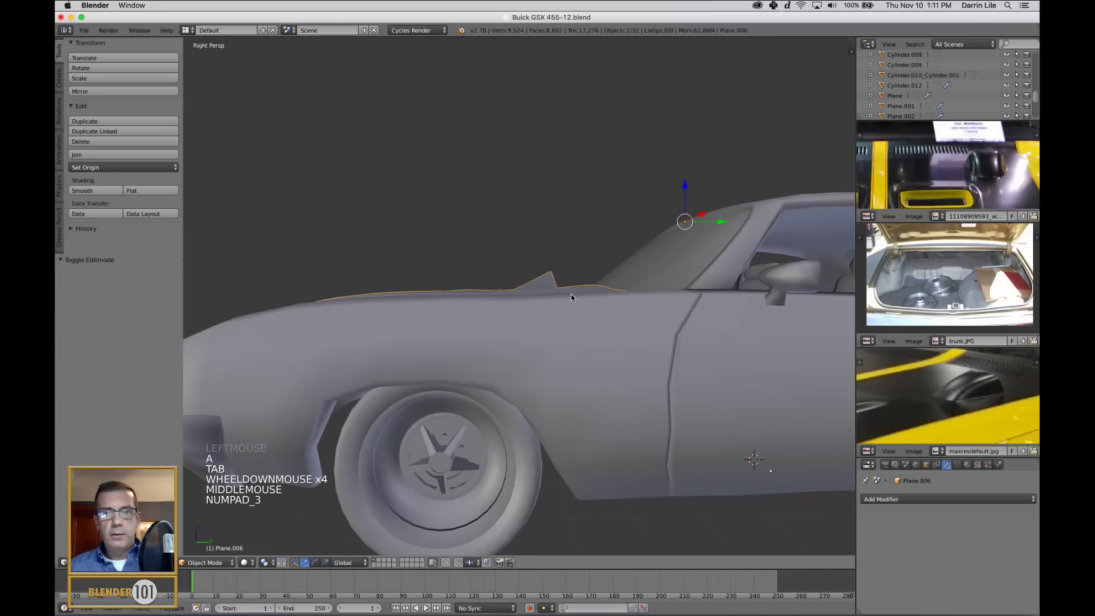
pyautogui.press('KP_5')
pyautogui.press('z')
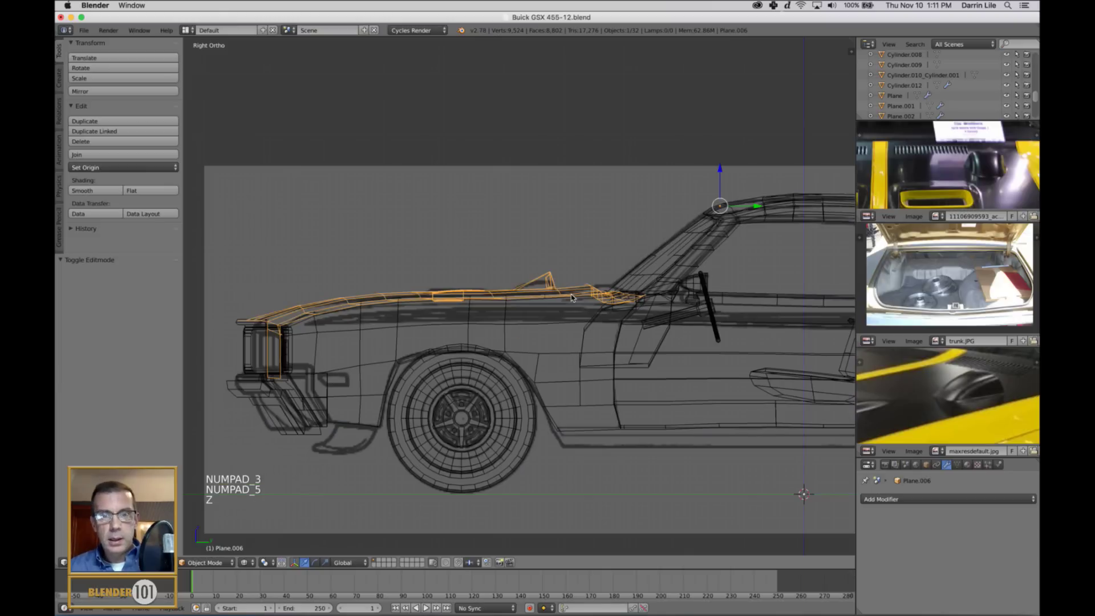
pyautogui.scroll(4, 571, 297)
pyautogui.scroll(4, 553, 296)
pyautogui.keyDown('shift'); pyautogui.moveTo(571, 297); pyautogui.dragTo(547, 306, button='middle'); pyautogui.keyUp('shift')
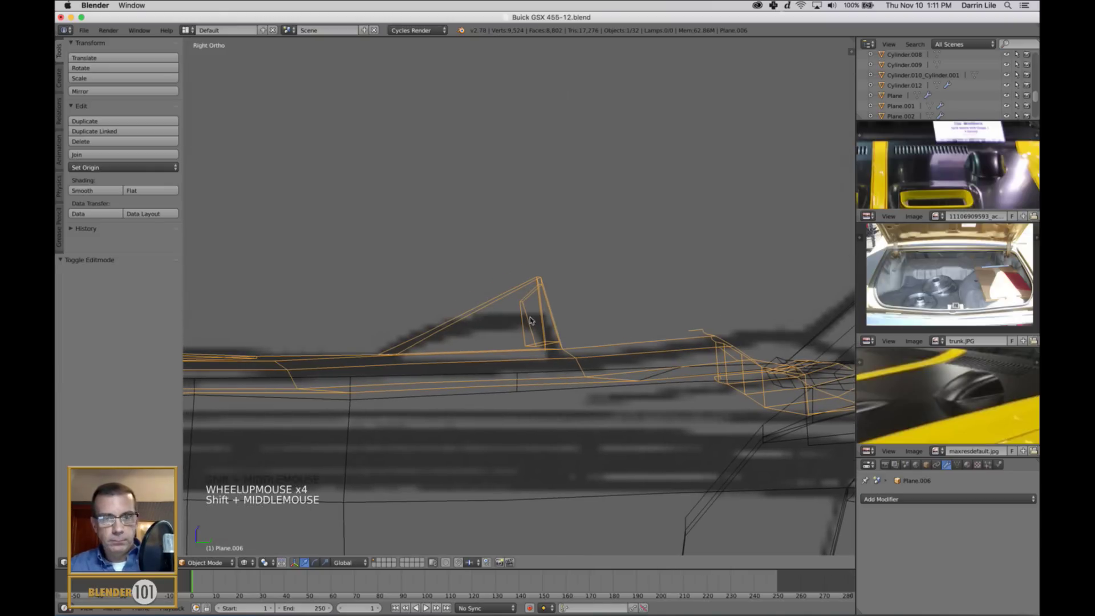
pyautogui.press('Tab')
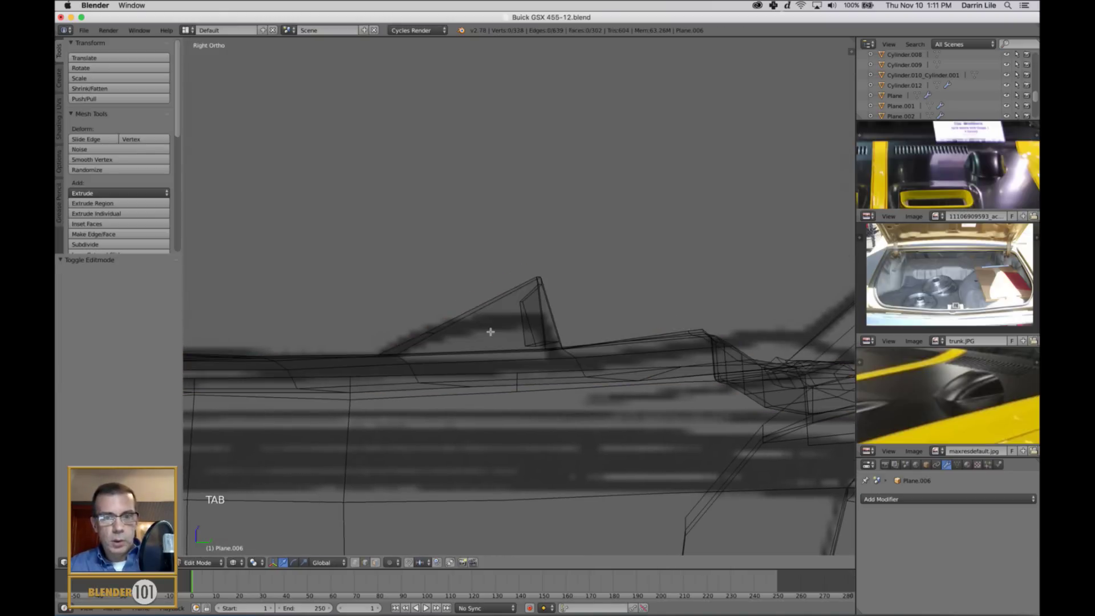
pyautogui.rightClick(429, 337)
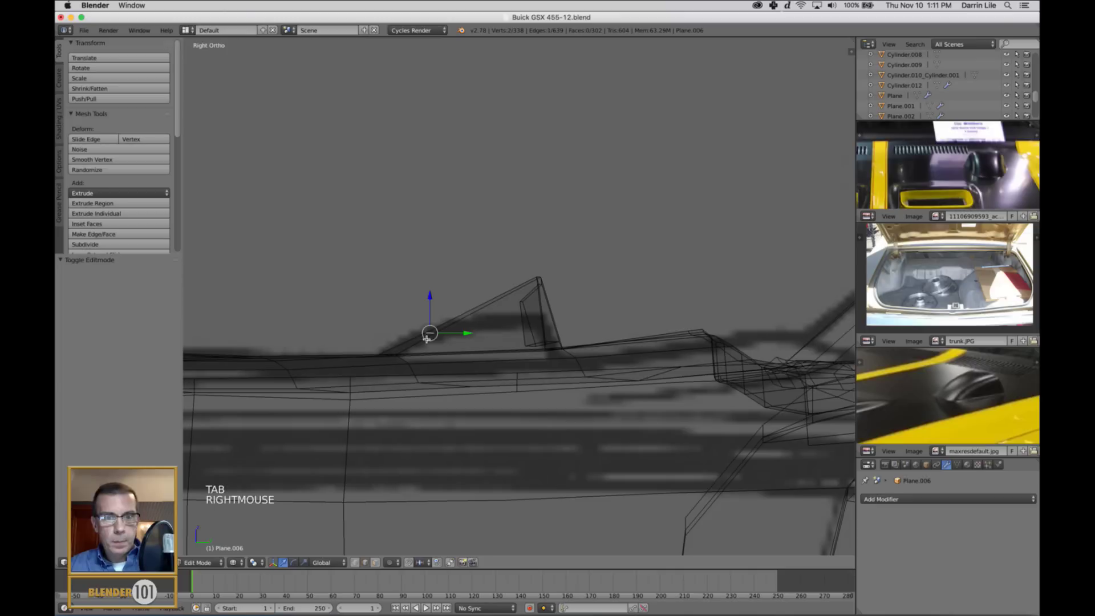
pyautogui.press('g')
pyautogui.press('g')
pyautogui.click(487, 328)
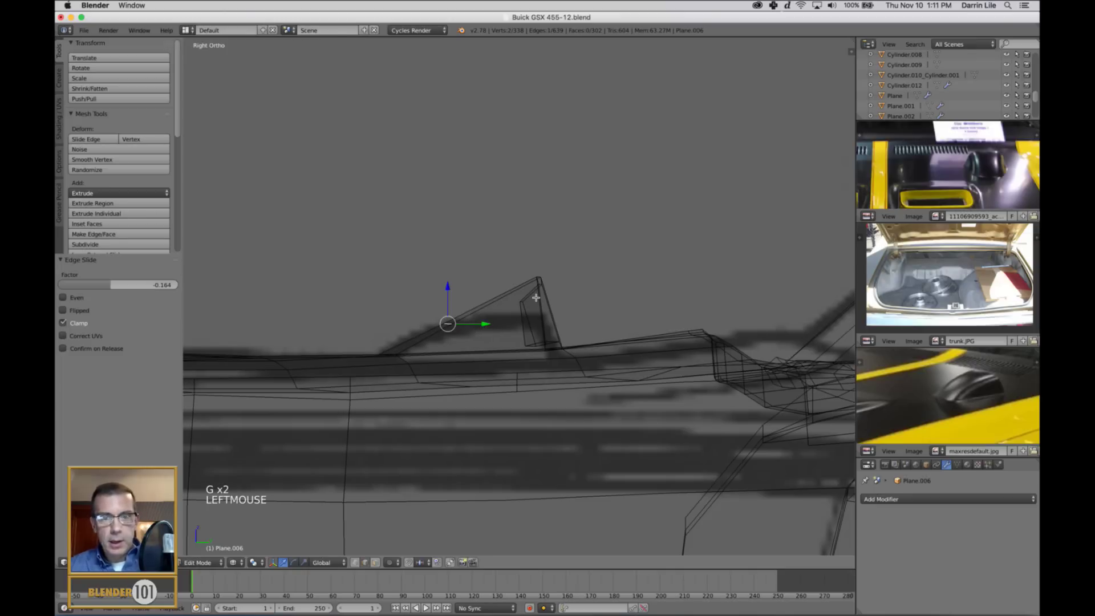
pyautogui.scroll(-2, 539, 298)
pyautogui.scroll(1, 546, 300)
pyautogui.press('Tab')
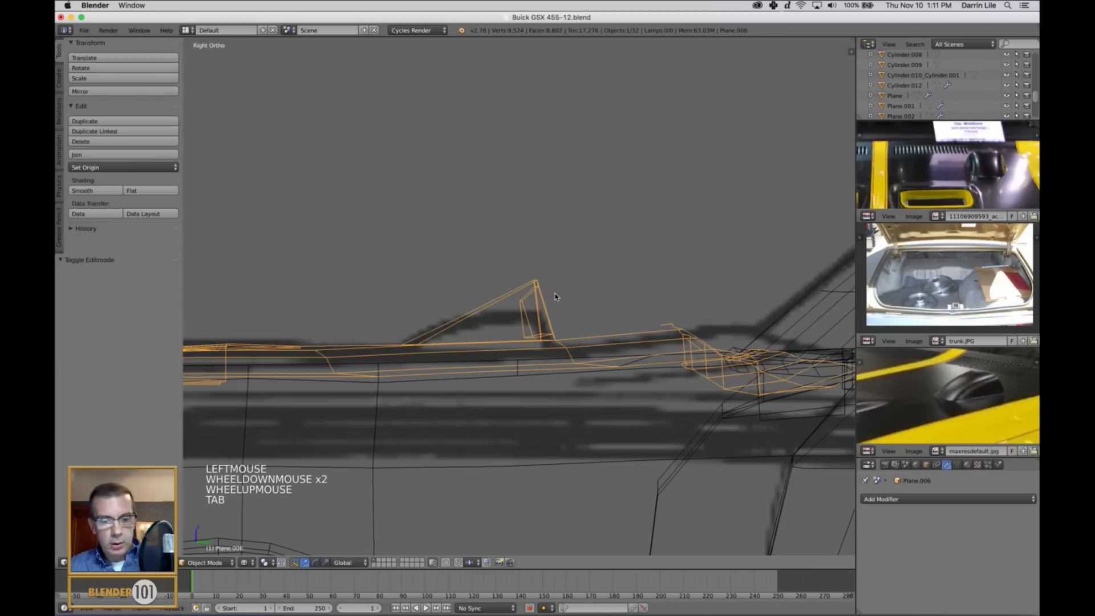
# Select the scoop's peak vertices, lower them to the blueprint outline and shift them 0.007 along Y
pyautogui.press('Tab')
pyautogui.hotkey('ctrl', 'Tab')
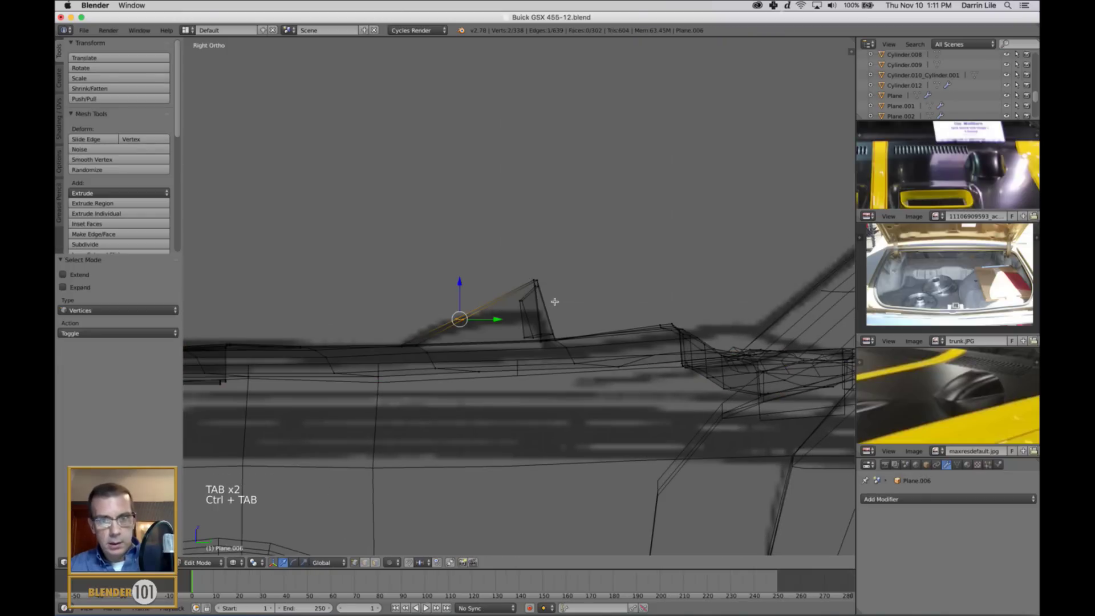
pyautogui.press('a')
pyautogui.press('b')
pyautogui.moveTo(489, 246); pyautogui.dragTo(574, 291)
pyautogui.moveTo(530, 253); pyautogui.dragTo(528, 285)
pyautogui.moveTo(568, 315); pyautogui.dragTo(574, 320)
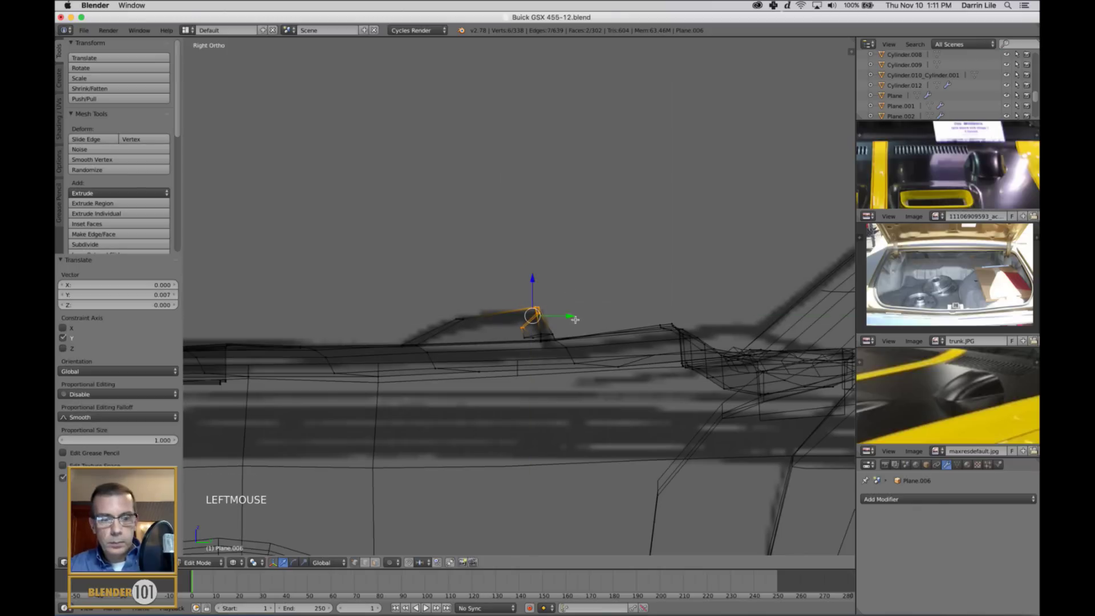
pyautogui.press('a')
pyautogui.press('Tab')
# Restore solid shading and examine the whole car in perspective from several angles
pyautogui.scroll(-4, 604, 310)
pyautogui.press('z')
pyautogui.moveTo(619, 308)
pyautogui.mouseDown(button='middle')
pyautogui.moveTo(624, 330)
pyautogui.moveTo(607, 331)
pyautogui.moveTo(681, 333)
pyautogui.moveTo(705, 309)
pyautogui.moveTo(696, 321)
pyautogui.moveTo(685, 313)
pyautogui.moveTo(757, 289)
pyautogui.moveTo(645, 255)
pyautogui.mouseUp(button='middle')
pyautogui.scroll(-5, 684, 331)
pyautogui.press('KP_5')
pyautogui.scroll(-3, 707, 310)
pyautogui.press('a')
pyautogui.scroll(2, 685, 314)
pyautogui.scroll(-2, 769, 293)
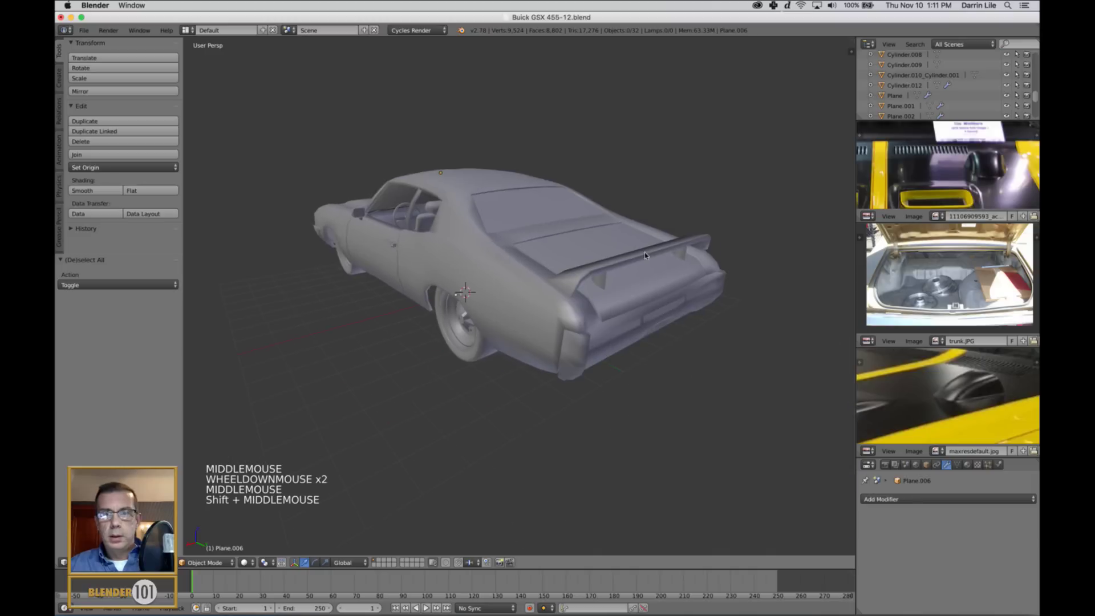
pyautogui.rightClick(604, 255)
pyautogui.scroll(-3, 558, 290)
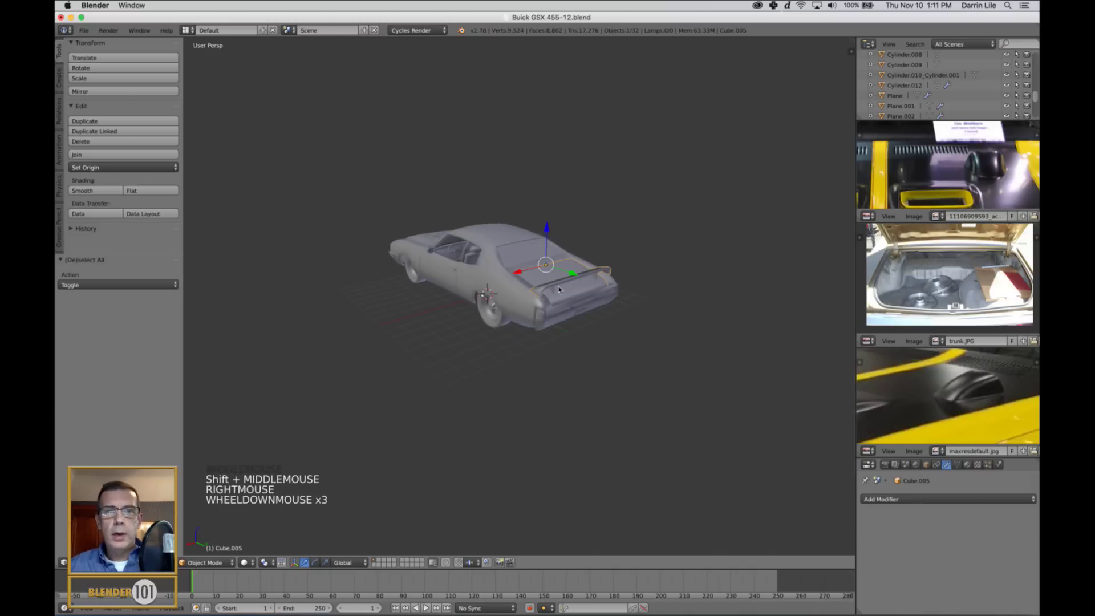
pyautogui.moveTo(558, 290); pyautogui.dragTo(689, 295, button='middle')
pyautogui.scroll(-4, 957, 402)
# Examine the reference photo's lower body side and compare the area between the wheels with the model and side blueprint
pyautogui.moveTo(957, 402); pyautogui.dragTo(933, 391, button='middle')
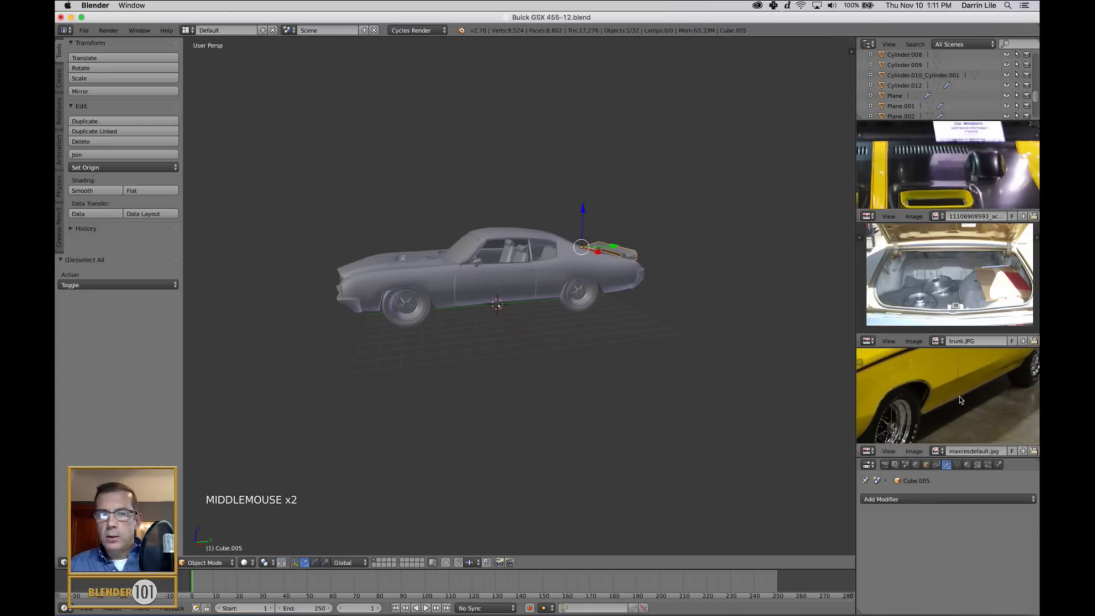
pyautogui.moveTo(506, 308); pyautogui.dragTo(511, 336, button='middle')
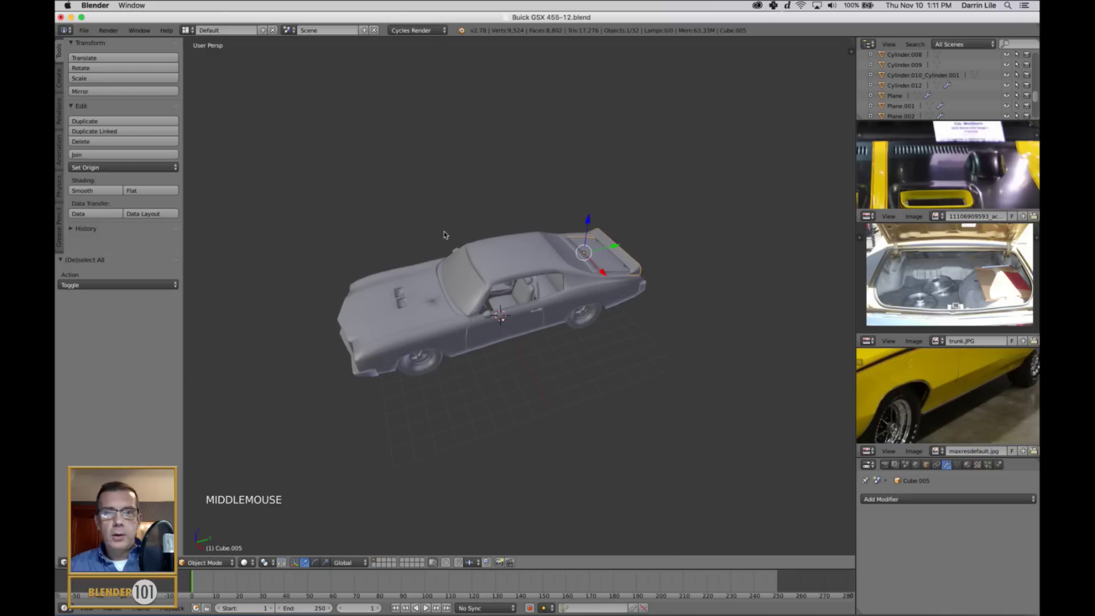
pyautogui.scroll(3, 565, 368)
pyautogui.moveTo(565, 370); pyautogui.dragTo(449, 305, button='middle')
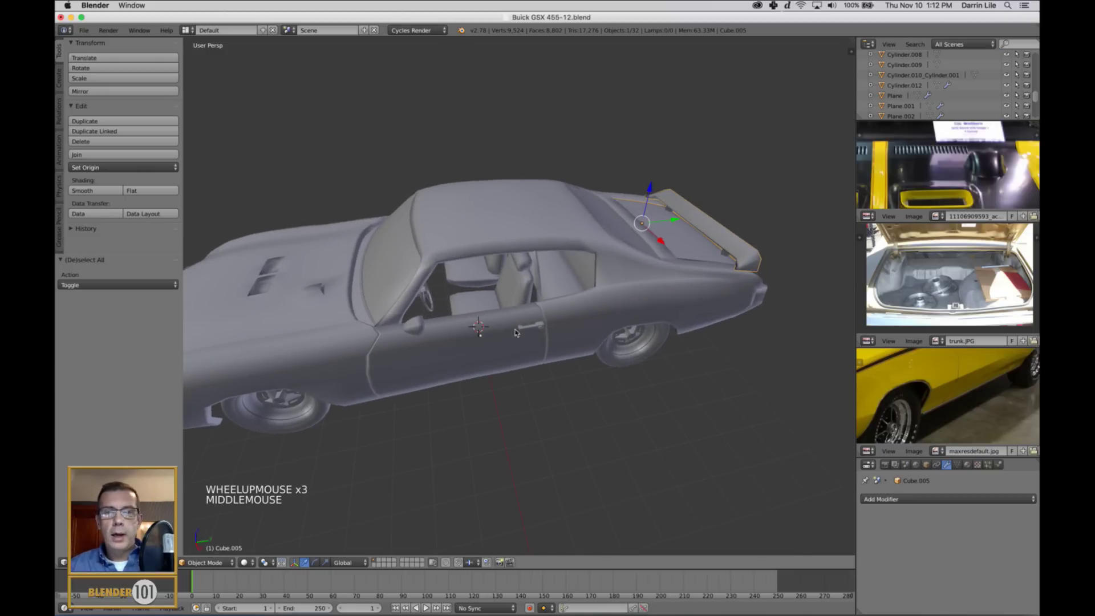
pyautogui.moveTo(515, 333); pyautogui.dragTo(512, 366, button='middle')
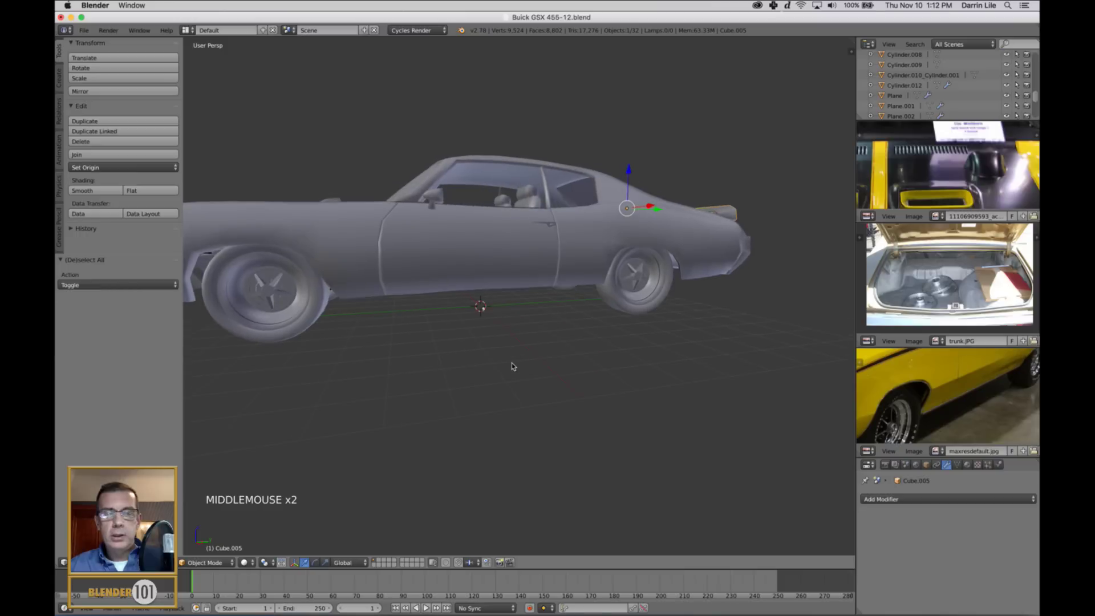
pyautogui.press('KP_3')
pyautogui.press('KP_5')
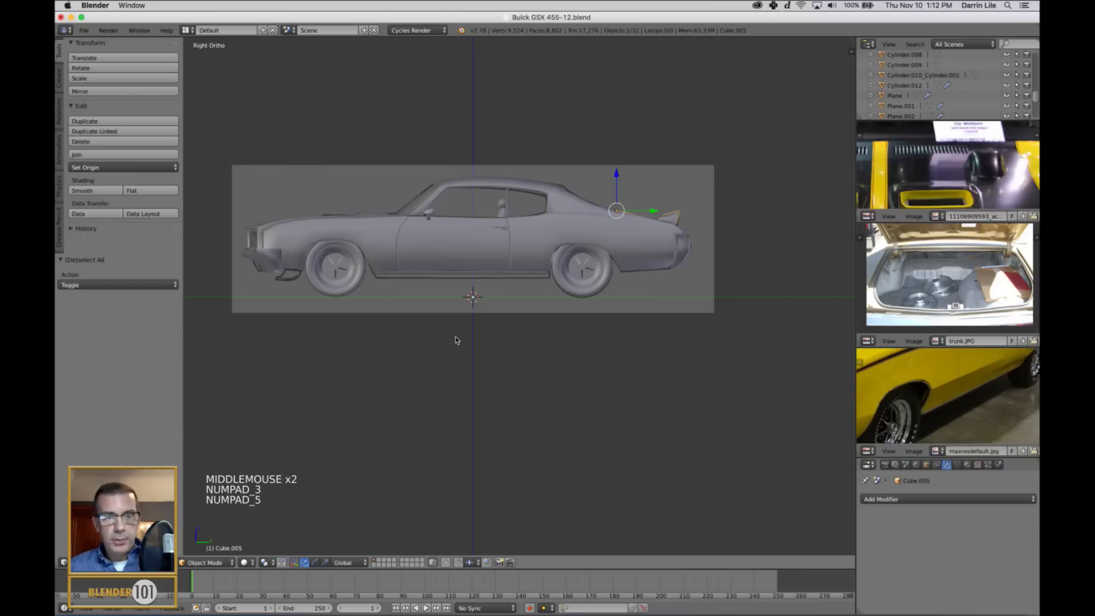
pyautogui.scroll(4, 456, 340)
pyautogui.keyDown('shift'); pyautogui.moveTo(457, 340); pyautogui.dragTo(557, 344, button='middle'); pyautogui.keyUp('shift')
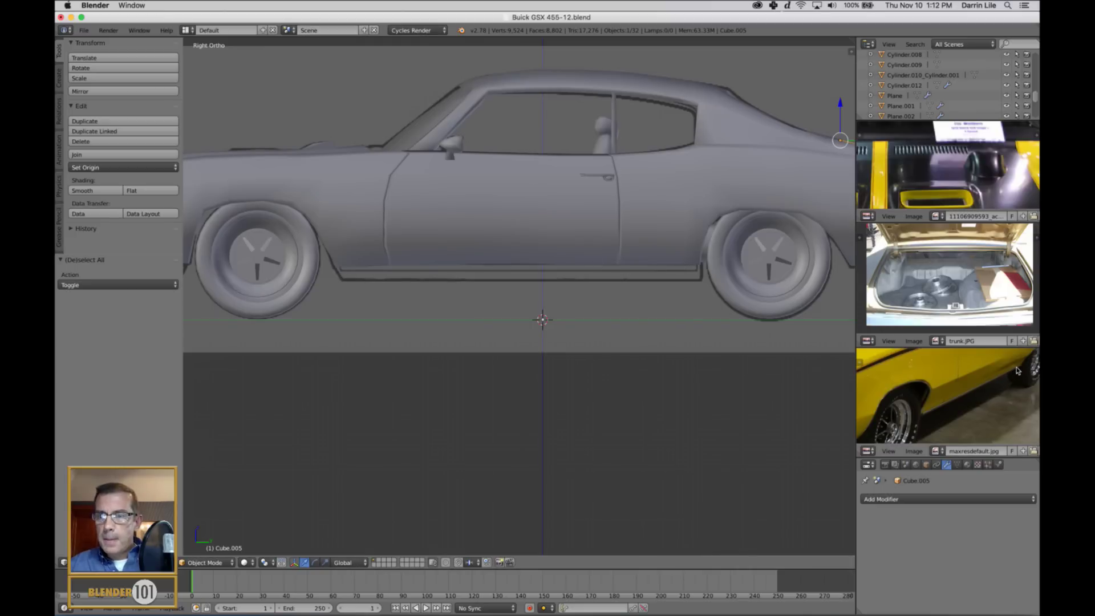
pyautogui.moveTo(542, 370); pyautogui.dragTo(576, 391, button='middle')
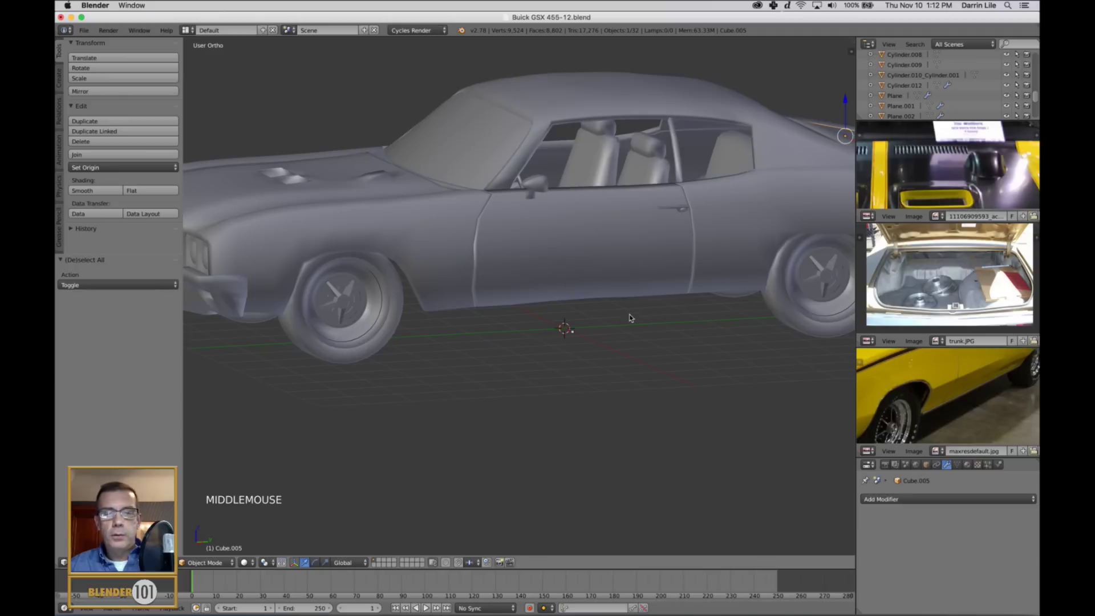
pyautogui.moveTo(630, 317); pyautogui.dragTo(610, 316, button='middle')
# Add a cube in side view, flatten it along Z, and raise it 0.936 to the rocker panel's level
pyautogui.press('KP_3')
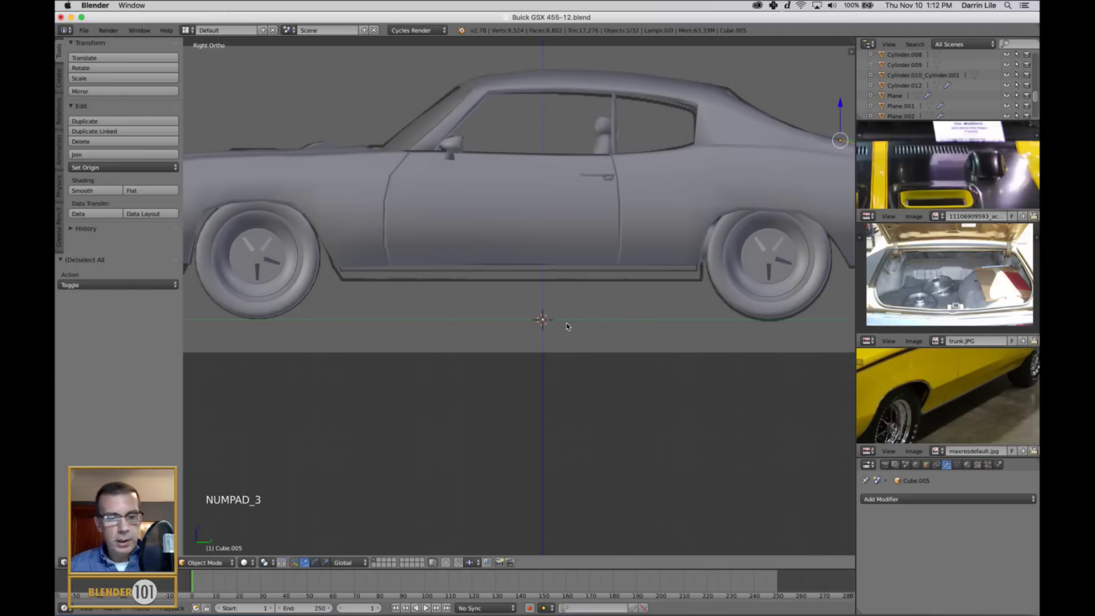
pyautogui.hotkey('shift', 'a')
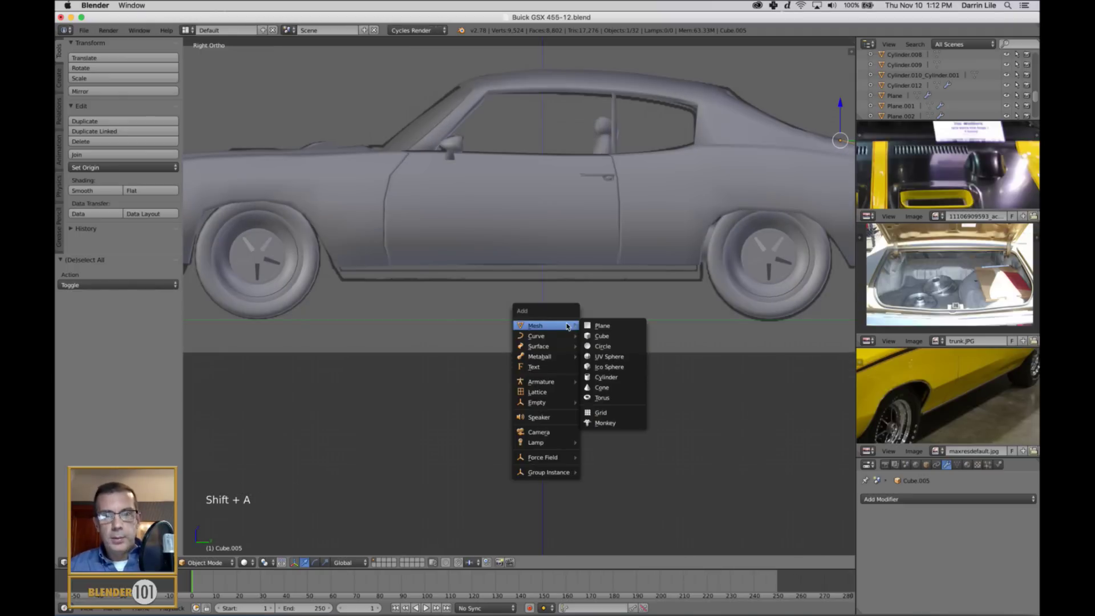
pyautogui.click(596, 336)
pyautogui.press('s')
pyautogui.press('z')
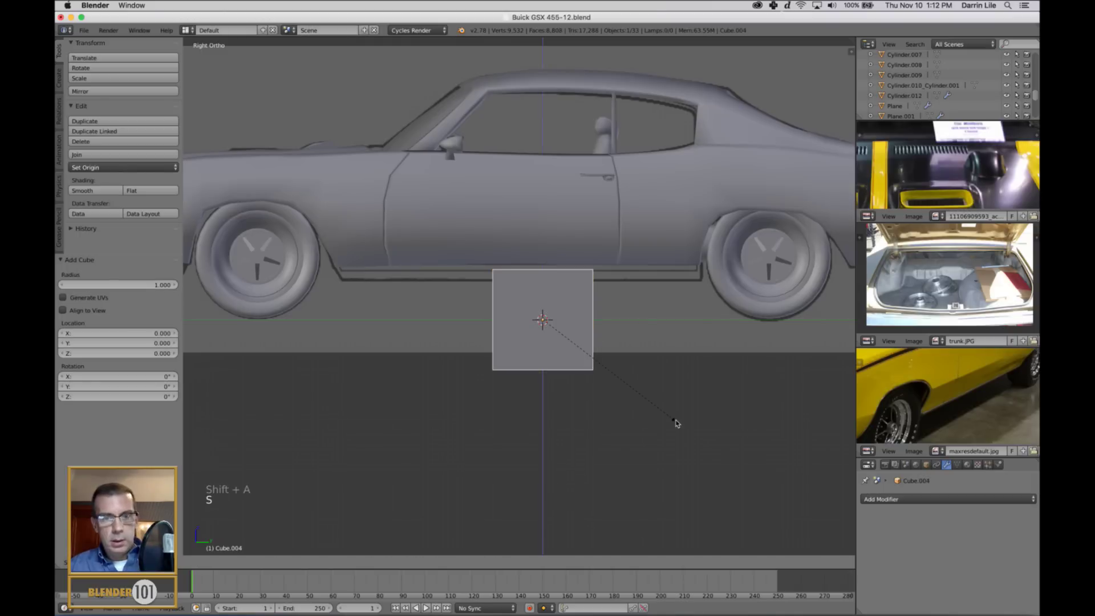
pyautogui.click(562, 318)
pyautogui.click(540, 285)
pyautogui.moveTo(540, 285); pyautogui.dragTo(549, 239)
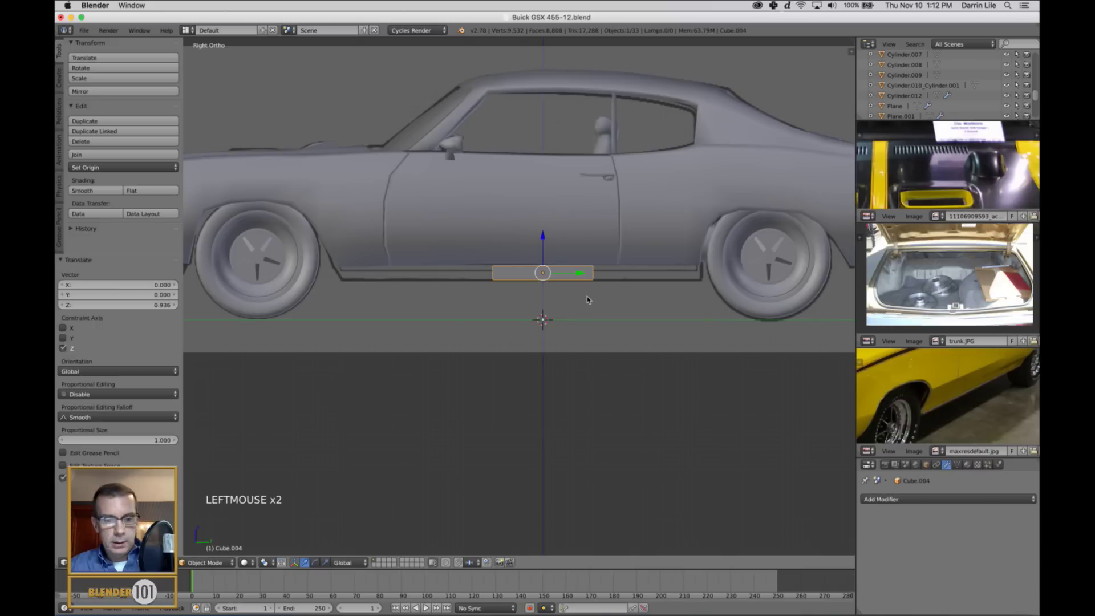
# Compare the flattened cube with the blueprint's rocker strip and scale its height by 1.115
pyautogui.press('a')
pyautogui.press('z')
pyautogui.press('z')
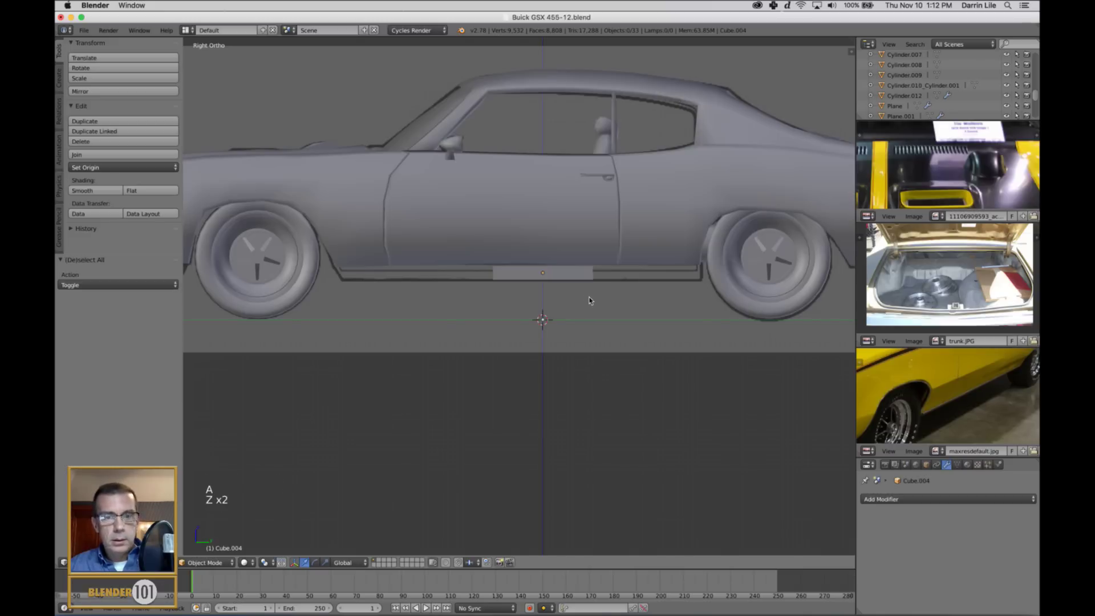
pyautogui.rightClick(584, 280)
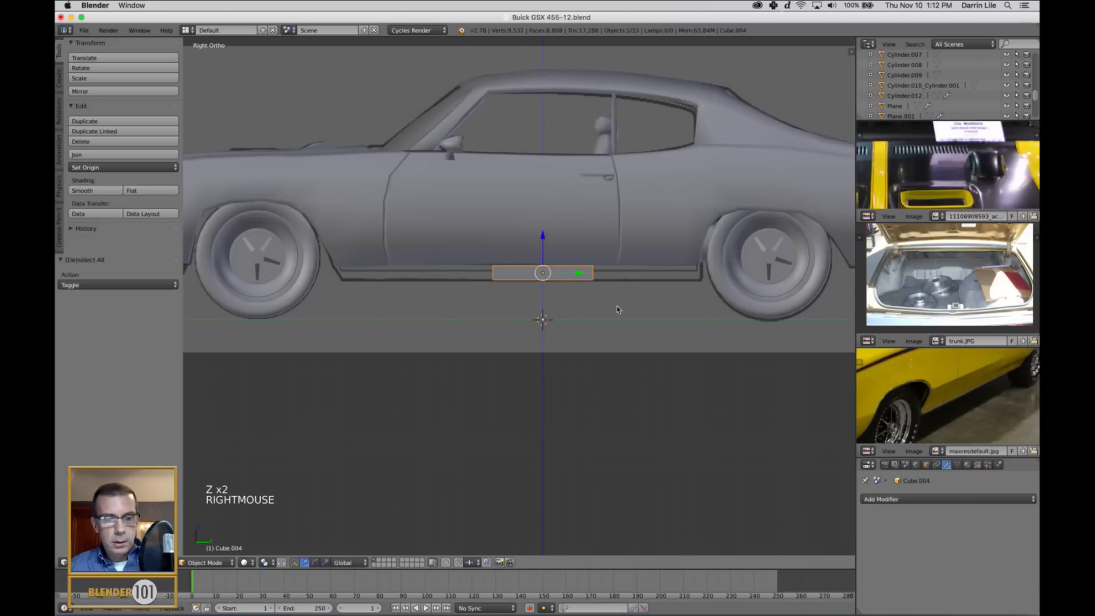
pyautogui.press('s')
pyautogui.press('z')
pyautogui.click(620, 311)
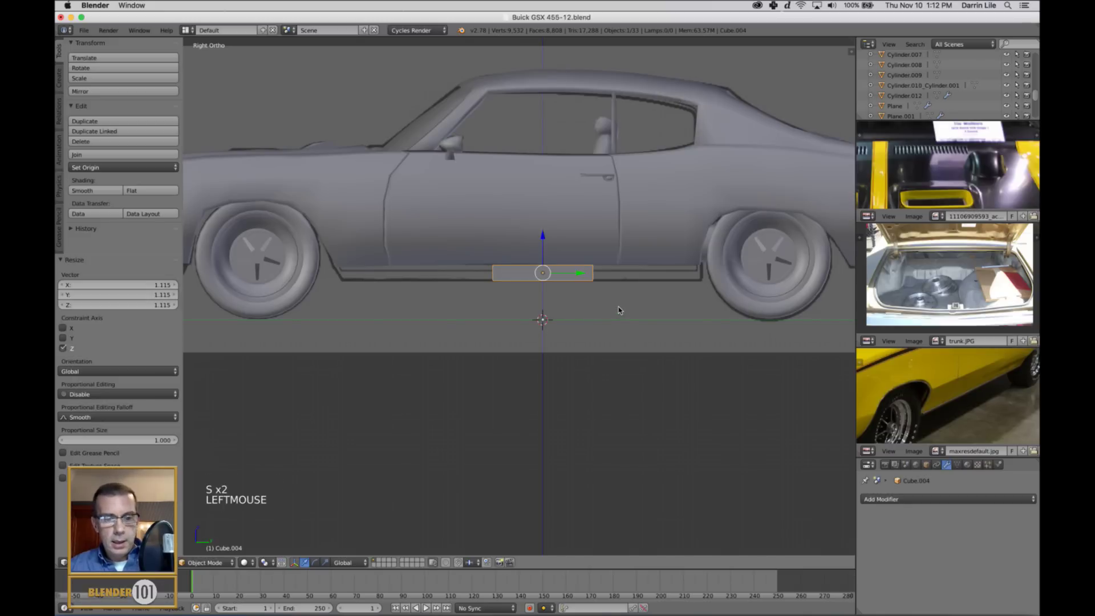
# Stretch the block along Y to span between the wheel wells, and shift it -0.442 along Y
pyautogui.press('s')
pyautogui.press('y')
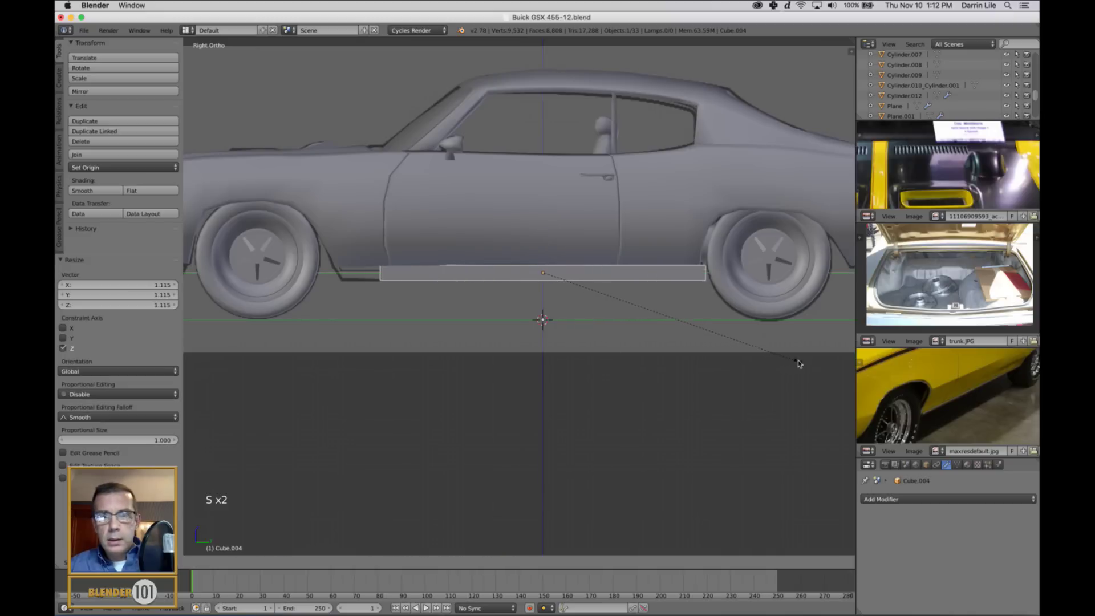
pyautogui.click(800, 359)
pyautogui.moveTo(576, 272); pyautogui.dragTo(557, 279)
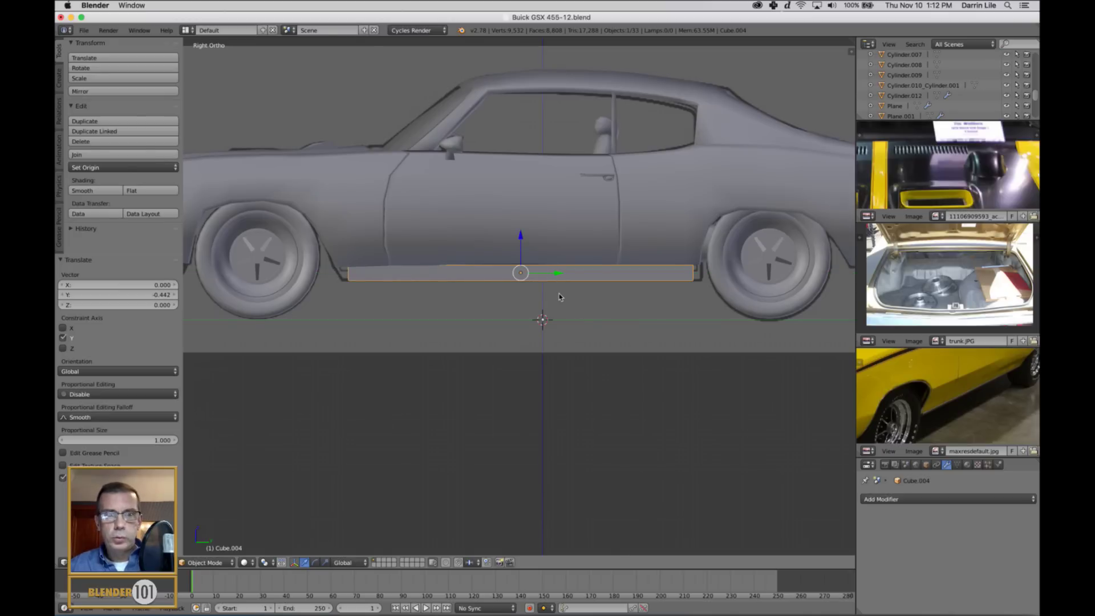
# Isolate the rocker panel block in object mode by hiding all unselected objects
pyautogui.hotkey('ctrl', 'Tab')
pyautogui.hotkey('ctrl', 'Tab')
pyautogui.press('Tab')
pyautogui.moveTo(558, 297); pyautogui.dragTo(537, 325, button='middle')
pyautogui.press('Tab')
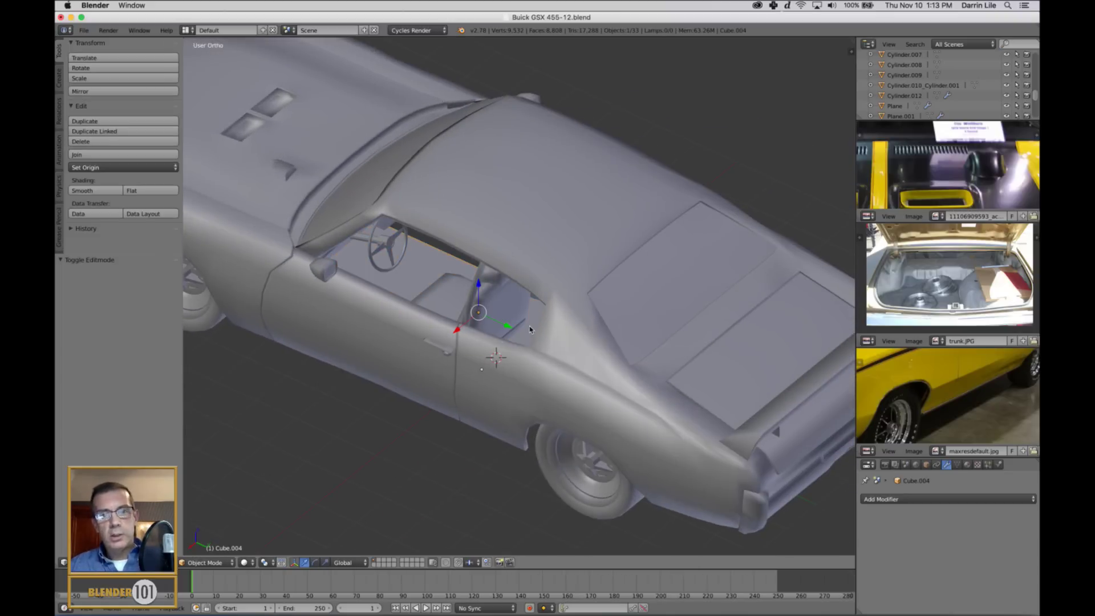
pyautogui.moveTo(433, 370); pyautogui.dragTo(460, 352, button='middle')
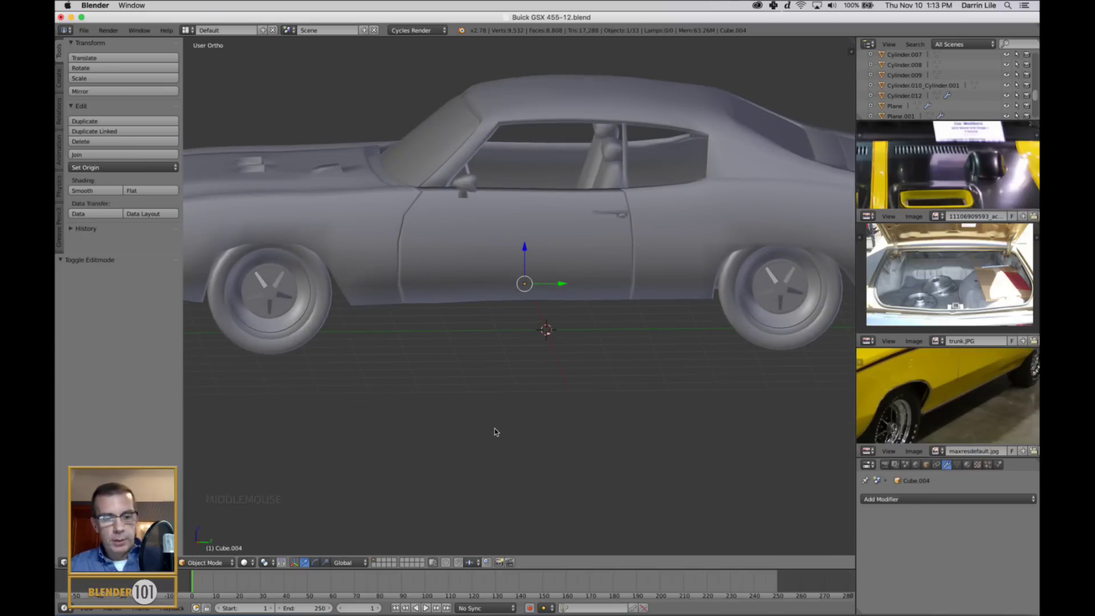
pyautogui.hotkey('shift', 'h')
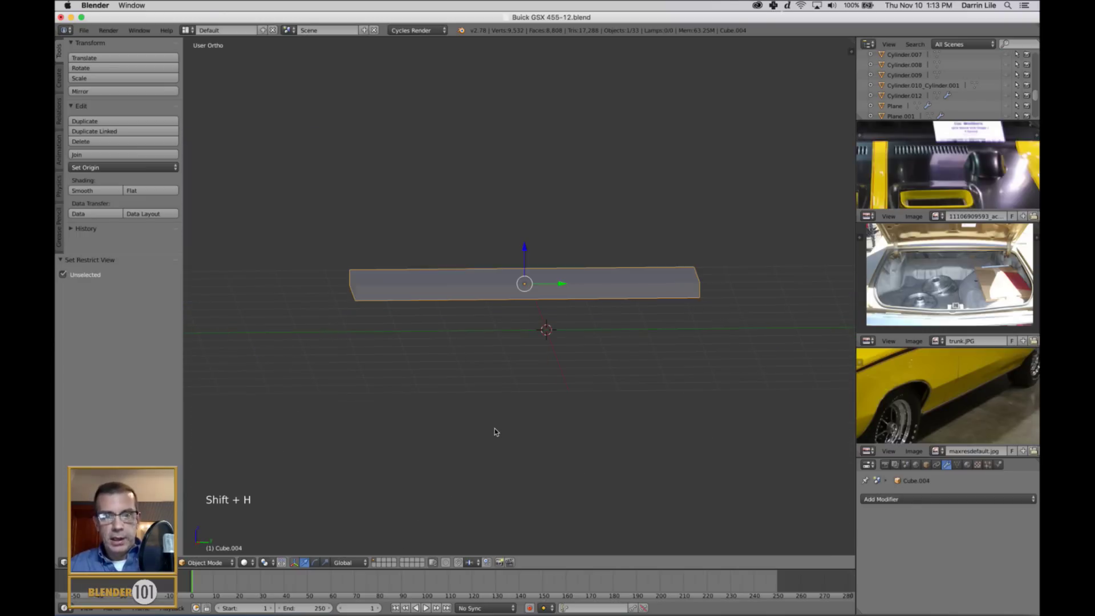
# Add one centred lengthwise loop cut to the rocker panel block in top view
pyautogui.press('KP_7')
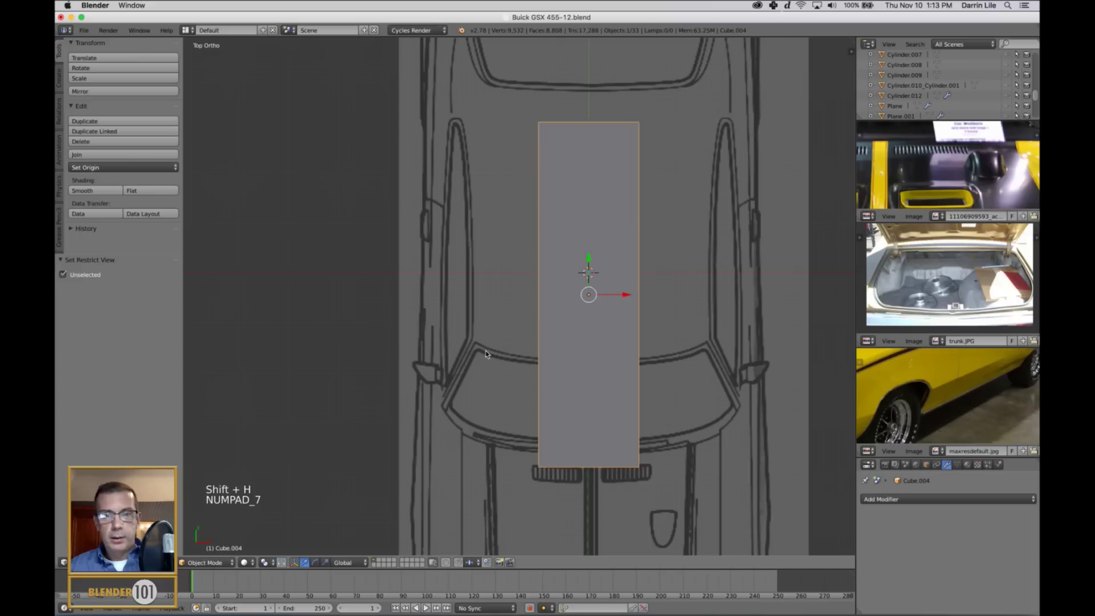
pyautogui.hotkey('ctrl', 'r')
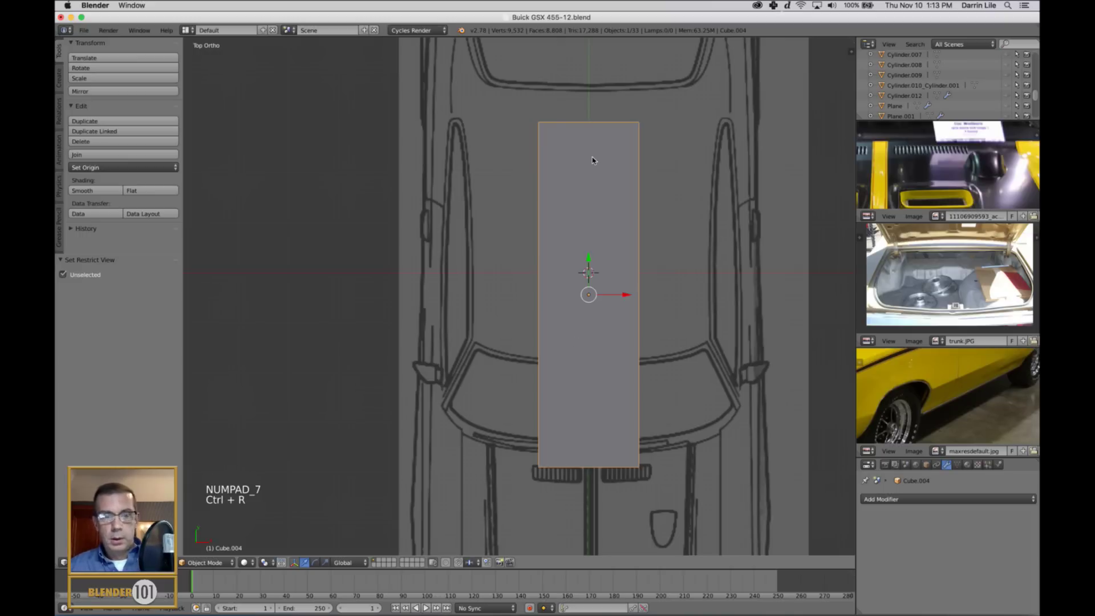
pyautogui.press('Tab')
pyautogui.hotkey('ctrl', 'r')
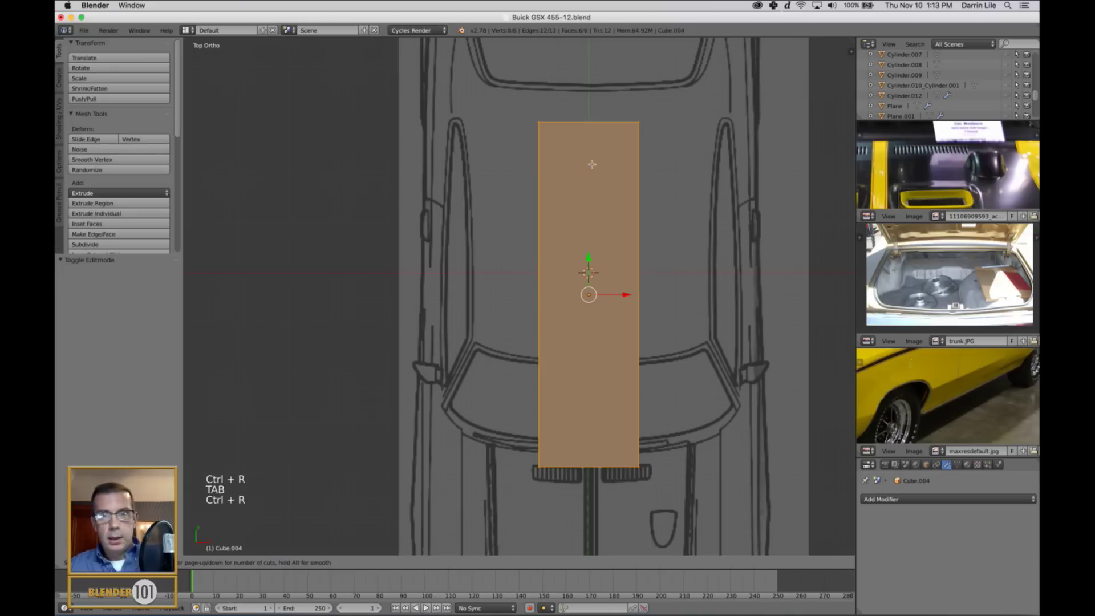
pyautogui.click(597, 130)
pyautogui.rightClick(598, 130)
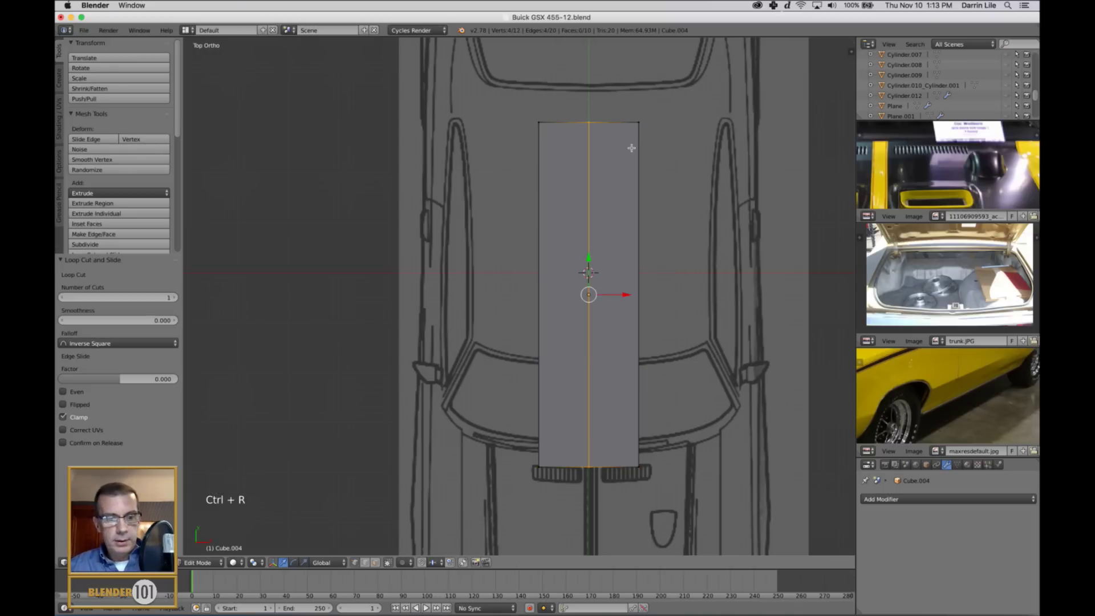
# Delete the faces of the rocker panel block's half on the negative X side of the centre cut
pyautogui.hotkey('ctrl', 'Tab')
pyautogui.click(569, 239)
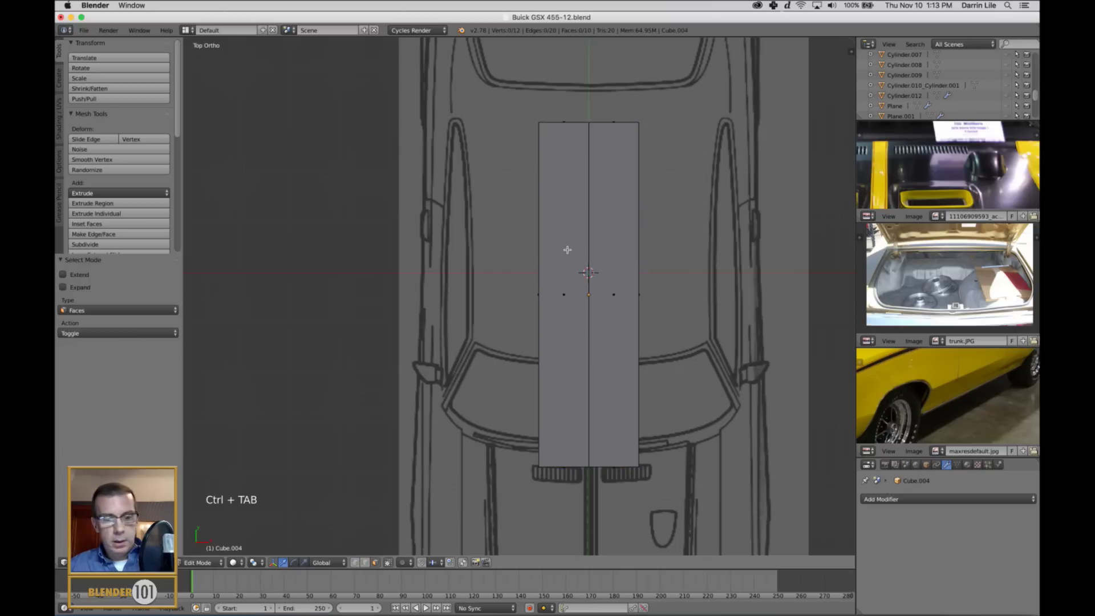
pyautogui.press('z')
pyautogui.press('b')
pyautogui.moveTo(496, 86); pyautogui.dragTo(581, 525)
pyautogui.press('x')
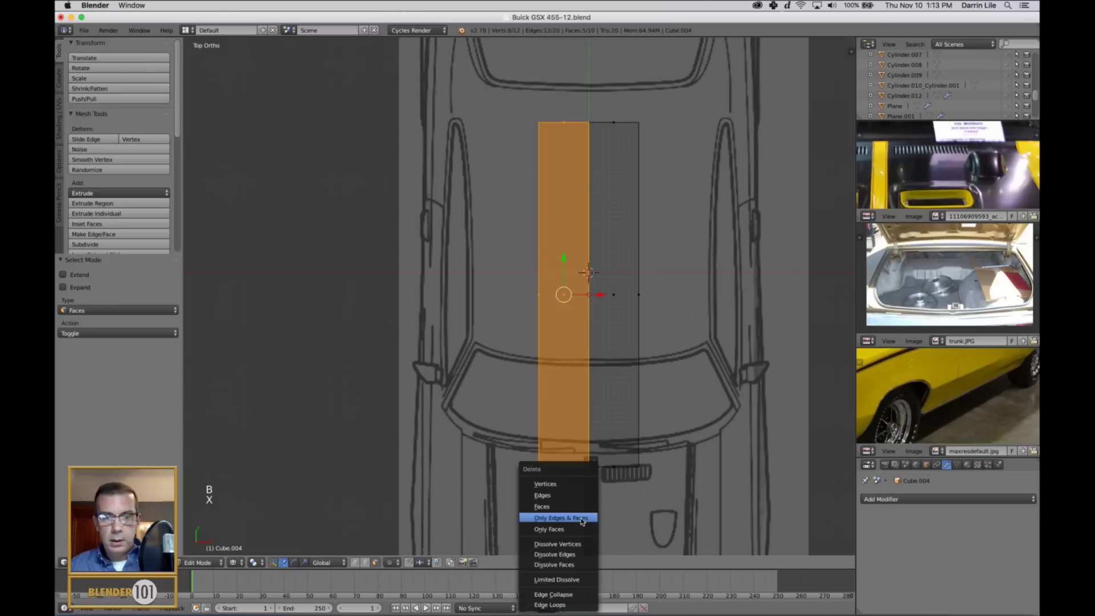
pyautogui.click(560, 506)
pyautogui.press('a')
# Add a Mirror modifier to the remaining half of the block
pyautogui.press('Tab')
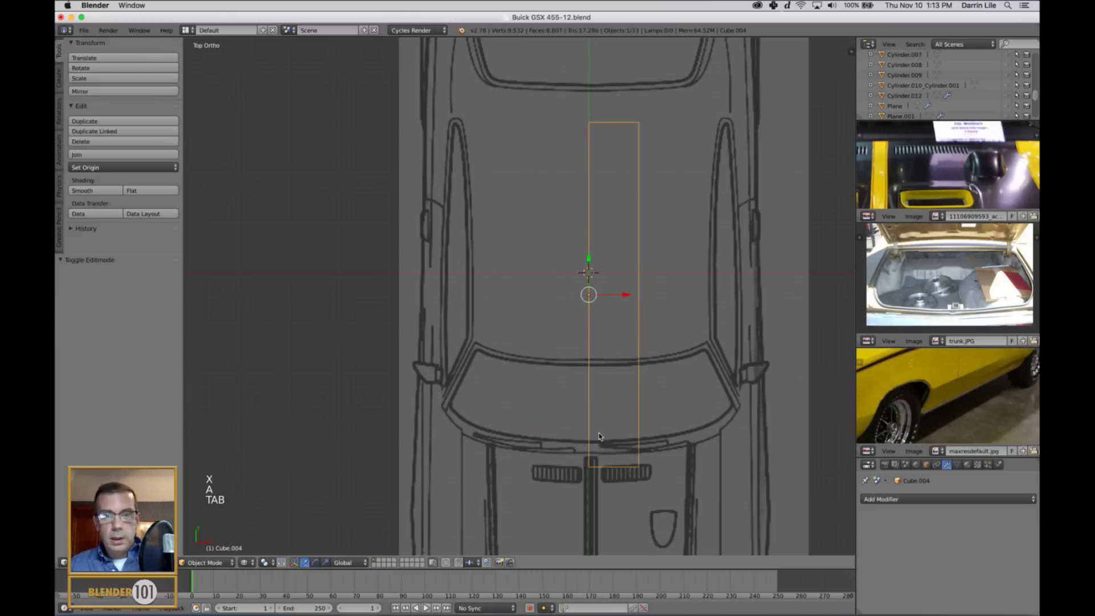
pyautogui.click(906, 499)
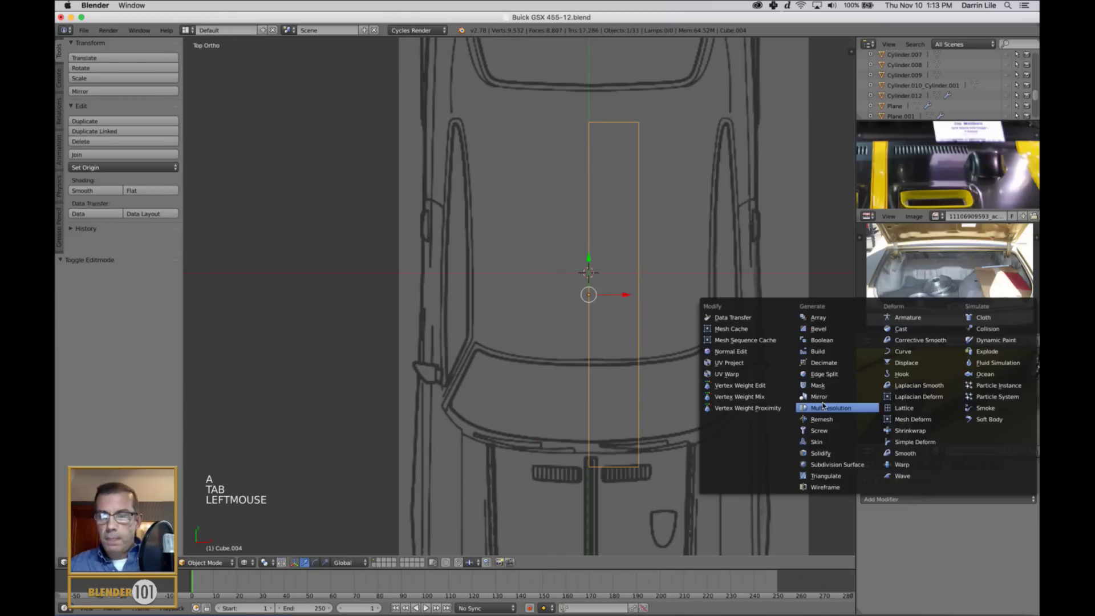
pyautogui.click(818, 397)
# Move the half block's outer side face 2.355 along X to meet the car's body side
pyautogui.press('Tab')
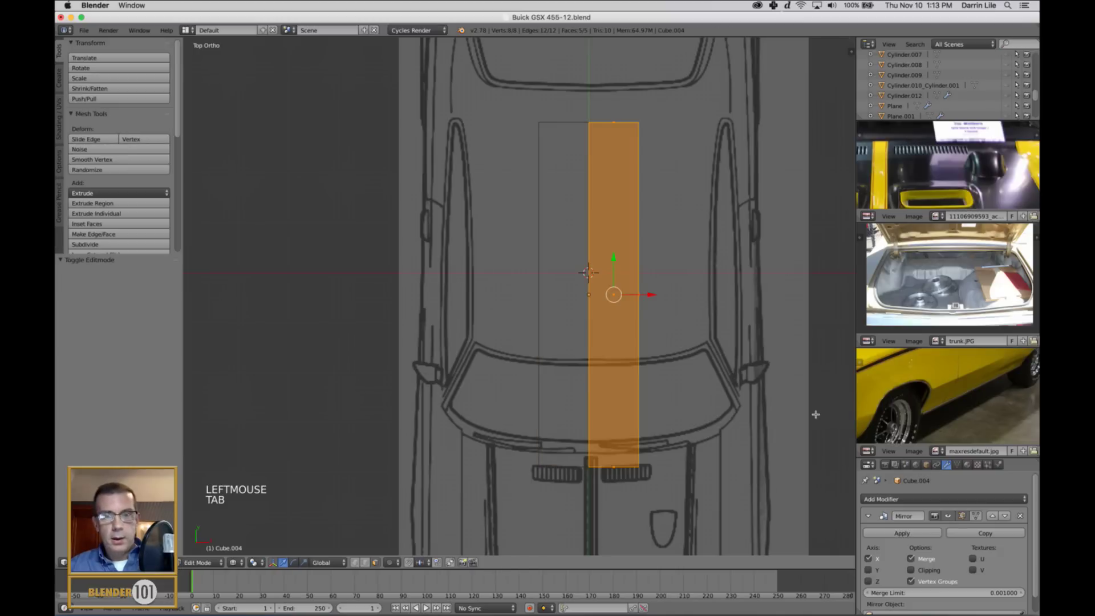
pyautogui.rightClick(655, 298)
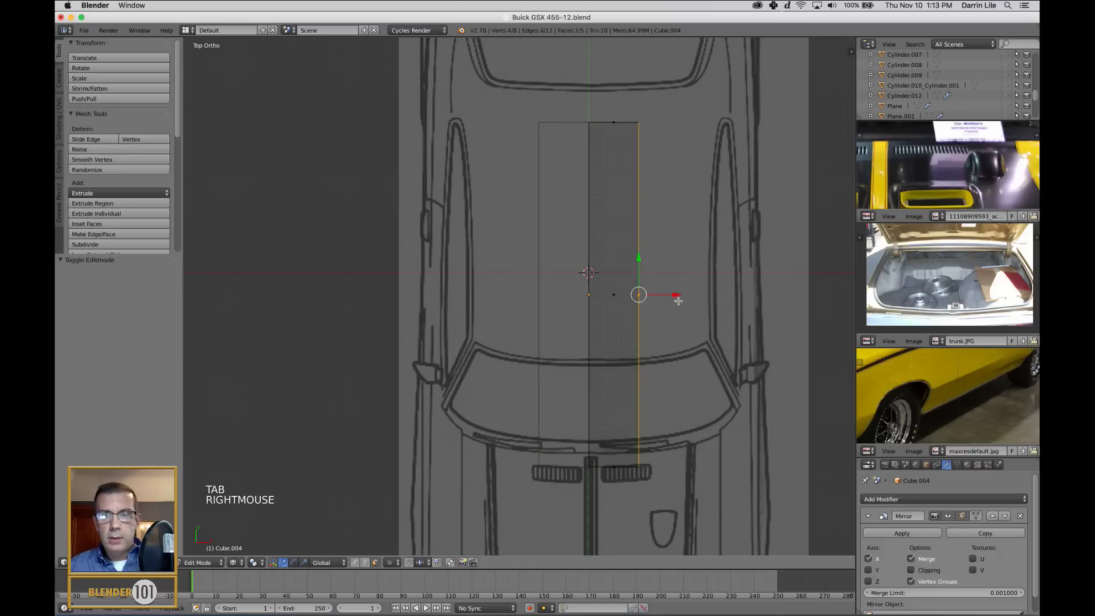
pyautogui.moveTo(677, 301); pyautogui.dragTo(793, 333)
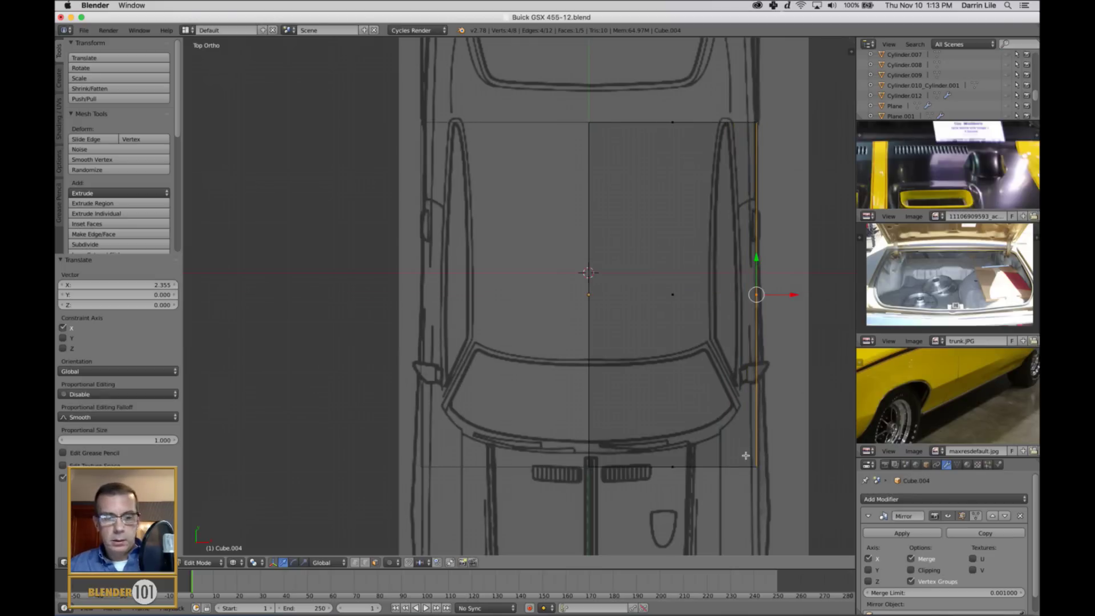
pyautogui.moveTo(760, 471); pyautogui.dragTo(712, 431, button='middle')
pyautogui.press('z')
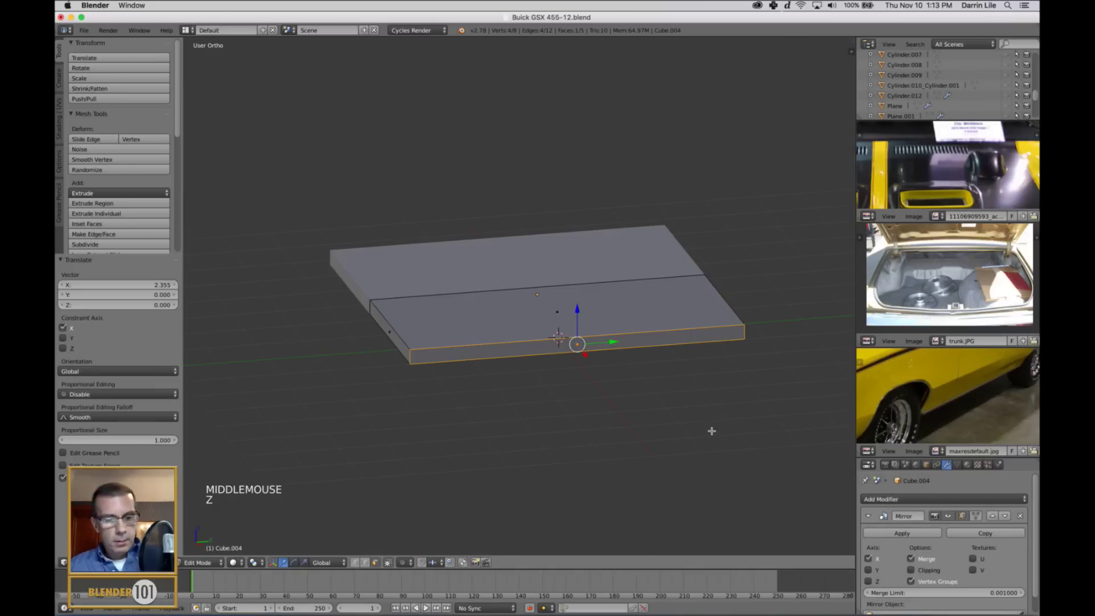
# Reveal all hidden car parts in object mode and deselect everything
pyautogui.hotkey('alt', 'h')
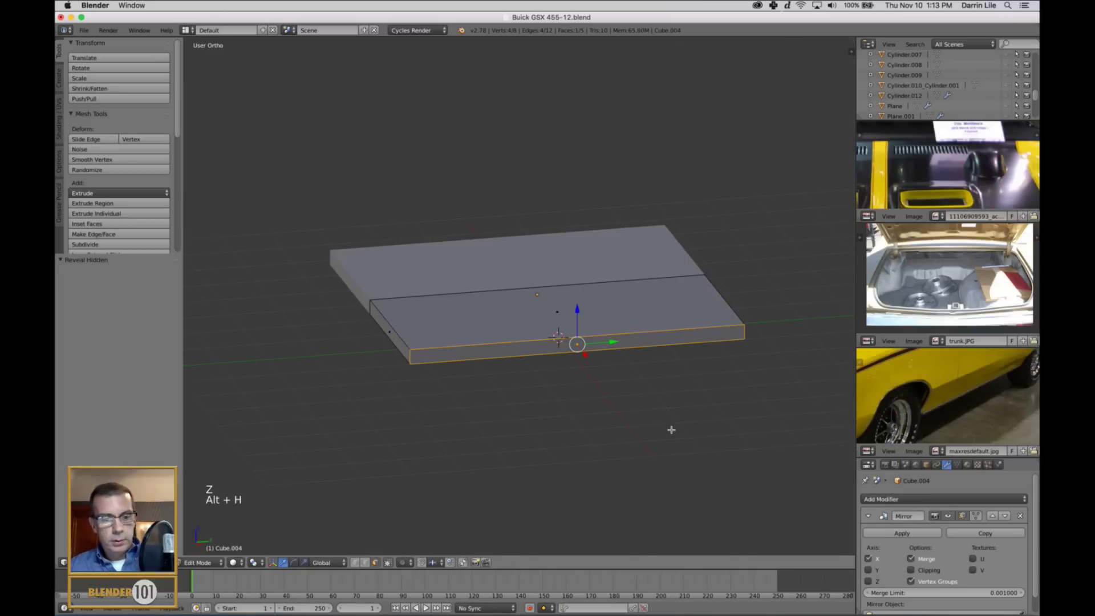
pyautogui.press('a')
pyautogui.press('Tab')
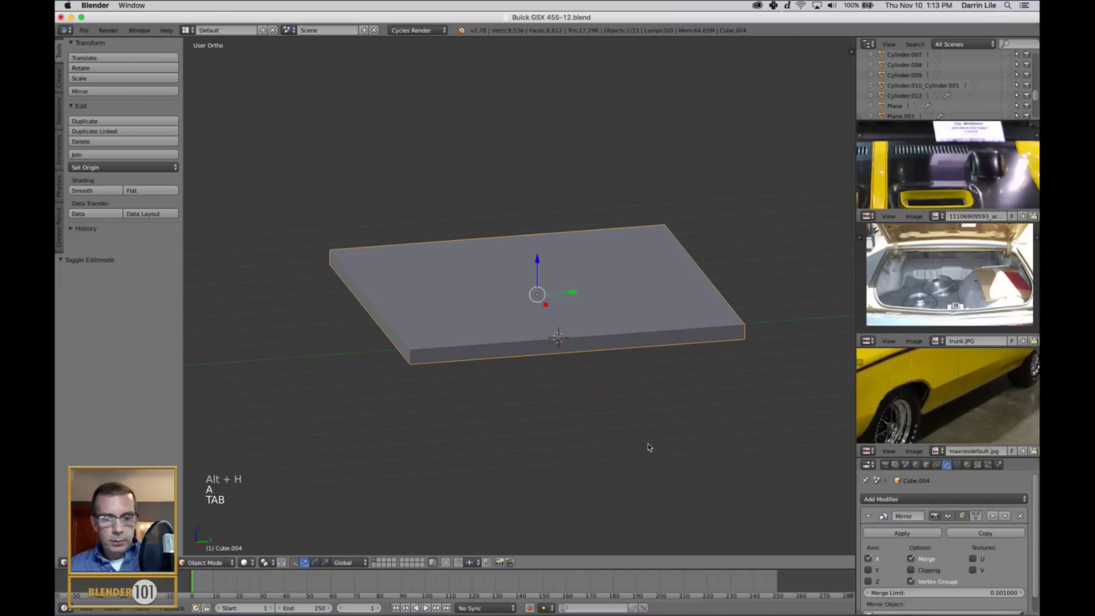
pyautogui.hotkey('alt', 'h')
pyautogui.moveTo(642, 407)
pyautogui.mouseDown(button='middle')
pyautogui.moveTo(642, 394)
pyautogui.moveTo(629, 394)
pyautogui.mouseUp(button='middle')
pyautogui.moveTo(633, 397); pyautogui.dragTo(625, 399, button='middle')
pyautogui.press('Tab')
pyautogui.press('a')
pyautogui.press('a')
pyautogui.press('a')
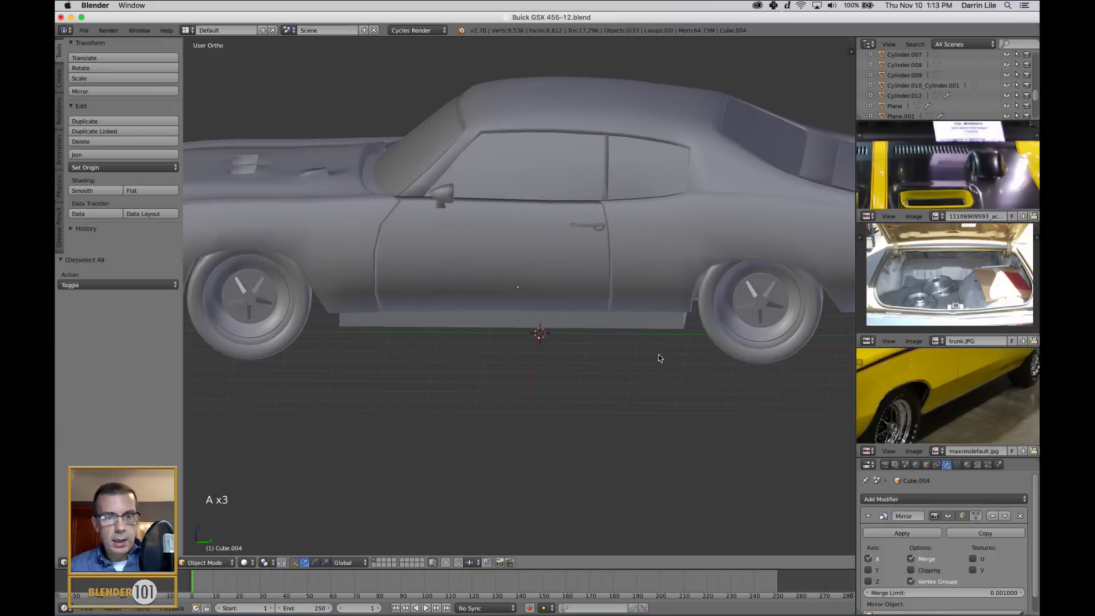
pyautogui.press('z')
pyautogui.moveTo(660, 347); pyautogui.dragTo(666, 341, button='middle')
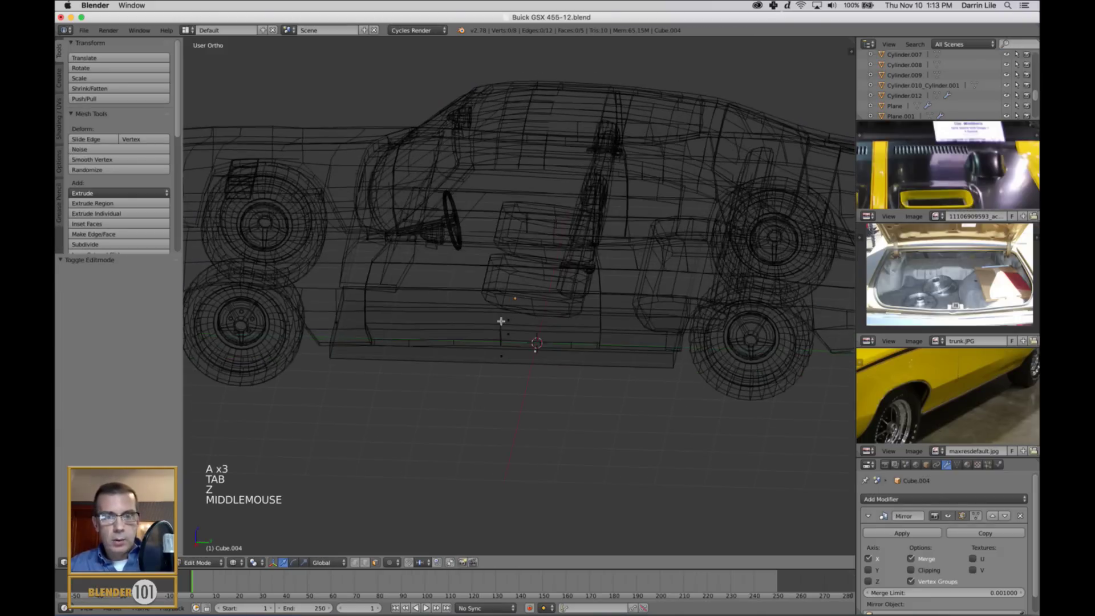
pyautogui.rightClick(523, 325)
pyautogui.moveTo(563, 416); pyautogui.dragTo(566, 410, button='middle')
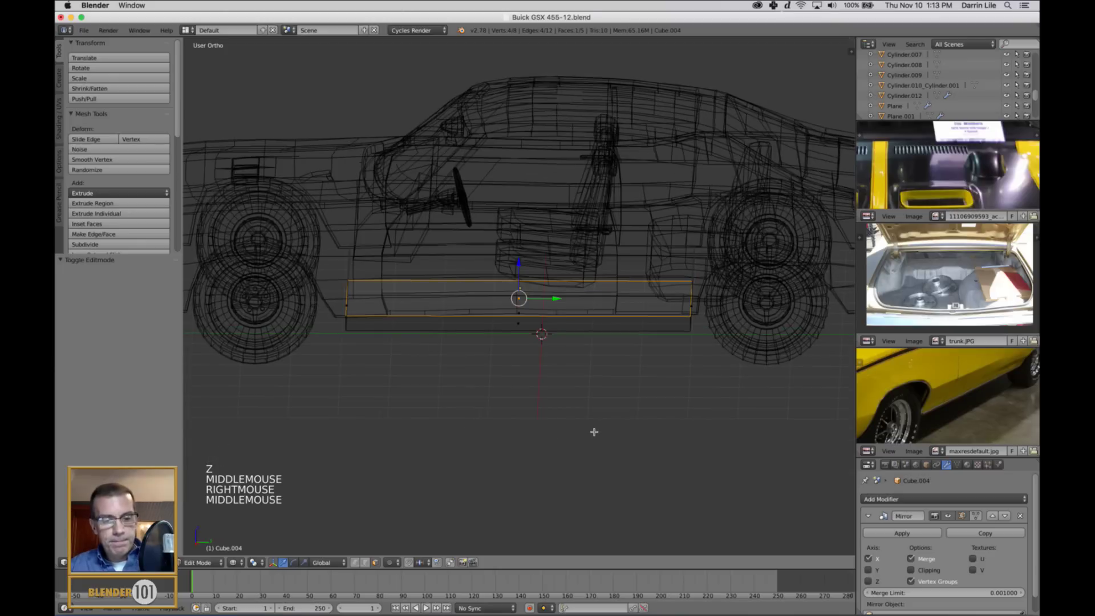
pyautogui.press('a')
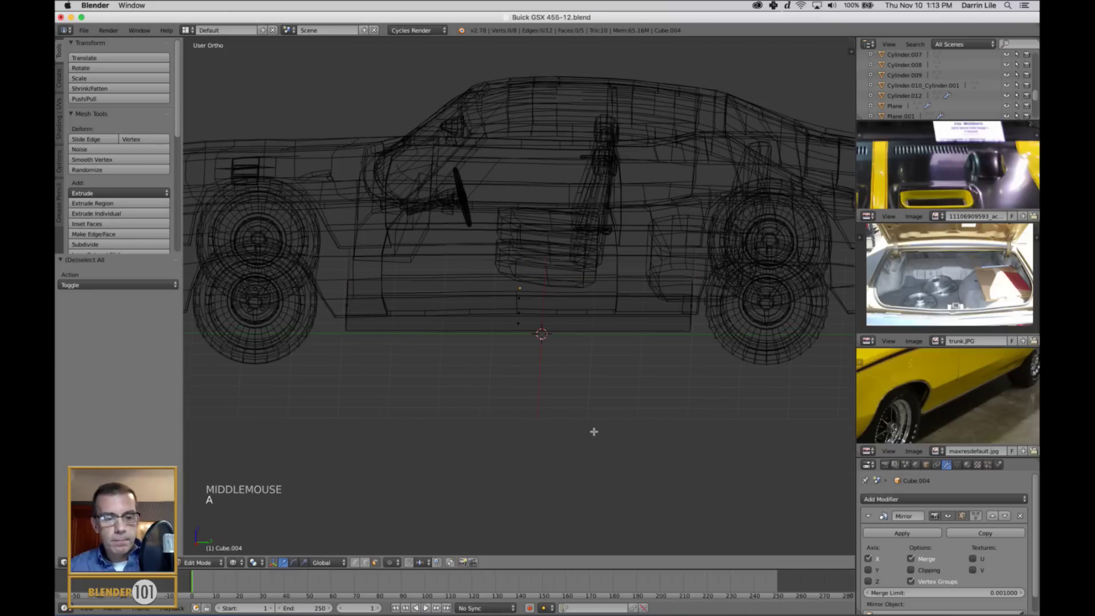
pyautogui.press('super+z')
pyautogui.press('z')
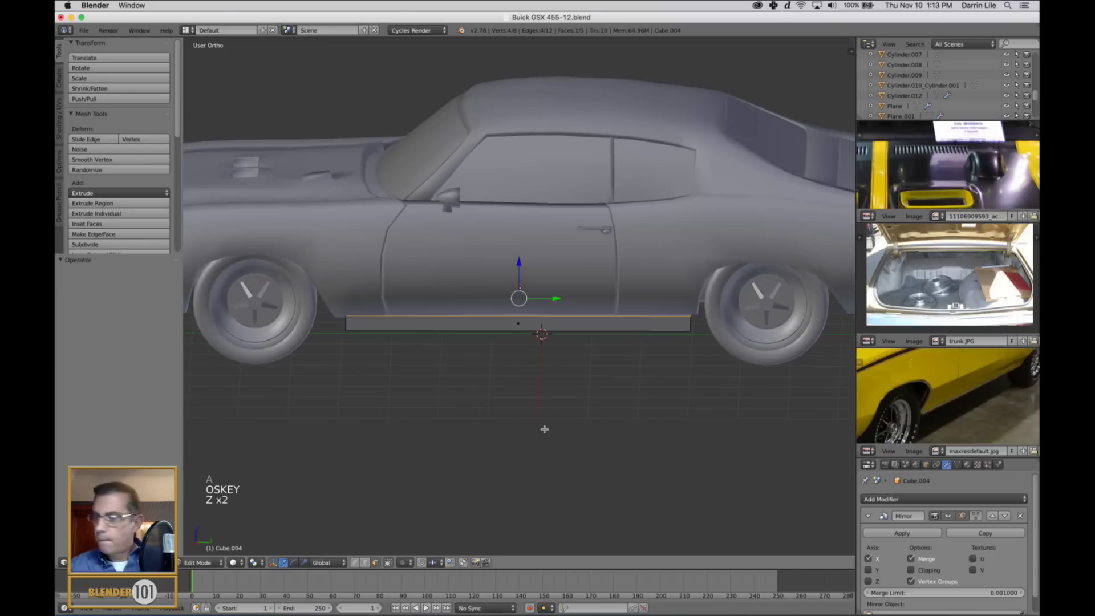
# Slant the panel's front end in right view by shifting its upper front vertices along Y and its lower front vertices -0.062 along Y
pyautogui.press('KP_3')
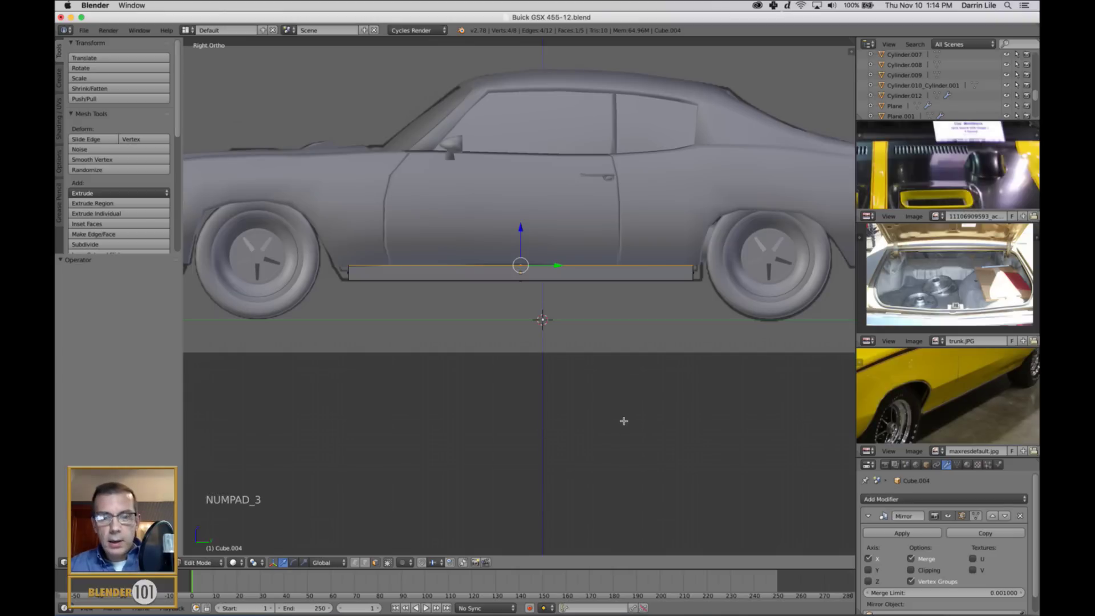
pyautogui.press('s')
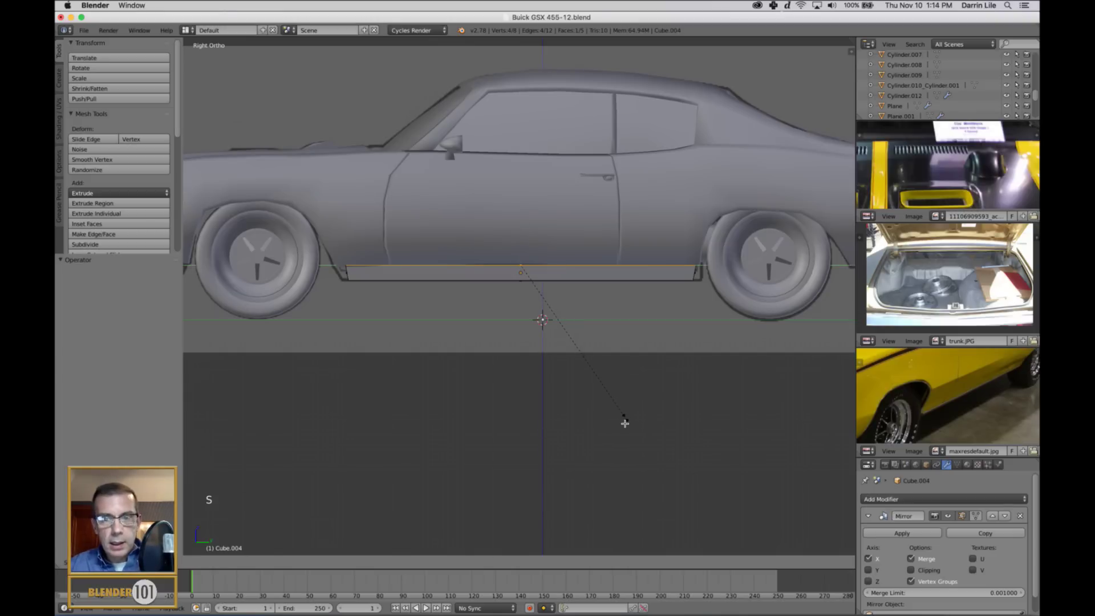
pyautogui.rightClick(625, 423)
pyautogui.hotkey('ctrl', 'Tab')
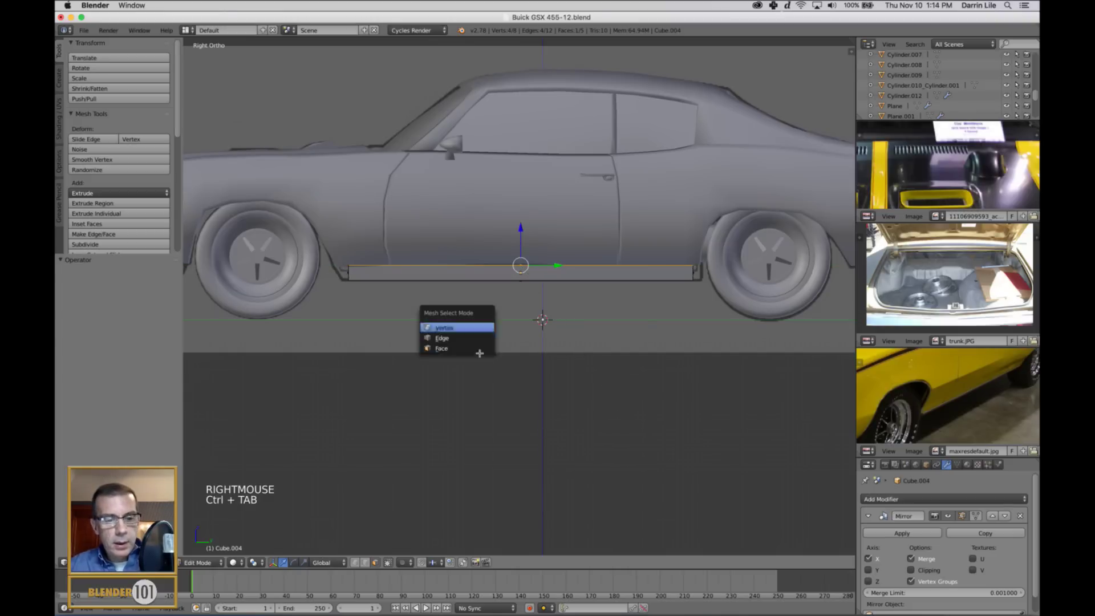
pyautogui.click(479, 352)
pyautogui.press('z')
pyautogui.press('a')
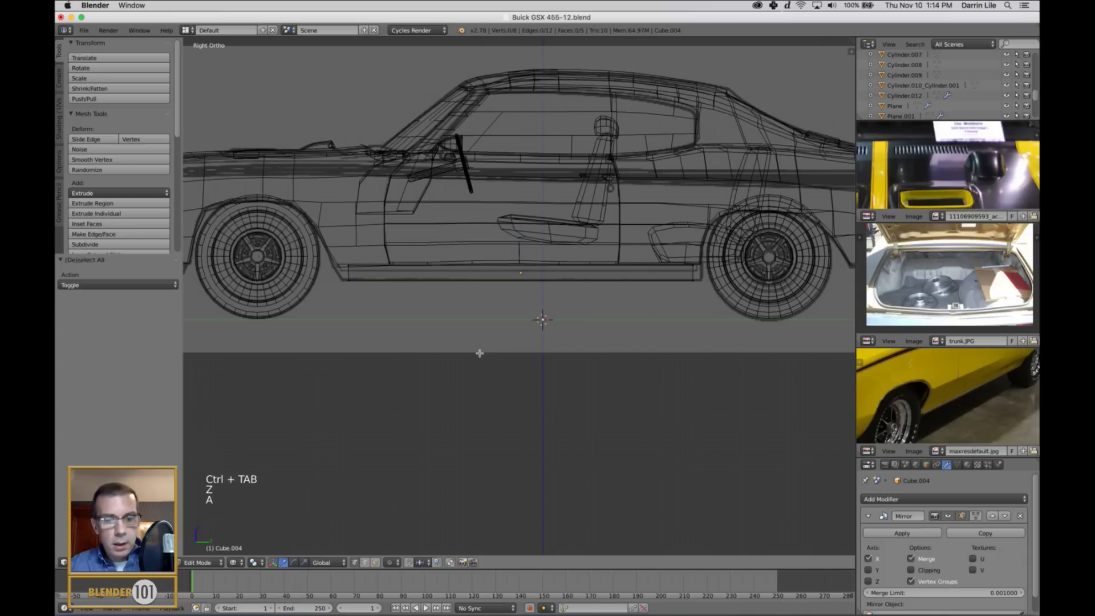
pyautogui.press('b')
pyautogui.moveTo(330, 253); pyautogui.dragTo(367, 277)
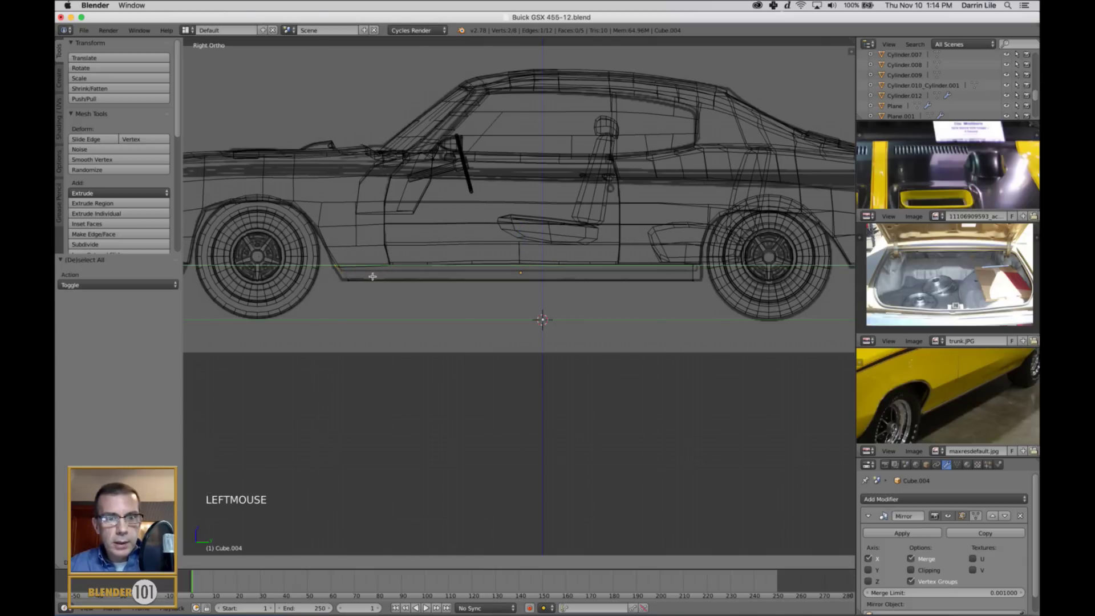
pyautogui.moveTo(375, 277)
pyautogui.mouseDown()
pyautogui.moveTo(365, 292)
pyautogui.moveTo(389, 283)
pyautogui.mouseUp()
pyautogui.press('a')
pyautogui.press('b')
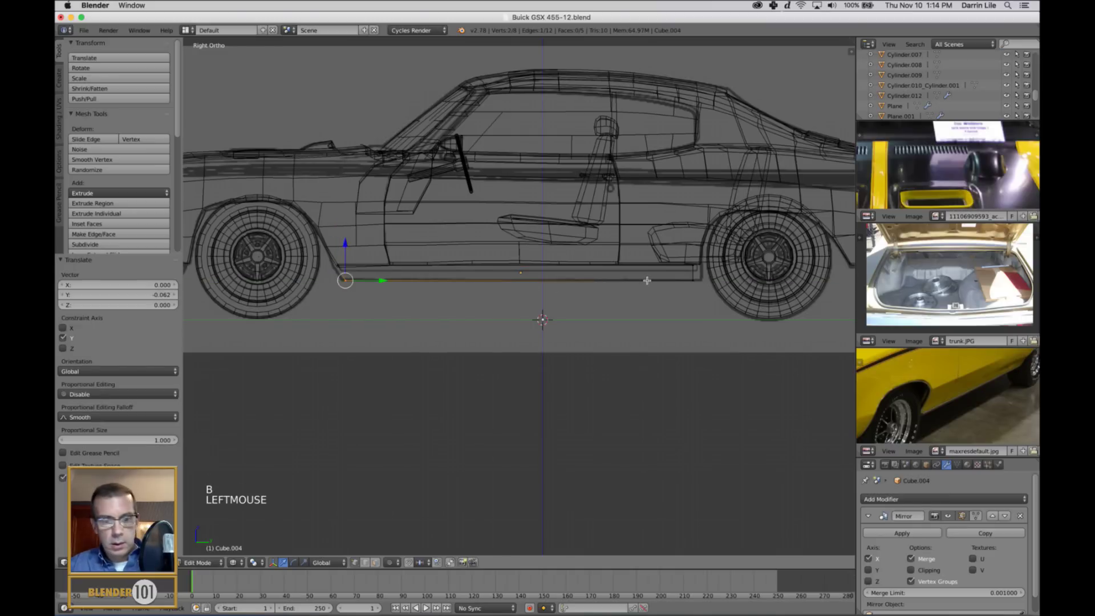
# Shift the panel's rear end vertices along Y to the blueprint's edge at the rear wheel well
pyautogui.press('a')
pyautogui.press('b')
pyautogui.moveTo(674, 259); pyautogui.dragTo(710, 315)
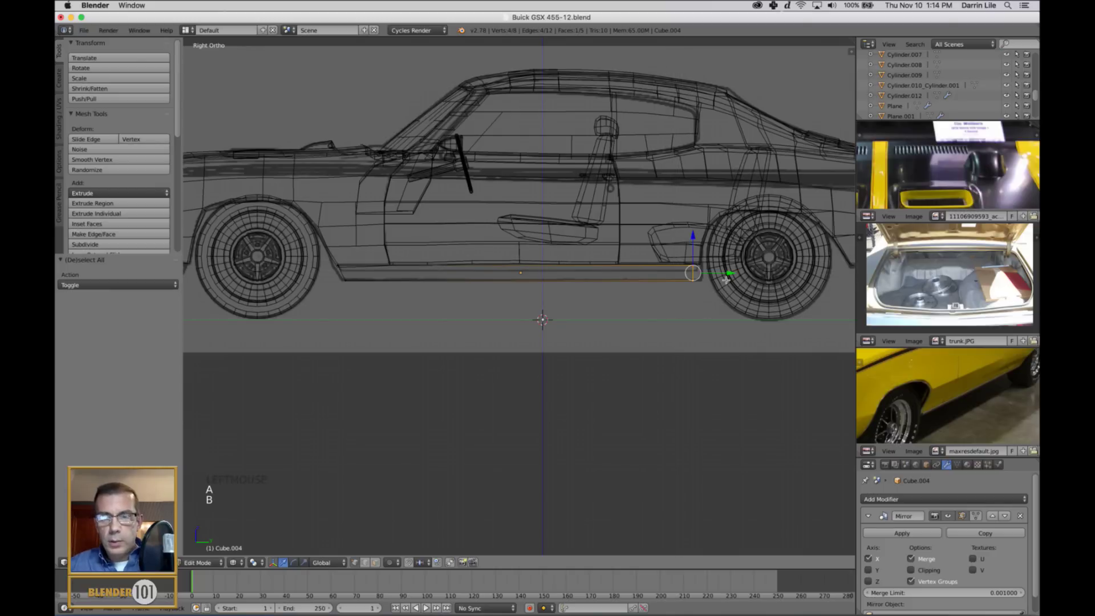
pyautogui.moveTo(726, 279); pyautogui.dragTo(734, 280)
pyautogui.press('Tab')
# Select the rocker panel object in solid shading and inspect its sides from beneath the car
pyautogui.scroll(3, 547, 295)
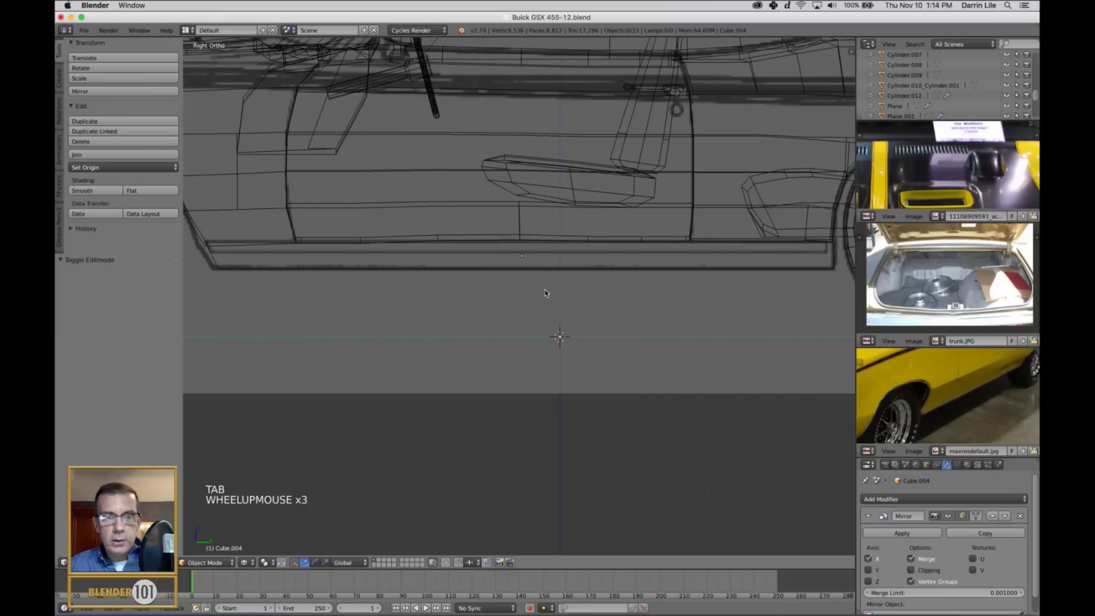
pyautogui.moveTo(545, 293); pyautogui.dragTo(480, 288, button='middle')
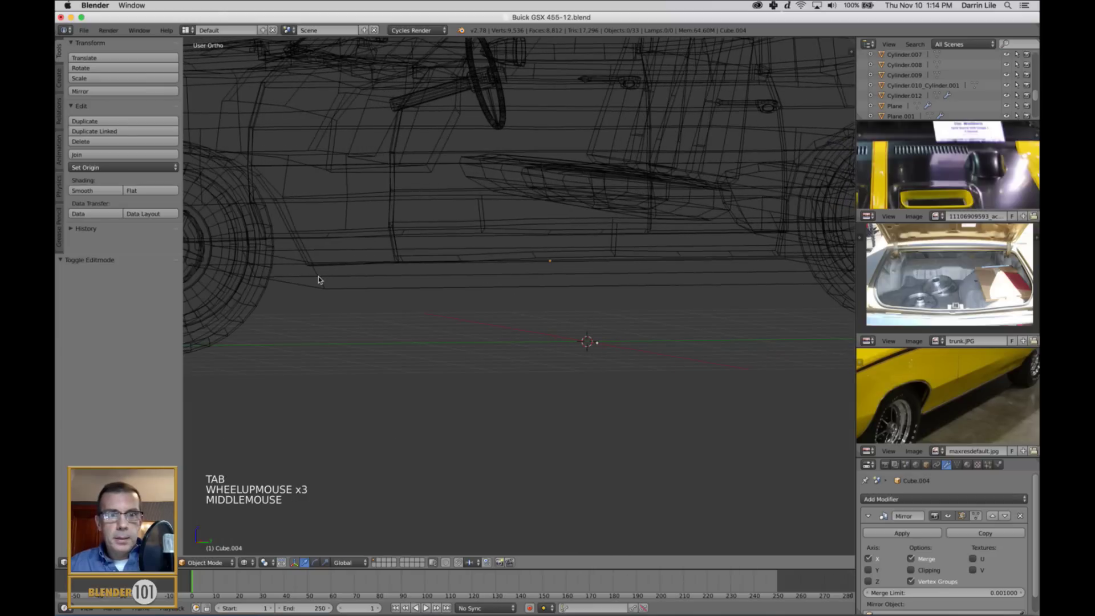
pyautogui.rightClick(411, 284)
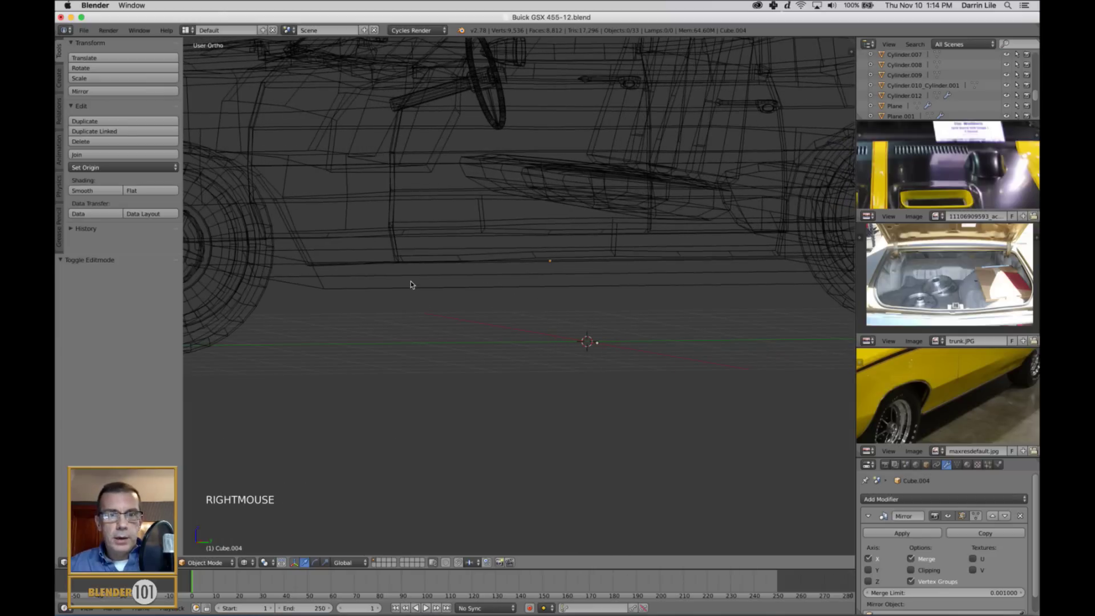
pyautogui.rightClick(319, 282)
pyautogui.moveTo(406, 306); pyautogui.dragTo(417, 309, button='middle')
pyautogui.press('z')
pyautogui.scroll(-2, 553, 324)
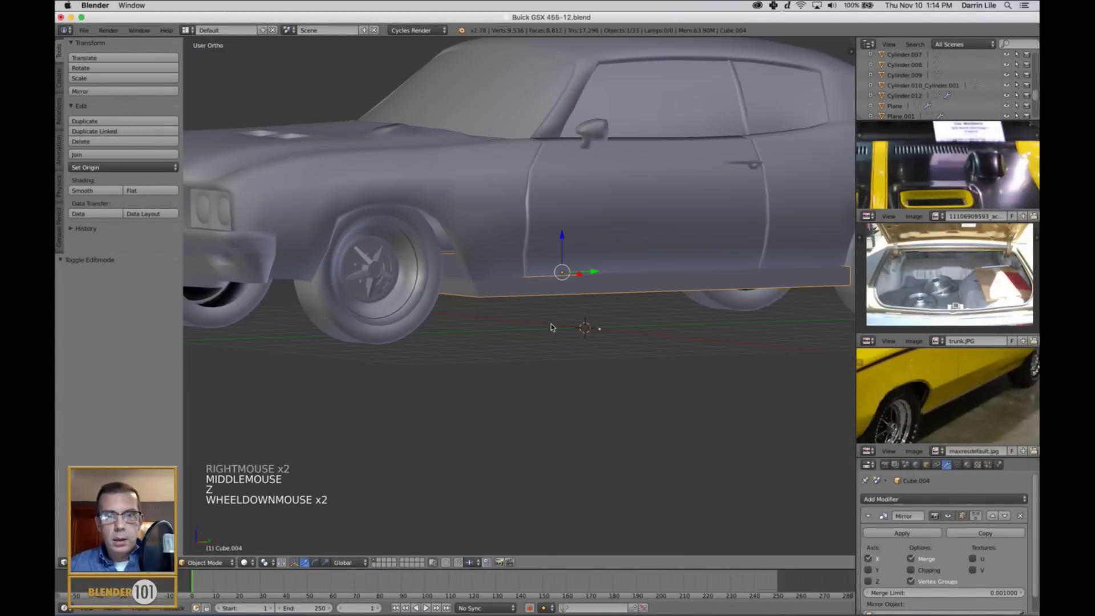
pyautogui.moveTo(553, 323); pyautogui.dragTo(577, 325, button='middle')
pyautogui.keyDown('shift'); pyautogui.moveTo(727, 269); pyautogui.dragTo(655, 285, button='middle'); pyautogui.keyUp('shift')
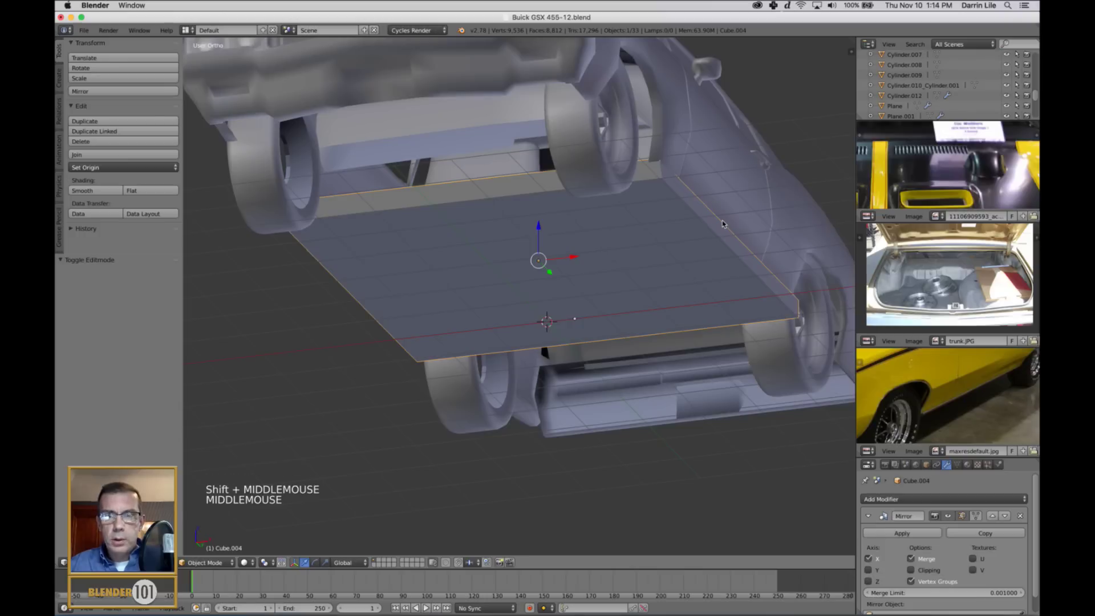
pyautogui.press('Tab')
pyautogui.press('Tab')
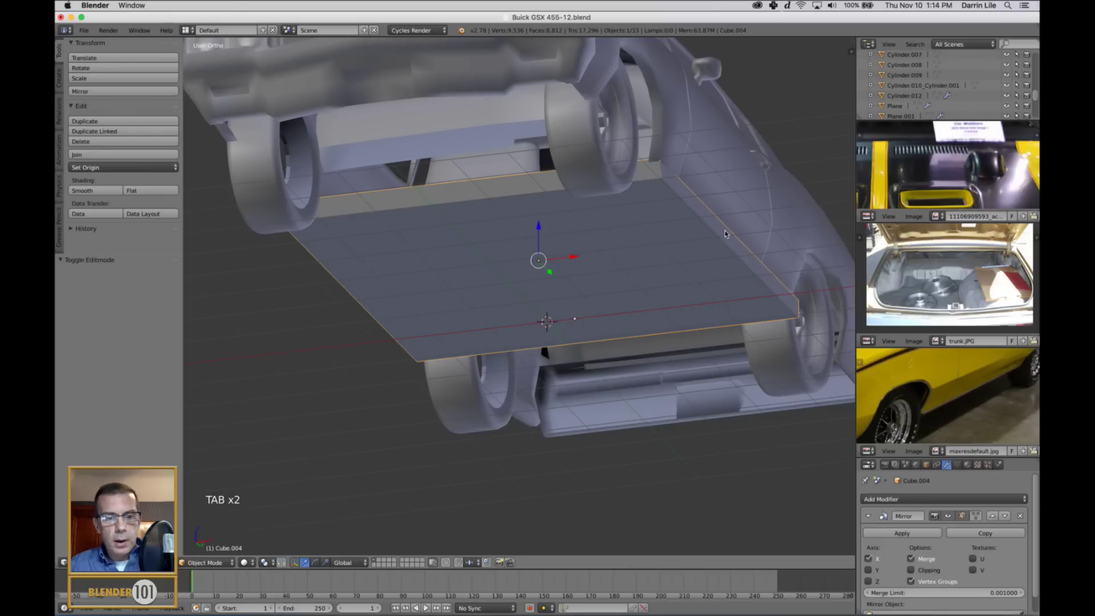
# Move the panel's outer side face -0.188 along X, inward from the body side
pyautogui.press('Tab')
pyautogui.hotkey('ctrl', 'Tab')
pyautogui.click(729, 253)
pyautogui.rightClick(725, 239)
pyautogui.moveTo(765, 240); pyautogui.dragTo(756, 254)
pyautogui.moveTo(747, 278); pyautogui.dragTo(747, 283, button='middle')
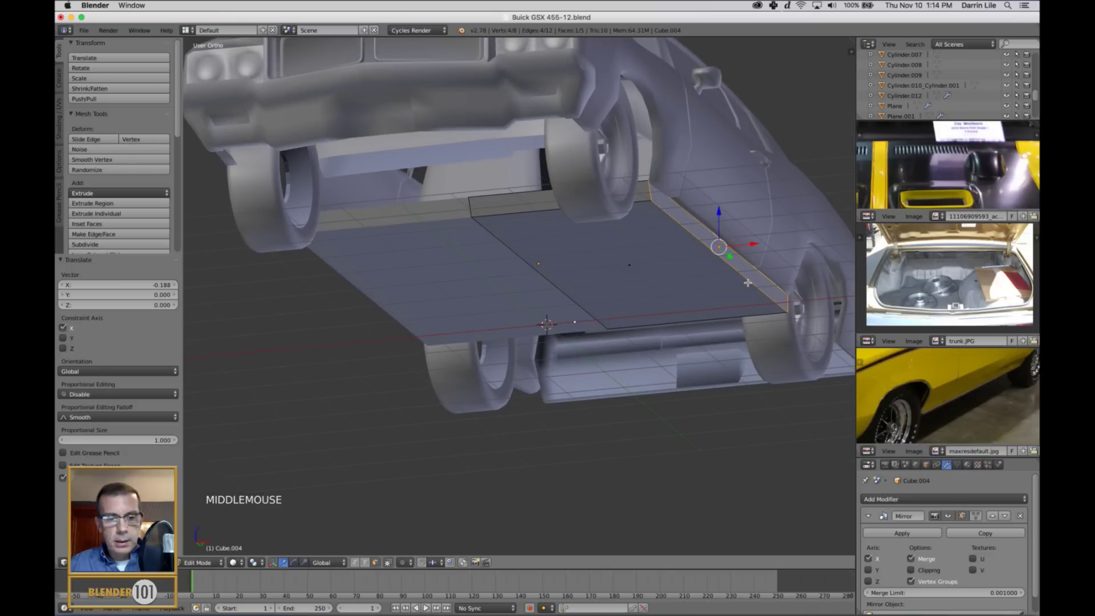
# Extrude the panel's outer side face slightly outward to form a narrow strip along the body
pyautogui.press('e')
pyautogui.press('e')
pyautogui.click(749, 256)
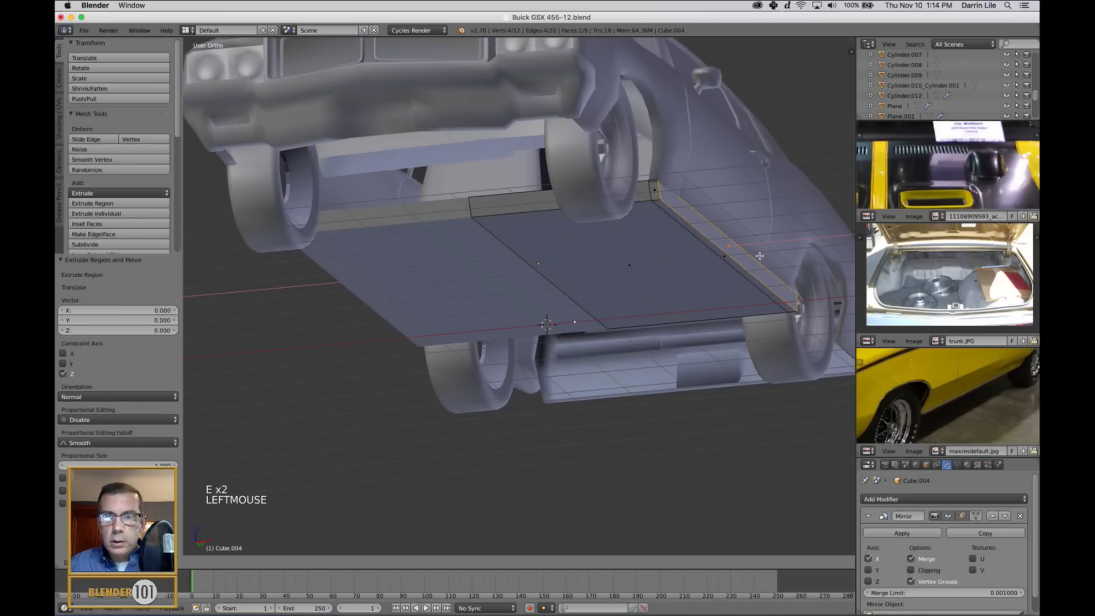
pyautogui.moveTo(760, 257); pyautogui.dragTo(762, 259)
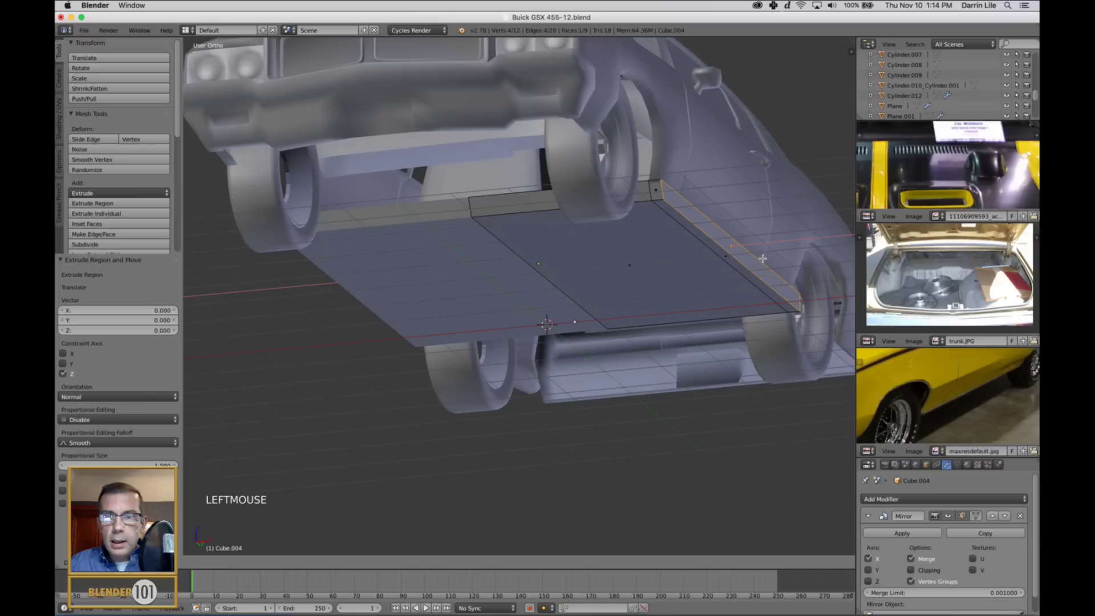
# Move the lower outer edge of the extruded strip -0.078 along X to angle the side inward, and return to object mode
pyautogui.hotkey('ctrl', 'Tab')
pyautogui.click(741, 274)
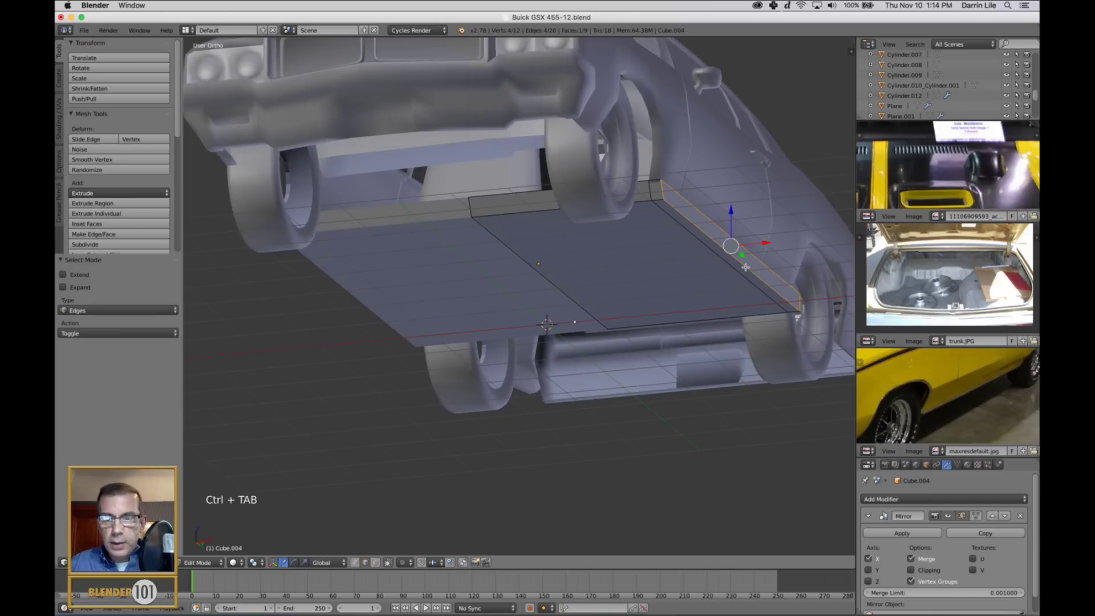
pyautogui.rightClick(745, 266)
pyautogui.moveTo(767, 253); pyautogui.dragTo(750, 262)
pyautogui.rightClick(697, 245)
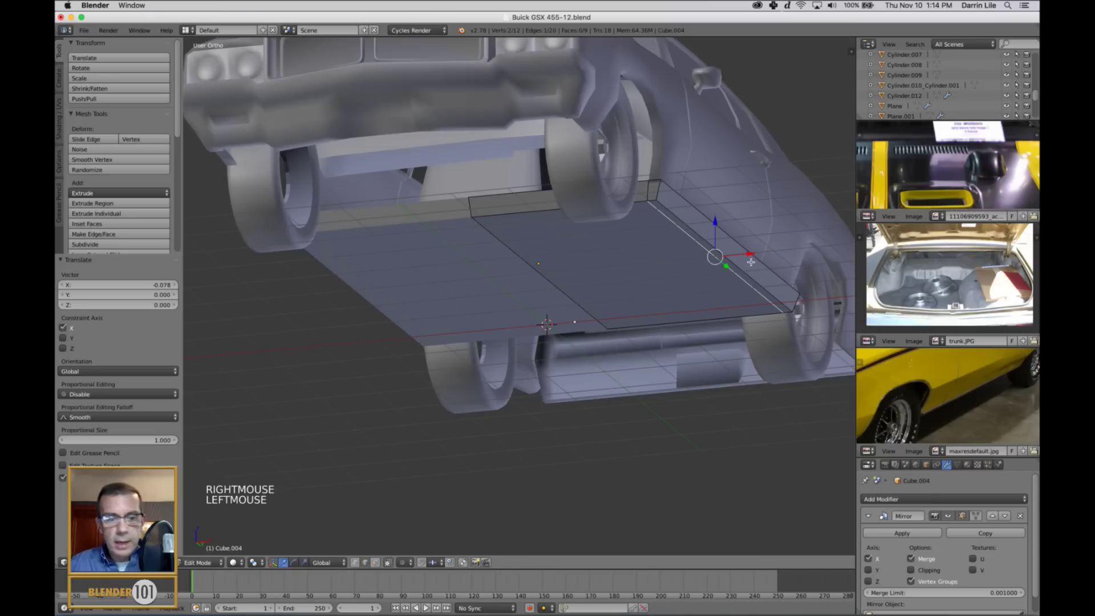
pyautogui.press('a')
pyautogui.press('Tab')
pyautogui.moveTo(756, 262); pyautogui.dragTo(624, 298, button='middle')
pyautogui.scroll(-4, 732, 282)
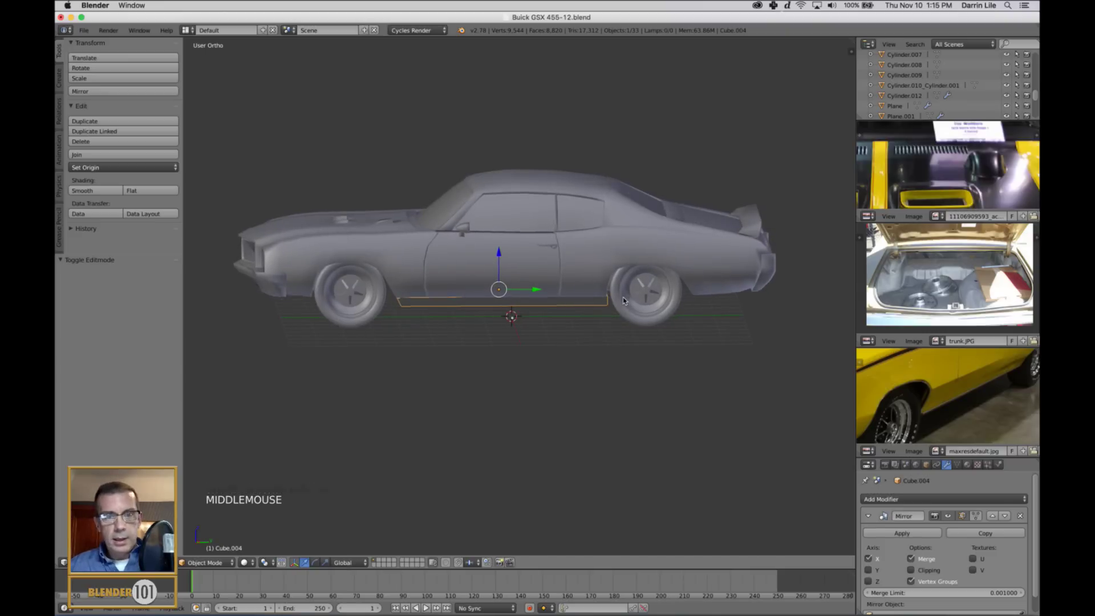
pyautogui.moveTo(624, 299); pyautogui.dragTo(569, 166, button='middle')
pyautogui.scroll(4, 535, 315)
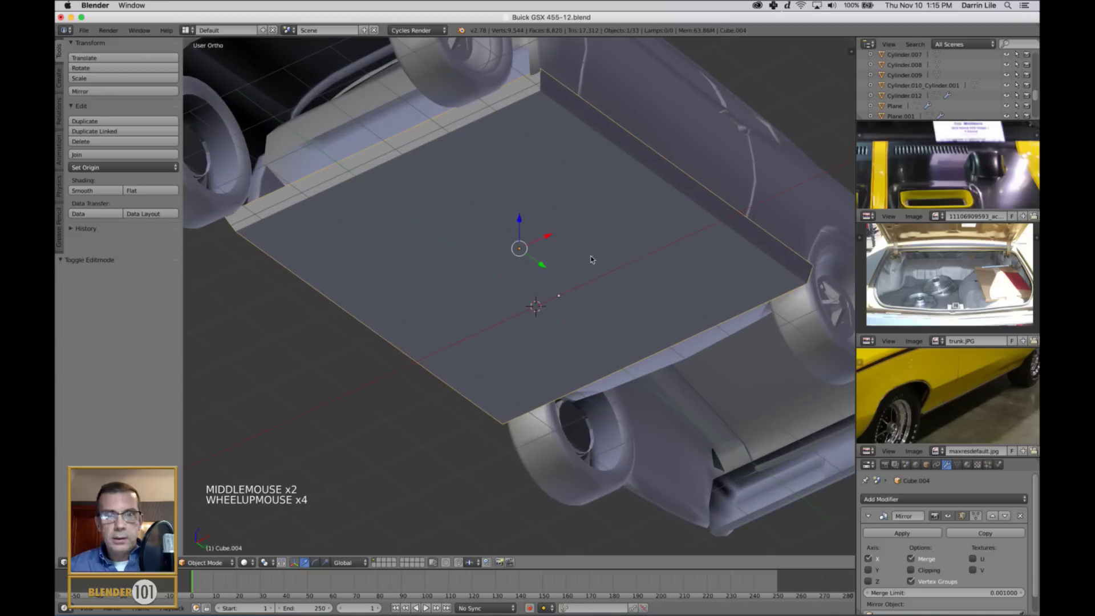
# Select the side windows object from a side view of the car and hide it
pyautogui.scroll(-4, 609, 260)
pyautogui.moveTo(608, 263); pyautogui.dragTo(687, 324, button='middle')
pyautogui.scroll(1, 562, 308)
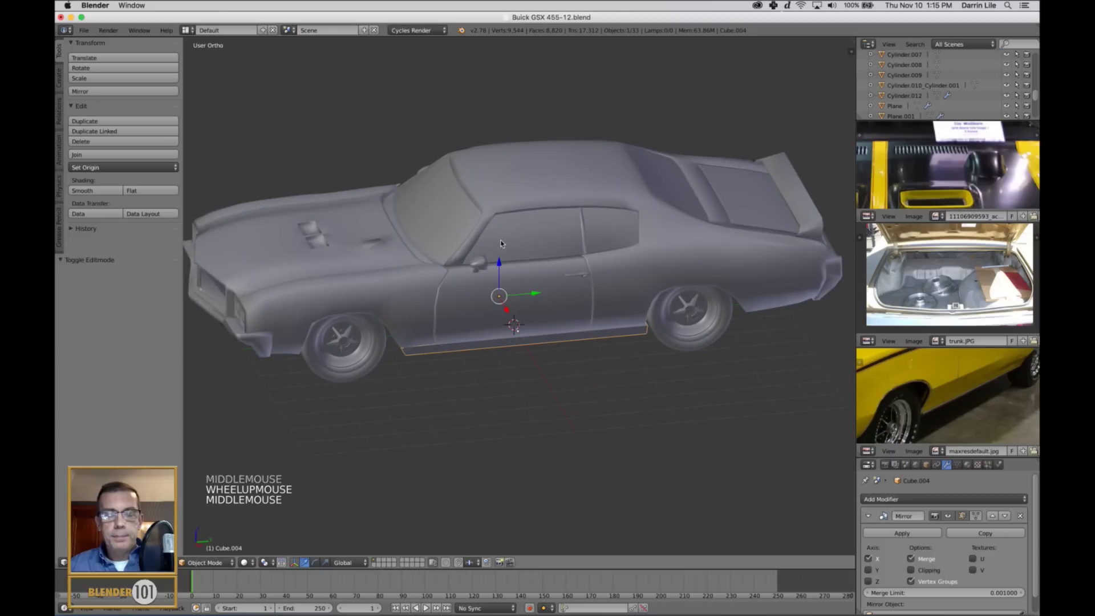
pyautogui.rightClick(537, 232)
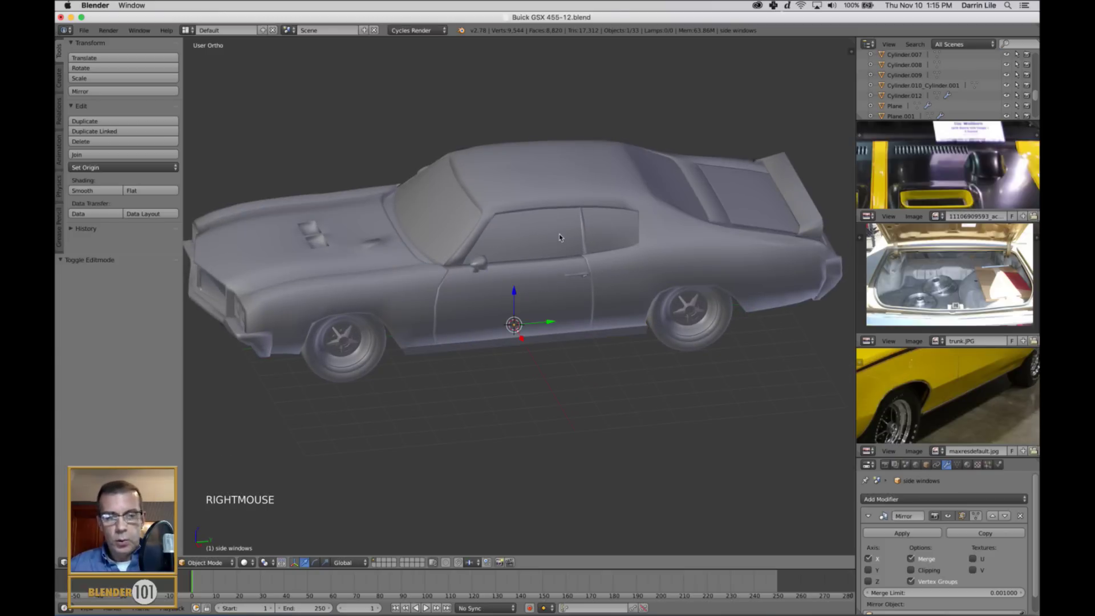
pyautogui.press('h')
pyautogui.press('h')
# Open the lower rocker panel for mesh editing in face select mode and select its large underside face
pyautogui.moveTo(560, 237); pyautogui.dragTo(470, 251, button='middle')
pyautogui.scroll(3, 553, 249)
pyautogui.scroll(-3, 468, 269)
pyautogui.scroll(3, 483, 242)
pyautogui.press('Tab')
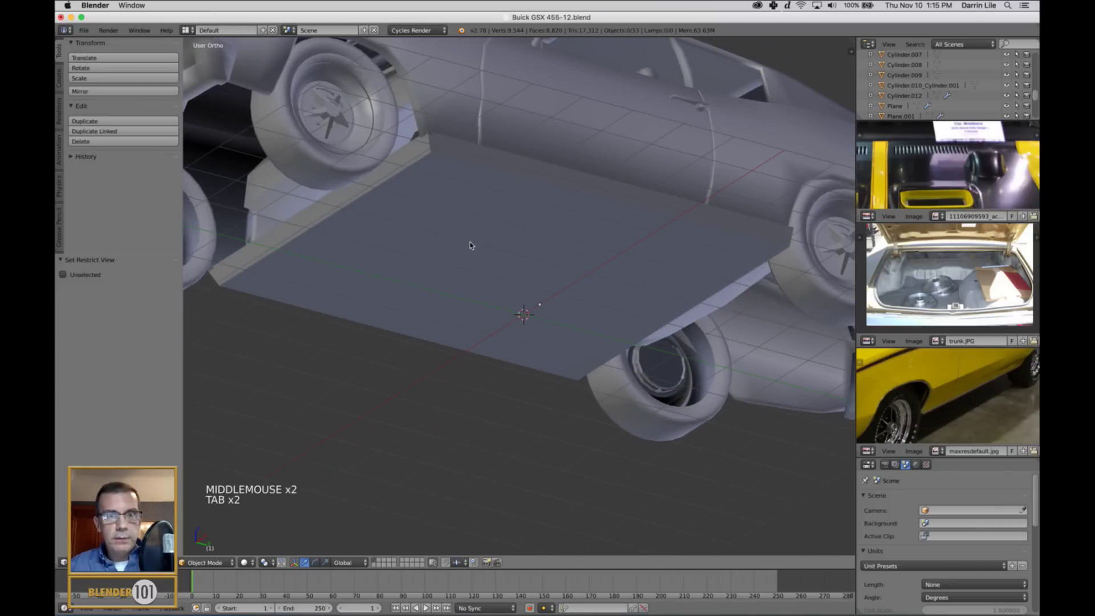
pyautogui.rightClick(488, 232)
pyautogui.press('Tab')
pyautogui.hotkey('ctrl', 'Tab')
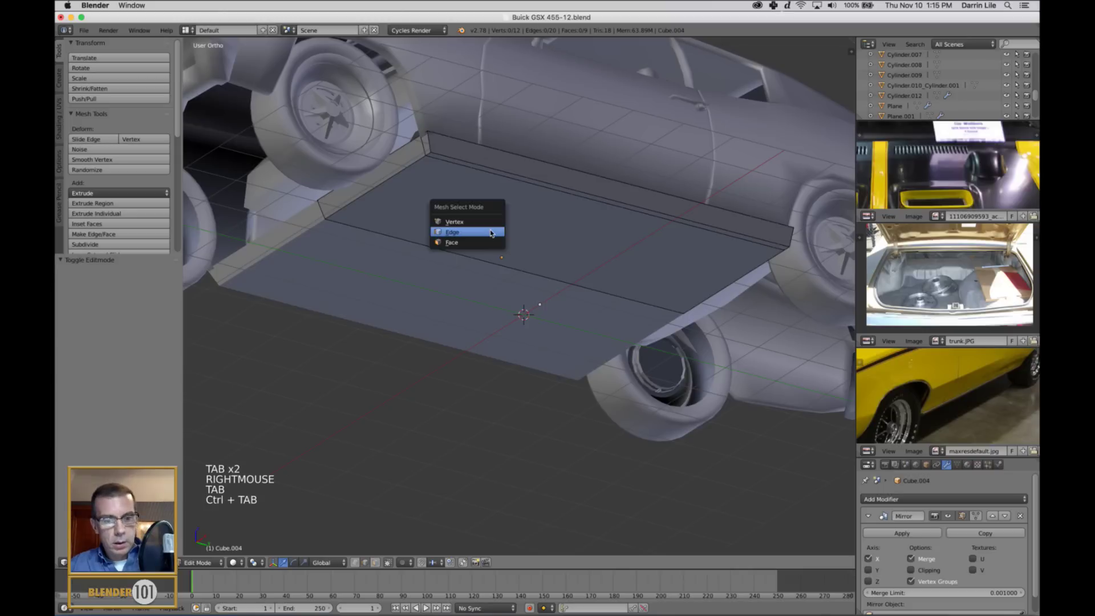
pyautogui.click(492, 241)
pyautogui.rightClick(554, 266)
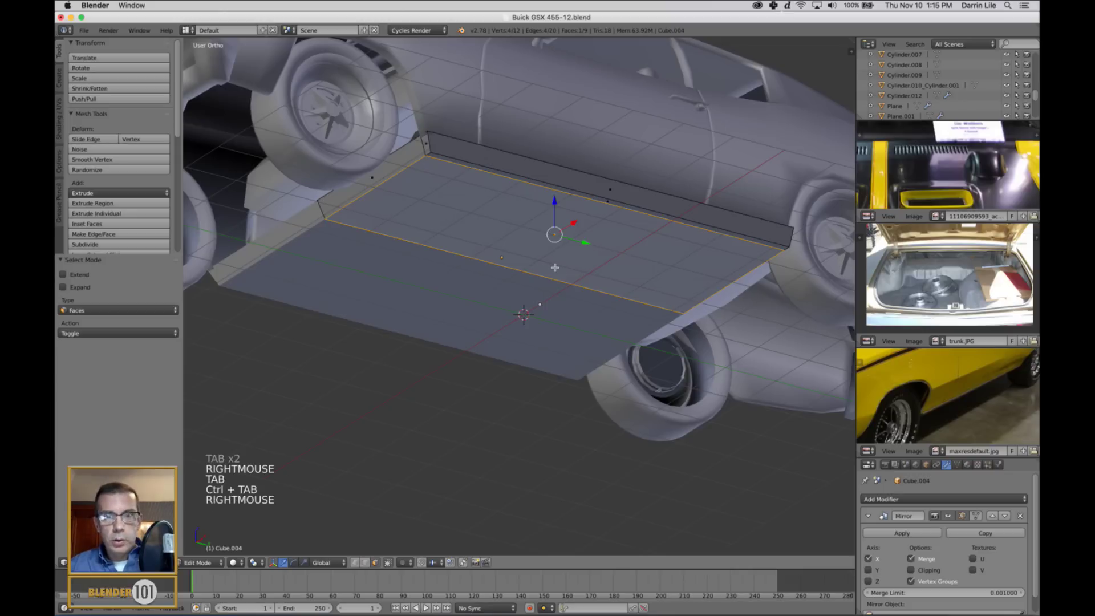
pyautogui.press('e')
pyautogui.press('e')
pyautogui.click(594, 324)
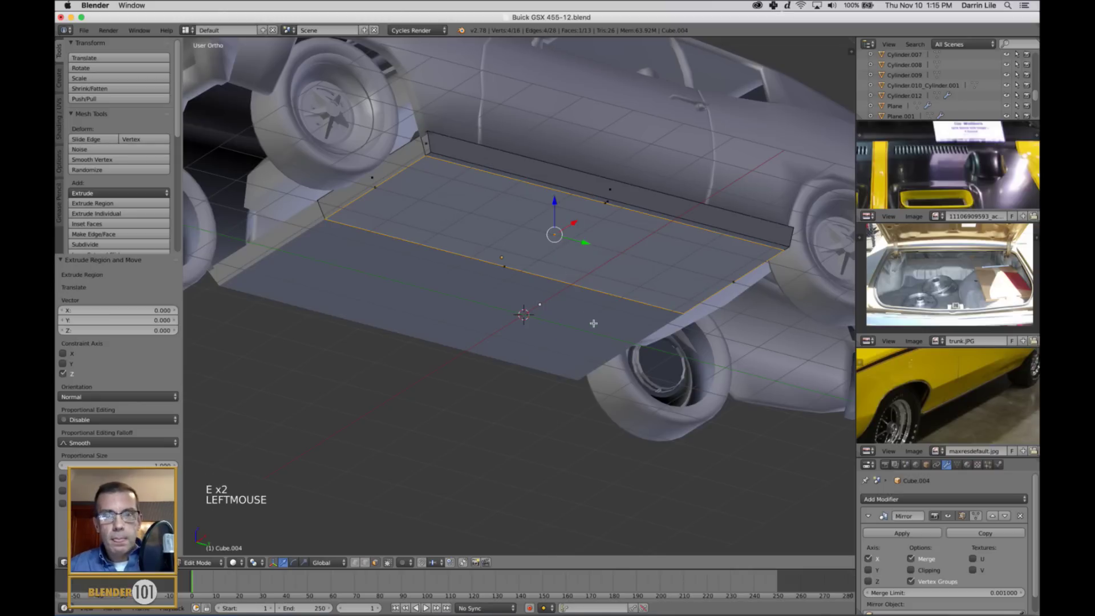
pyautogui.press('super+z')
pyautogui.press('super+z')
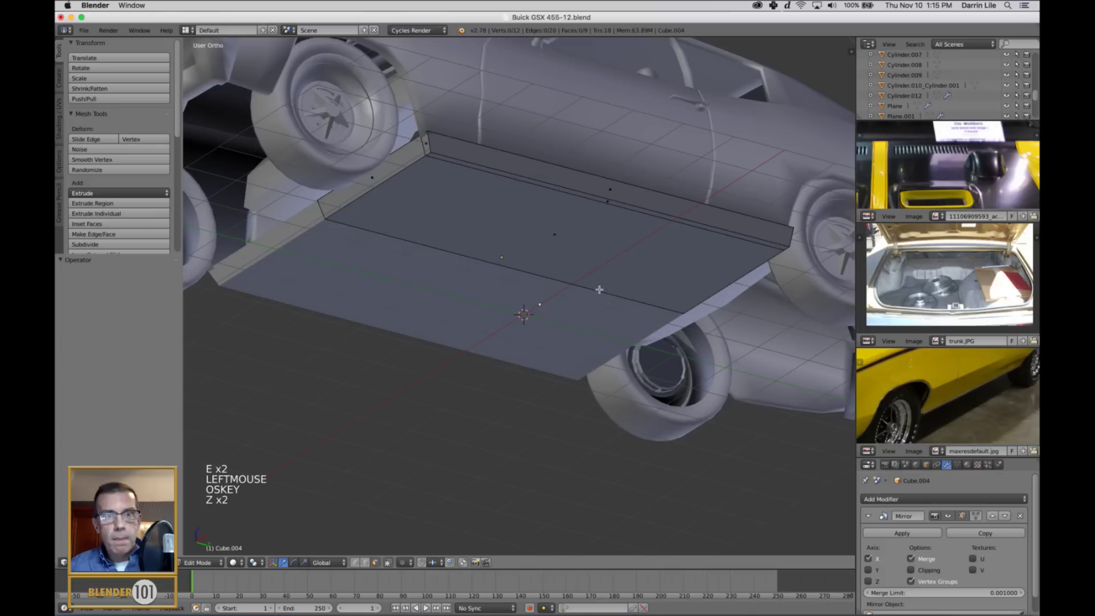
# Move the rocker panel's large underside face slightly upward along Z and return to object mode
pyautogui.rightClick(587, 261)
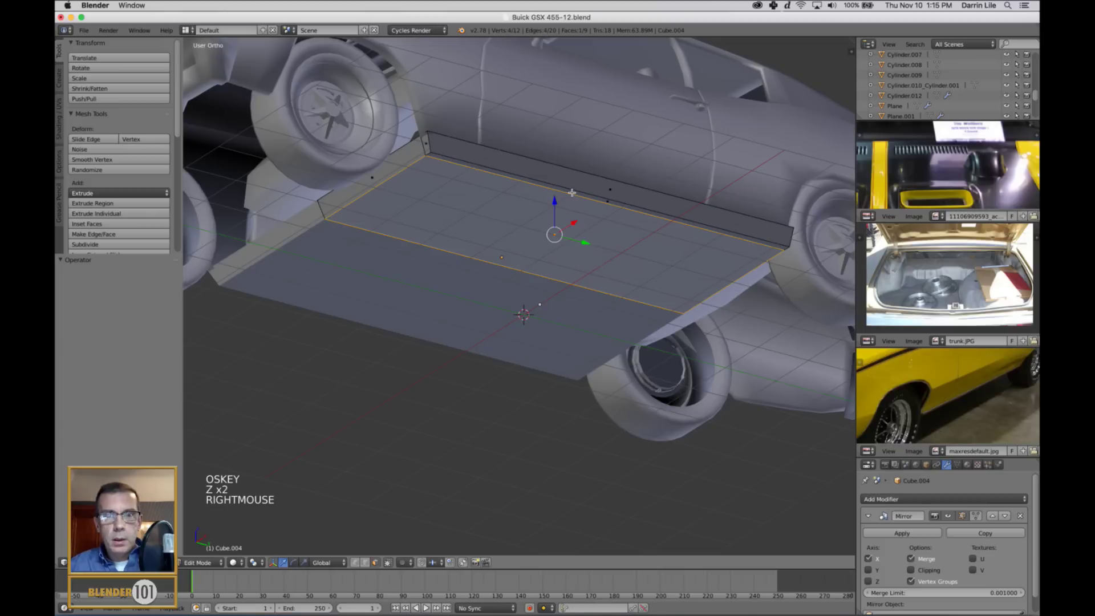
pyautogui.moveTo(553, 206); pyautogui.dragTo(560, 199)
pyautogui.press('a')
pyautogui.press('Tab')
pyautogui.scroll(-5, 579, 237)
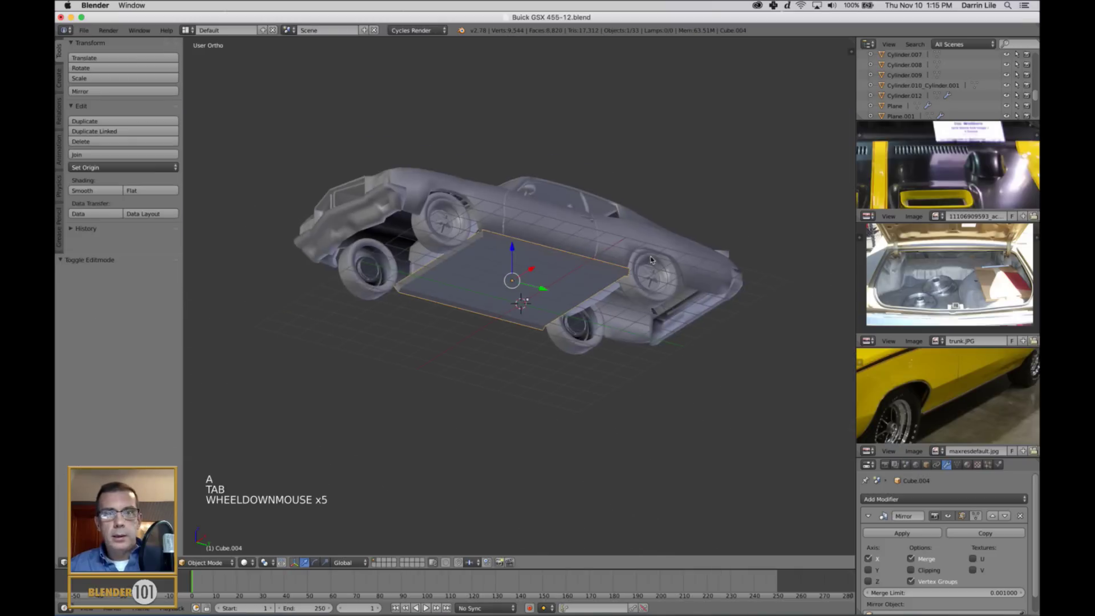
# Apply smooth shading to the rocker panel object and deselect everything
pyautogui.moveTo(579, 237); pyautogui.dragTo(520, 318, button='middle')
pyautogui.press('a')
pyautogui.scroll(3, 638, 279)
pyautogui.rightClick(521, 318)
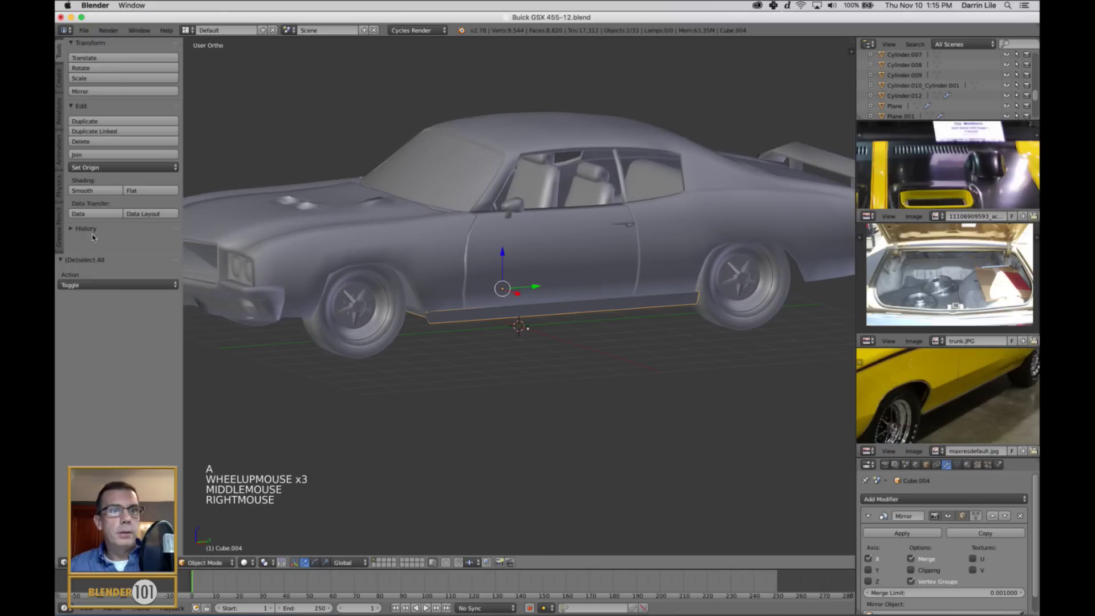
pyautogui.click(100, 193)
pyautogui.scroll(-4, 473, 367)
pyautogui.press('a')
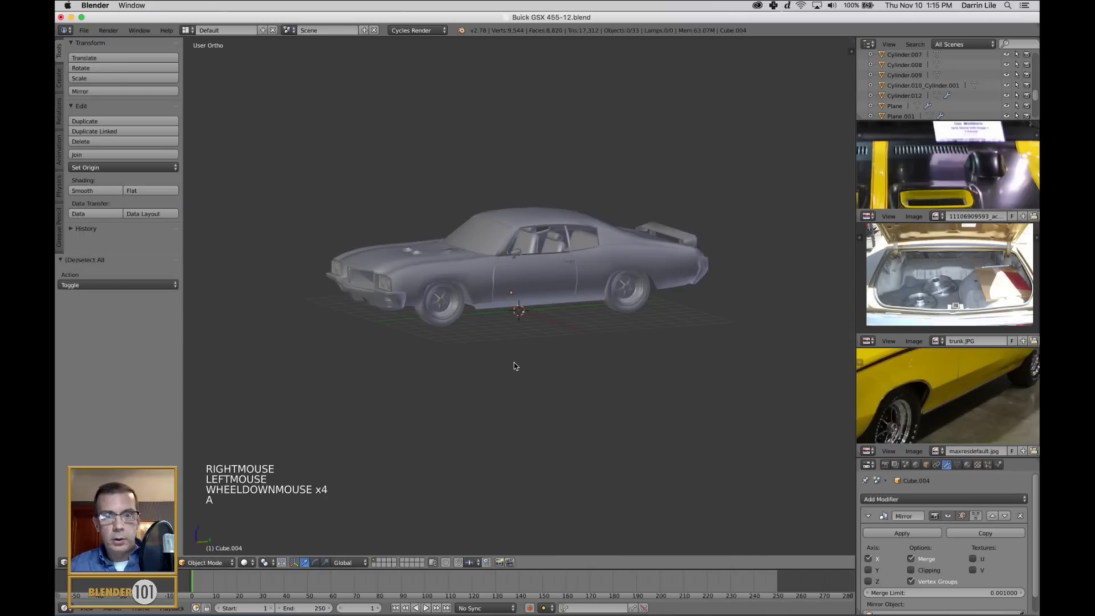
# Move the rocker panel object 0.015 up along Z and slightly toward the front wheel along Y, then deselect it
pyautogui.scroll(3, 515, 361)
pyautogui.moveTo(514, 361); pyautogui.dragTo(545, 293, button='middle')
pyautogui.rightClick(545, 299)
pyautogui.moveTo(506, 257); pyautogui.dragTo(506, 252)
pyautogui.moveTo(538, 308); pyautogui.dragTo(530, 312, button='middle')
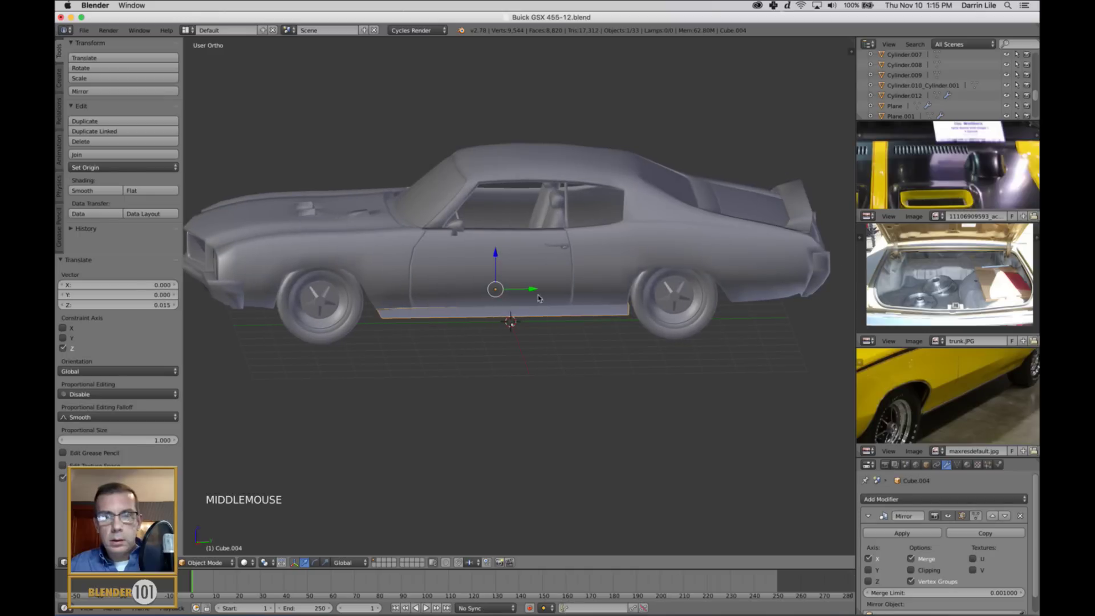
pyautogui.moveTo(532, 288); pyautogui.dragTo(531, 289)
pyautogui.press('a')
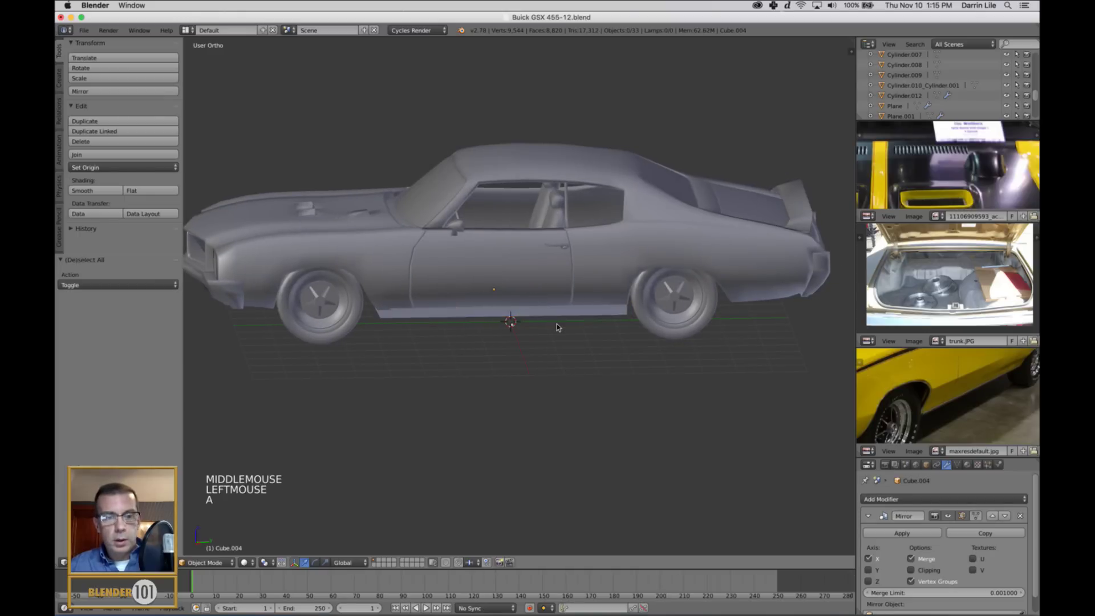
# Clear the selection and select the trunk lid object from a rear view of the car
pyautogui.press('Tab')
pyautogui.press('Tab')
pyautogui.scroll(-3, 561, 337)
pyautogui.press('a')
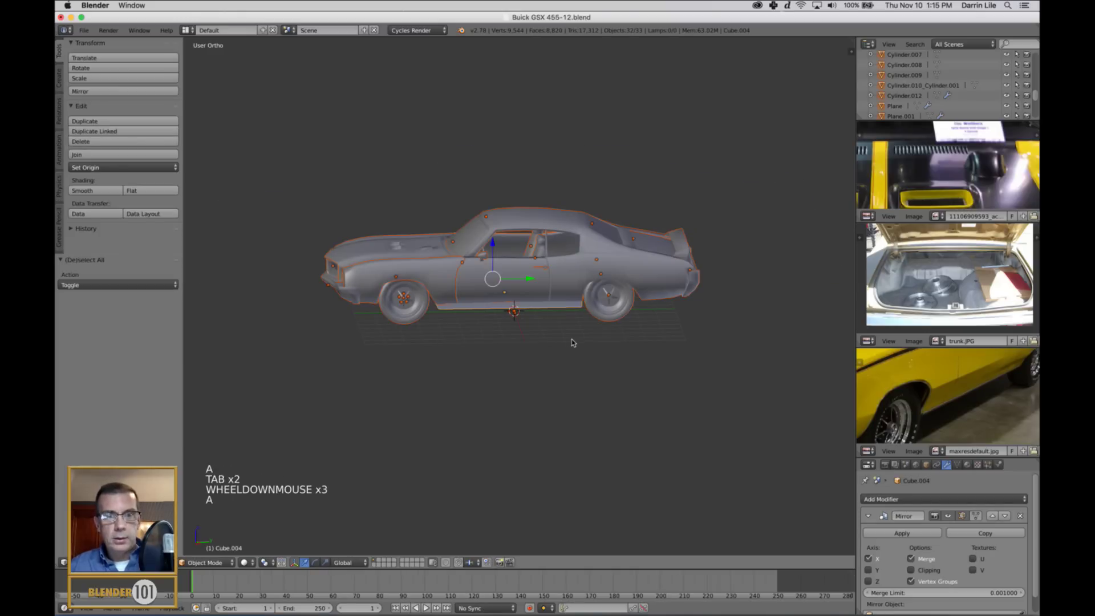
pyautogui.press('a')
pyautogui.moveTo(606, 342); pyautogui.dragTo(636, 332, button='middle')
pyautogui.scroll(2, 596, 339)
pyautogui.rightClick(614, 321)
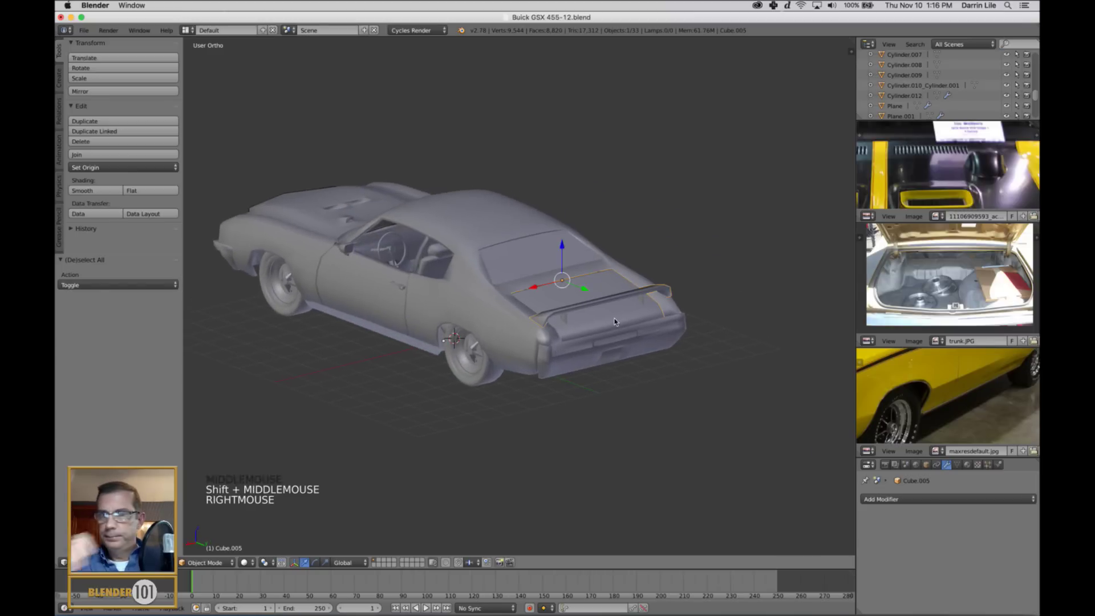
# Rotate the trunk lid open by about 73° around the X axis
pyautogui.press('r')
pyautogui.press('r')
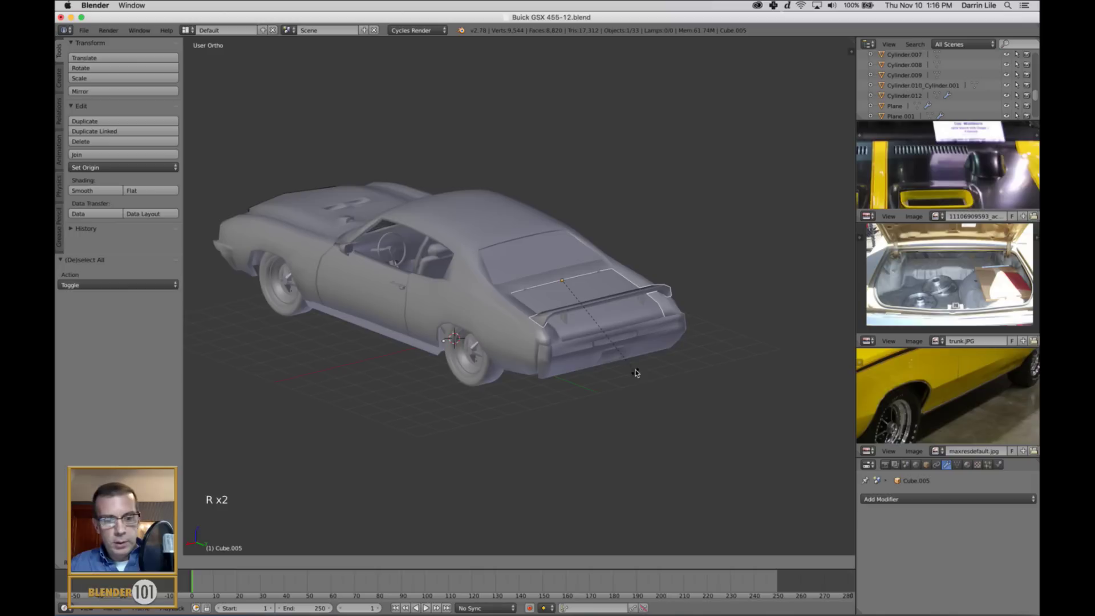
pyautogui.click(645, 245)
pyautogui.scroll(3, 645, 246)
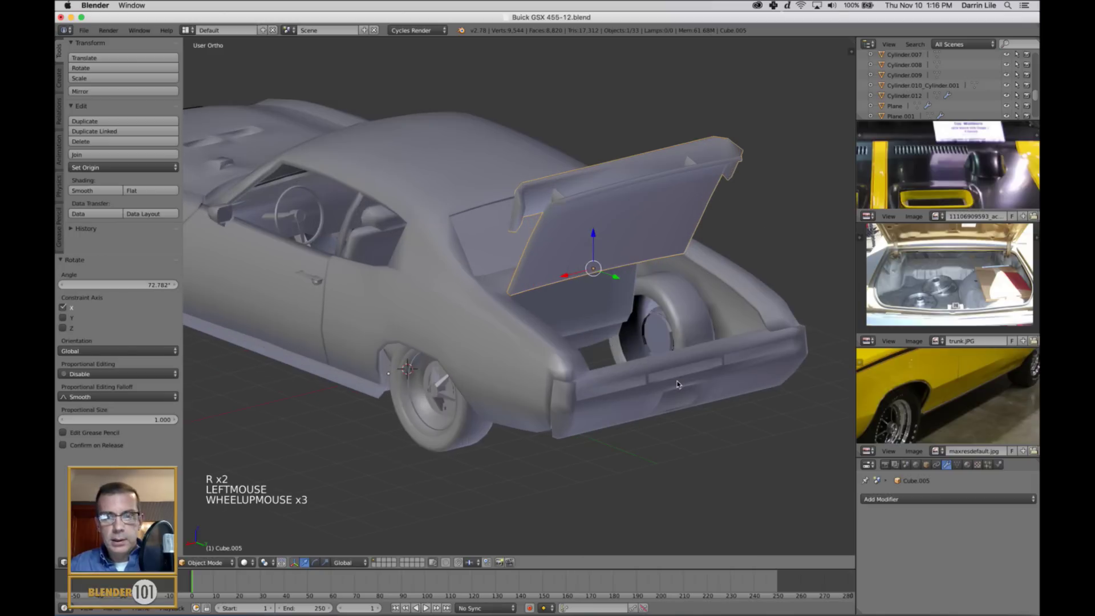
# Switch the view to perspective and examine the empty trunk opening and rear wheels from behind the car
pyautogui.keyDown('shift'); pyautogui.moveTo(645, 245); pyautogui.dragTo(586, 399, button='middle'); pyautogui.keyUp('shift')
pyautogui.press('KP_5')
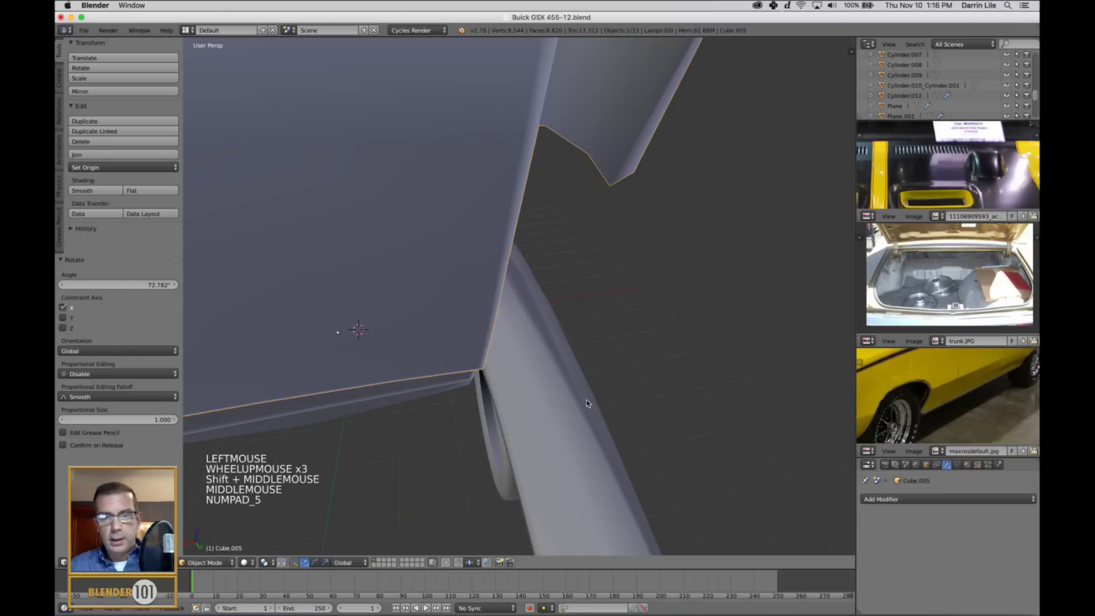
pyautogui.scroll(-5, 586, 399)
pyautogui.keyDown('shift'); pyautogui.moveTo(439, 389); pyautogui.dragTo(614, 361, button='middle'); pyautogui.keyUp('shift')
pyautogui.scroll(2, 453, 386)
pyautogui.middleClick(613, 369)
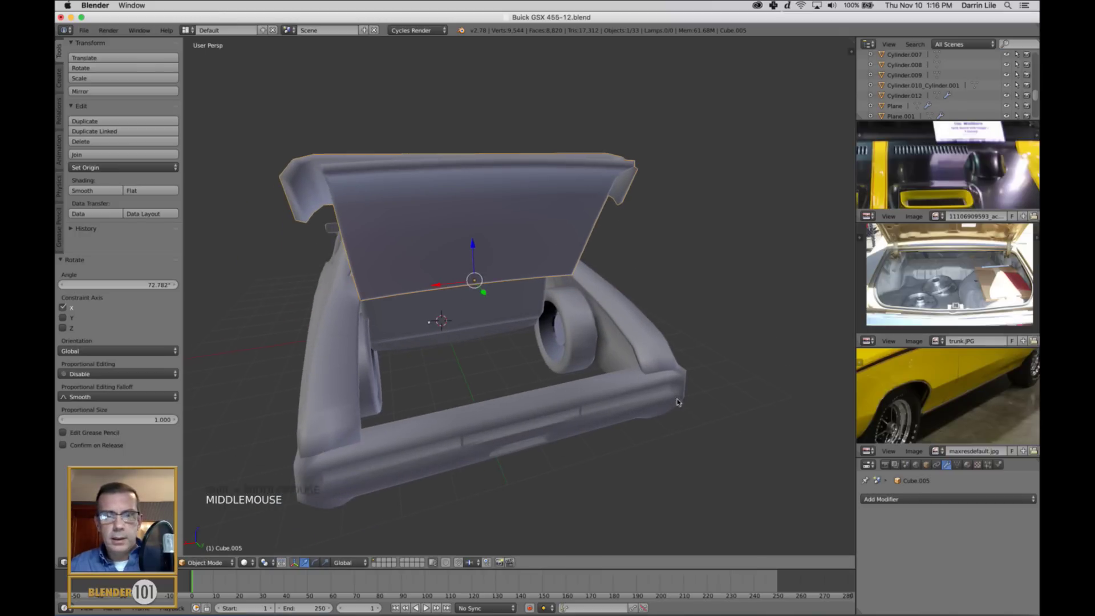
pyautogui.moveTo(564, 395); pyautogui.dragTo(610, 385, button='middle')
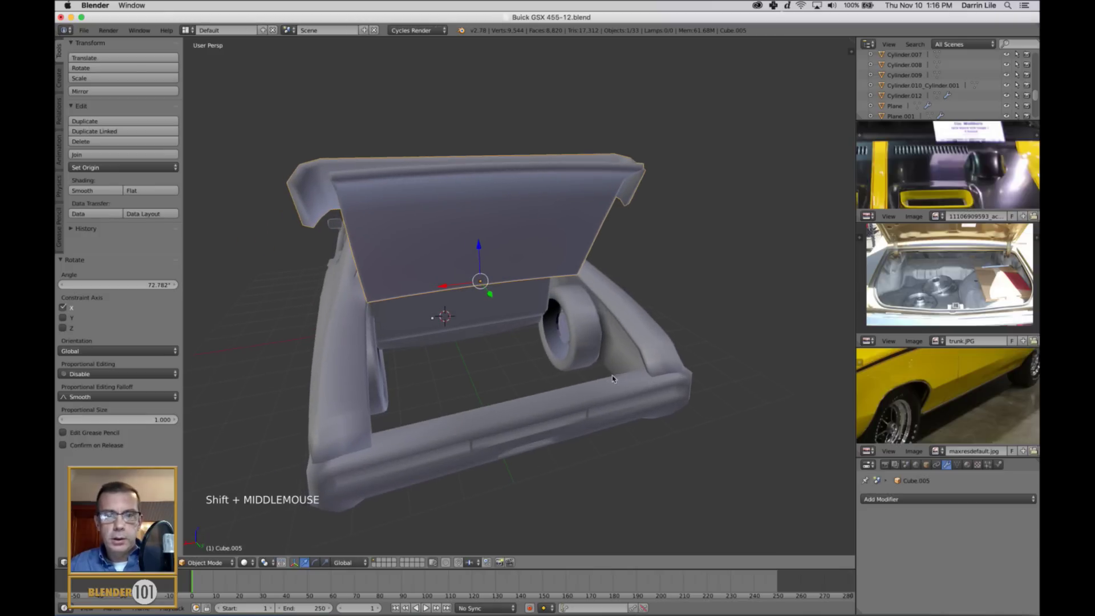
pyautogui.moveTo(596, 416); pyautogui.dragTo(617, 410, button='middle')
pyautogui.scroll(-1, 589, 405)
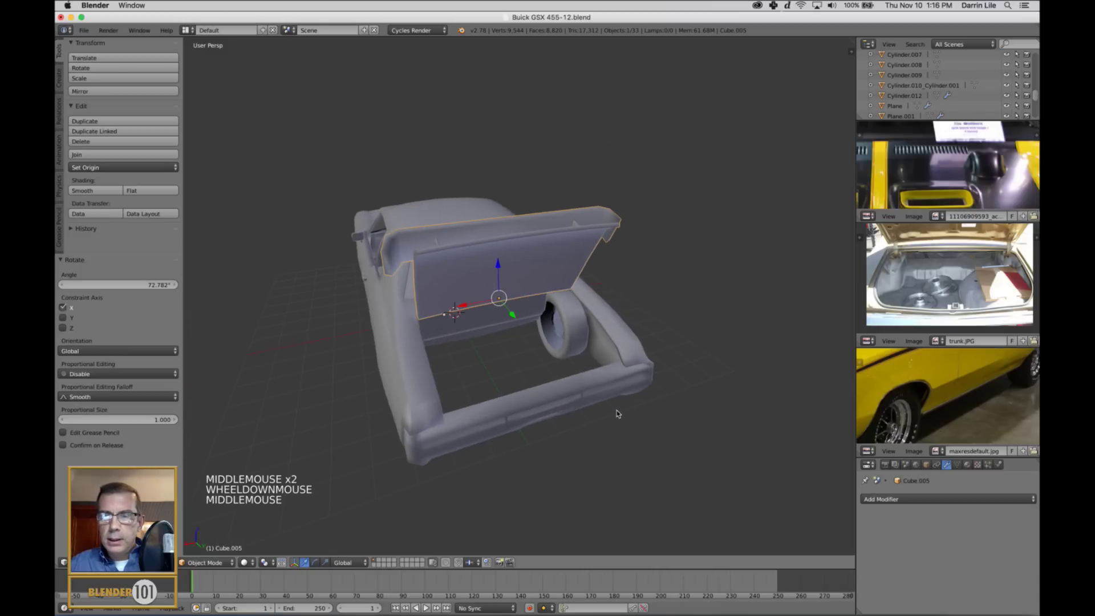
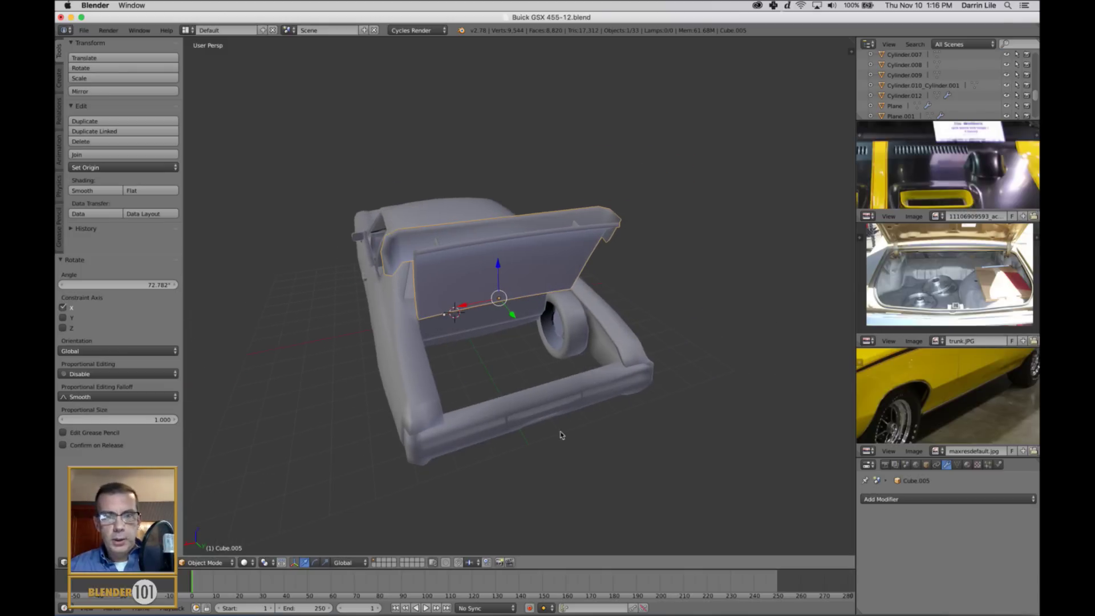
# Add a cube mesh and move it rearward along the Y axis into the trunk opening
pyautogui.press('a')
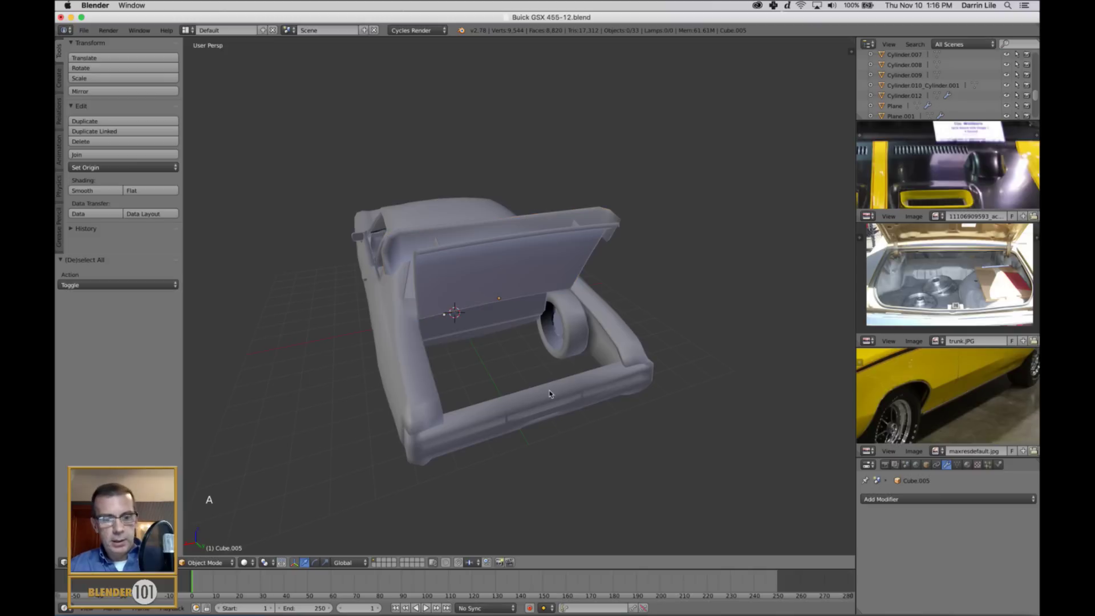
pyautogui.hotkey('shift', 'a')
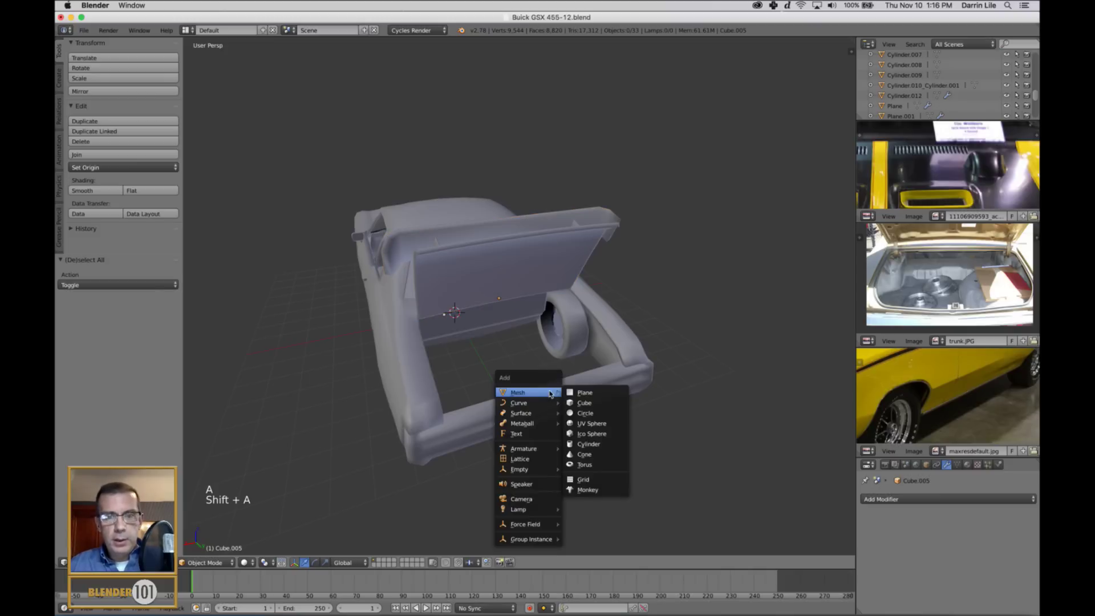
pyautogui.moveTo(536, 393)
pyautogui.click(585, 402)
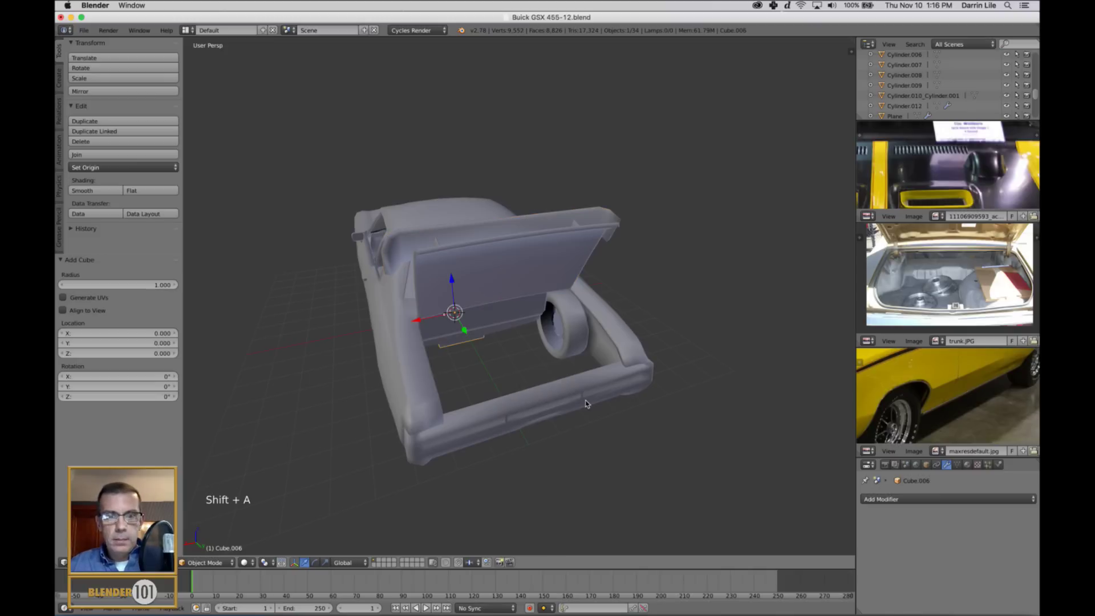
pyautogui.moveTo(464, 332); pyautogui.dragTo(505, 398)
pyautogui.scroll(2, 517, 392)
pyautogui.keyDown('shift'); pyautogui.moveTo(519, 410); pyautogui.dragTo(502, 348, button='middle'); pyautogui.keyUp('shift')
pyautogui.moveTo(502, 394); pyautogui.dragTo(524, 419)
pyautogui.moveTo(548, 427)
pyautogui.mouseDown(button='middle')
pyautogui.moveTo(579, 478)
pyautogui.moveTo(552, 425)
pyautogui.mouseUp(button='middle')
# Delete the top face of the cube in face select mode to make an open box
pyautogui.hotkey('ctrl', 'Tab')
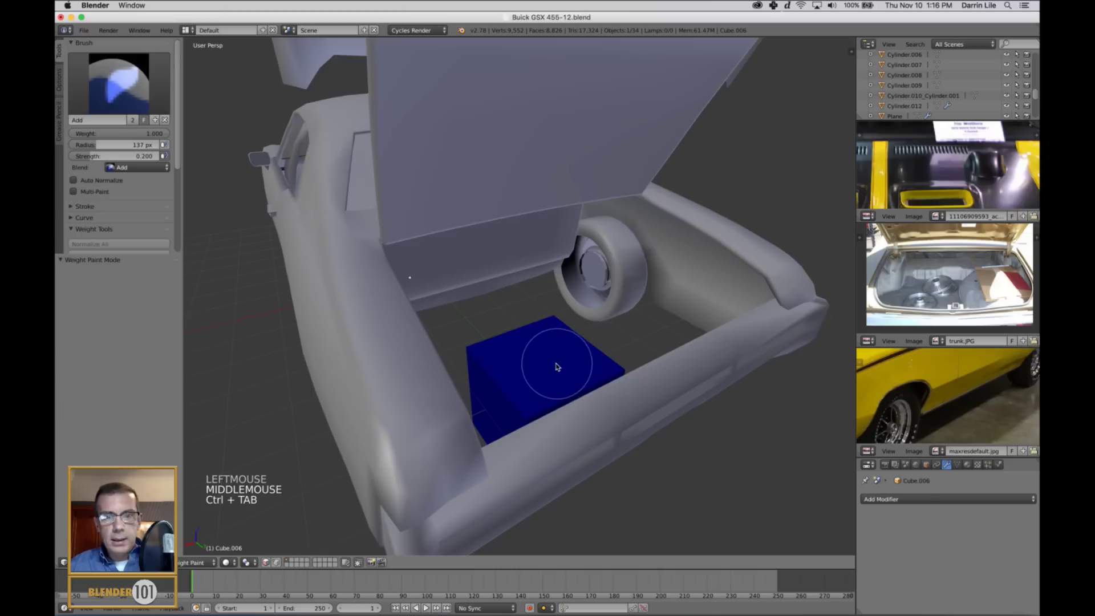
pyautogui.hotkey('ctrl', 'Tab')
pyautogui.press('Tab')
pyautogui.press('Tab')
pyautogui.rightClick(548, 368)
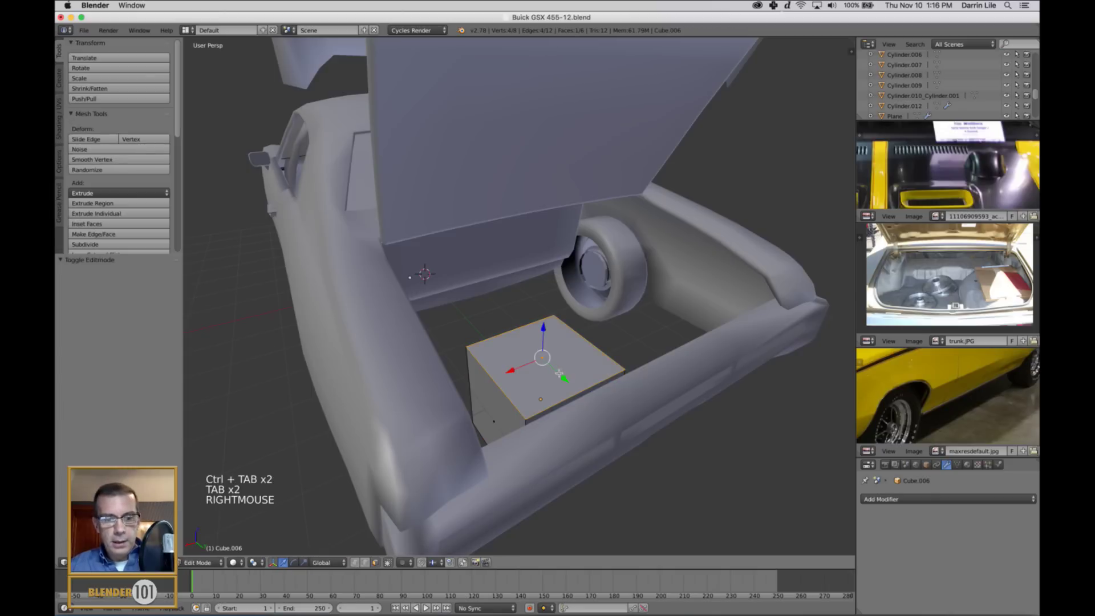
pyautogui.press('x')
pyautogui.click(560, 371)
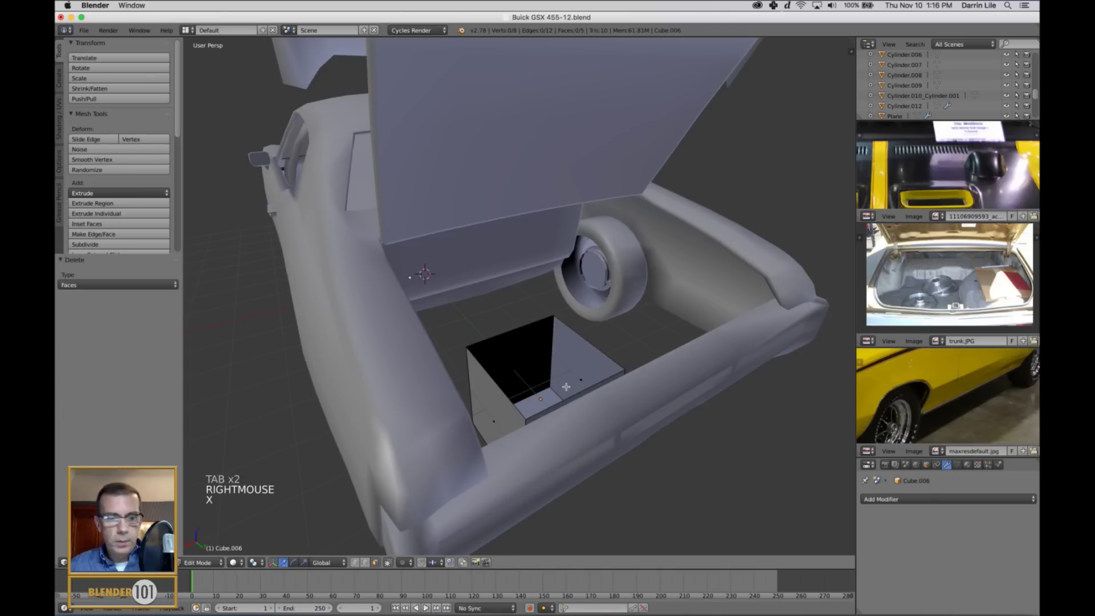
# Raise the open box about 1.83 units along the Z axis in the trunk
pyautogui.press('Tab')
pyautogui.moveTo(542, 374); pyautogui.dragTo(546, 289)
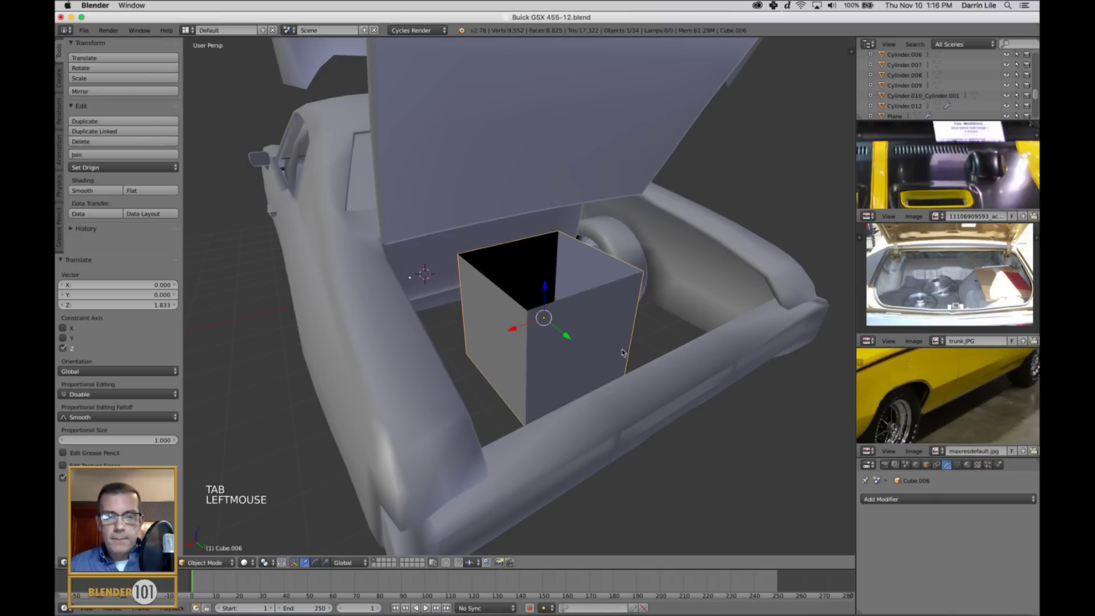
pyautogui.moveTo(622, 352); pyautogui.dragTo(533, 360, button='middle')
pyautogui.press('KP_Decimal')
pyautogui.scroll(-7, 576, 341)
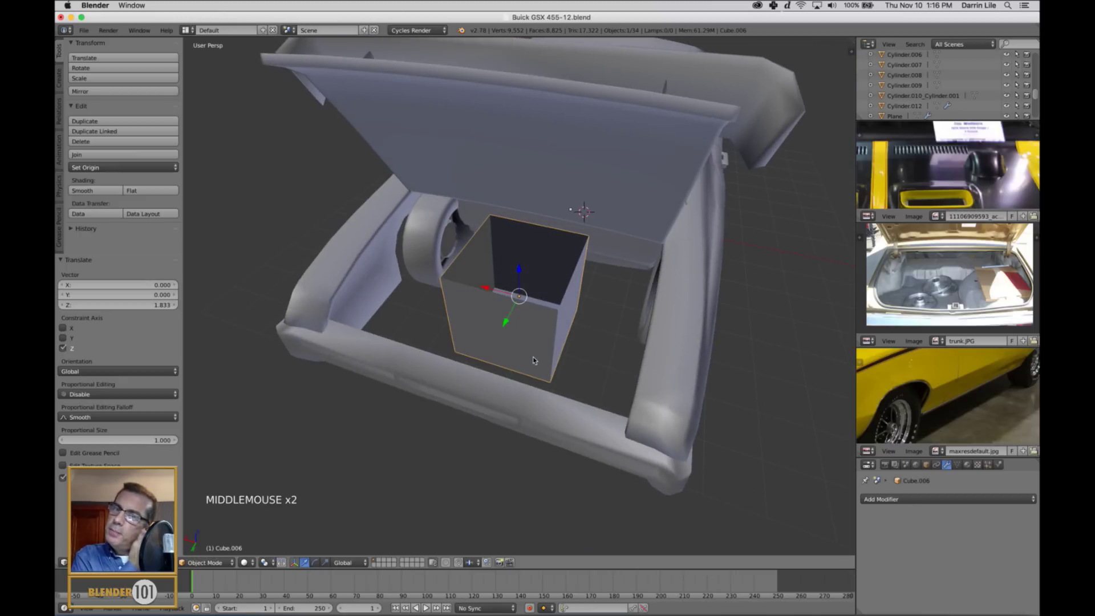
# Add one centered loop cut running front to rear through the box's front, floor and rear faces
pyautogui.press('Tab')
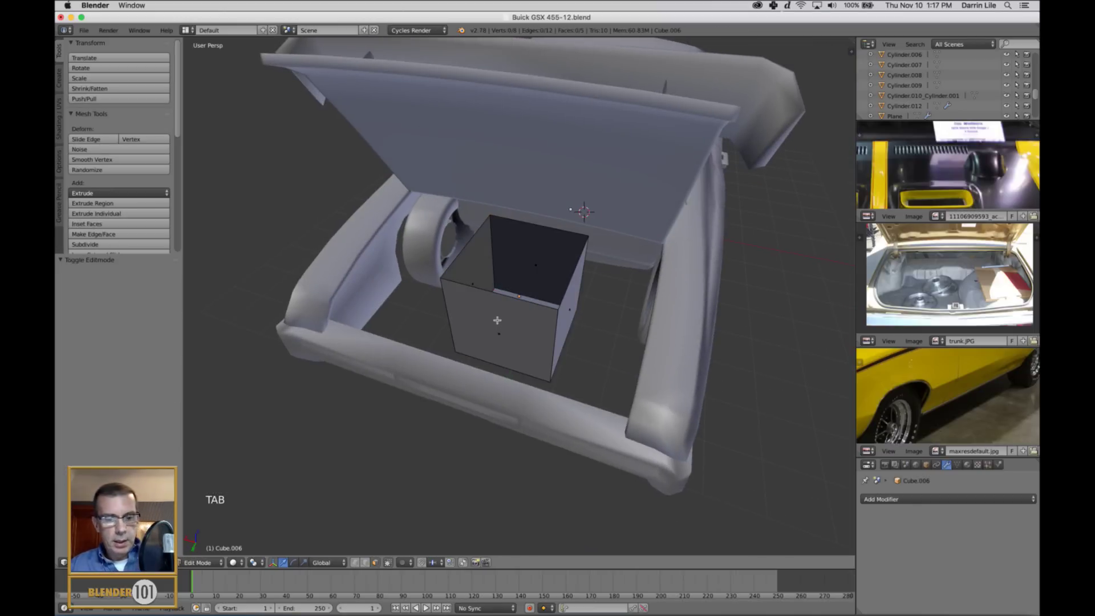
pyautogui.hotkey('ctrl', 'r')
pyautogui.click(497, 321)
pyautogui.rightClick(498, 321)
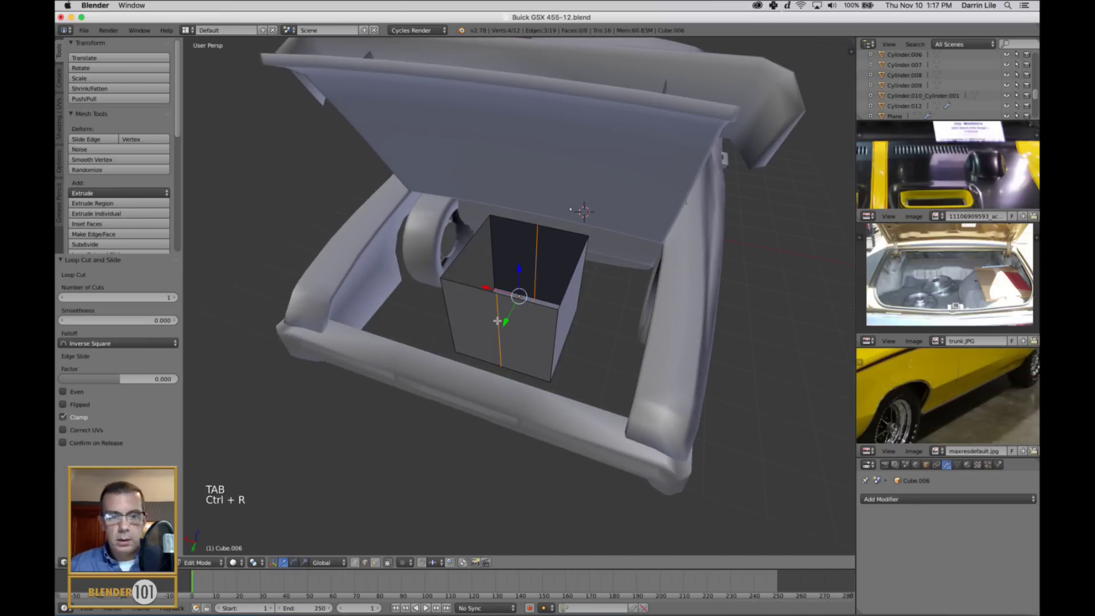
# Select the four faces of the box's negative-X half and delete them
pyautogui.moveTo(494, 311); pyautogui.dragTo(536, 285, button='middle')
pyautogui.hotkey('ctrl', 'Tab')
pyautogui.click(526, 317)
pyautogui.keyDown('shift'); pyautogui.rightClick(556, 308); pyautogui.keyUp('shift')
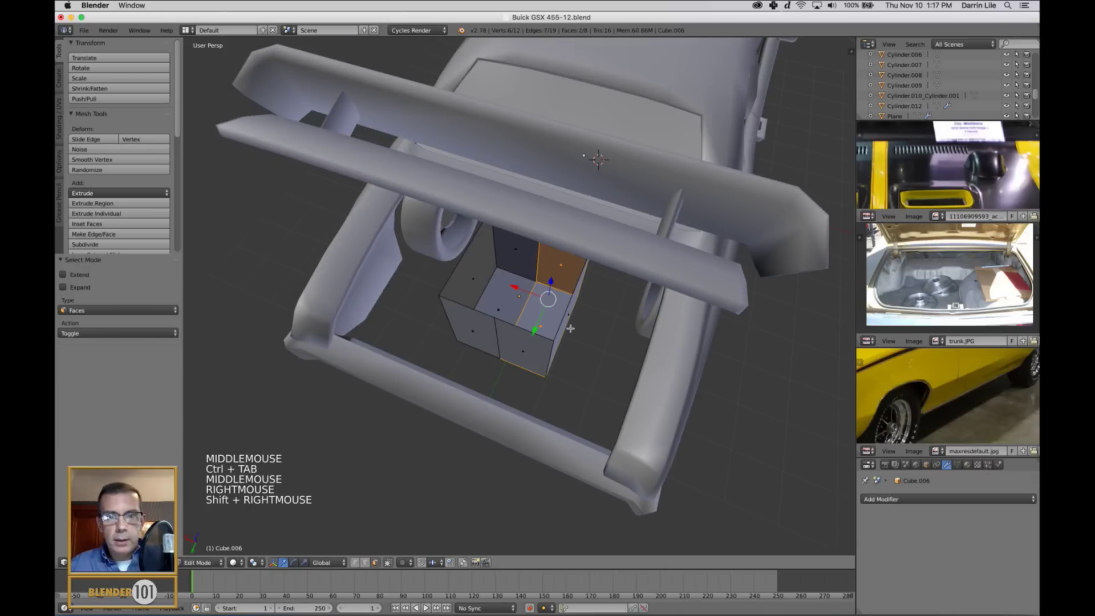
pyautogui.keyDown('shift'); pyautogui.rightClick(570, 328); pyautogui.keyUp('shift')
pyautogui.keyDown('shift'); pyautogui.rightClick(533, 357); pyautogui.keyUp('shift')
pyautogui.moveTo(564, 370); pyautogui.dragTo(570, 354, button='middle')
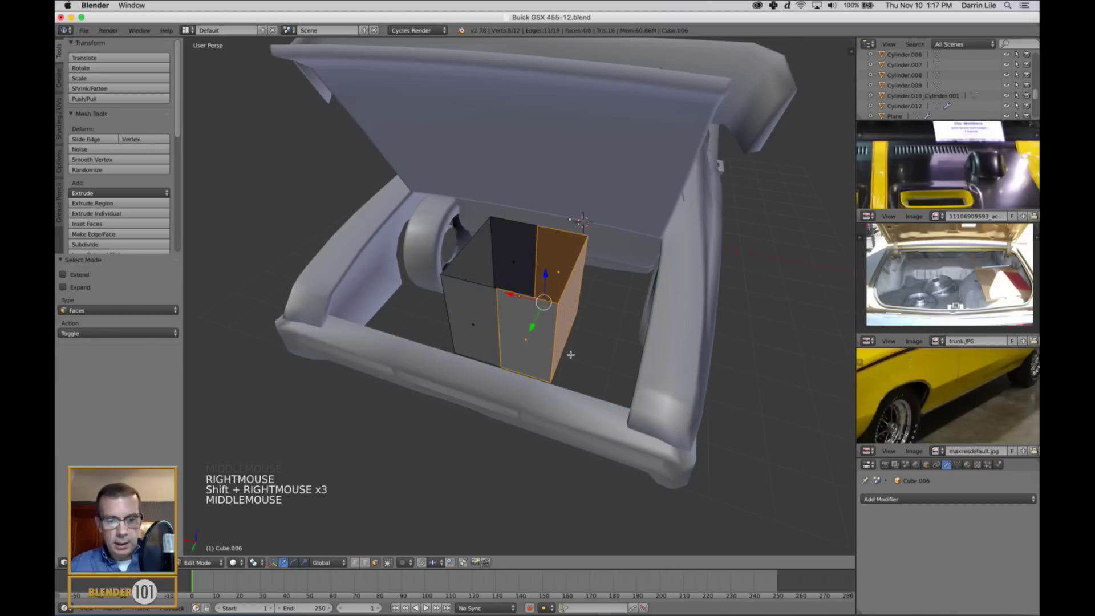
pyautogui.press('x')
pyautogui.click(579, 349)
pyautogui.press('Tab')
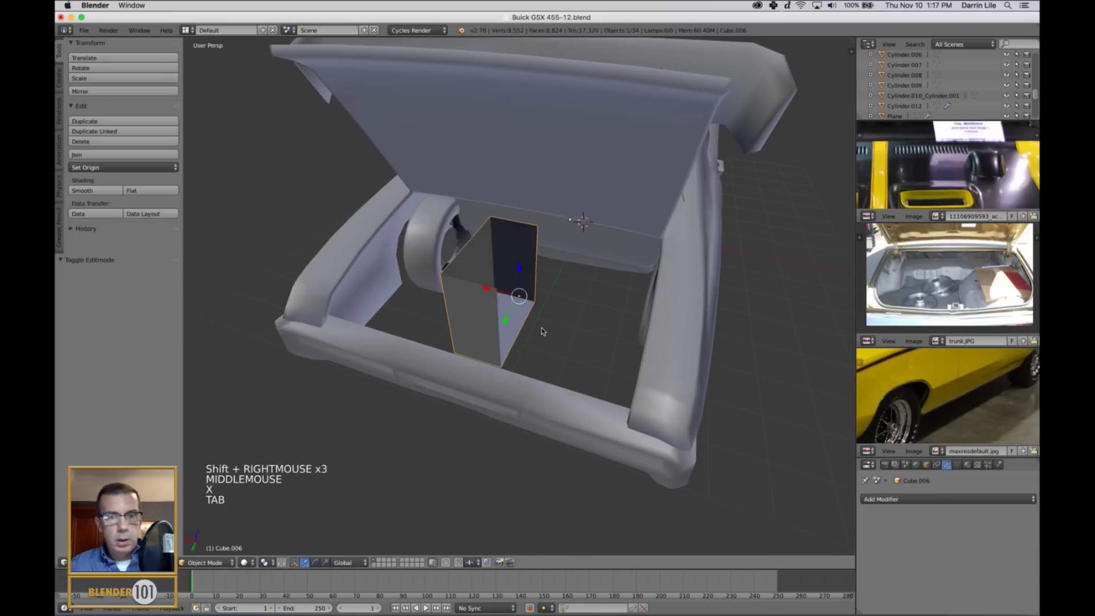
# Add a Mirror modifier to the half box on the X axis and enable Clipping
pyautogui.click(893, 499)
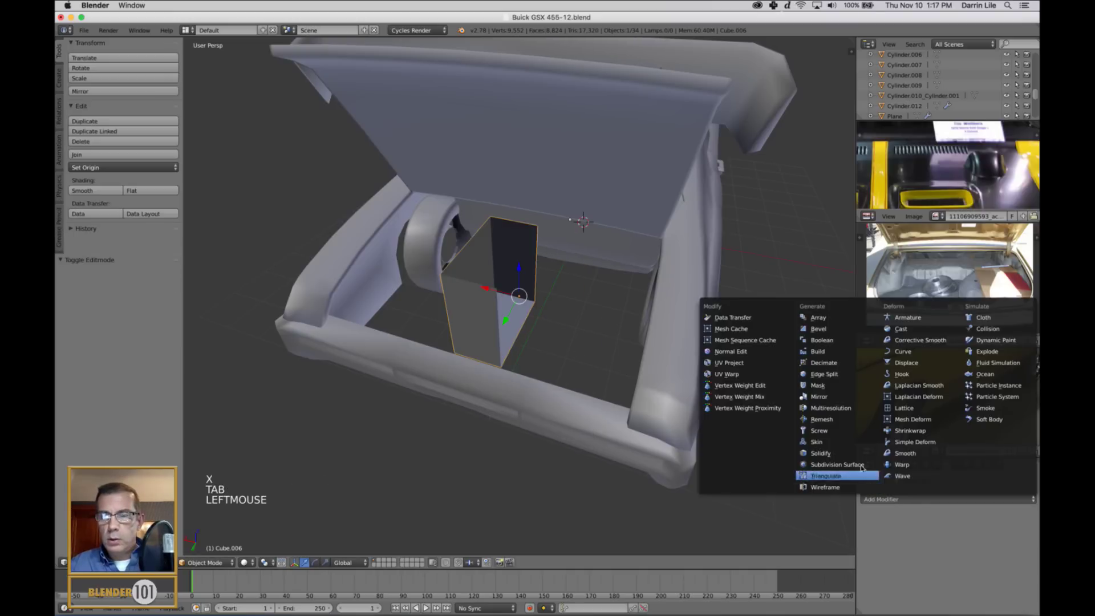
pyautogui.click(830, 397)
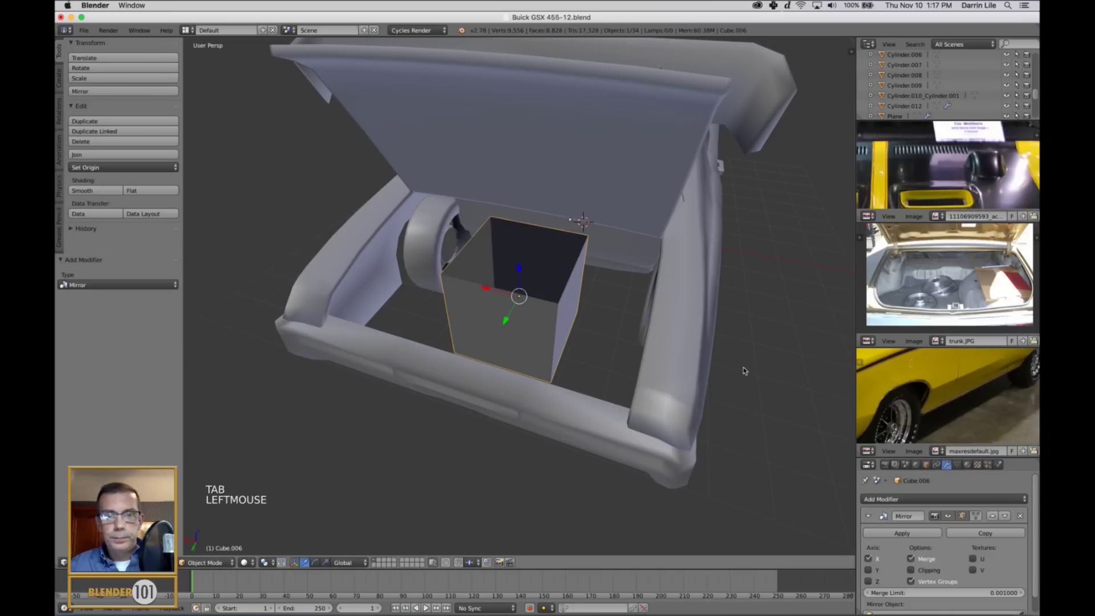
pyautogui.click(919, 570)
# Move the top edge of the box's rear wall about 1.29 along Y and -0.41 along Z toward the tail panel
pyautogui.moveTo(492, 301); pyautogui.dragTo(456, 301, button='middle')
pyautogui.press('Tab')
pyautogui.hotkey('ctrl', 'Tab')
pyautogui.click(475, 285)
pyautogui.rightClick(454, 301)
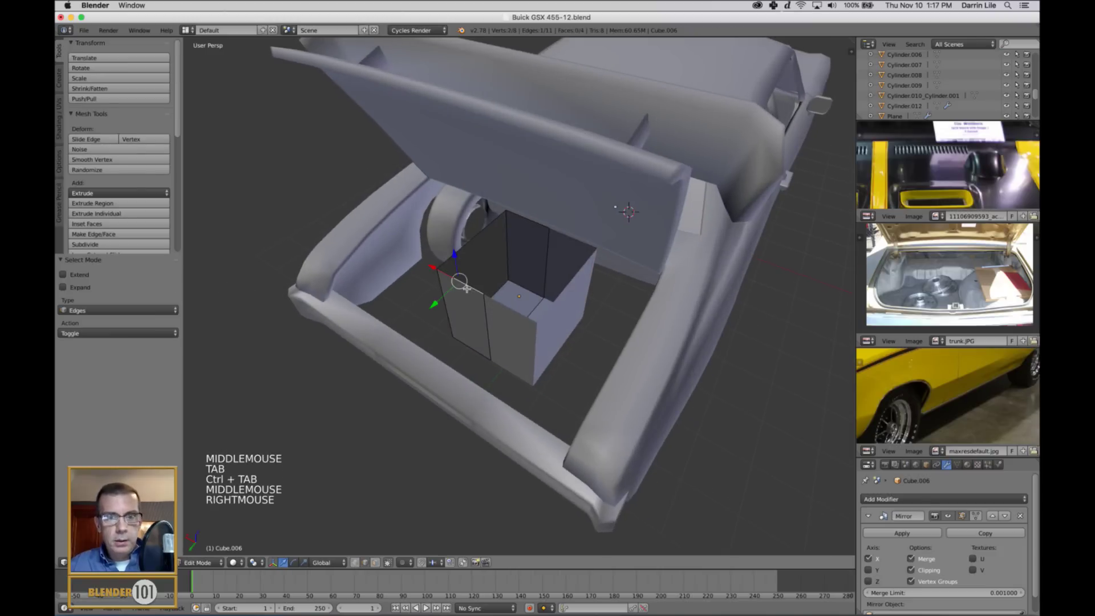
pyautogui.moveTo(436, 308); pyautogui.dragTo(389, 368)
pyautogui.moveTo(400, 374); pyautogui.dragTo(393, 347, button='middle')
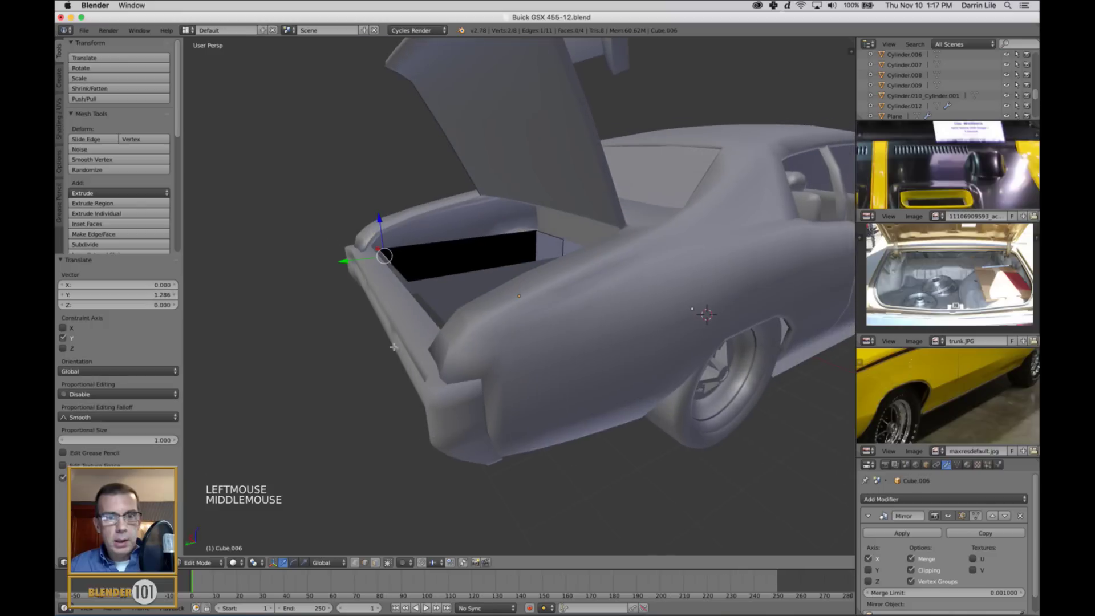
pyautogui.moveTo(378, 218); pyautogui.dragTo(381, 243)
pyautogui.moveTo(381, 242); pyautogui.dragTo(444, 284, button='middle')
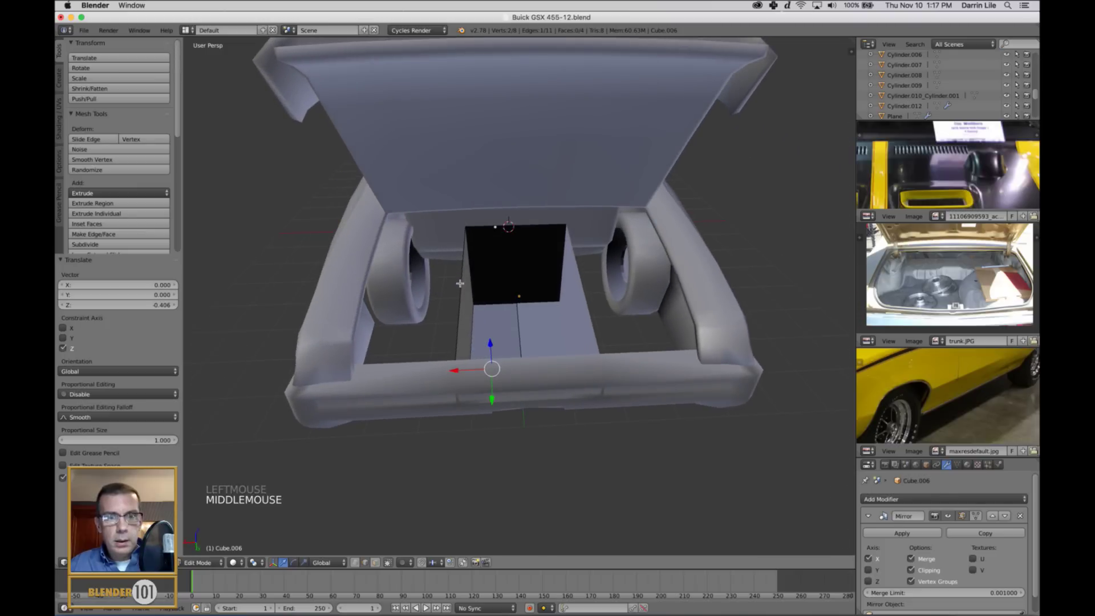
pyautogui.rightClick(461, 281)
pyautogui.moveTo(429, 292); pyautogui.dragTo(363, 303)
pyautogui.press('super+z')
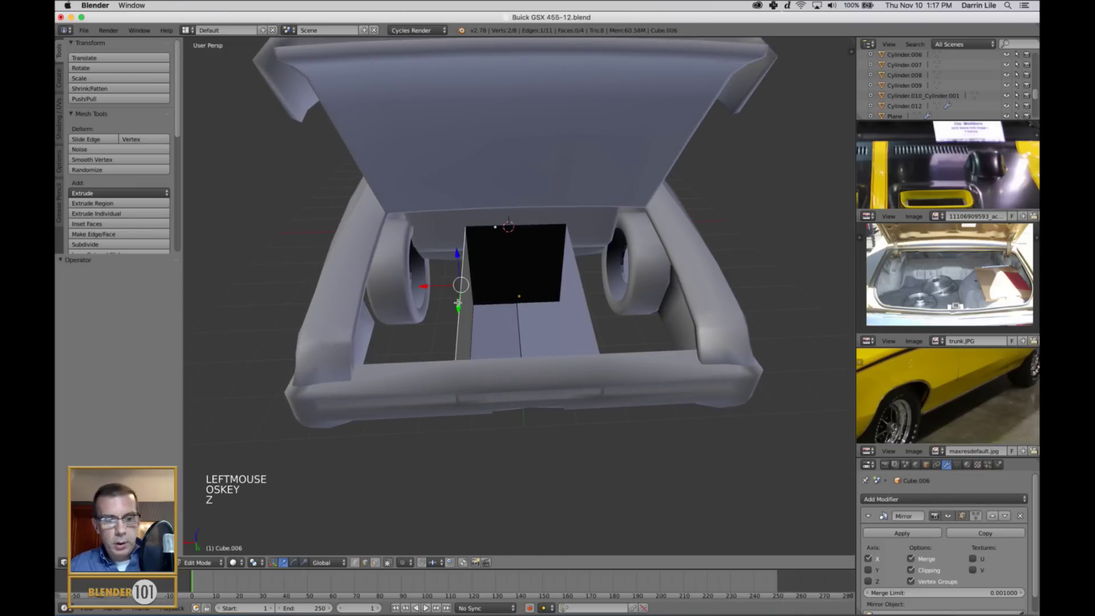
# Select the box's side wall face and move it outward about 1.26 along X toward the rear fender
pyautogui.hotkey('ctrl', 'Tab')
pyautogui.click(461, 308)
pyautogui.moveTo(489, 308); pyautogui.dragTo(484, 311, button='middle')
pyautogui.rightClick(465, 313)
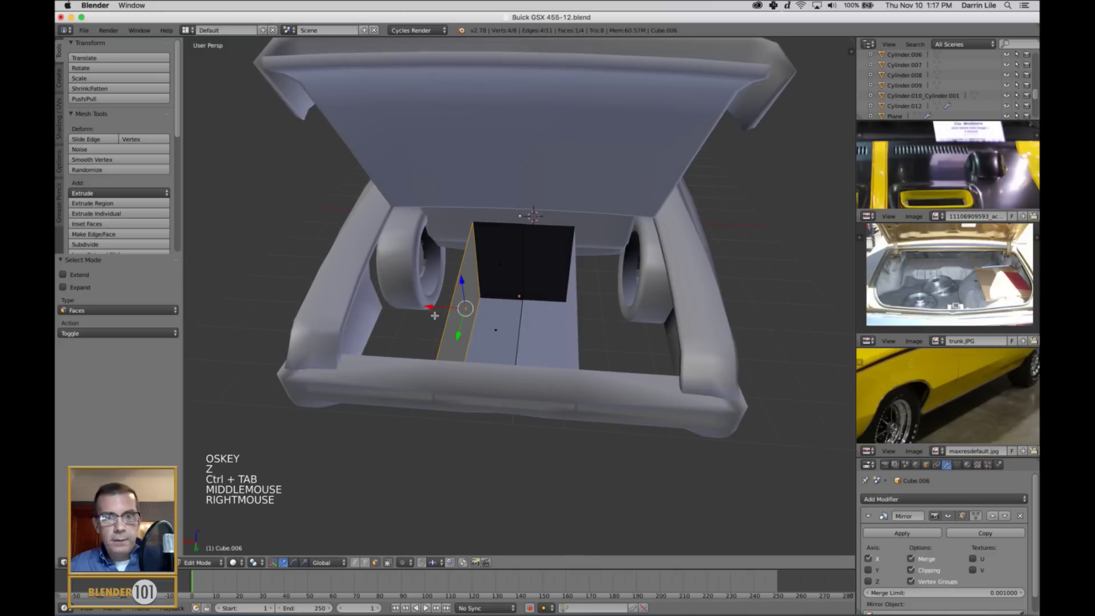
pyautogui.moveTo(431, 314); pyautogui.dragTo(364, 321)
pyautogui.moveTo(524, 308); pyautogui.dragTo(541, 305, button='middle')
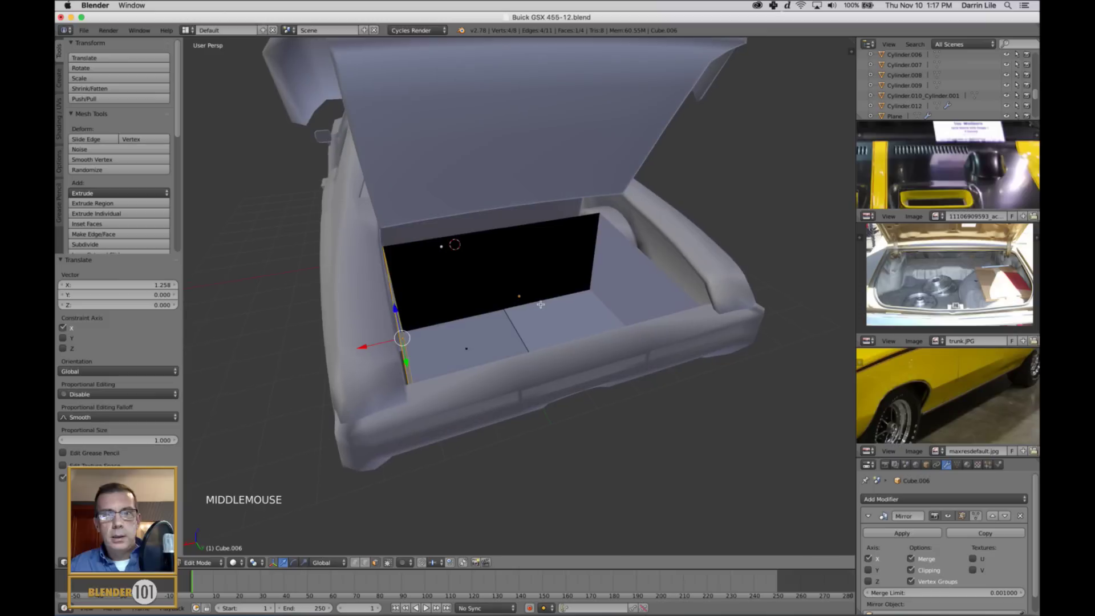
# Select the box's front wall face and move it about -0.74 along Y toward the back seat
pyautogui.hotkey('ctrl', 'Tab')
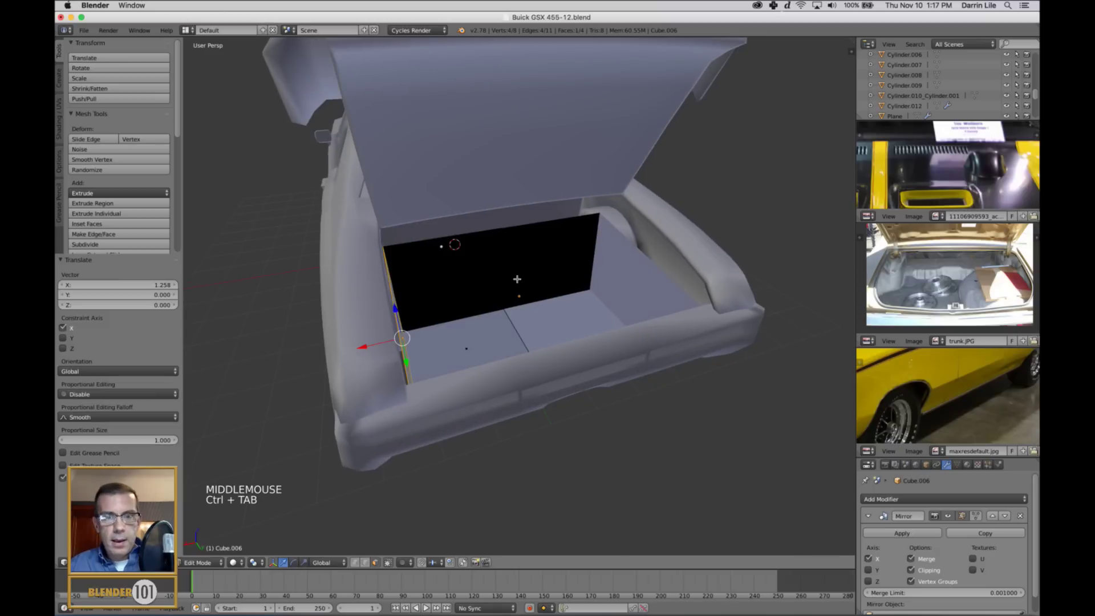
pyautogui.rightClick(485, 284)
pyautogui.rightClick(486, 283)
pyautogui.moveTo(495, 262); pyautogui.dragTo(461, 266, button='middle')
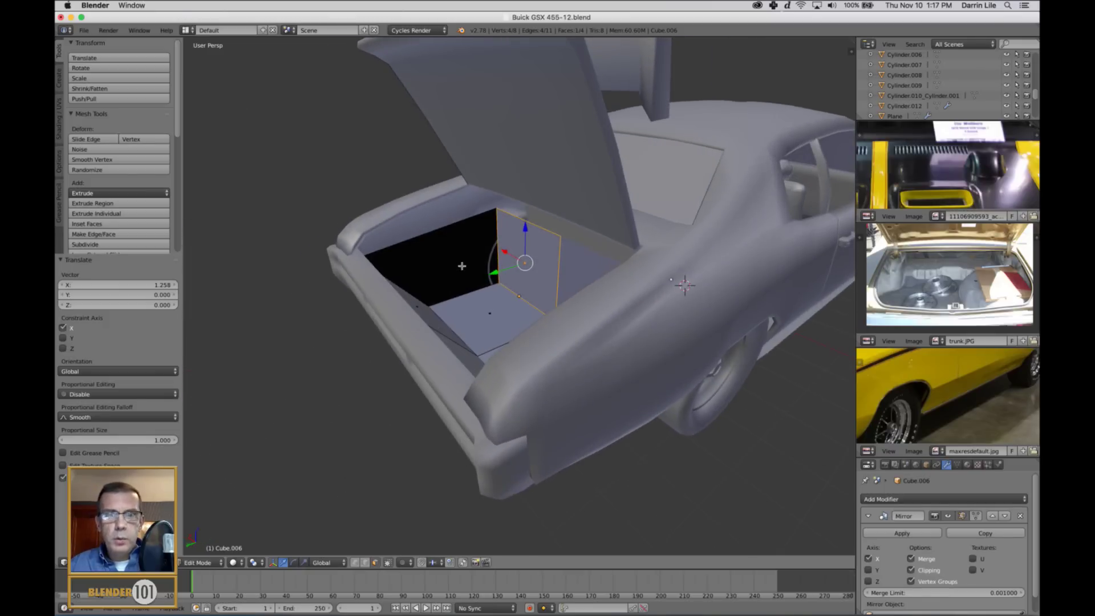
pyautogui.moveTo(494, 274); pyautogui.dragTo(517, 271)
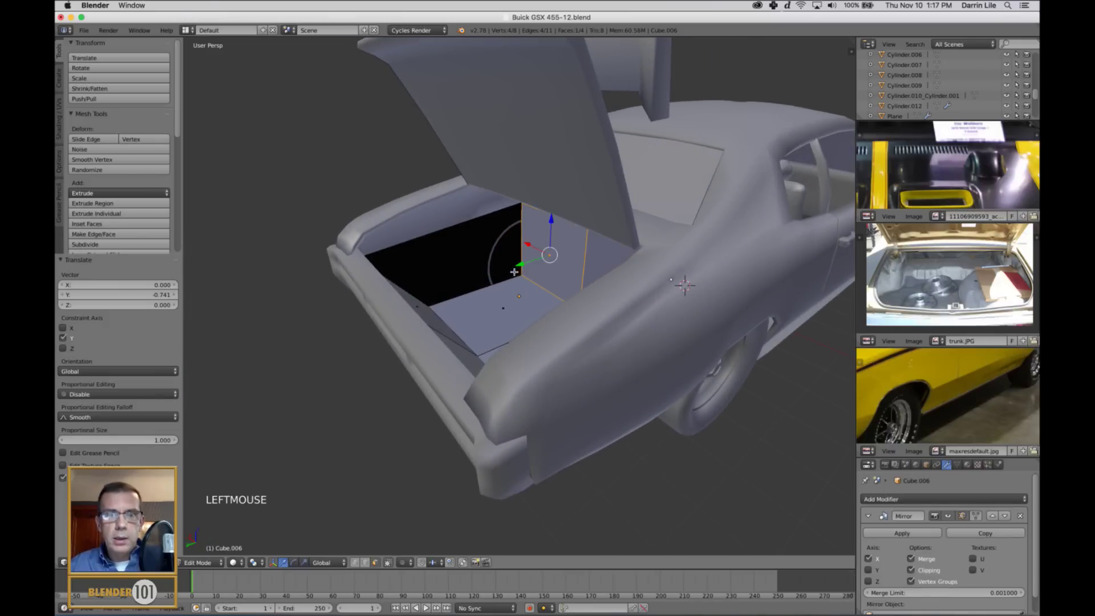
pyautogui.moveTo(517, 272); pyautogui.dragTo(569, 271, button='middle')
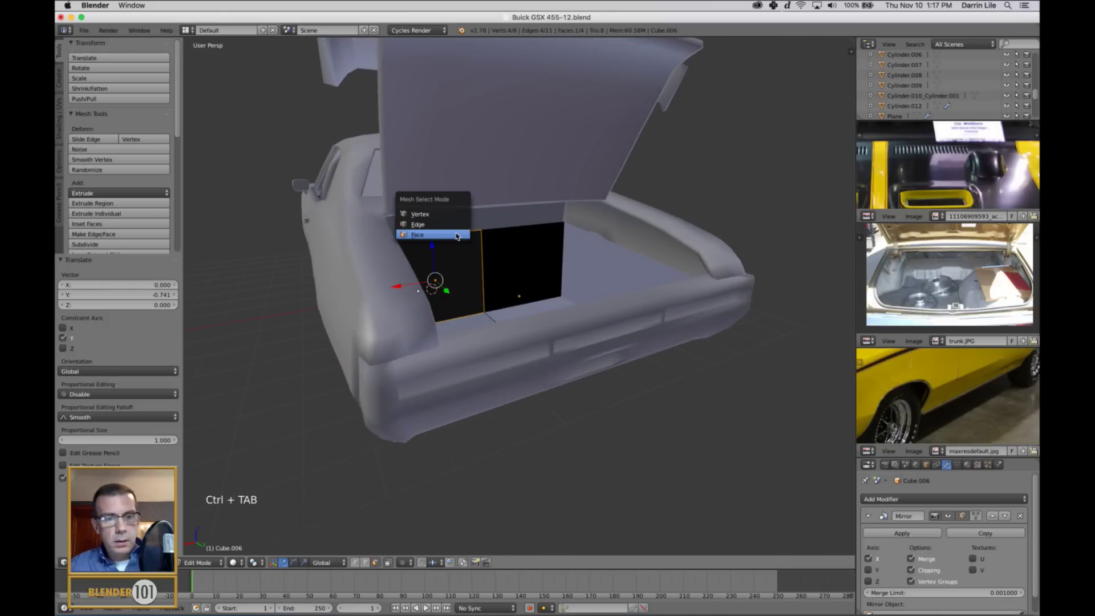
# Raise the top edge of the box's front wall about 0.61 along Z and shift it along Y
pyautogui.click(456, 225)
pyautogui.rightClick(450, 235)
pyautogui.moveTo(428, 204); pyautogui.dragTo(437, 178)
pyautogui.moveTo(489, 223); pyautogui.dragTo(521, 226, button='middle')
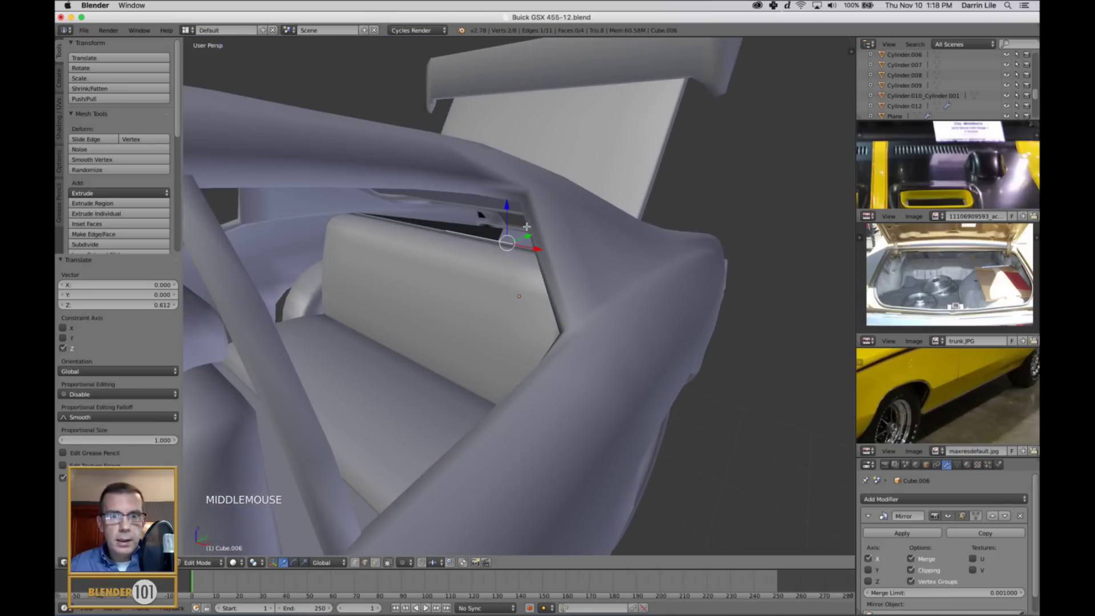
pyautogui.moveTo(527, 240); pyautogui.dragTo(568, 224)
pyautogui.moveTo(568, 224); pyautogui.dragTo(456, 257, button='middle')
# Leave mesh editing and hide the rear window glass to expose the area behind the back seat
pyautogui.press('Tab')
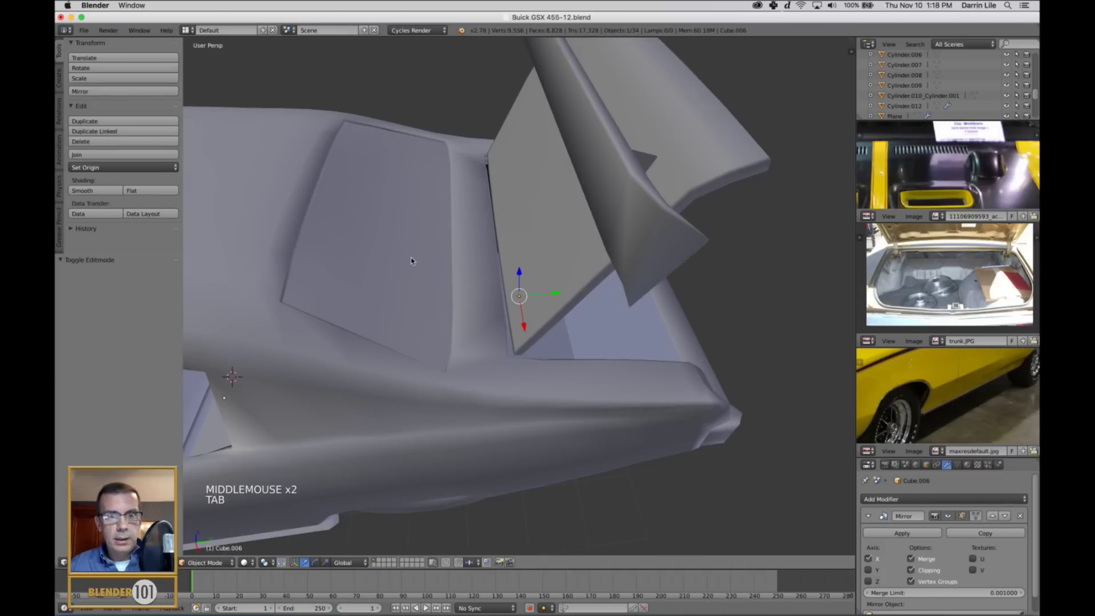
pyautogui.rightClick(436, 272)
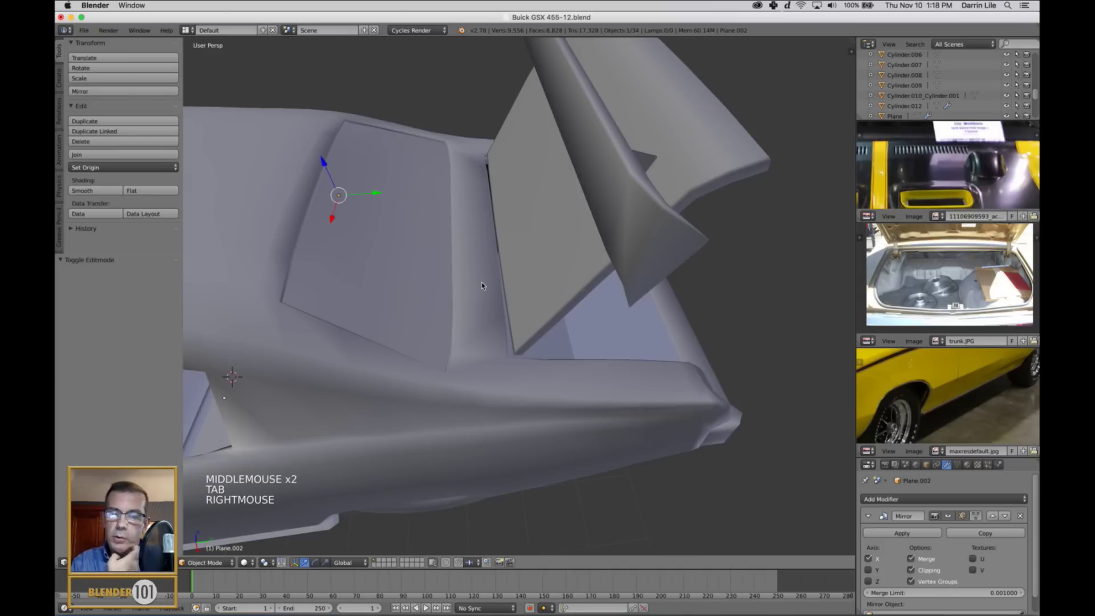
pyautogui.press('h')
pyautogui.press('h')
pyautogui.moveTo(482, 286); pyautogui.dragTo(436, 261, button='middle')
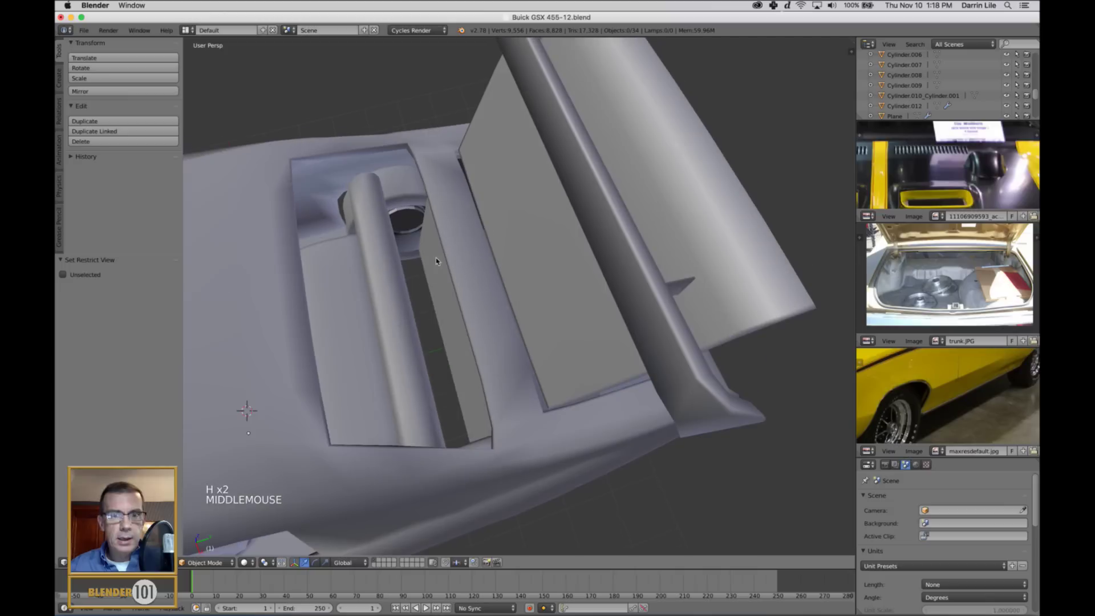
pyautogui.scroll(-1, 442, 314)
pyautogui.moveTo(443, 315)
pyautogui.mouseDown(button='middle')
pyautogui.moveTo(459, 320)
pyautogui.moveTo(450, 326)
pyautogui.mouseUp(button='middle')
# Select the lower edge of the trunk box's front wall and move it about 0.50 along Y toward the rear
pyautogui.hotkey('ctrl', 'Tab')
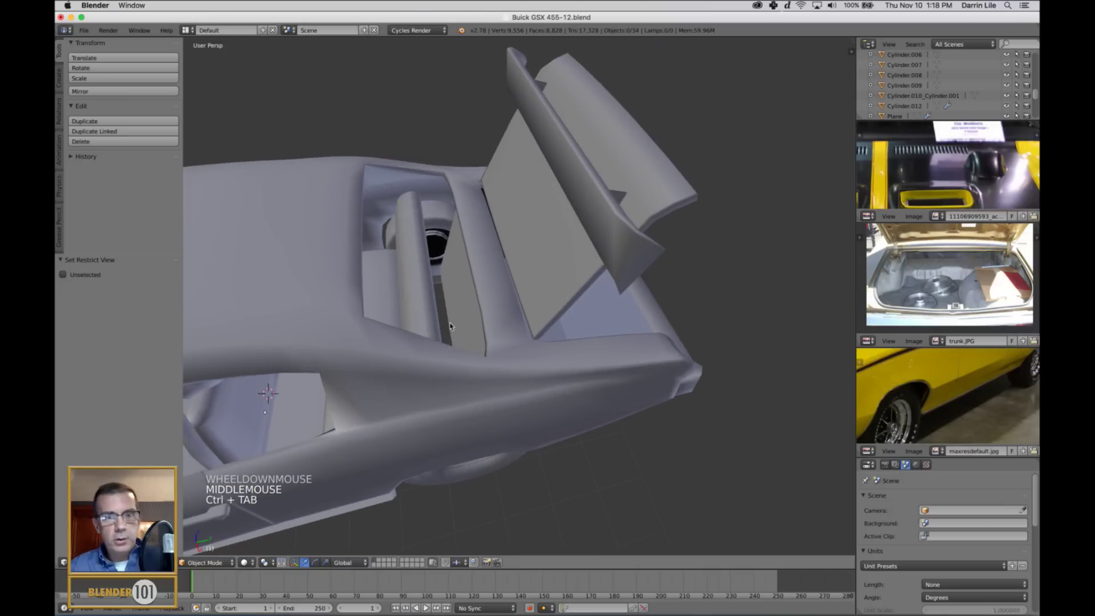
pyautogui.rightClick(457, 313)
pyautogui.hotkey('ctrl', 'Tab')
pyautogui.hotkey('ctrl', 'Tab')
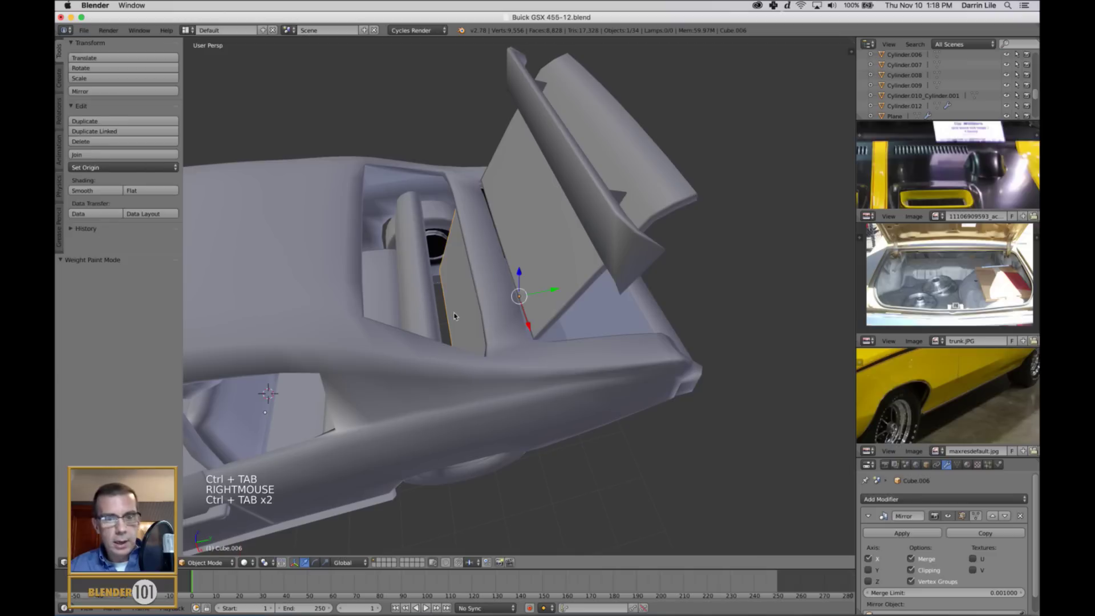
pyautogui.press('Tab')
pyautogui.press('Tab')
pyautogui.rightClick(452, 350)
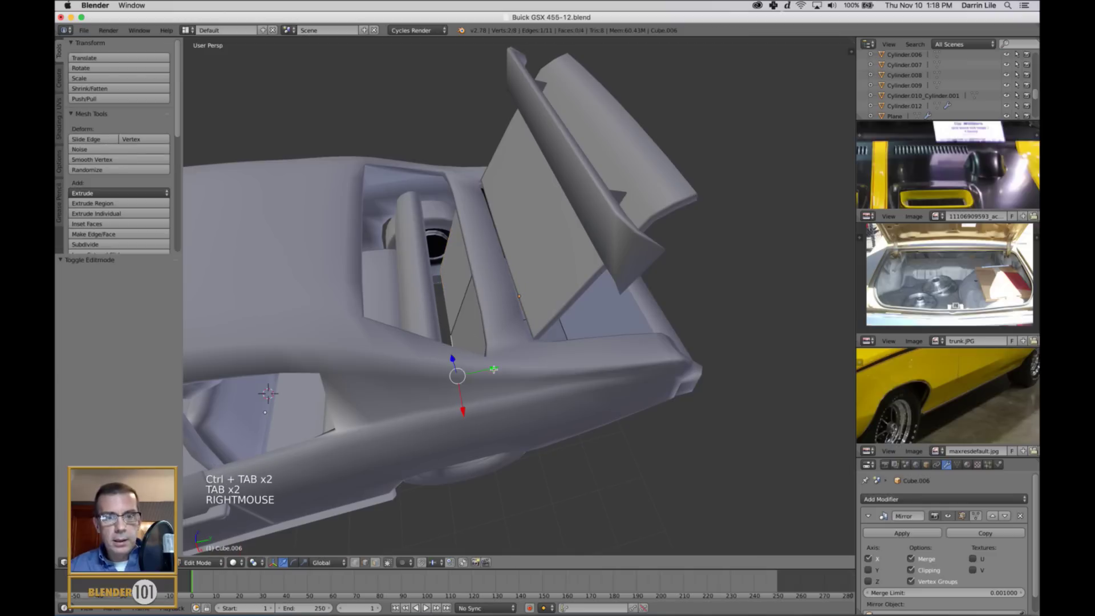
pyautogui.moveTo(493, 370); pyautogui.dragTo(516, 372)
pyautogui.moveTo(516, 372); pyautogui.dragTo(528, 356, button='middle')
# Shift the front wall's top edge slightly forward and extrude it along Y toward the back seat as a shelf under the rear window
pyautogui.rightClick(528, 289)
pyautogui.moveTo(549, 294)
pyautogui.mouseDown(button='middle')
pyautogui.moveTo(570, 304)
pyautogui.moveTo(559, 307)
pyautogui.mouseUp(button='middle')
pyautogui.press('z')
pyautogui.press('z')
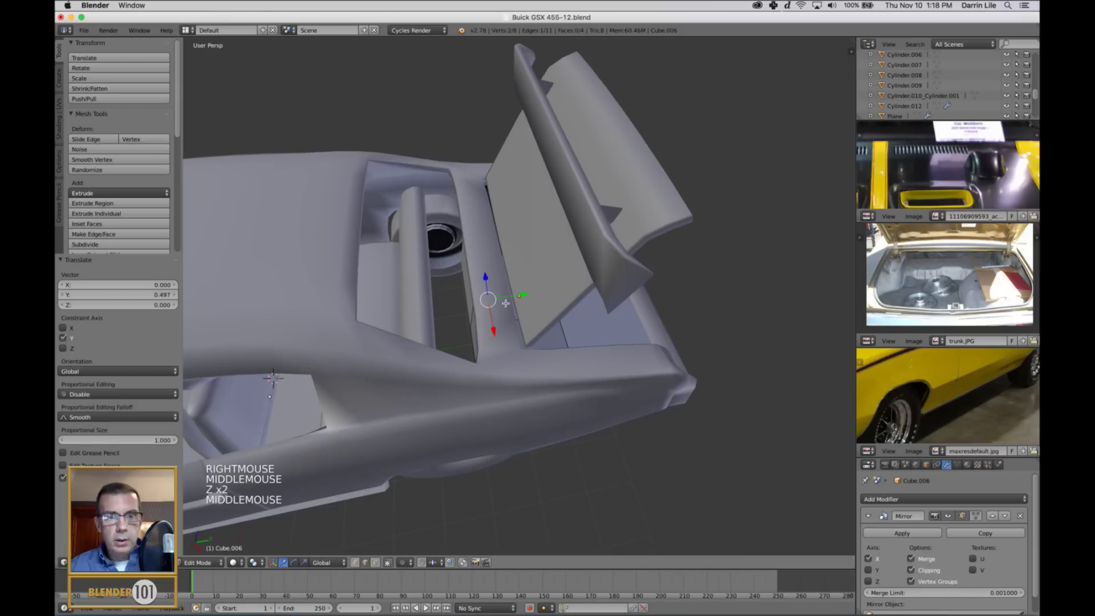
pyautogui.moveTo(519, 300)
pyautogui.mouseDown()
pyautogui.moveTo(501, 313)
pyautogui.moveTo(511, 315)
pyautogui.mouseUp()
pyautogui.press('e')
pyautogui.press('e')
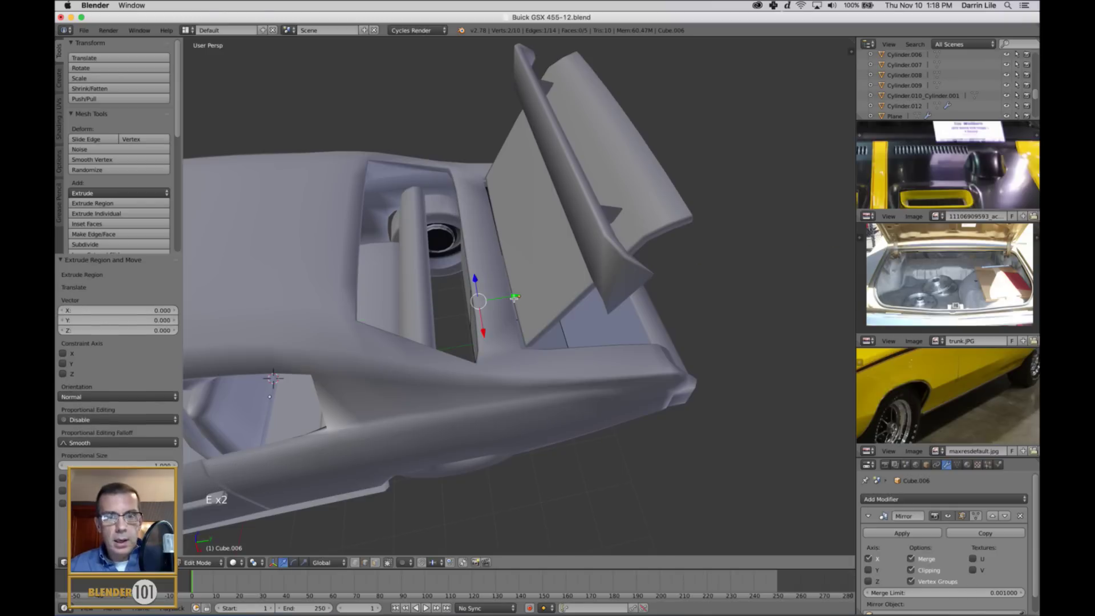
pyautogui.click(462, 330)
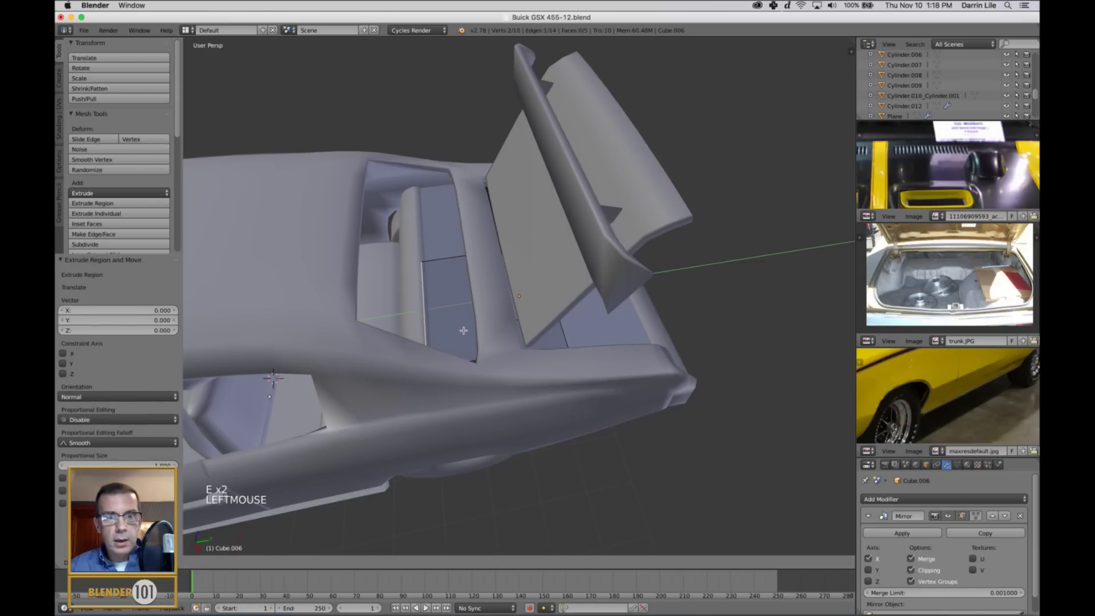
# Lower the shelf's front edge about 0.04 along Z and scale it by about 1.39 along X
pyautogui.moveTo(463, 330); pyautogui.dragTo(462, 330)
pyautogui.moveTo(454, 326); pyautogui.dragTo(431, 268, button='middle')
pyautogui.moveTo(397, 237); pyautogui.dragTo(397, 238)
pyautogui.moveTo(397, 238); pyautogui.dragTo(516, 272, button='middle')
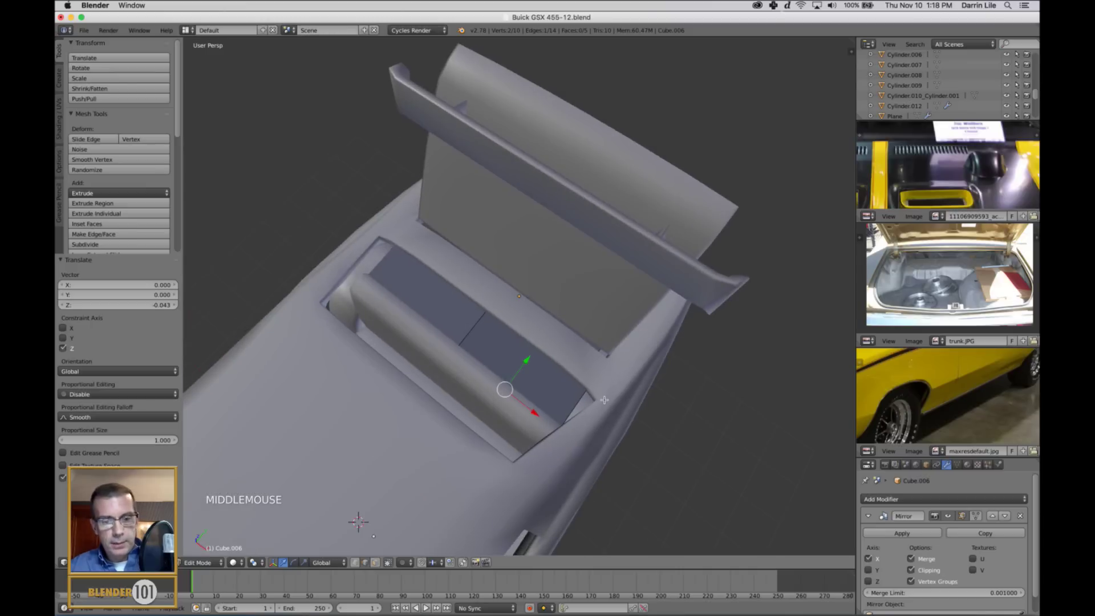
pyautogui.press('s')
pyautogui.press('s')
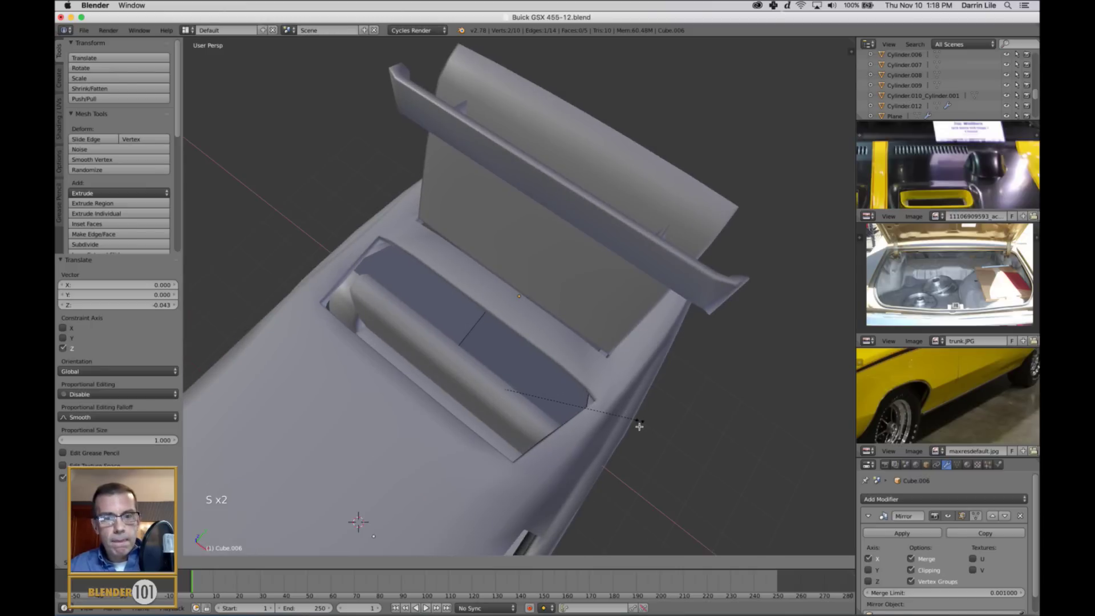
pyautogui.click(627, 419)
# Select the shelf's rear edge and widen it along X to fill the rear window opening
pyautogui.moveTo(603, 382); pyautogui.dragTo(528, 333, button='middle')
pyautogui.rightClick(544, 230)
pyautogui.moveTo(534, 237); pyautogui.dragTo(552, 294, button='middle')
pyautogui.rightClick(519, 293)
pyautogui.rightClick(552, 294)
pyautogui.press('s')
pyautogui.press('s')
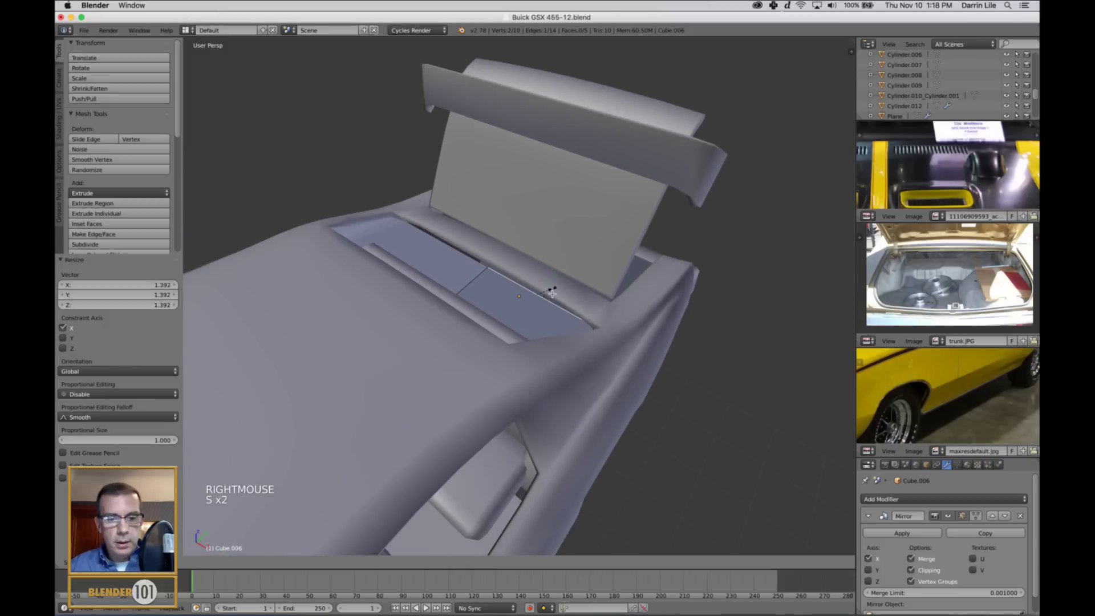
pyautogui.rightClick(552, 292)
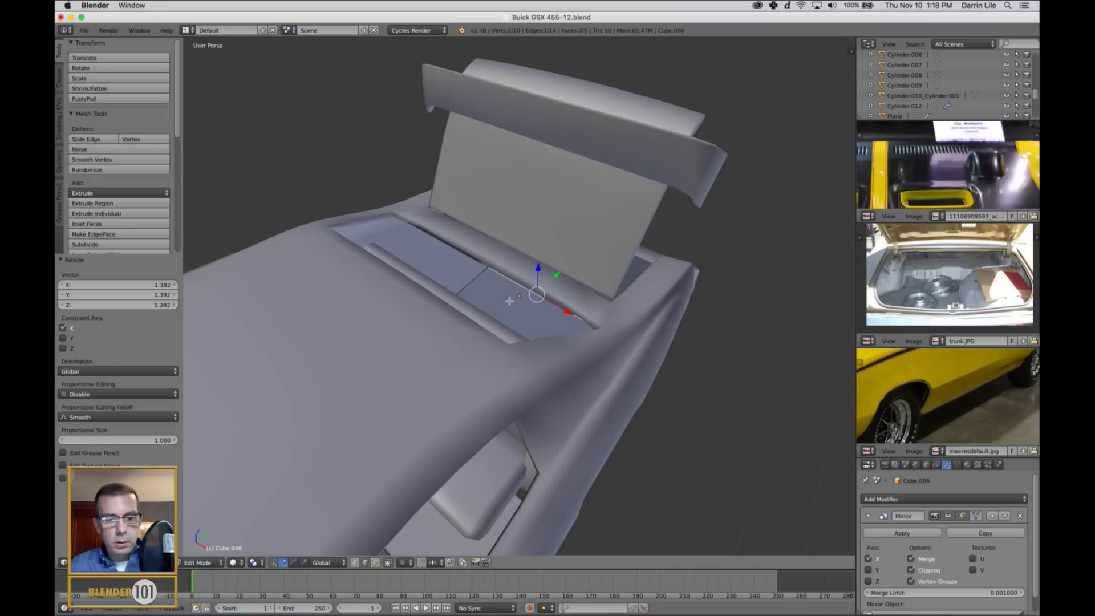
pyautogui.press('s')
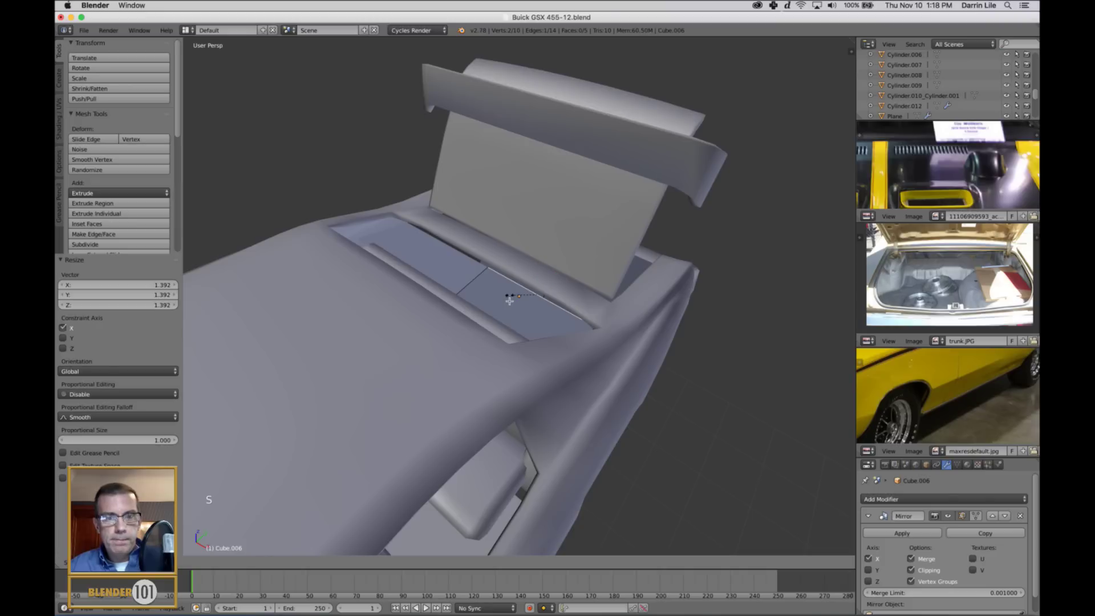
pyautogui.press('x')
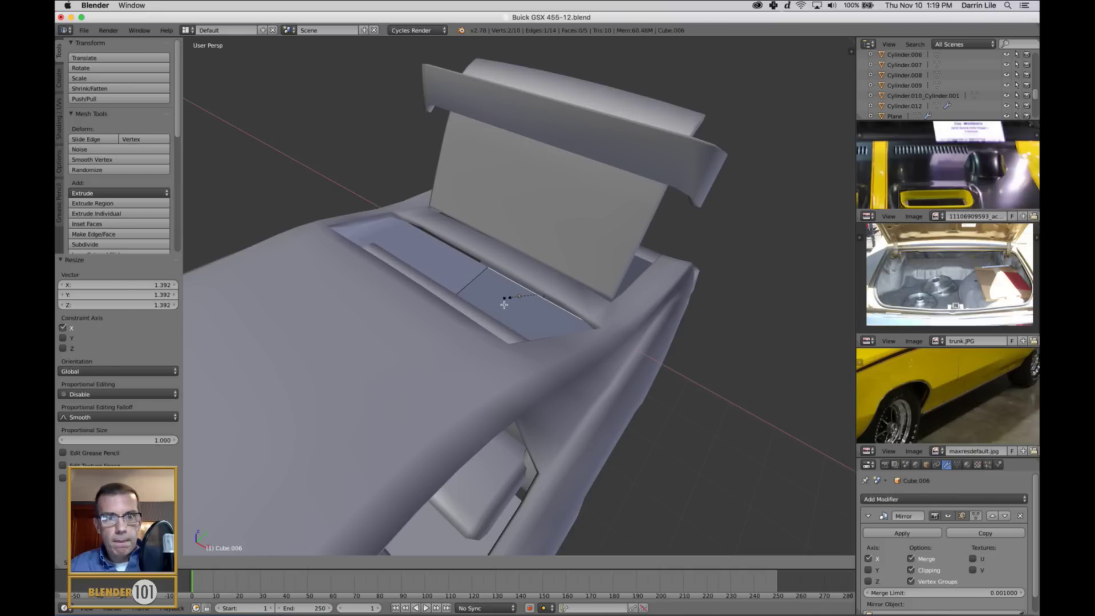
pyautogui.click(497, 308)
pyautogui.press('a')
# Make the mirrored half editable through the Mirror modifier's edit cage and move the shelf's outer front corner vertex outward along X
pyautogui.moveTo(506, 305); pyautogui.dragTo(451, 286, button='middle')
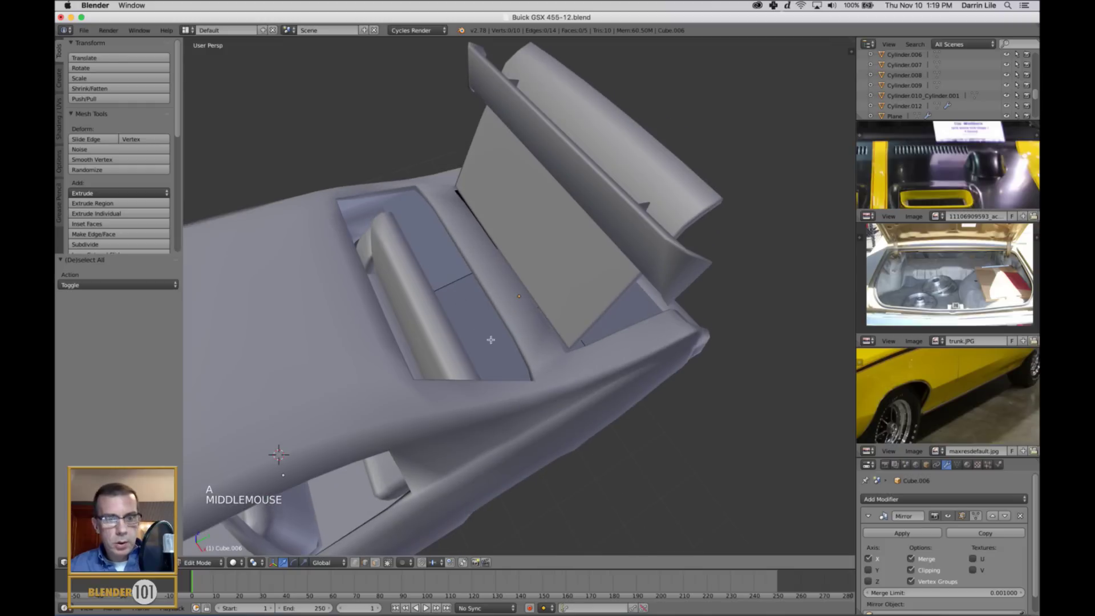
pyautogui.click(976, 516)
pyautogui.hotkey('ctrl', 'Tab')
pyautogui.click(412, 203)
pyautogui.rightClick(380, 206)
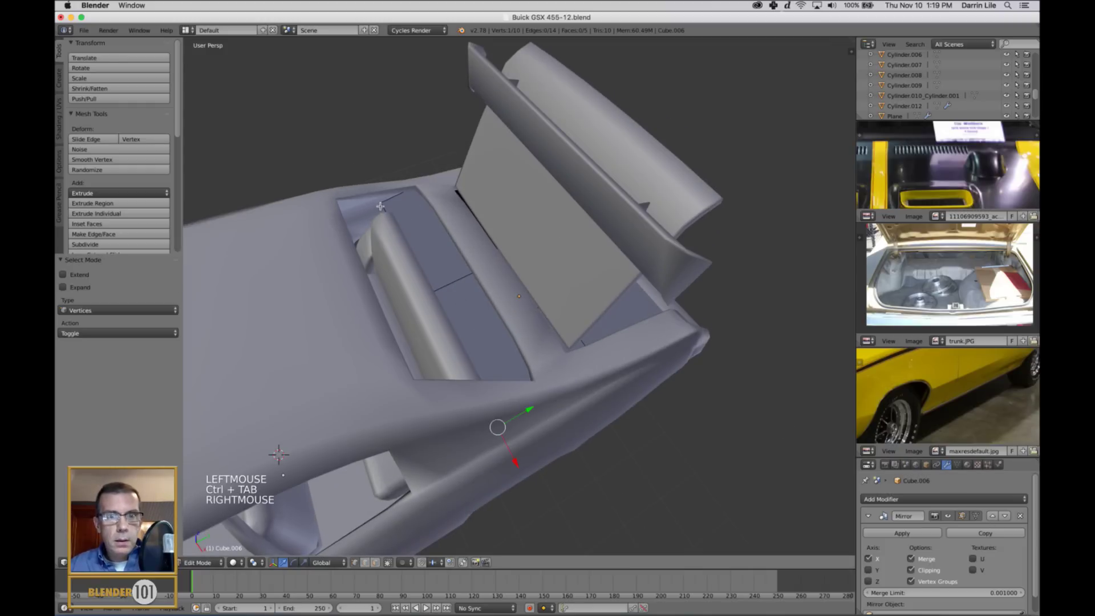
pyautogui.moveTo(515, 468); pyautogui.dragTo(523, 484)
pyautogui.press('a')
pyautogui.press('Tab')
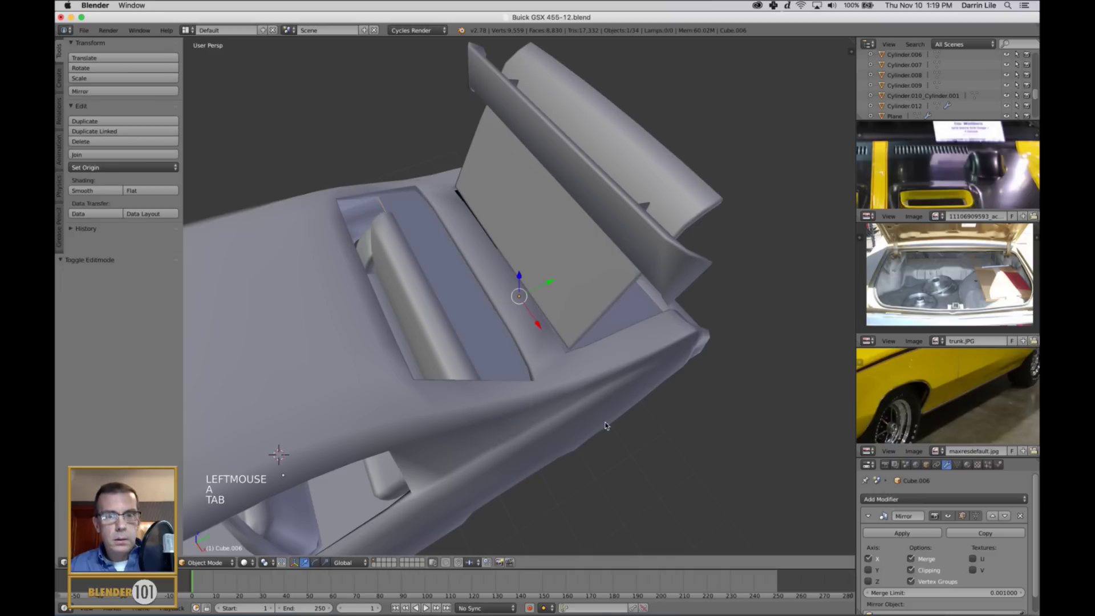
# Scale the back seat by about 1.185 along X and move it forward along Y
pyautogui.scroll(-2, 624, 409)
pyautogui.moveTo(624, 409)
pyautogui.mouseDown(button='middle')
pyautogui.moveTo(606, 398)
pyautogui.moveTo(694, 374)
pyautogui.moveTo(630, 377)
pyautogui.moveTo(635, 391)
pyautogui.mouseUp(button='middle')
pyautogui.press('a')
pyautogui.scroll(4, 636, 391)
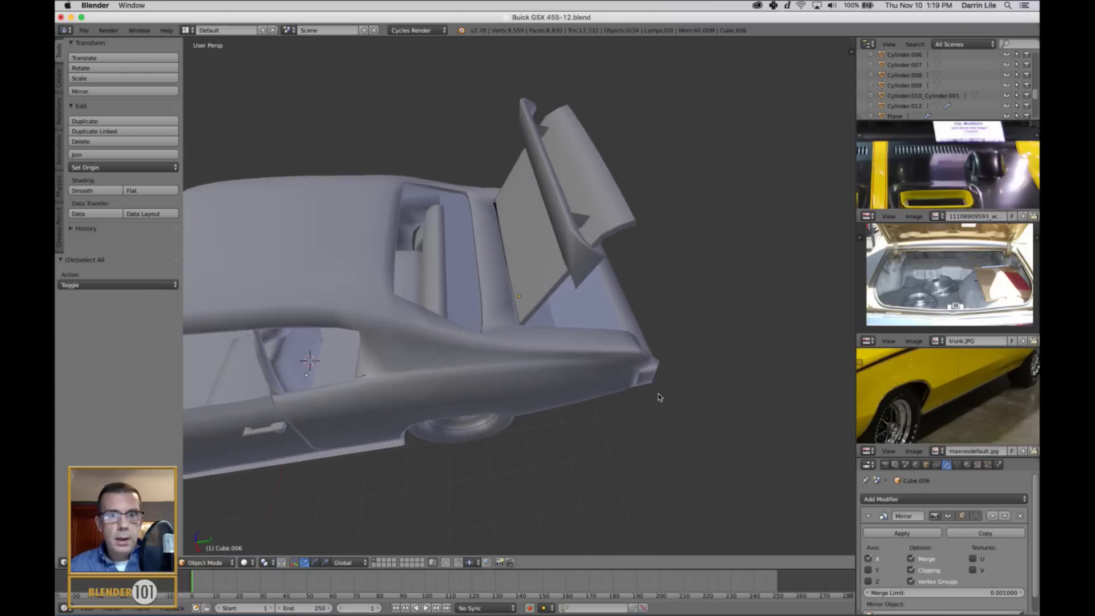
pyautogui.rightClick(434, 267)
pyautogui.moveTo(434, 267); pyautogui.dragTo(441, 285, button='middle')
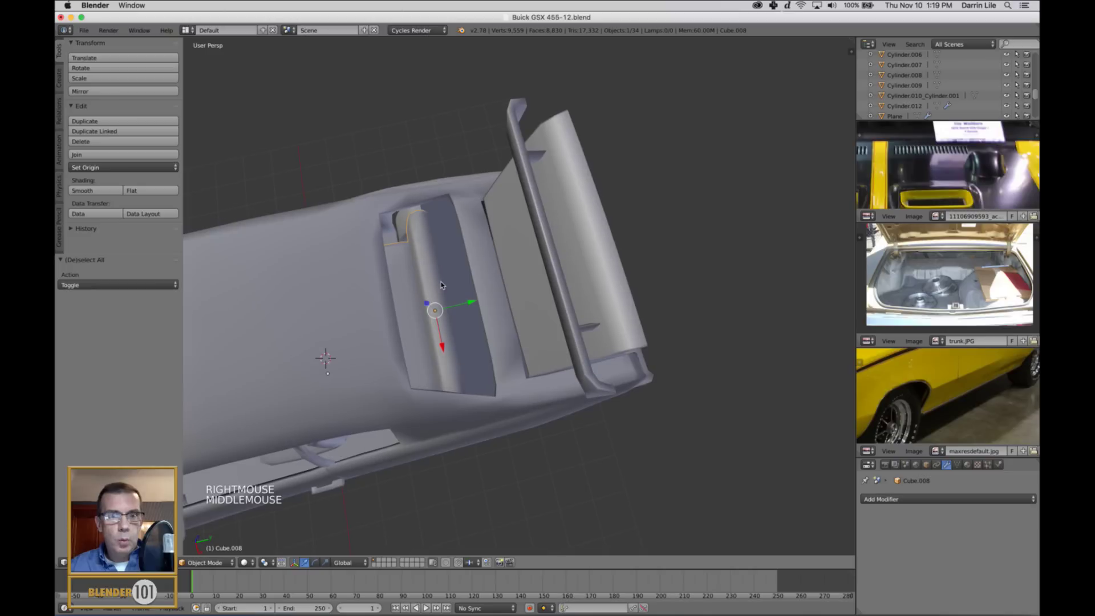
pyautogui.moveTo(486, 327); pyautogui.dragTo(467, 331, button='middle')
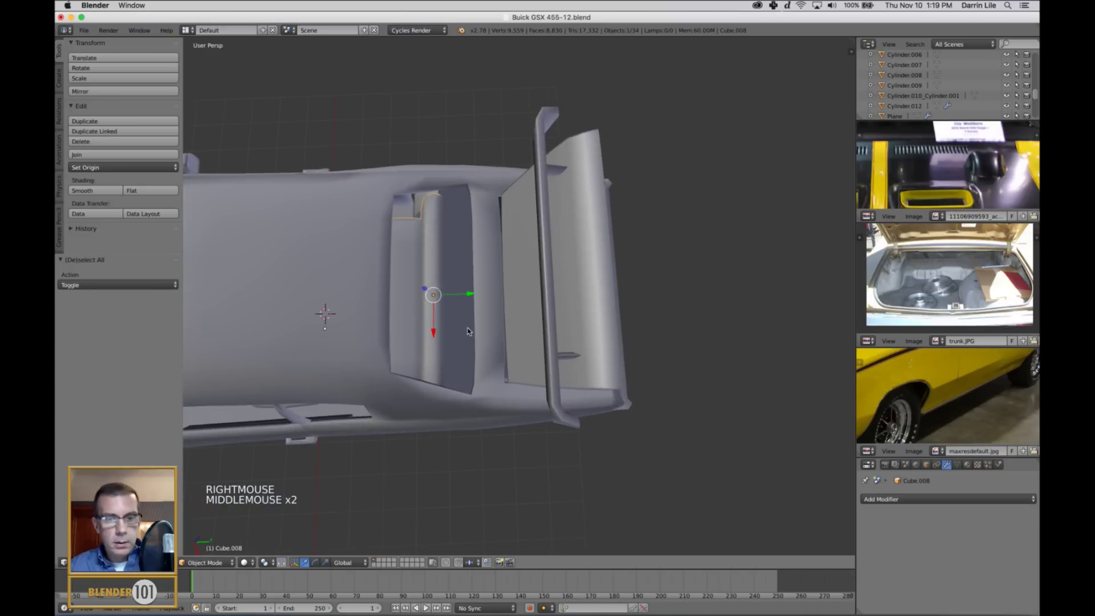
pyautogui.press('s')
pyautogui.press('s')
pyautogui.press('s')
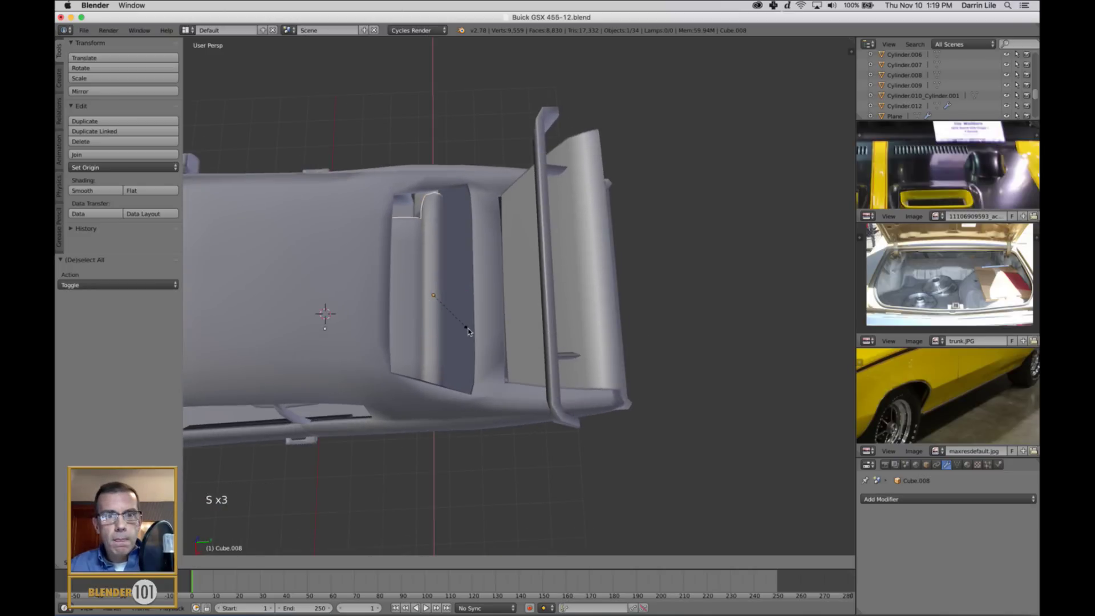
pyautogui.click(471, 334)
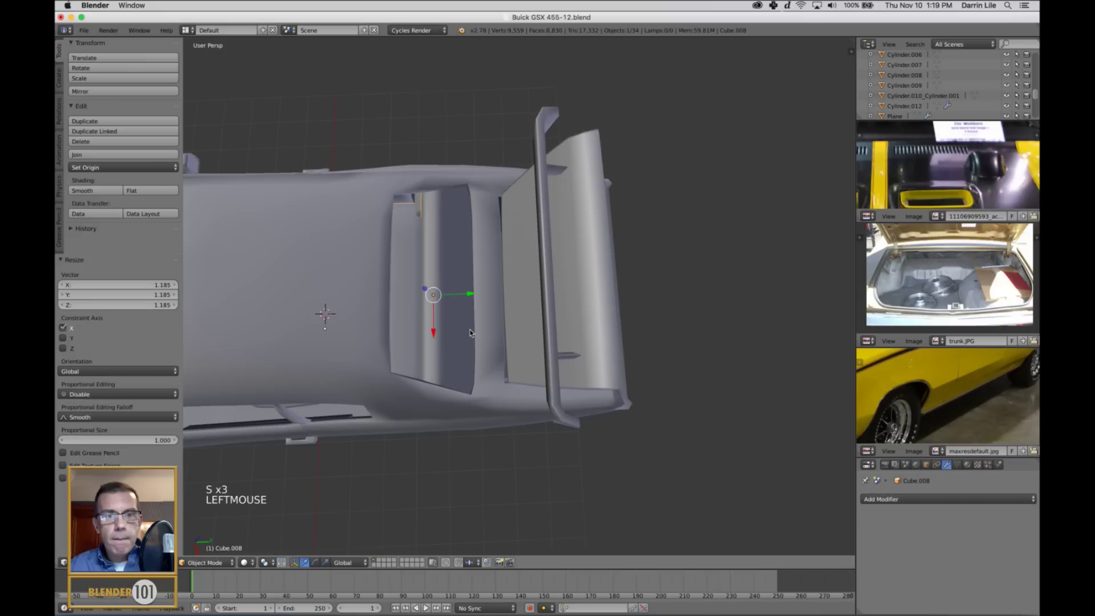
pyautogui.doubleClick(467, 298)
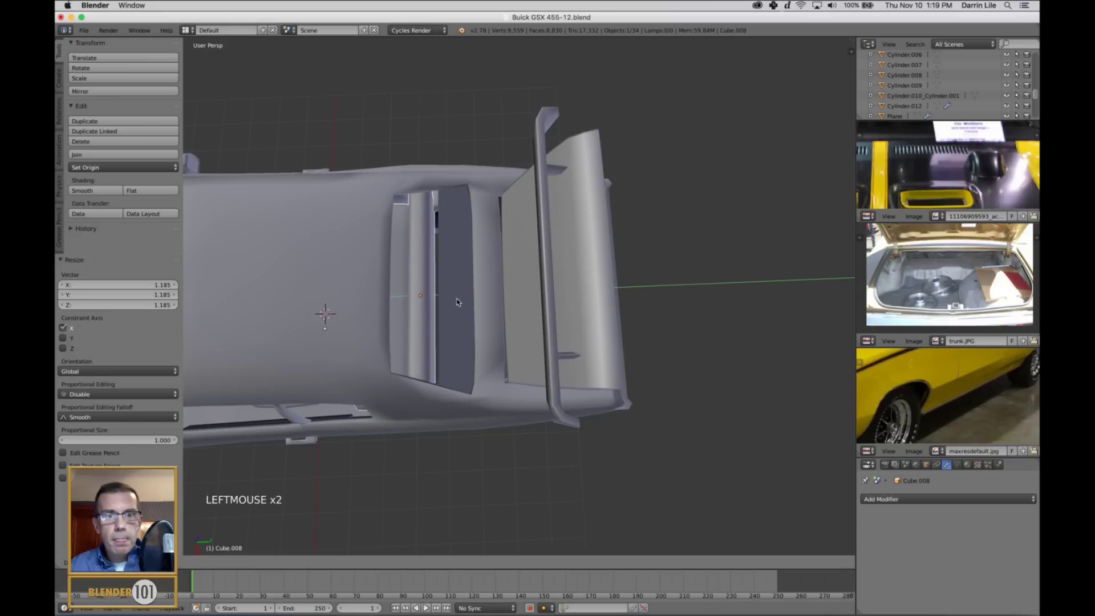
# Move the front edge of the trunk box's shelf about -0.28 along Y to close the gap behind the back seat
pyautogui.rightClick(460, 283)
pyautogui.press('Tab')
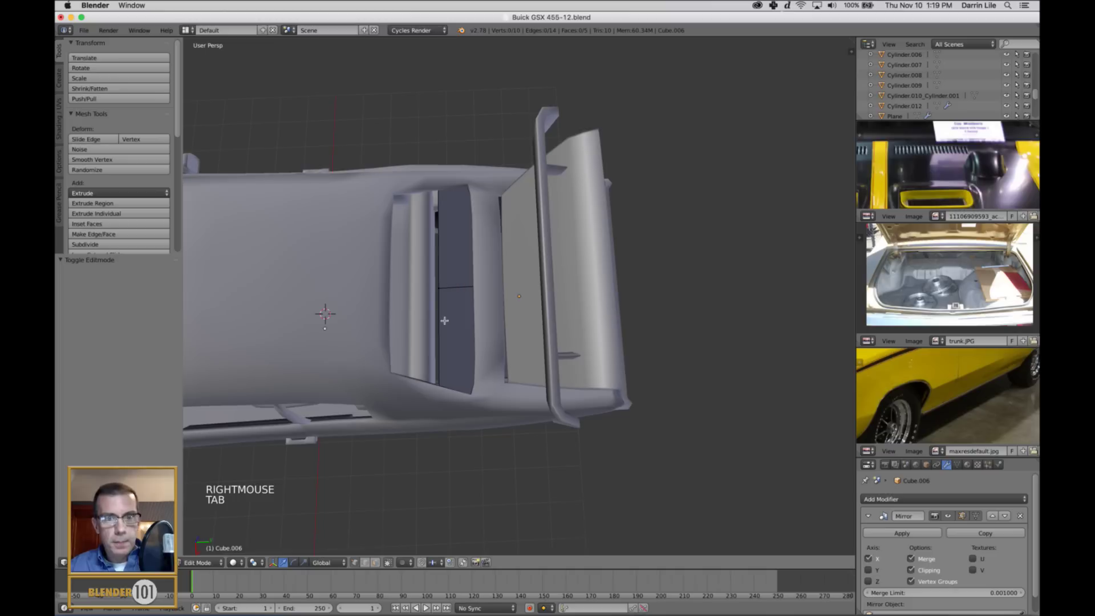
pyautogui.rightClick(441, 322)
pyautogui.hotkey('ctrl', 'Tab')
pyautogui.rightClick(441, 322)
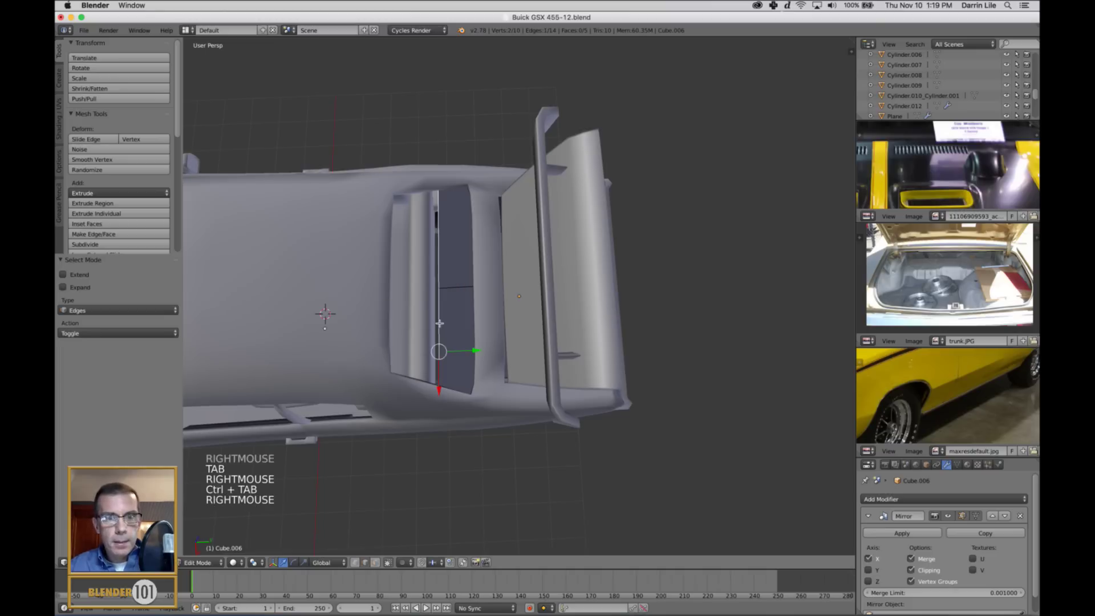
pyautogui.click(470, 356)
pyautogui.press('a')
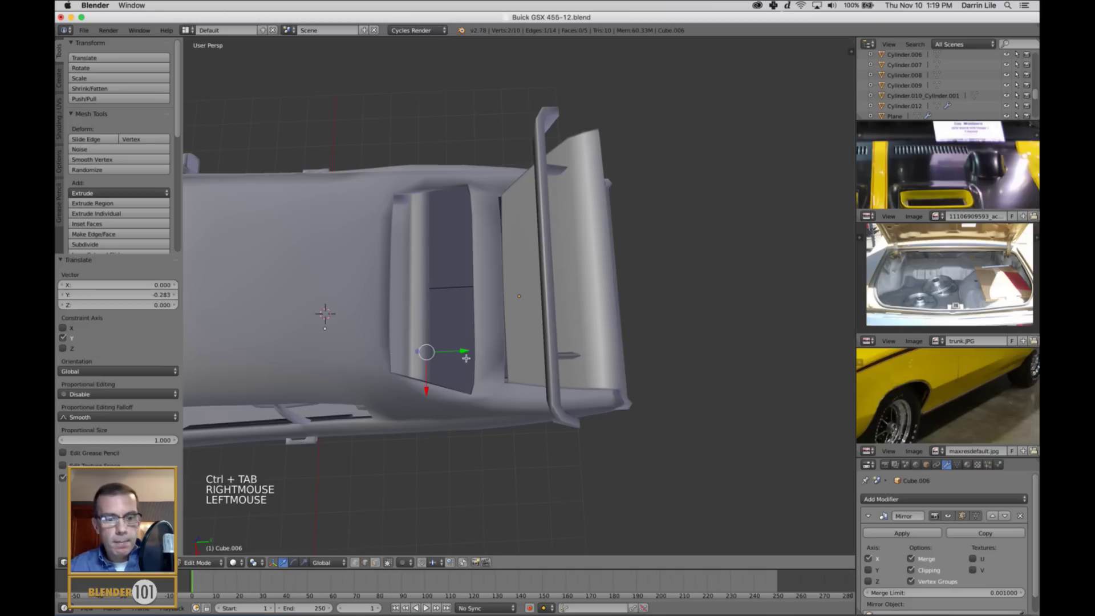
pyautogui.press('Tab')
# Add one horizontal loop cut around the trunk box's walls with a slide factor of about -0.14
pyautogui.scroll(-3, 466, 350)
pyautogui.moveTo(467, 351)
pyautogui.mouseDown(button='middle')
pyautogui.moveTo(503, 369)
pyautogui.moveTo(479, 360)
pyautogui.mouseUp(button='middle')
pyautogui.scroll(3, 479, 359)
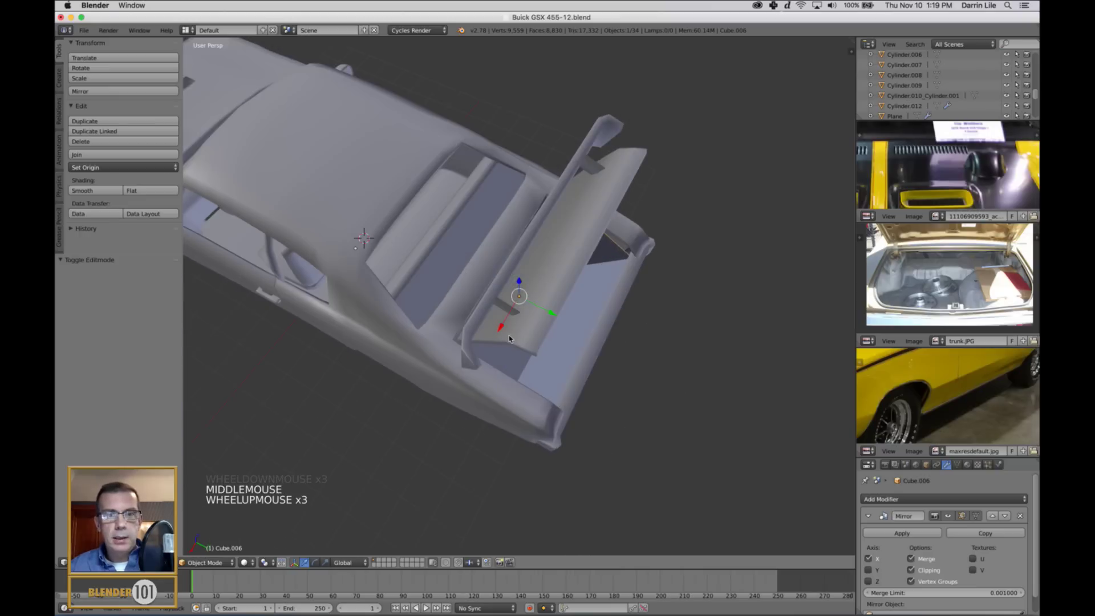
pyautogui.moveTo(570, 322); pyautogui.dragTo(554, 292, button='middle')
pyautogui.rightClick(554, 282)
pyautogui.scroll(3, 556, 280)
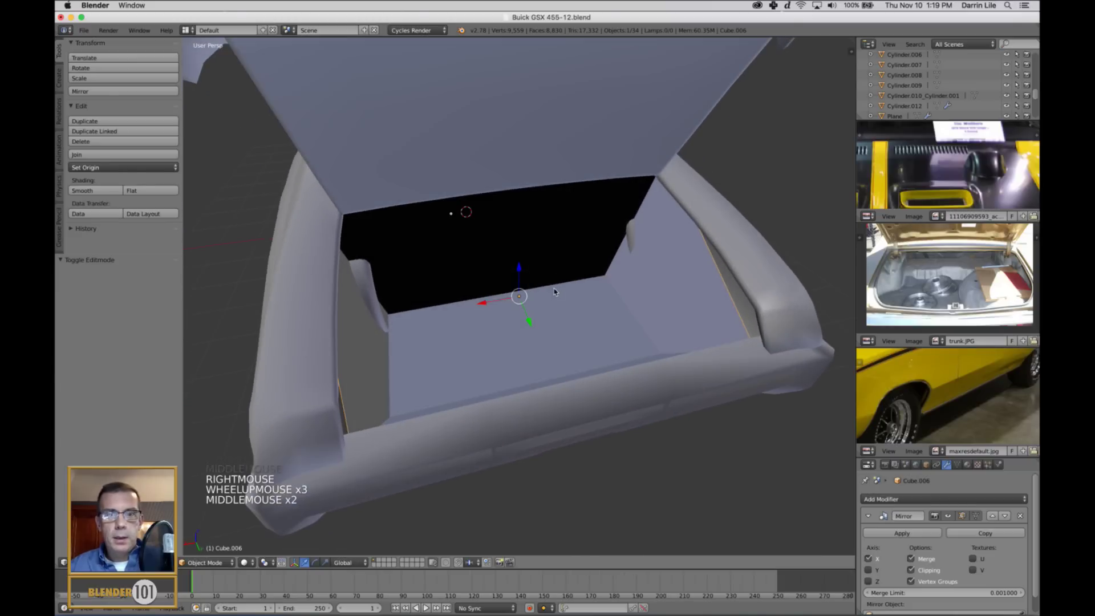
pyautogui.press('Tab')
pyautogui.moveTo(589, 325); pyautogui.dragTo(567, 318, button='middle')
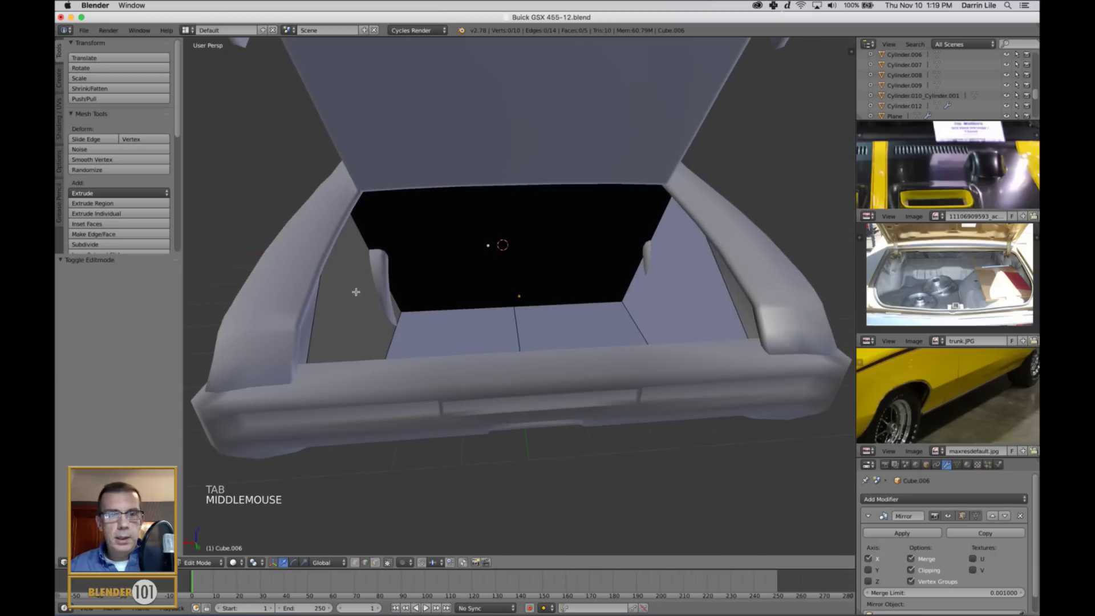
pyautogui.hotkey('ctrl', 'r')
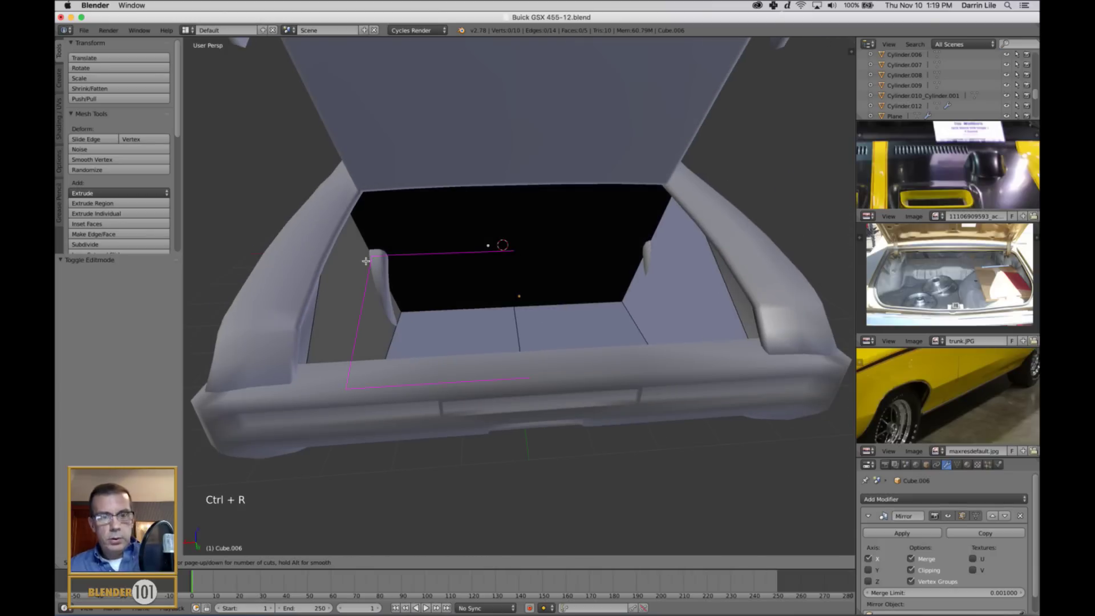
pyautogui.click(365, 253)
pyautogui.click(389, 306)
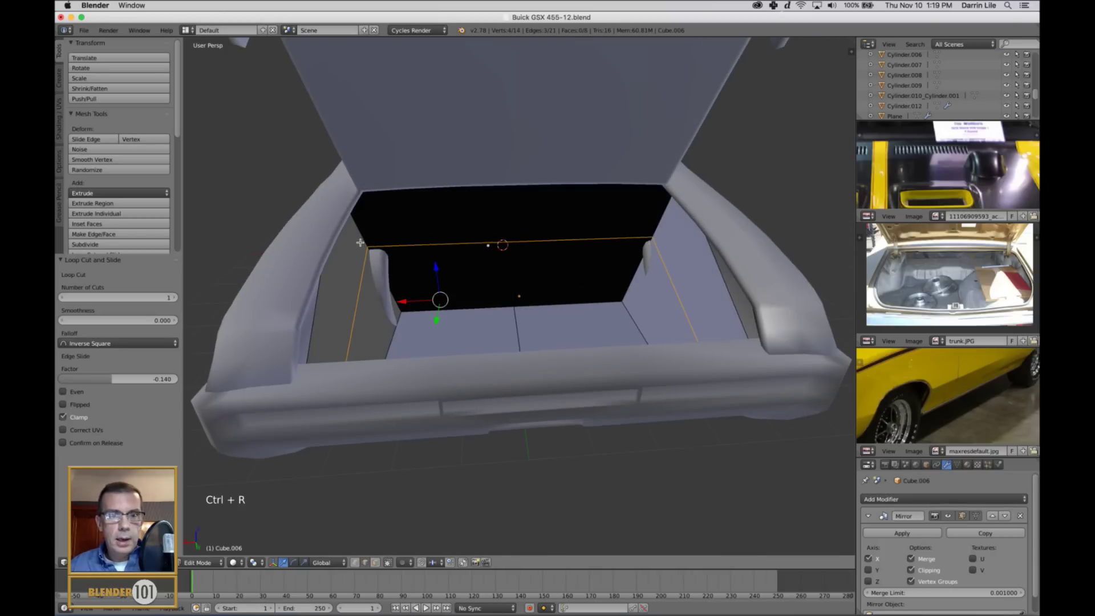
# Try moving the side wall's new horizontal edge about -0.405 along X
pyautogui.hotkey('ctrl', 'Tab')
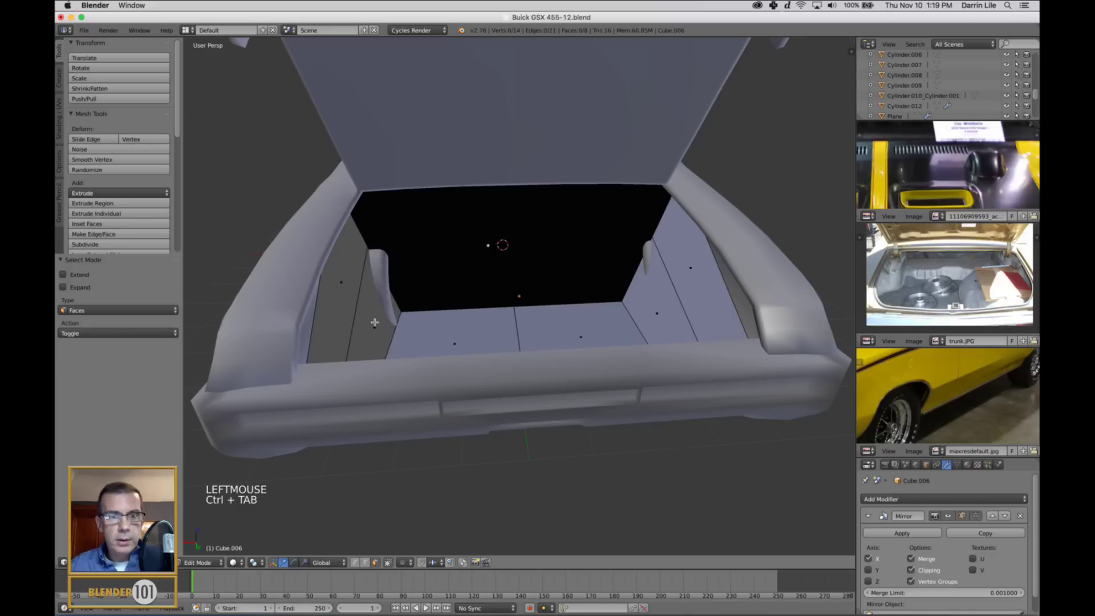
pyautogui.hotkey('ctrl', 'Tab')
pyautogui.click(348, 304)
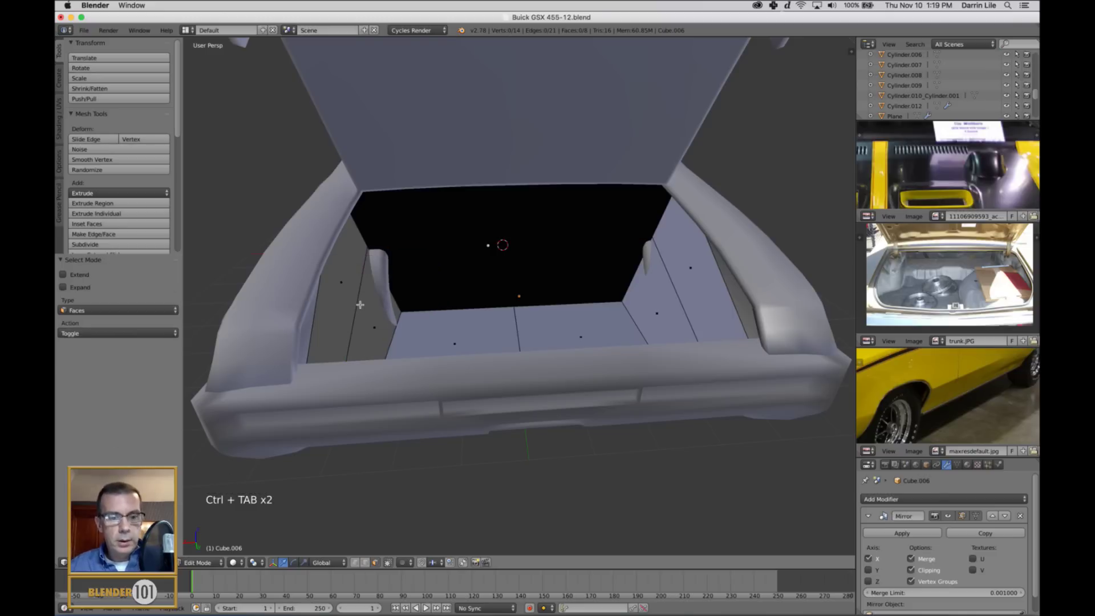
pyautogui.hotkey('ctrl', 'Tab')
pyautogui.click(342, 289)
pyautogui.rightClick(369, 304)
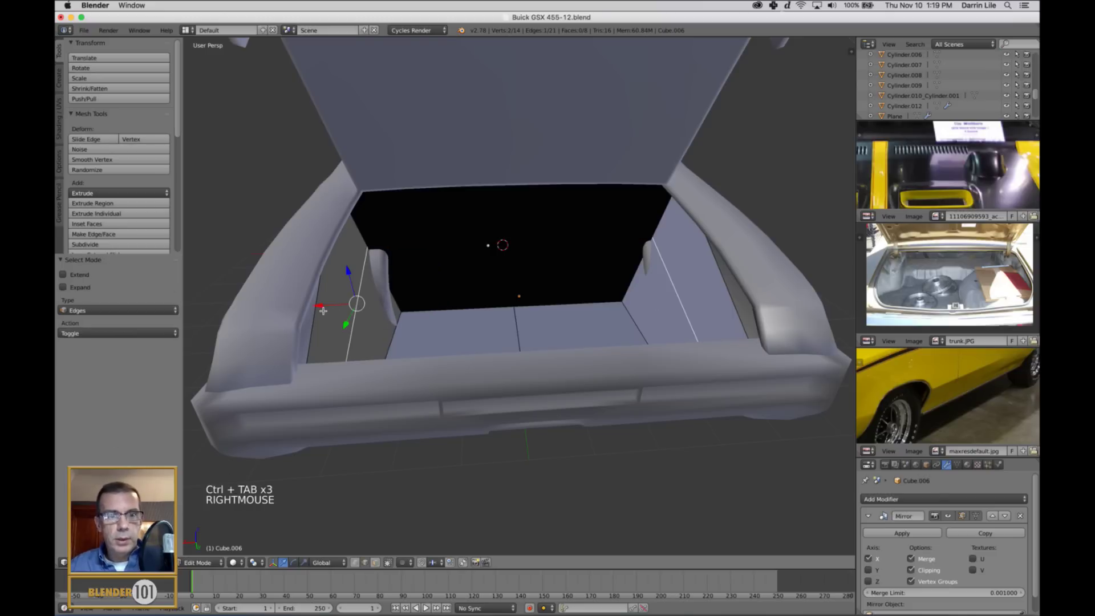
pyautogui.moveTo(323, 310); pyautogui.dragTo(352, 319)
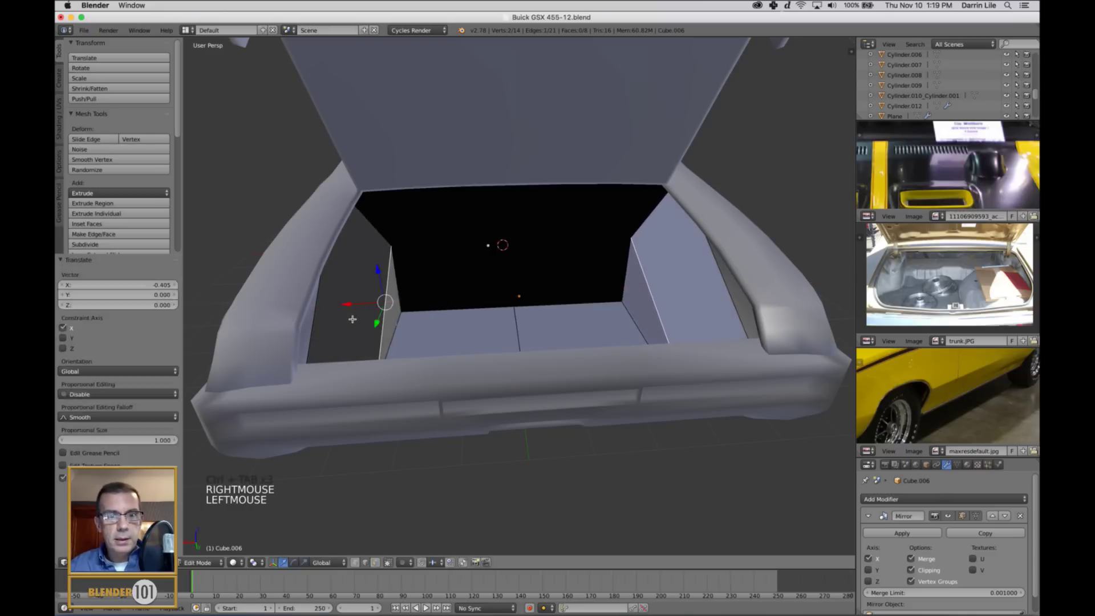
# Try moving the side edge of the trunk floor about -0.008 along X
pyautogui.rightClick(392, 344)
pyautogui.click(350, 349)
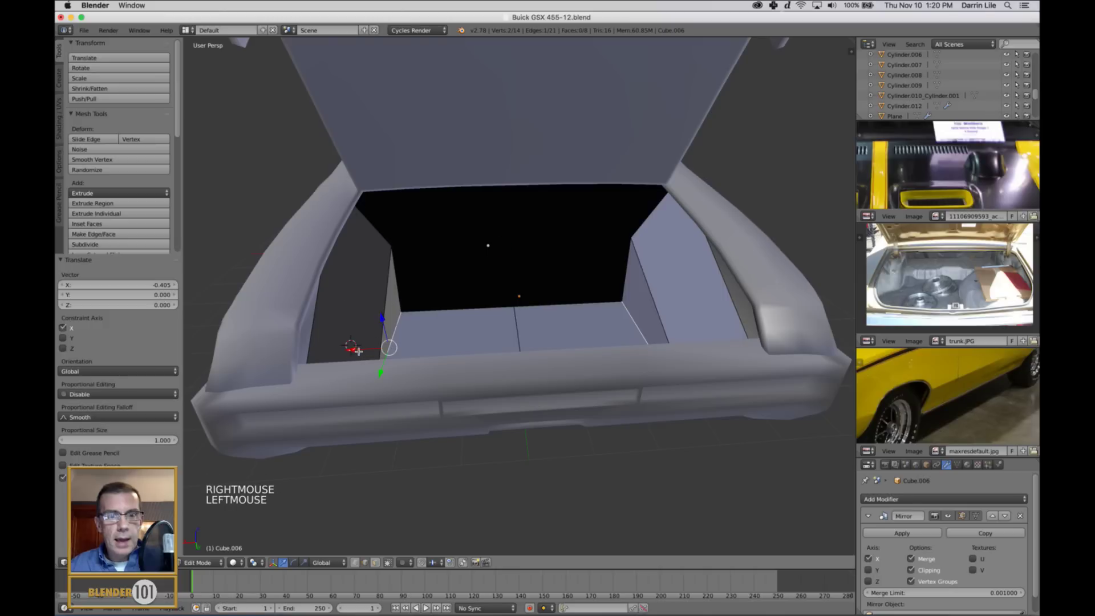
pyautogui.moveTo(352, 351); pyautogui.dragTo(351, 354)
pyautogui.moveTo(516, 308); pyautogui.dragTo(483, 333, button='middle')
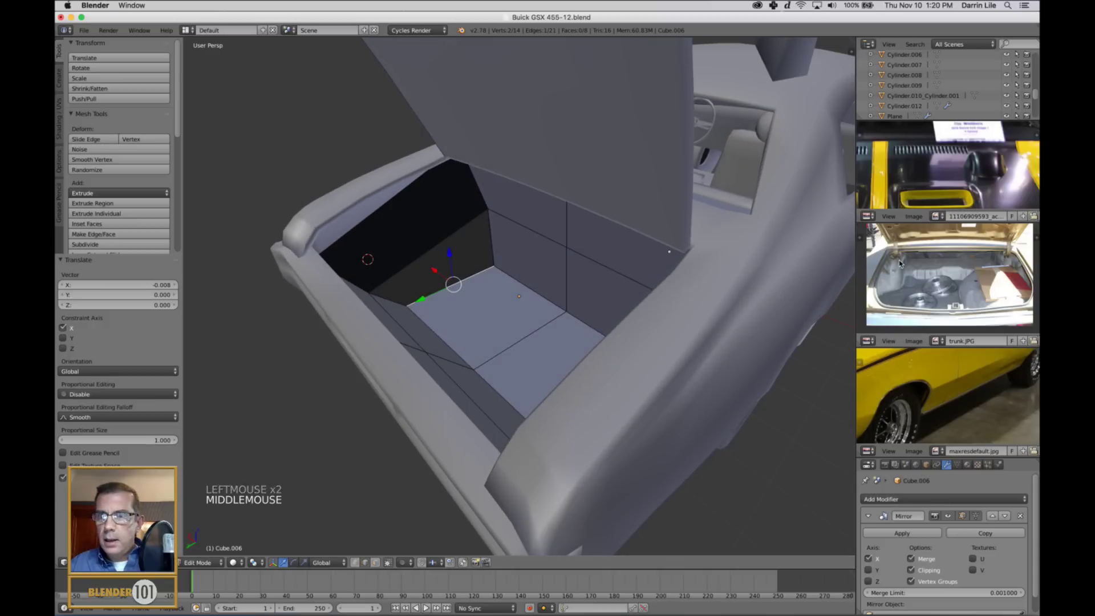
pyautogui.moveTo(393, 261); pyautogui.dragTo(410, 282, button='middle')
# Undo the floor and side wall edge moves together with the horizontal loop cut around the trunk box
pyautogui.press('super+z')
pyautogui.press('super+z')
pyautogui.press('super+z')
pyautogui.press('super+z')
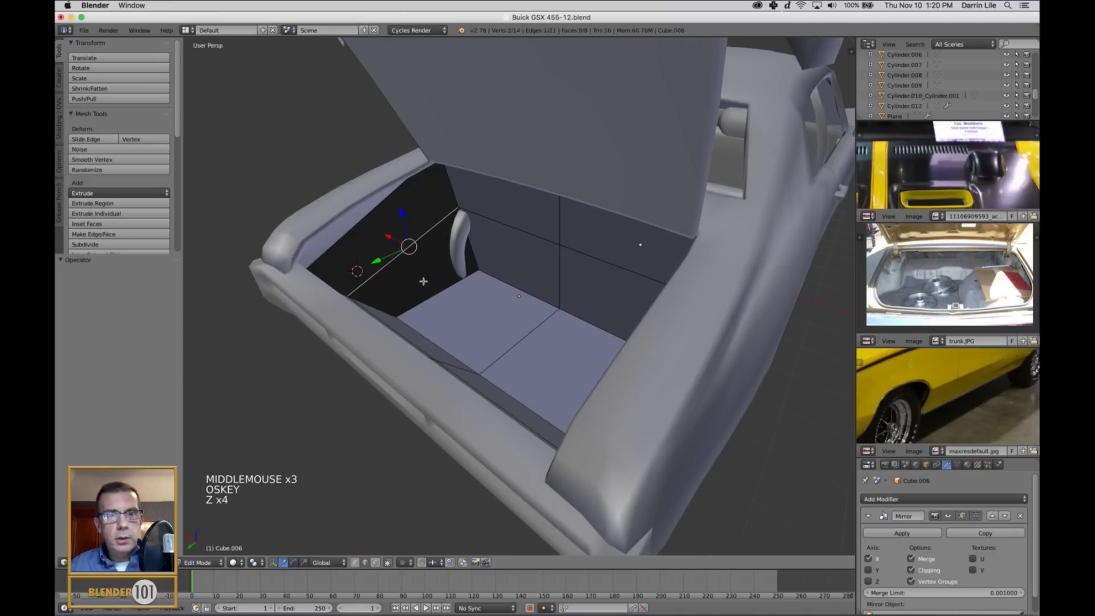
pyautogui.press('super+z')
pyautogui.press('super+z')
pyautogui.press('super+z')
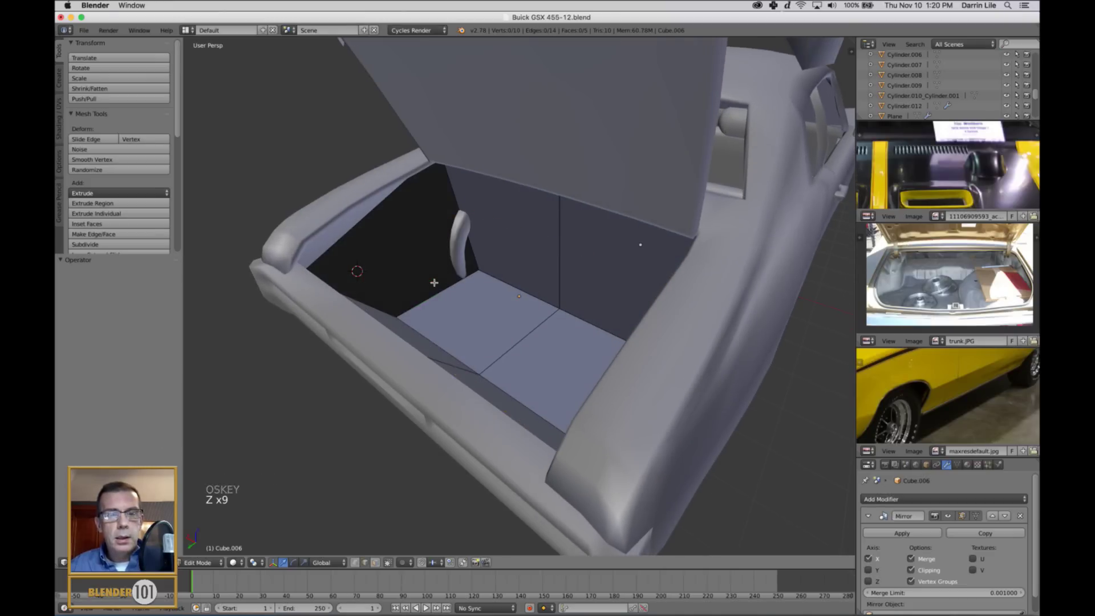
# Add one loop cut running down the side wall and across the trunk floor with a slide factor of about -0.307
pyautogui.moveTo(435, 283)
pyautogui.mouseDown(button='middle')
pyautogui.moveTo(453, 289)
pyautogui.moveTo(443, 286)
pyautogui.mouseUp(button='middle')
pyautogui.hotkey('ctrl', 'r')
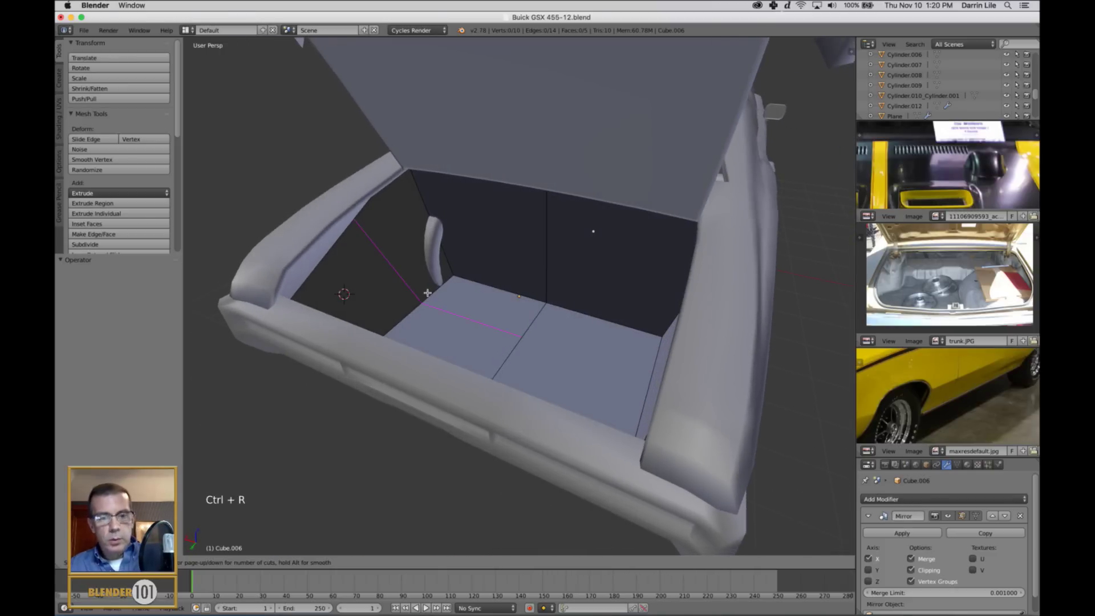
pyautogui.click(429, 292)
pyautogui.click(423, 288)
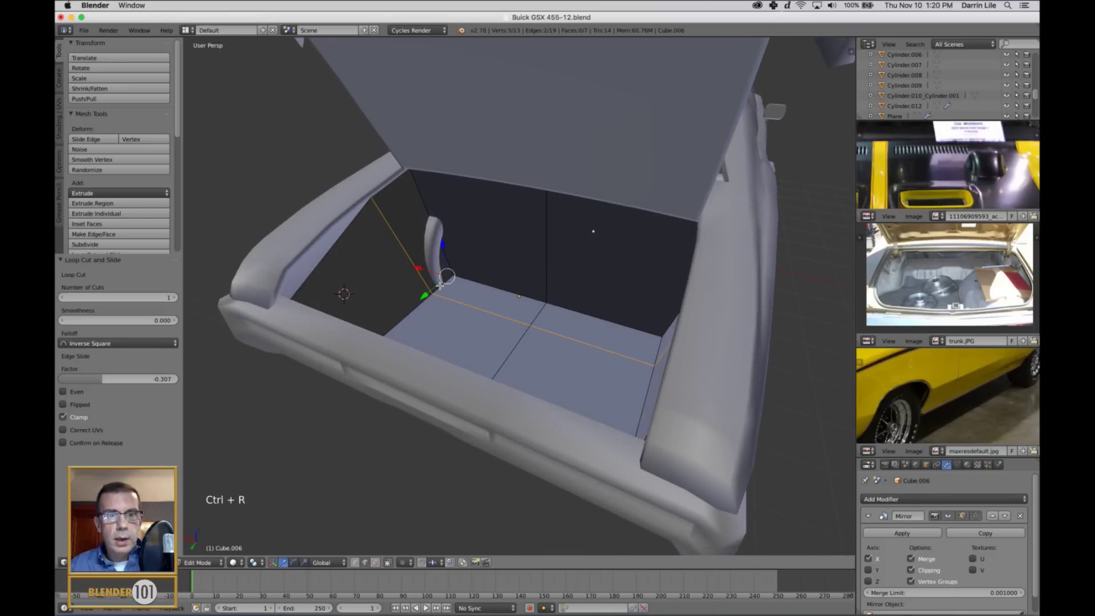
# Move the side wall's new vertical edge and its front corner edge together about -0.278 along X to clear the wheel
pyautogui.rightClick(428, 267)
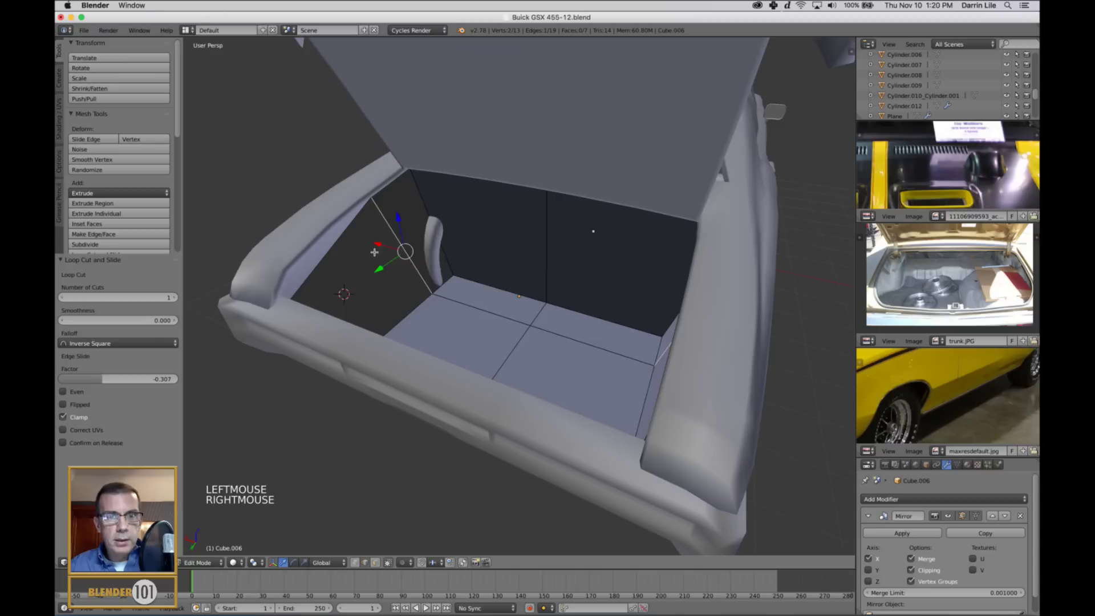
pyautogui.moveTo(374, 251); pyautogui.dragTo(393, 260)
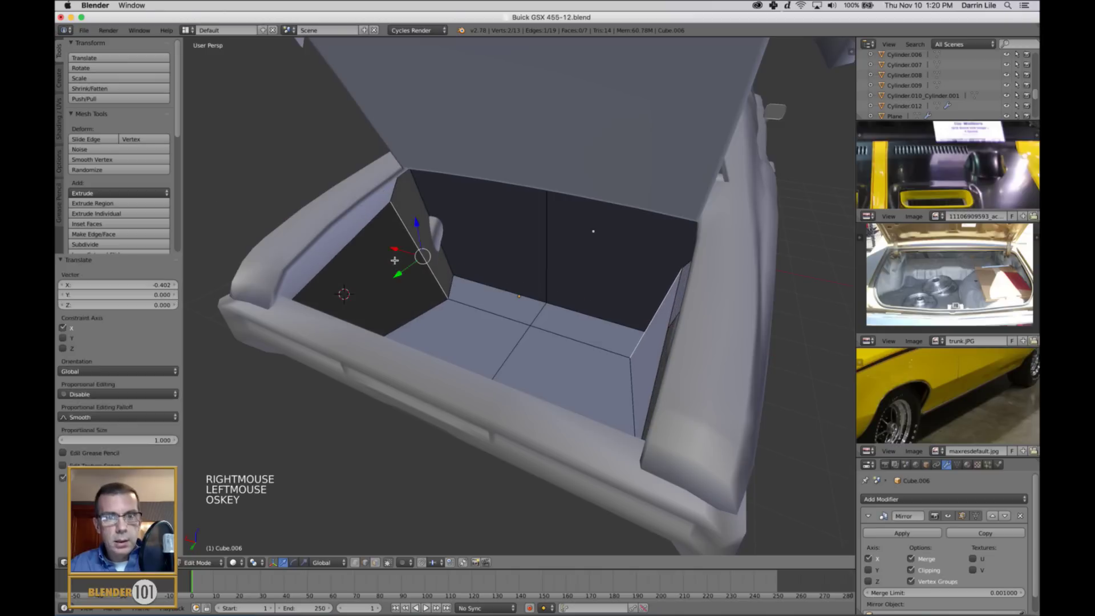
pyautogui.press('super+z')
pyautogui.keyDown('shift'); pyautogui.rightClick(424, 214); pyautogui.keyUp('shift')
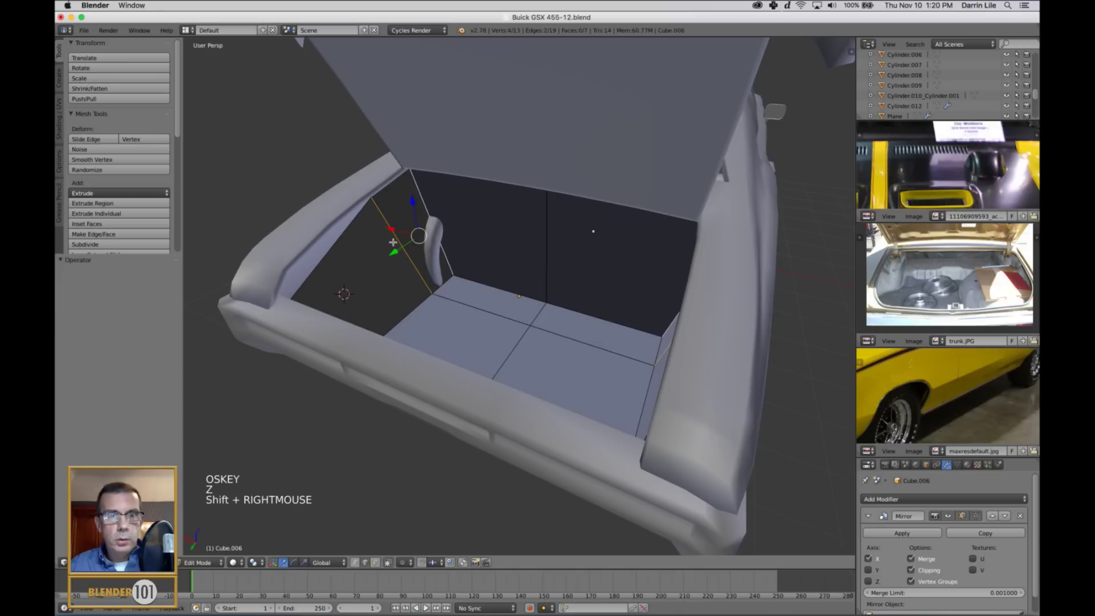
pyautogui.moveTo(390, 232); pyautogui.dragTo(400, 241)
pyautogui.moveTo(398, 245); pyautogui.dragTo(429, 257, button='middle')
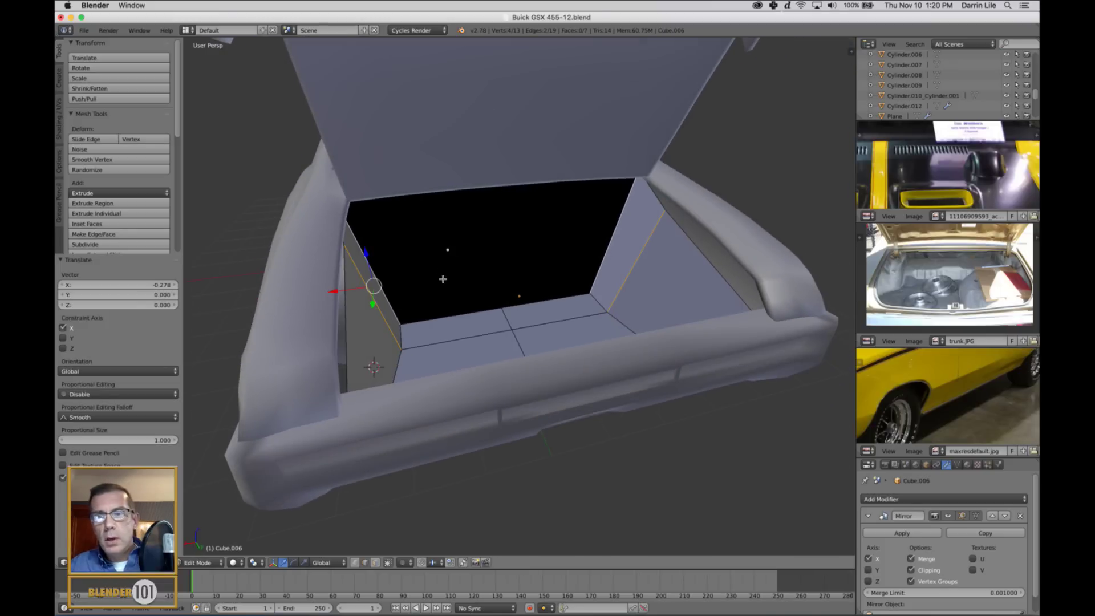
# Add a second loop cut down the side wall and across the floor, just behind the first, with a slide factor of about -0.641
pyautogui.moveTo(442, 279); pyautogui.dragTo(391, 292, button='middle')
pyautogui.hotkey('ctrl', 'r')
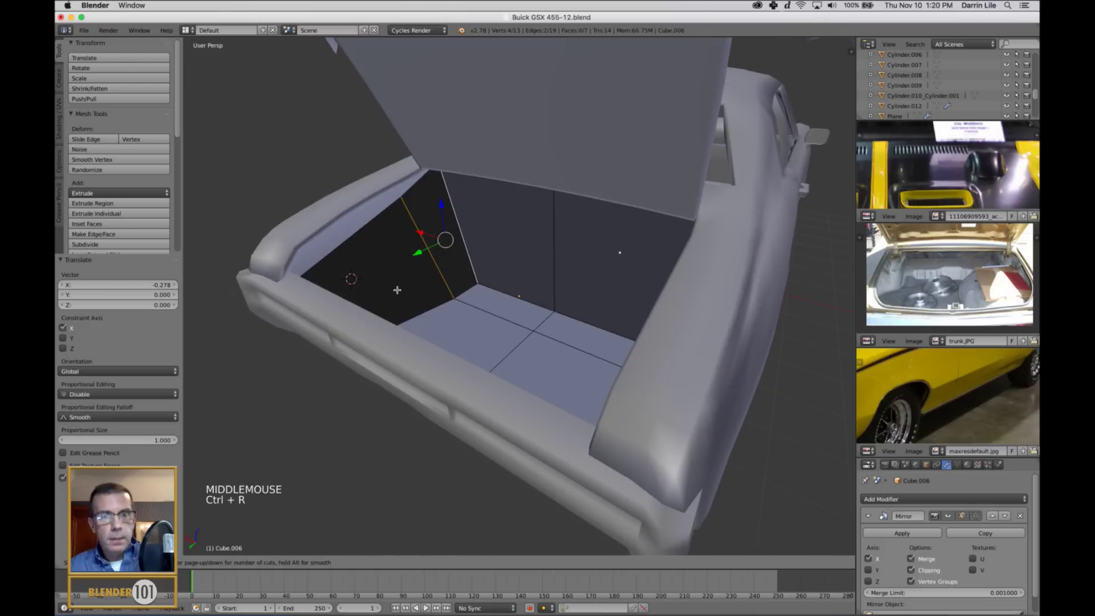
pyautogui.click(368, 237)
pyautogui.click(406, 212)
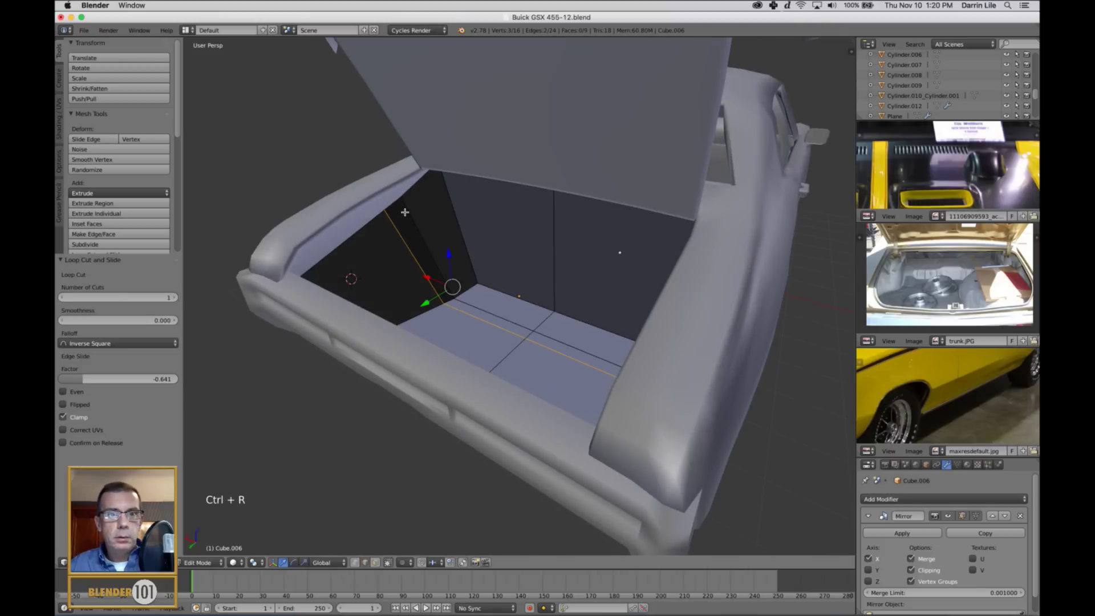
# Move the rear face of the side wall outward about 0.288 along X
pyautogui.rightClick(365, 231)
pyautogui.moveTo(365, 232); pyautogui.dragTo(395, 268, button='middle')
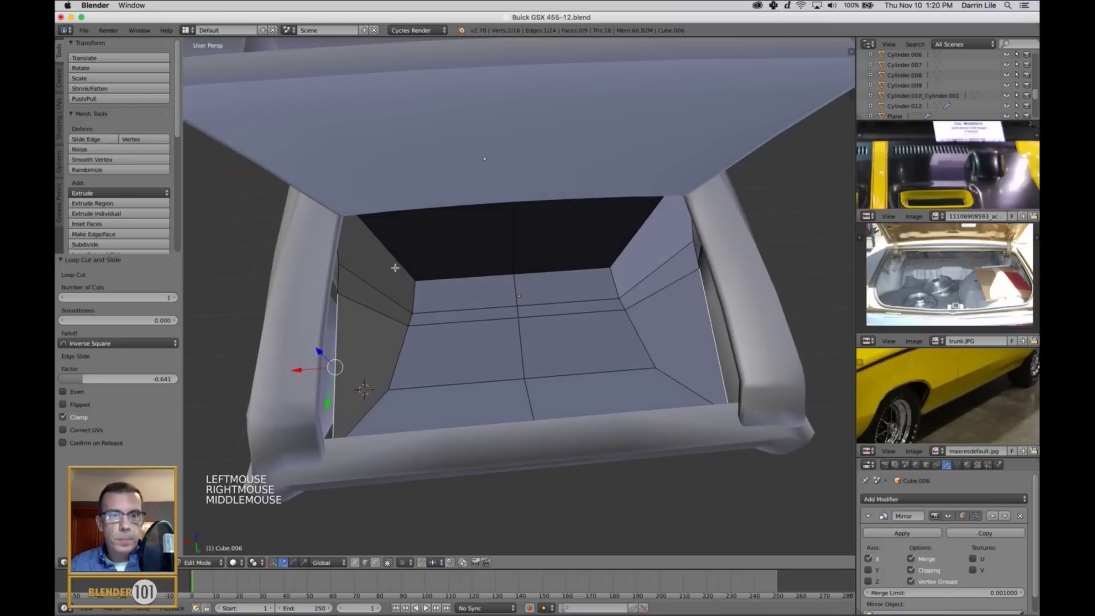
pyautogui.hotkey('ctrl', 'Tab')
pyautogui.click(365, 371)
pyautogui.rightClick(336, 368)
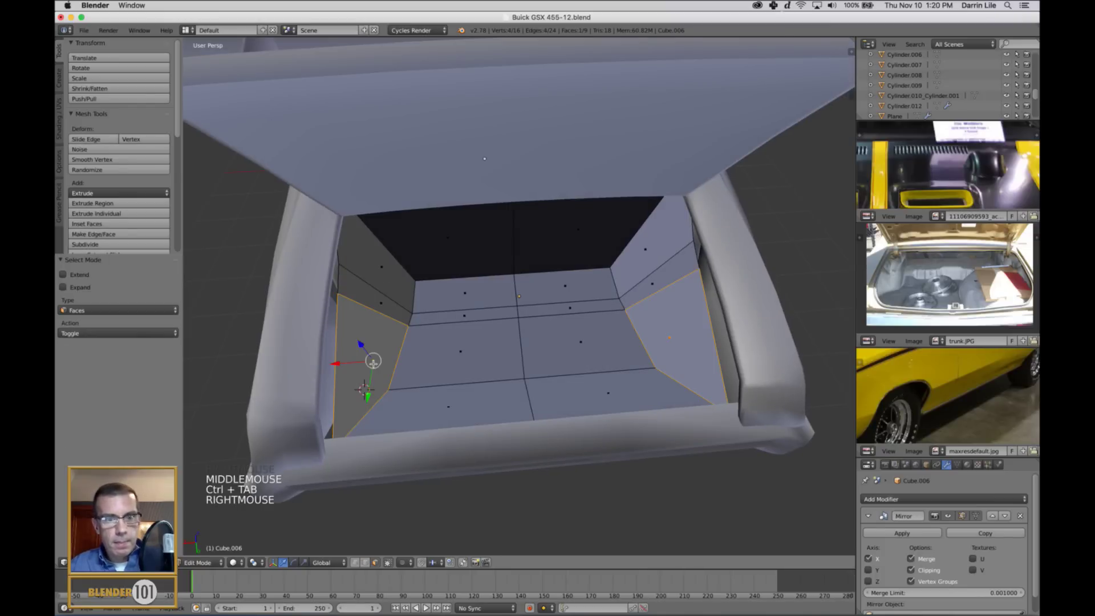
pyautogui.moveTo(336, 366); pyautogui.dragTo(315, 370)
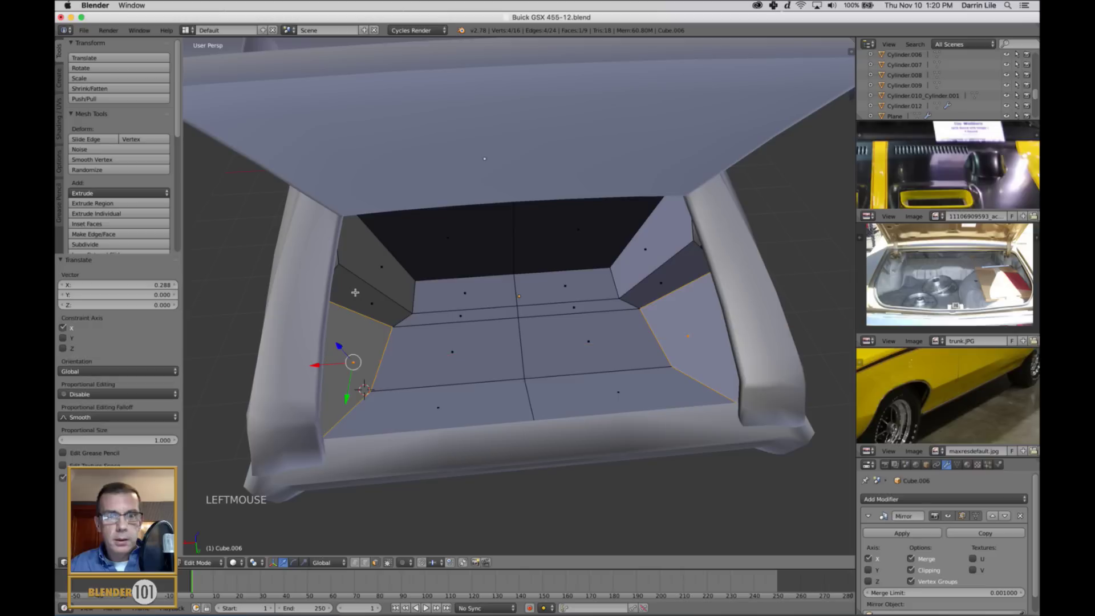
# Move the upper side wall vertex at the front loop cut outward about 0.134 along X
pyautogui.hotkey('ctrl', 'Tab')
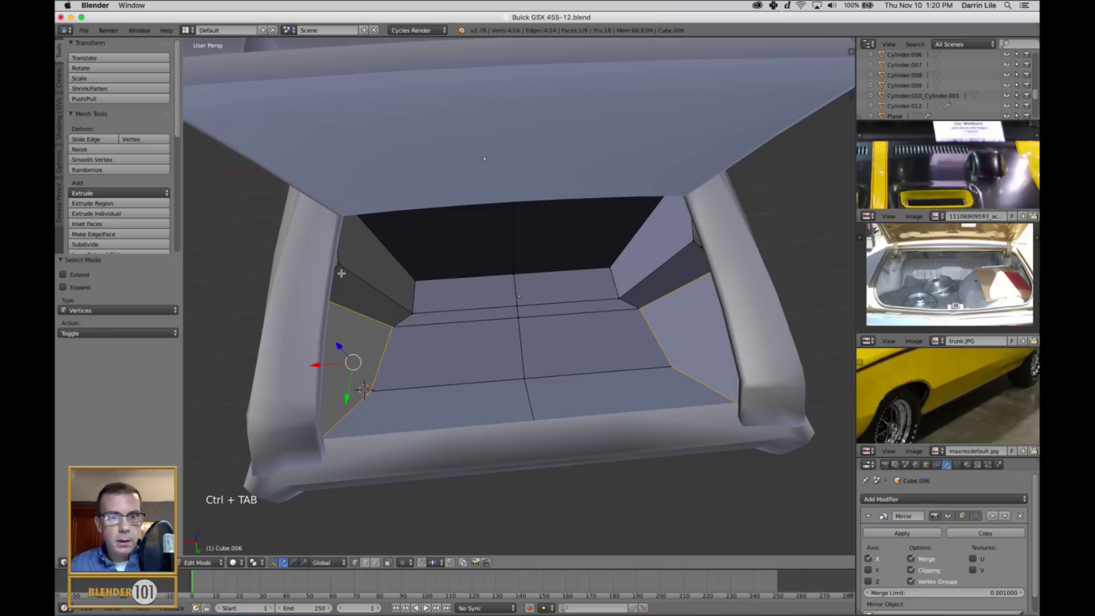
pyautogui.rightClick(341, 272)
pyautogui.click(336, 265)
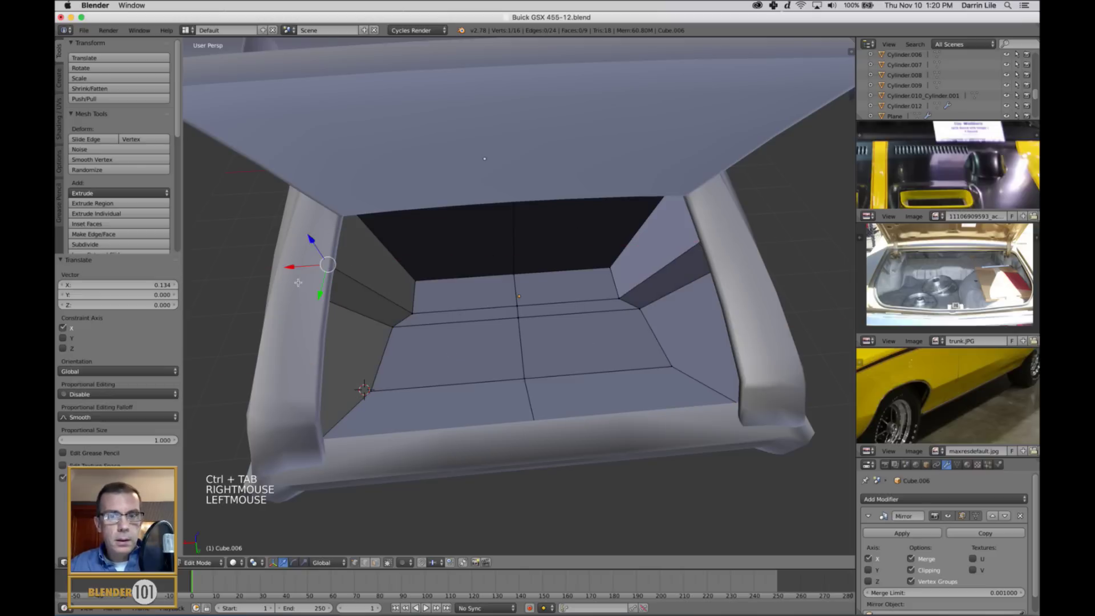
# Leave mesh editing and raise the whole trunk box about 0.072 along Z
pyautogui.scroll(-2, 342, 268)
pyautogui.press('a')
pyautogui.press('Tab')
pyautogui.moveTo(492, 302)
pyautogui.mouseDown(button='middle')
pyautogui.moveTo(516, 294)
pyautogui.moveTo(533, 311)
pyautogui.moveTo(511, 295)
pyautogui.mouseUp(button='middle')
pyautogui.moveTo(518, 269); pyautogui.dragTo(519, 263)
pyautogui.moveTo(518, 262)
pyautogui.mouseDown(button='middle')
pyautogui.moveTo(558, 273)
pyautogui.moveTo(545, 278)
pyautogui.moveTo(518, 256)
pyautogui.mouseUp(button='middle')
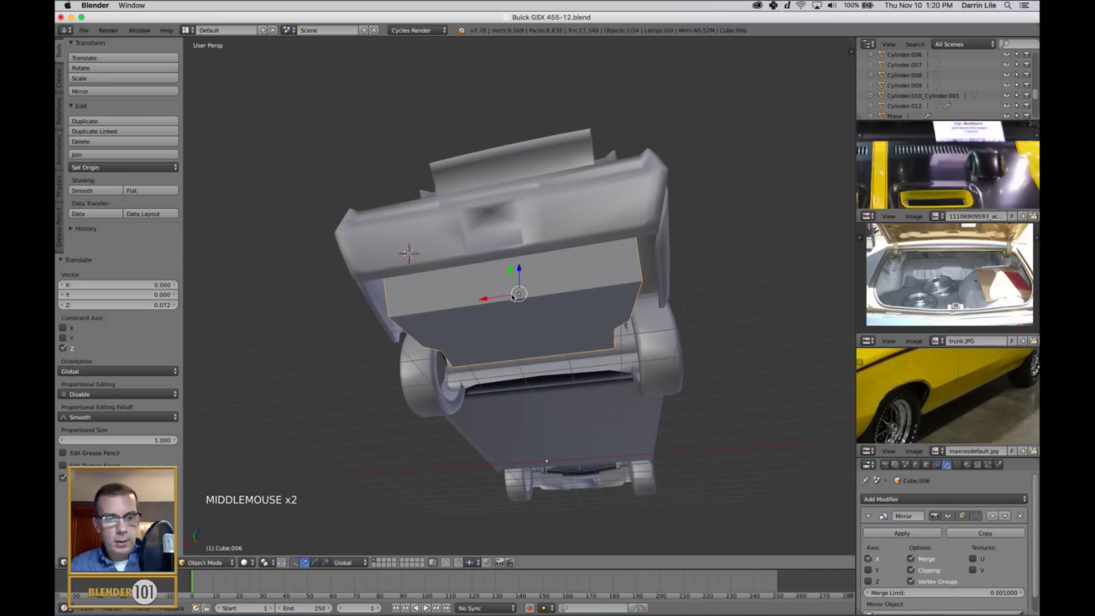
# Raise the three floor faces of the trunk box together about 0.542 along Z, then leave mesh editing
pyautogui.hotkey('ctrl', 'Tab')
pyautogui.press('3')
pyautogui.hotkey('ctrl', 'Tab')
pyautogui.press('Tab')
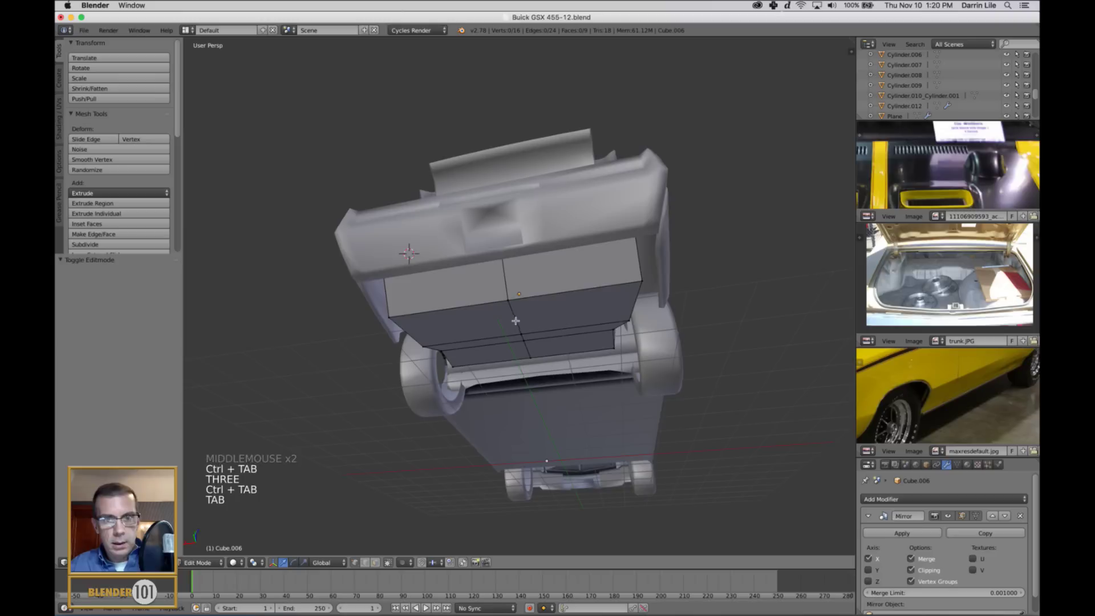
pyautogui.hotkey('ctrl', 'Tab')
pyautogui.press('3')
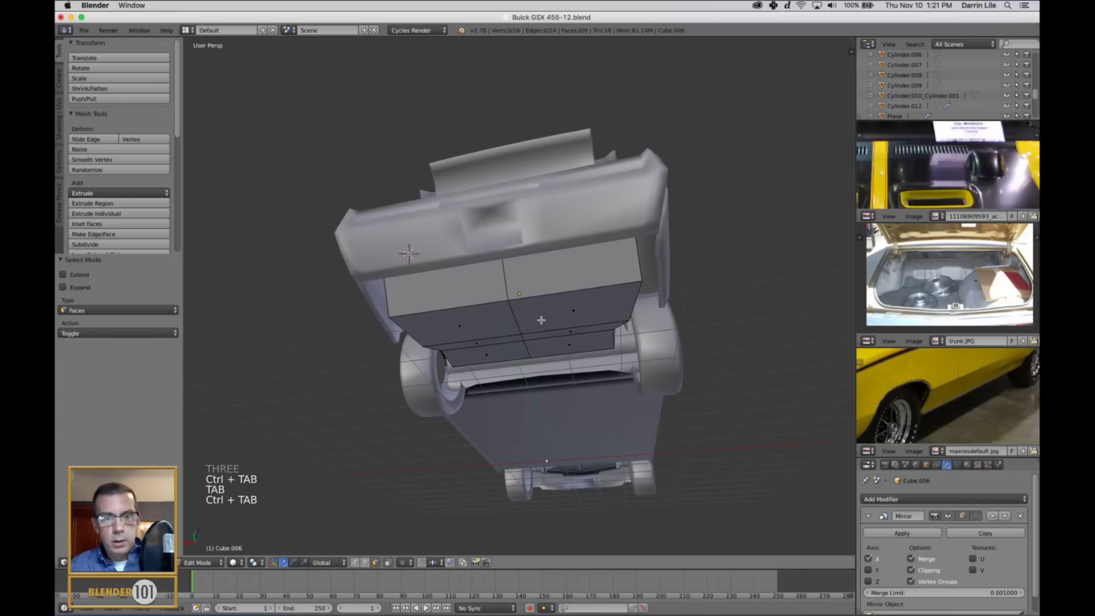
pyautogui.rightClick(488, 357)
pyautogui.keyDown('shift'); pyautogui.rightClick(545, 341); pyautogui.keyUp('shift')
pyautogui.keyDown('shift'); pyautogui.rightClick(512, 317); pyautogui.keyUp('shift')
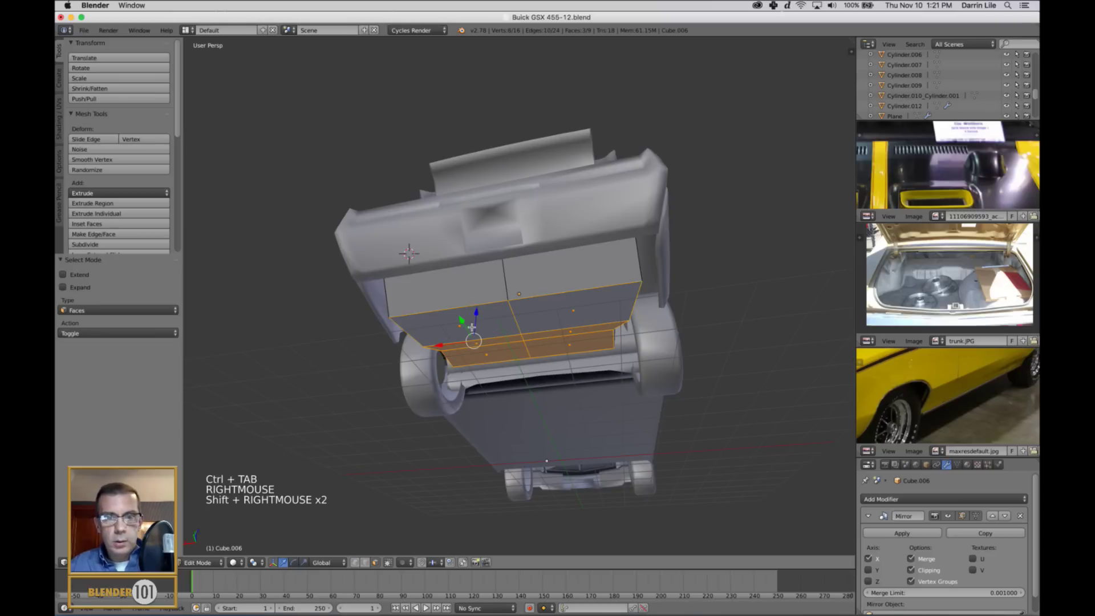
pyautogui.moveTo(472, 328); pyautogui.dragTo(523, 363, button='middle')
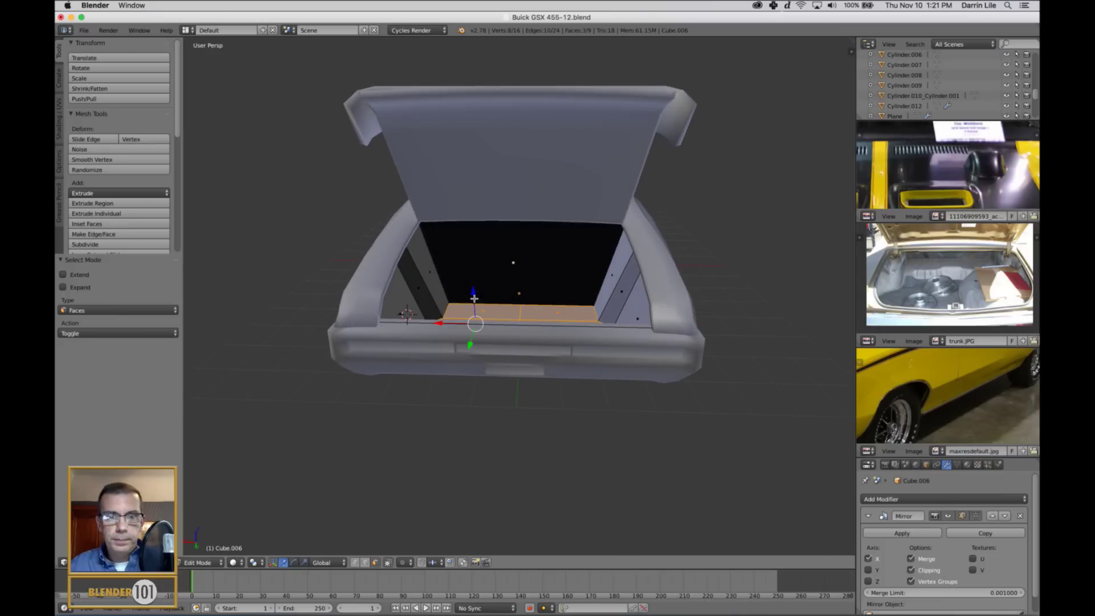
pyautogui.moveTo(473, 300); pyautogui.dragTo(469, 282)
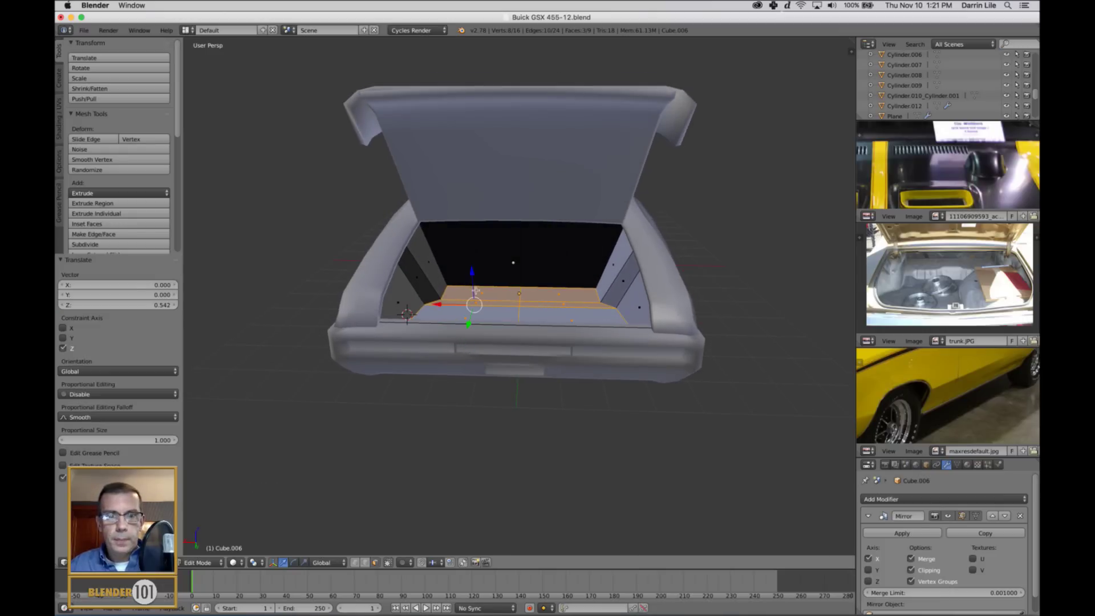
pyautogui.moveTo(469, 282); pyautogui.dragTo(566, 312, button='middle')
pyautogui.press('a')
pyautogui.press('Tab')
# Reopen the trunk box mesh for editing in edge selection mode
pyautogui.scroll(-2, 498, 337)
pyautogui.scroll(3, 571, 305)
pyautogui.hotkey('ctrl', 'Tab')
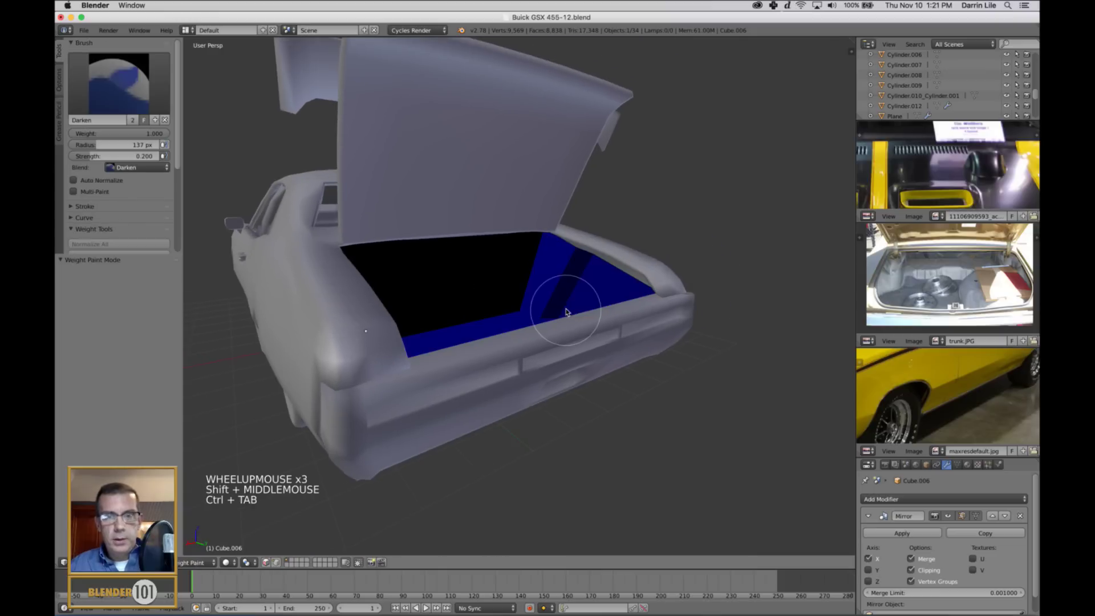
pyautogui.hotkey('ctrl', 'Tab')
pyautogui.press('Tab')
pyautogui.press('Tab')
pyautogui.hotkey('ctrl', 'Tab')
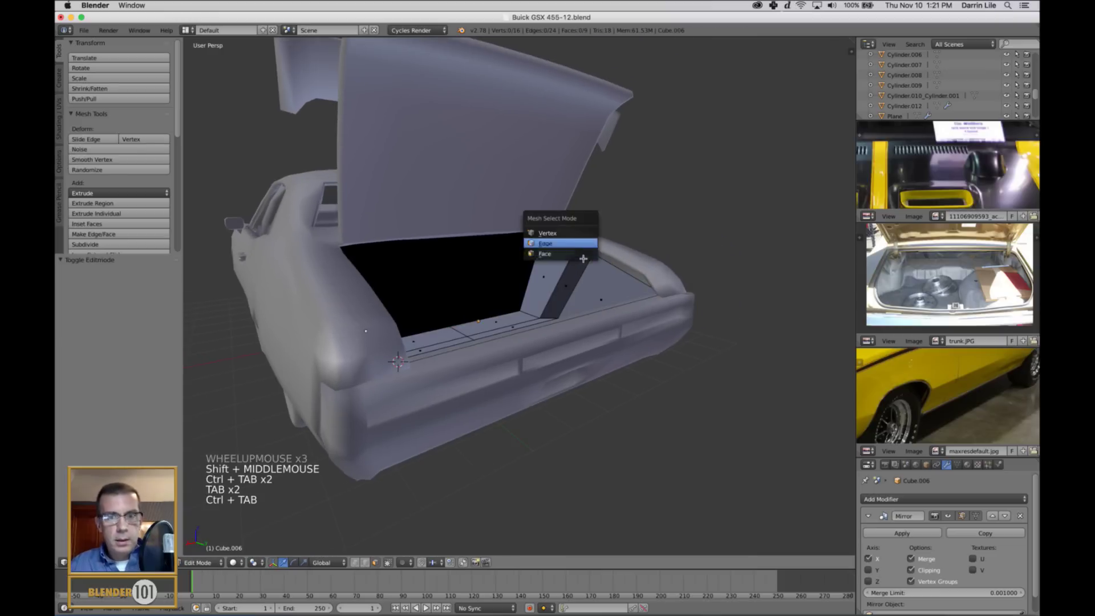
pyautogui.click(564, 242)
# Try raising the two outer top edges of the side wall along Z
pyautogui.rightClick(634, 278)
pyautogui.keyDown('shift'); pyautogui.rightClick(608, 236); pyautogui.keyUp('shift')
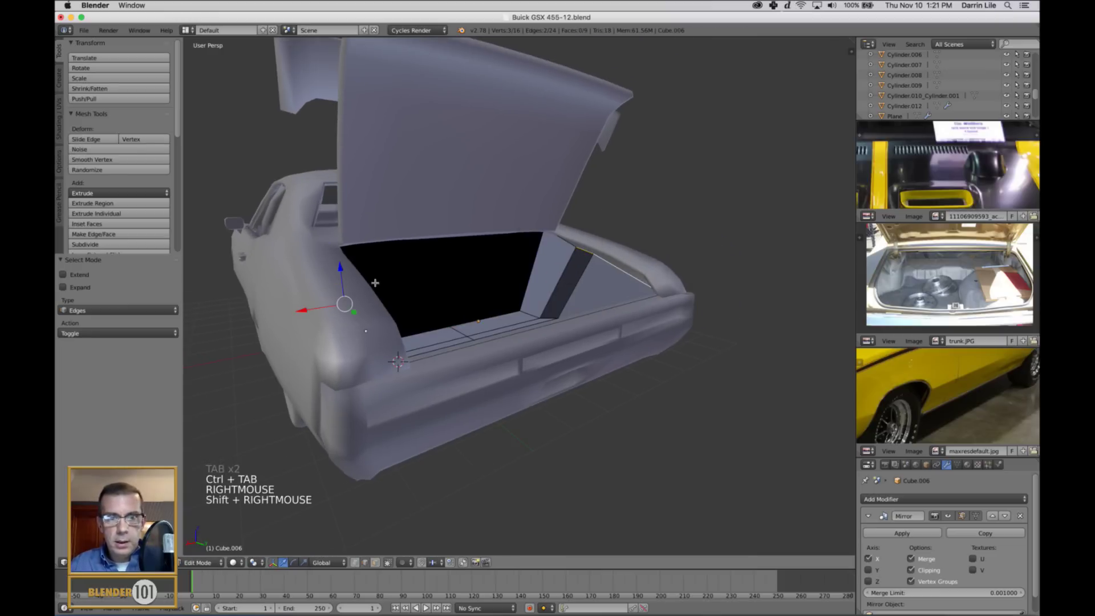
pyautogui.moveTo(340, 271); pyautogui.dragTo(341, 265)
pyautogui.moveTo(406, 289); pyautogui.dragTo(368, 290, button='middle')
pyautogui.press('super+z')
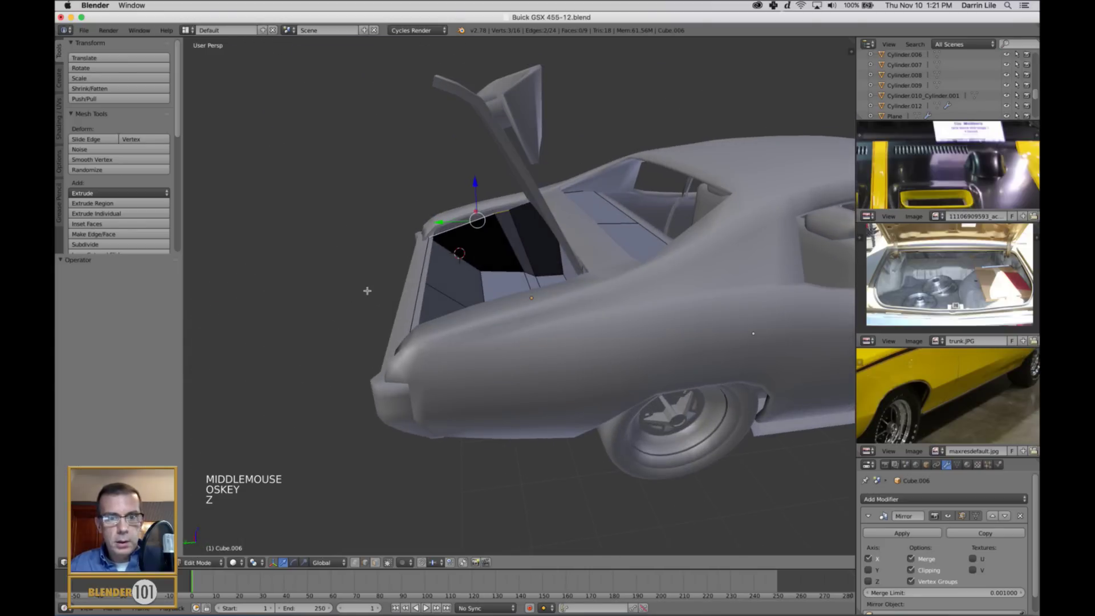
# Move the top edge of the trunk's rear wall about -0.121 along Y and about -0.023 along Z
pyautogui.rightClick(450, 237)
pyautogui.rightClick(409, 261)
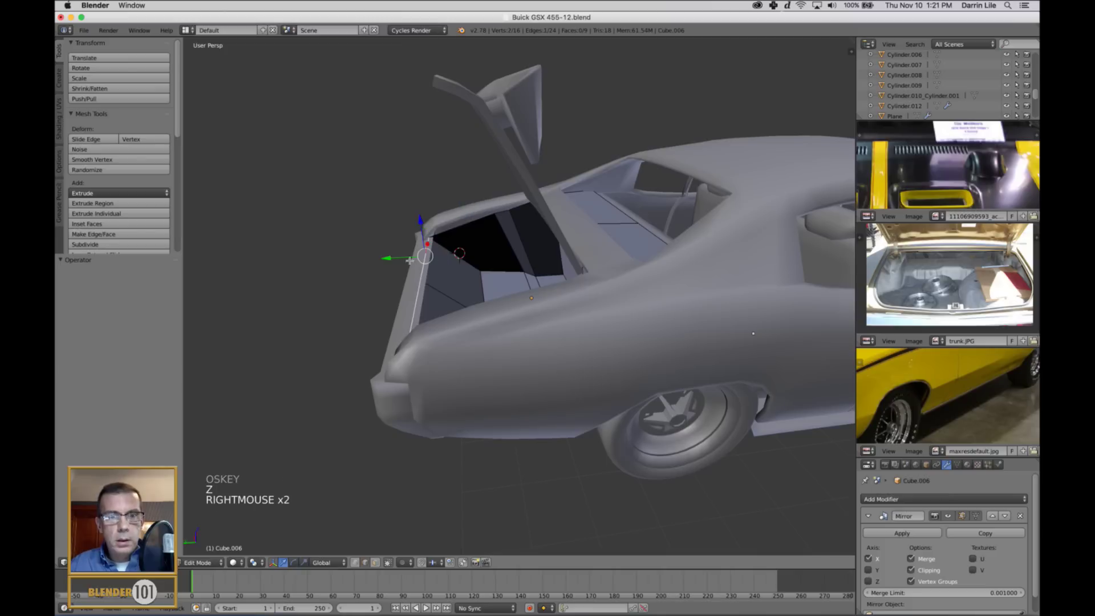
pyautogui.moveTo(400, 260); pyautogui.dragTo(391, 264)
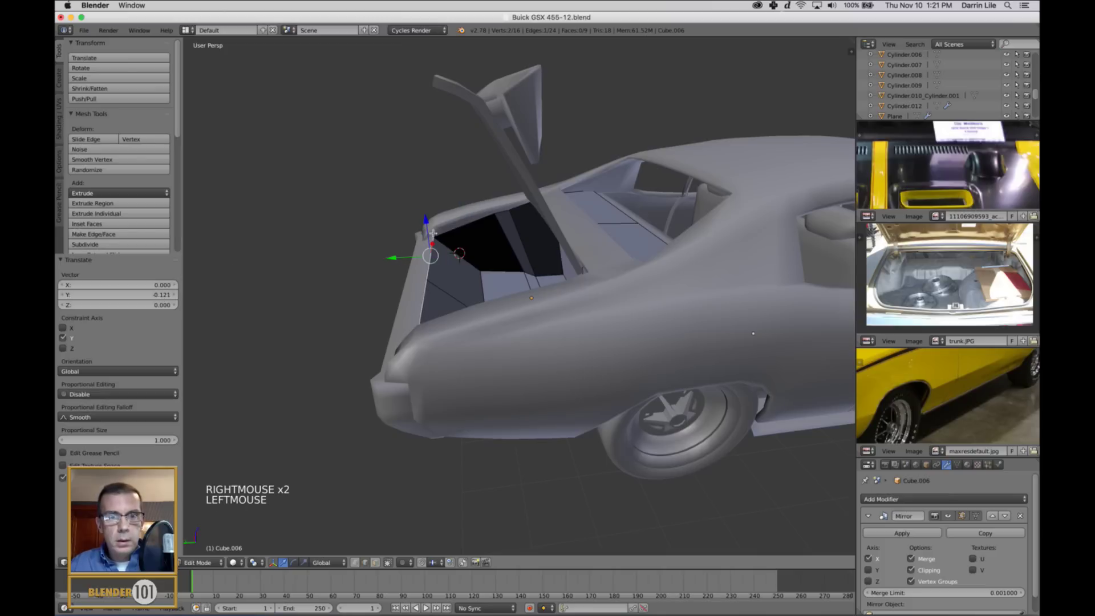
pyautogui.moveTo(433, 233); pyautogui.dragTo(423, 227)
# In vertex selection mode, raise a top vertex of the trunk's side wall along Z
pyautogui.moveTo(422, 226); pyautogui.dragTo(454, 246, button='middle')
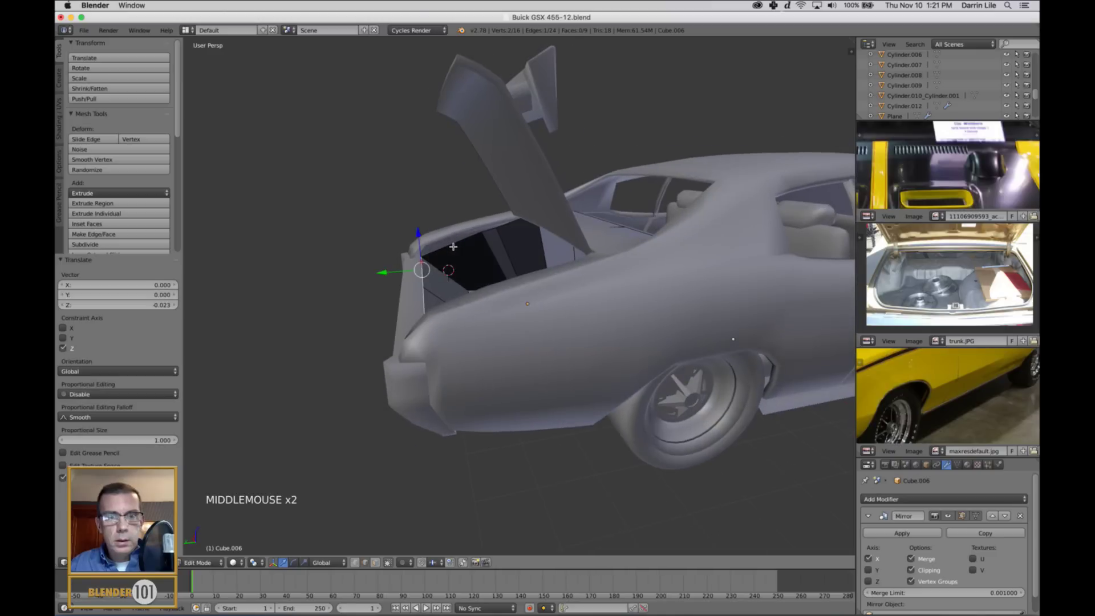
pyautogui.hotkey('ctrl', 'Tab')
pyautogui.click(457, 235)
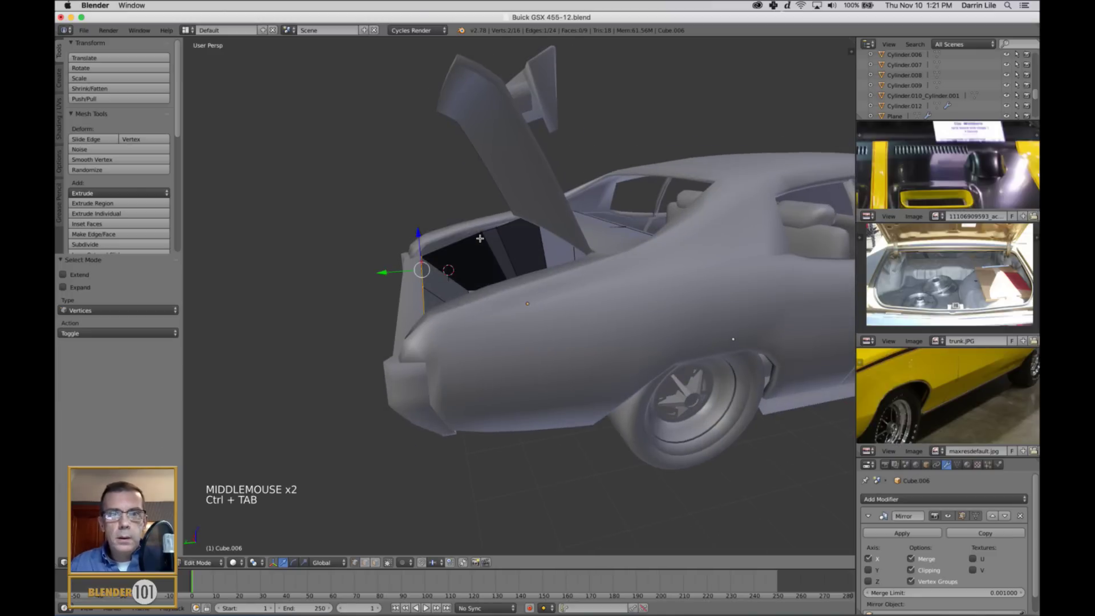
pyautogui.rightClick(482, 232)
pyautogui.moveTo(477, 199); pyautogui.dragTo(496, 188)
pyautogui.rightClick(496, 229)
# Shift the top corner vertex of the trunk's rear wall slightly along X, and leave mesh editing
pyautogui.rightClick(420, 260)
pyautogui.moveTo(420, 262); pyautogui.dragTo(443, 322, button='middle')
pyautogui.moveTo(292, 414); pyautogui.dragTo(283, 415)
pyautogui.scroll(-2, 292, 414)
pyautogui.press('Tab')
# Apply smooth shading to the trunk box
pyautogui.moveTo(451, 425)
pyautogui.mouseDown(button='middle')
pyautogui.moveTo(455, 412)
pyautogui.moveTo(445, 412)
pyautogui.mouseUp(button='middle')
pyautogui.moveTo(482, 363); pyautogui.dragTo(555, 309, button='middle')
pyautogui.scroll(3, 491, 379)
pyautogui.scroll(-2, 518, 406)
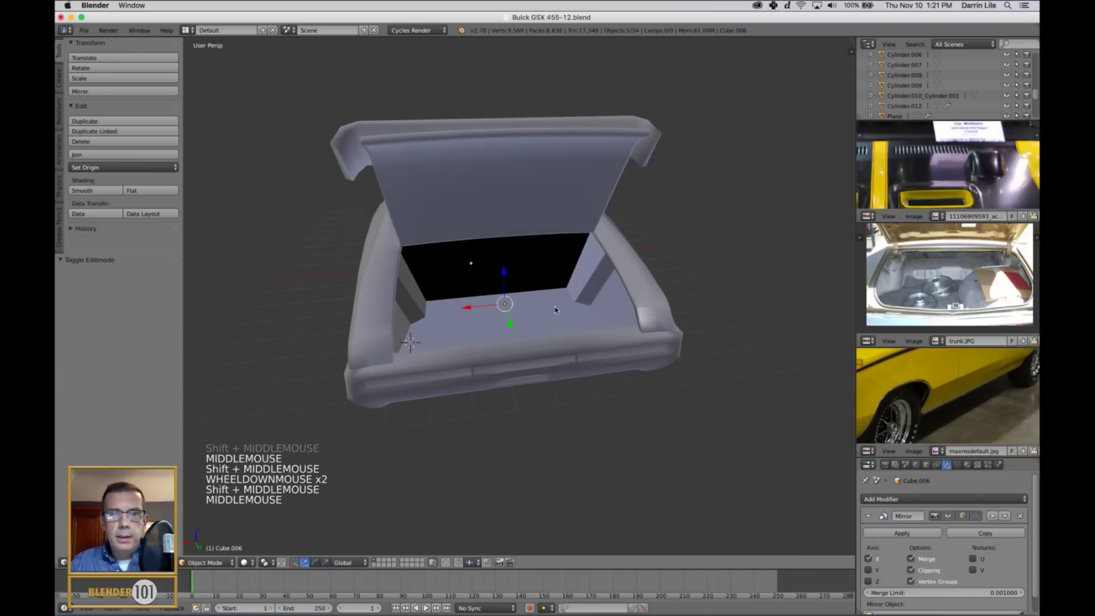
pyautogui.click(95, 190)
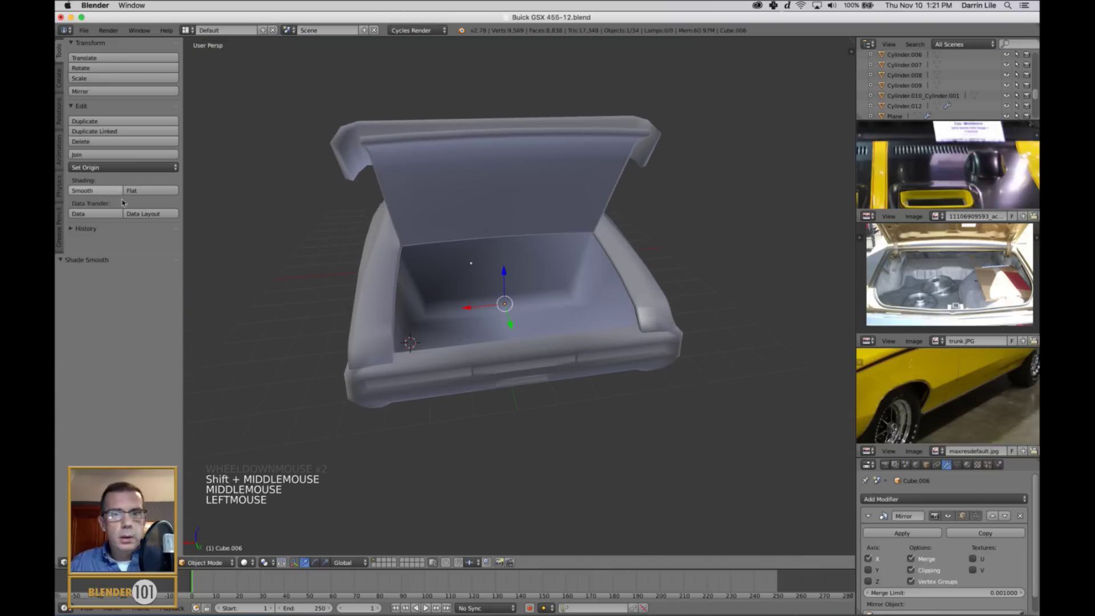
pyautogui.moveTo(731, 447)
pyautogui.mouseDown(button='middle')
pyautogui.moveTo(764, 433)
pyautogui.moveTo(731, 436)
pyautogui.mouseUp(button='middle')
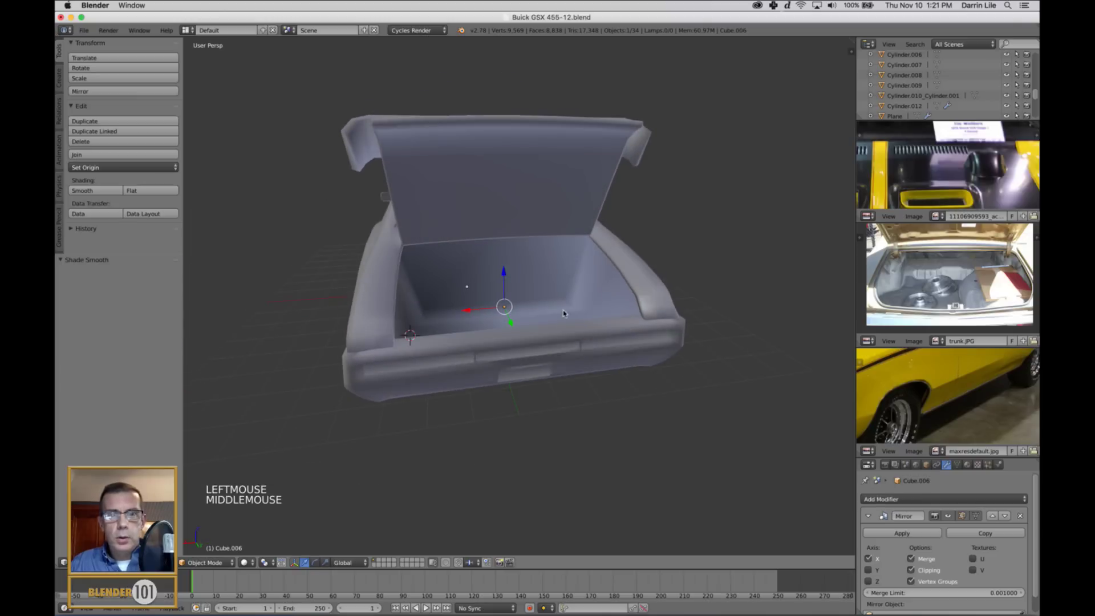
pyautogui.rightClick(563, 311)
pyautogui.press('Tab')
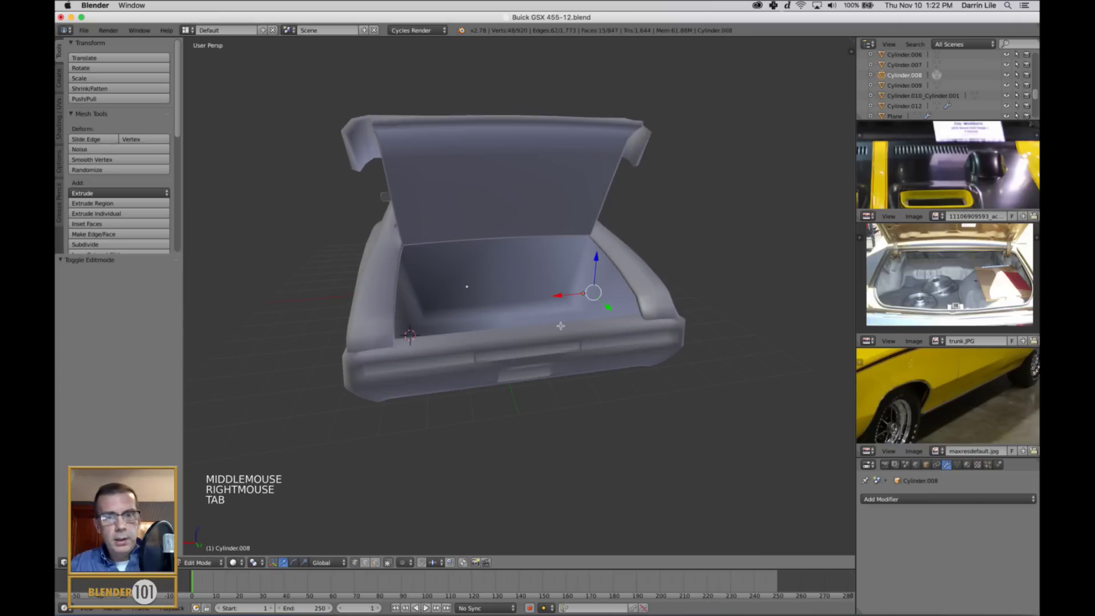
pyautogui.press('Tab')
# Recalculate the normals of all the trunk box's faces, and leave mesh editing
pyautogui.rightClick(520, 296)
pyautogui.press('Tab')
pyautogui.moveTo(520, 296)
pyautogui.mouseDown(button='middle')
pyautogui.moveTo(546, 314)
pyautogui.moveTo(579, 313)
pyautogui.moveTo(515, 305)
pyautogui.mouseUp(button='middle')
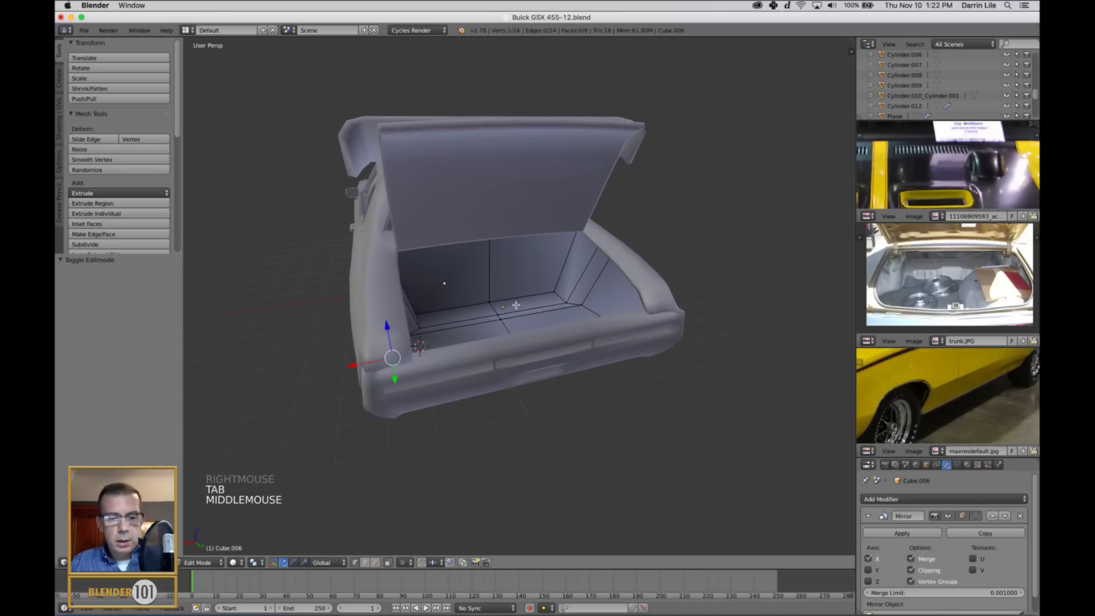
pyautogui.hotkey('ctrl', 'Tab')
pyautogui.click(504, 298)
pyautogui.press('a')
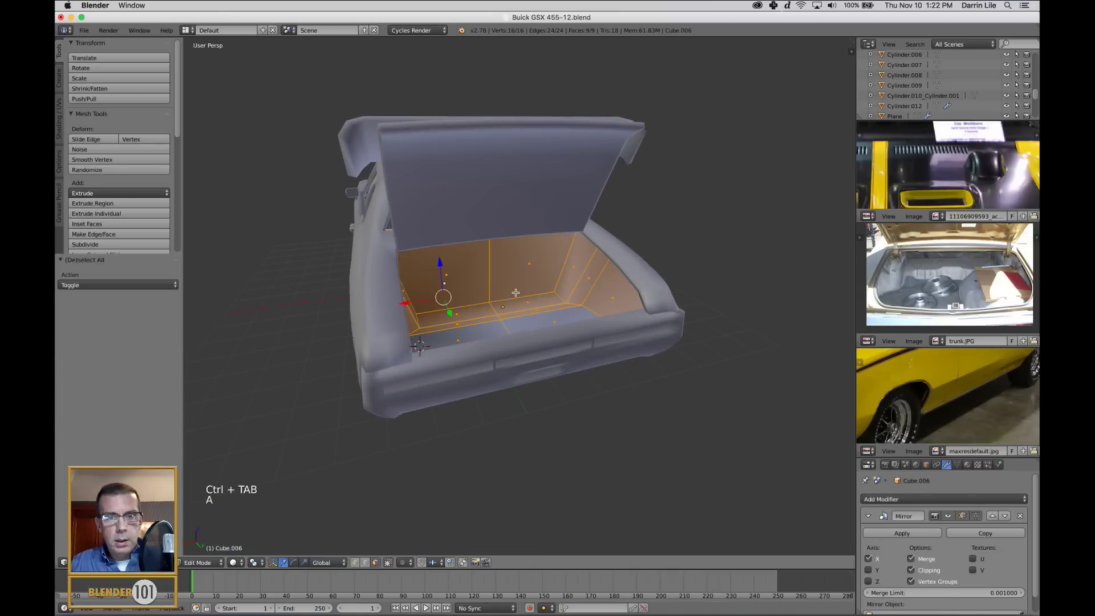
pyautogui.moveTo(517, 304); pyautogui.dragTo(536, 323, button='middle')
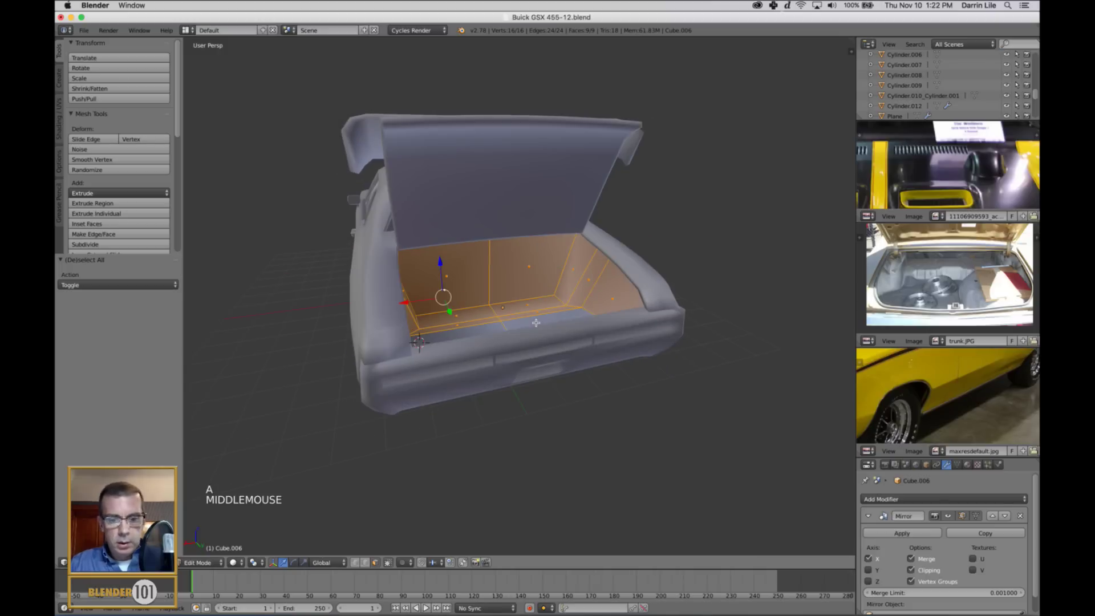
pyautogui.hotkey('ctrl', 'n')
pyautogui.press('a')
pyautogui.press('Tab')
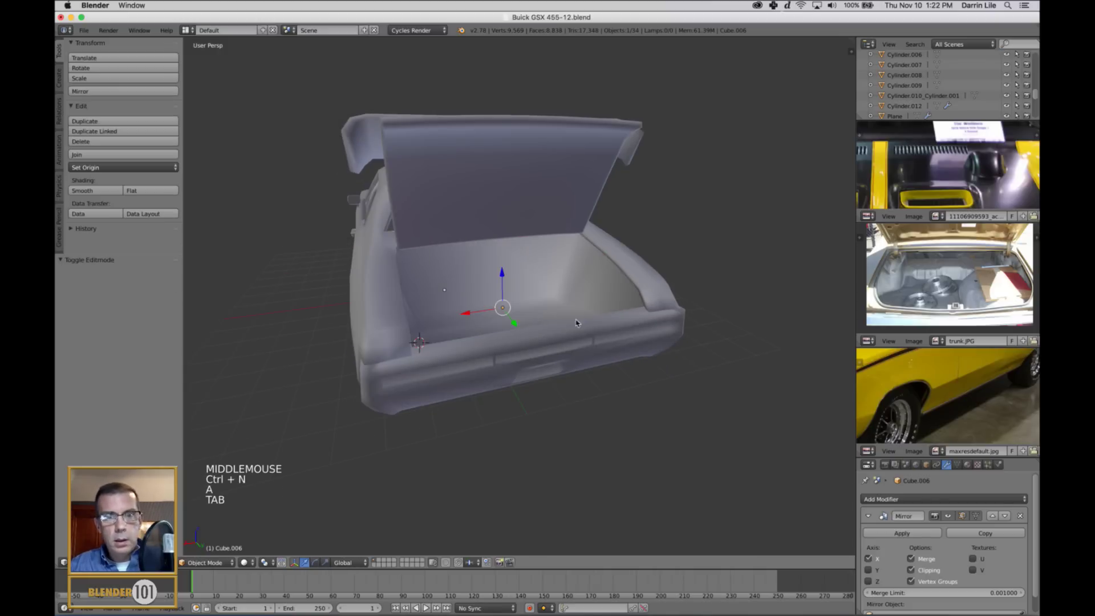
# From the car's underside, move the trunk box's outer floor vertex behind the wheel about 0.438 along X, and leave mesh editing
pyautogui.moveTo(536, 322); pyautogui.dragTo(437, 269, button='middle')
pyautogui.press('Tab')
pyautogui.hotkey('ctrl', 'Tab')
pyautogui.click(440, 276)
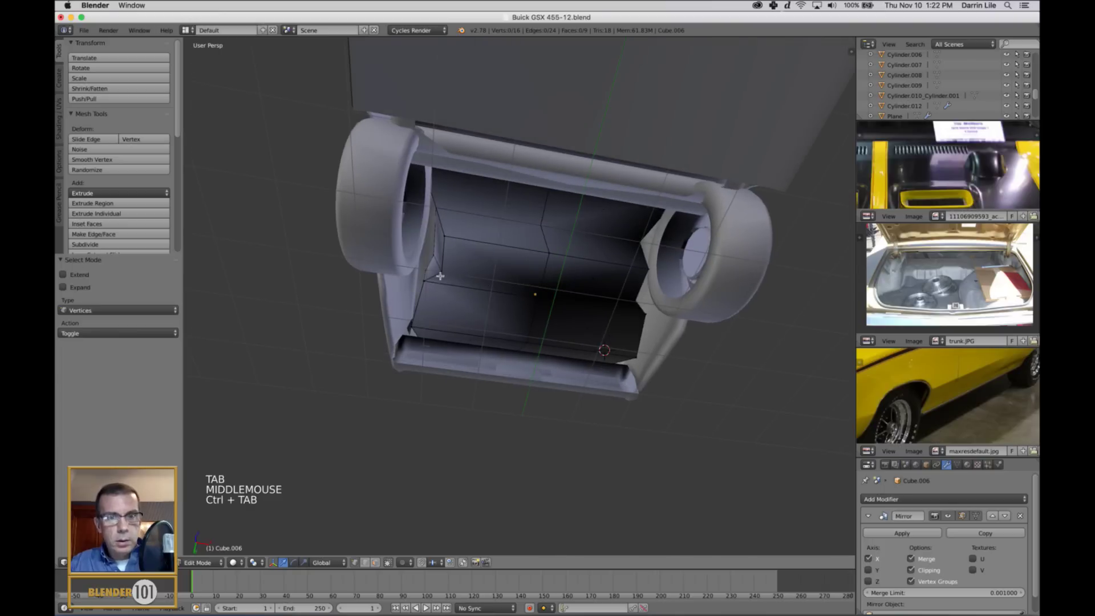
pyautogui.rightClick(441, 292)
pyautogui.moveTo(687, 321); pyautogui.dragTo(670, 313, button='middle')
pyautogui.moveTo(661, 246); pyautogui.dragTo(697, 261)
pyautogui.rightClick(643, 278)
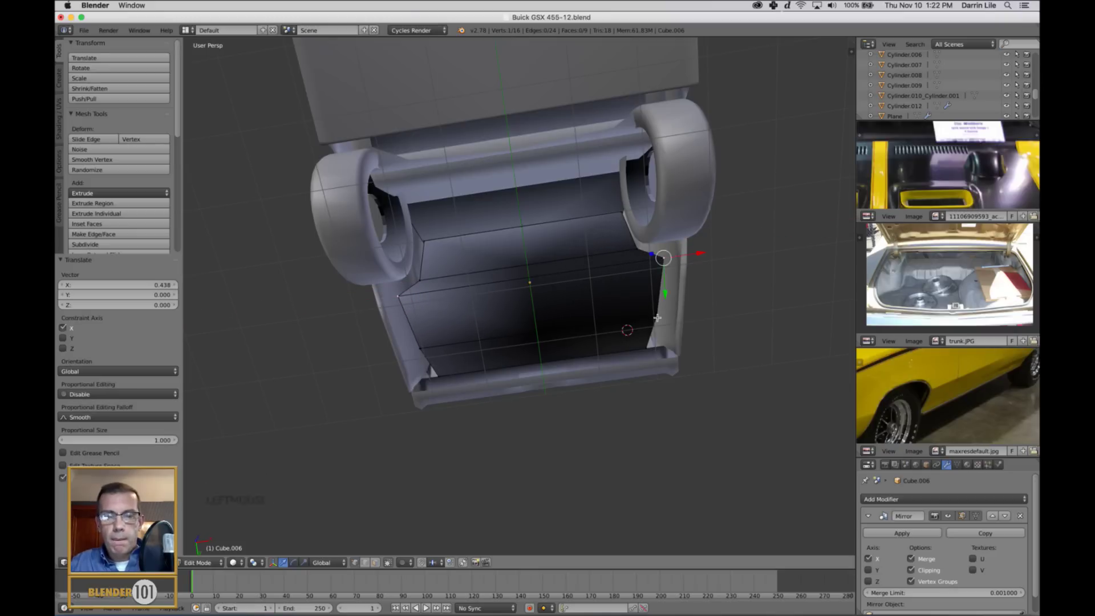
pyautogui.press('a')
pyautogui.moveTo(655, 318); pyautogui.dragTo(530, 325, button='middle')
pyautogui.press('Tab')
# Reopen the trunk box mesh in edge selection mode and raise the floor's forward edge about 0.649 along Z
pyautogui.scroll(-2, 561, 337)
pyautogui.scroll(3, 565, 311)
pyautogui.rightClick(548, 326)
pyautogui.press('Tab')
pyautogui.hotkey('ctrl', 'Tab')
pyautogui.click(434, 311)
pyautogui.rightClick(465, 298)
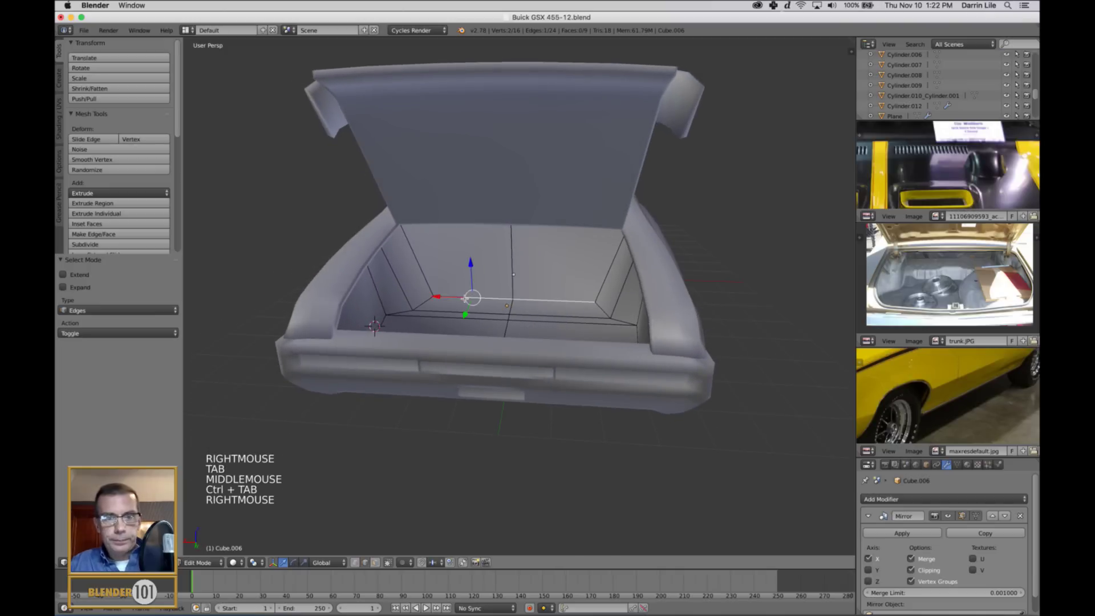
pyautogui.moveTo(471, 272); pyautogui.dragTo(472, 247)
# Raise the trunk floor's next edge toward the rear about 0.403 along Z, and leave mesh editing
pyautogui.rightClick(461, 318)
pyautogui.keyDown('shift'); pyautogui.rightClick(578, 321); pyautogui.keyUp('shift')
pyautogui.rightClick(489, 314)
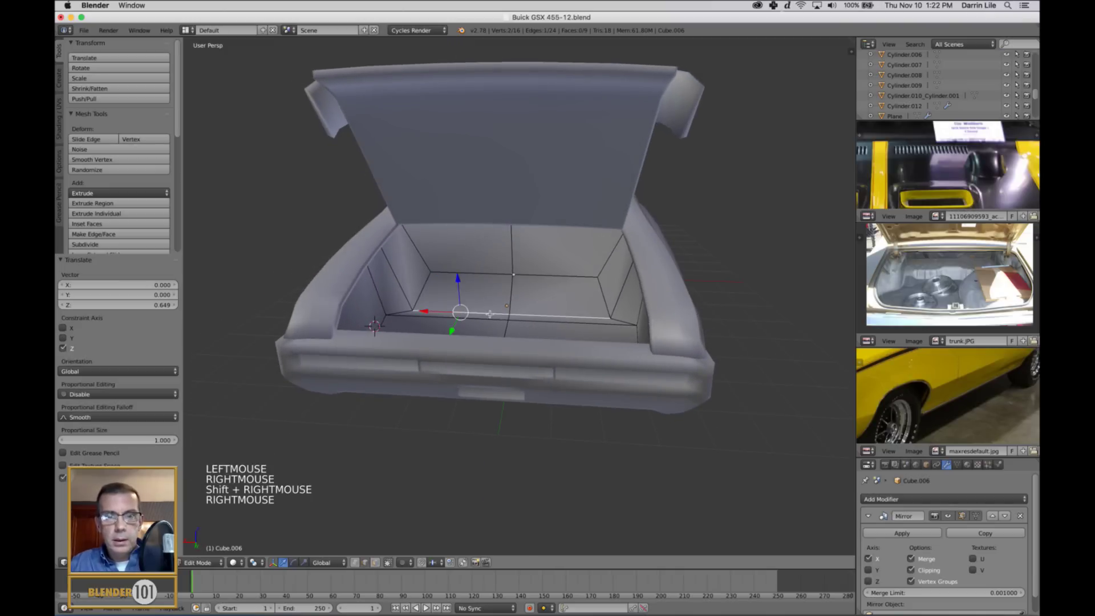
pyautogui.click(460, 282)
pyautogui.press('a')
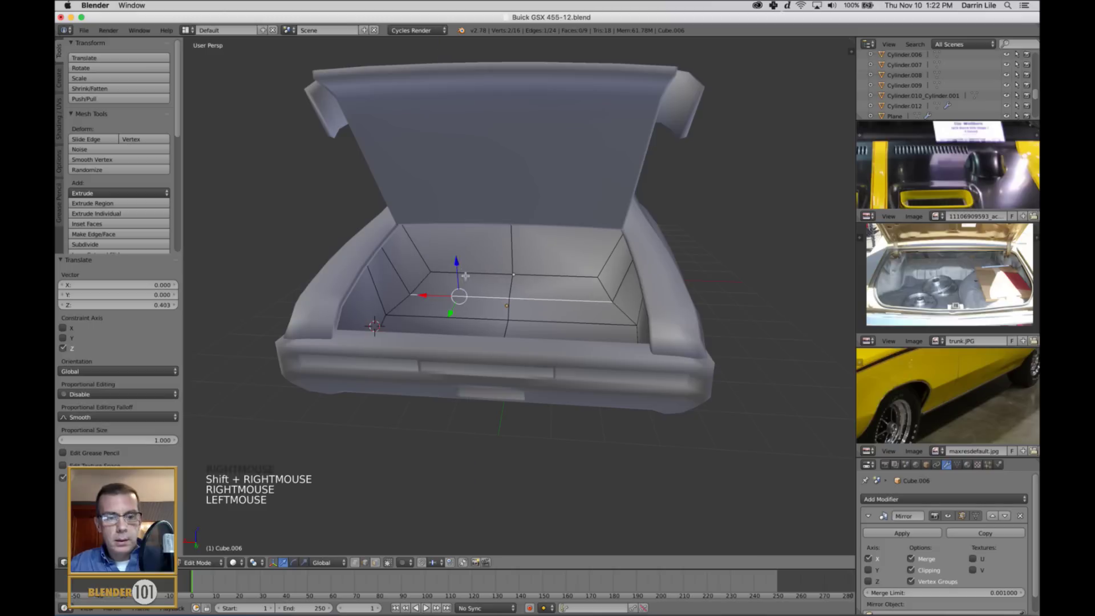
pyautogui.press('Tab')
# Unhide all hidden objects of the car and clear the selection
pyautogui.scroll(-2, 524, 320)
pyautogui.moveTo(524, 321); pyautogui.dragTo(545, 264, button='middle')
pyautogui.press('a')
pyautogui.scroll(-3, 539, 332)
pyautogui.hotkey('alt', 'h')
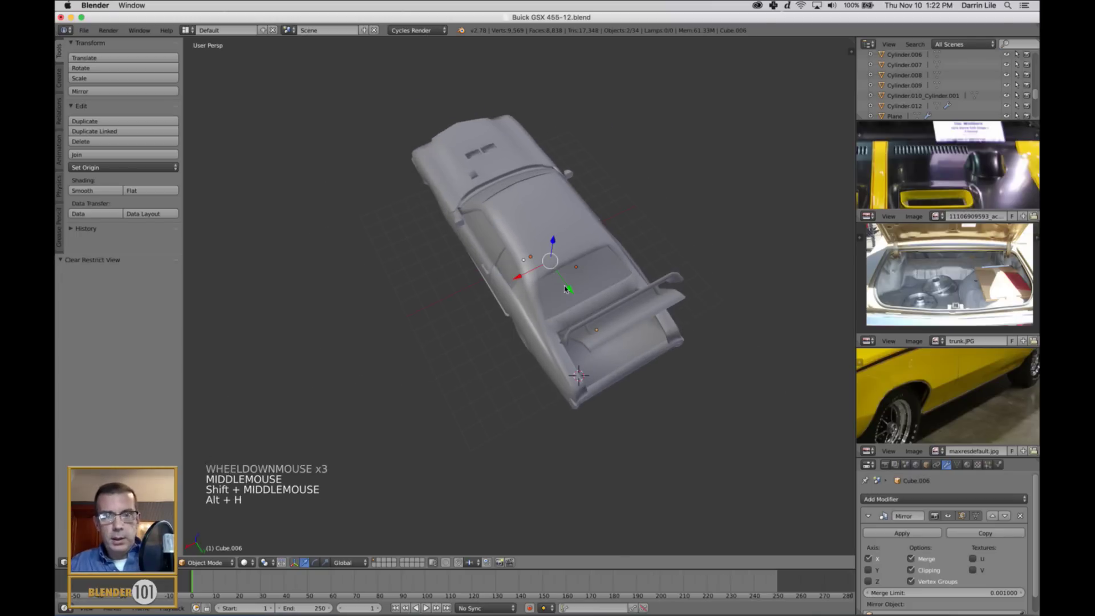
pyautogui.press('a')
# Reset the 3D cursor to the scene's origin and save the file over the existing one
pyautogui.keyDown('shift'); pyautogui.moveTo(675, 365); pyautogui.dragTo(605, 363, button='middle'); pyautogui.keyUp('shift')
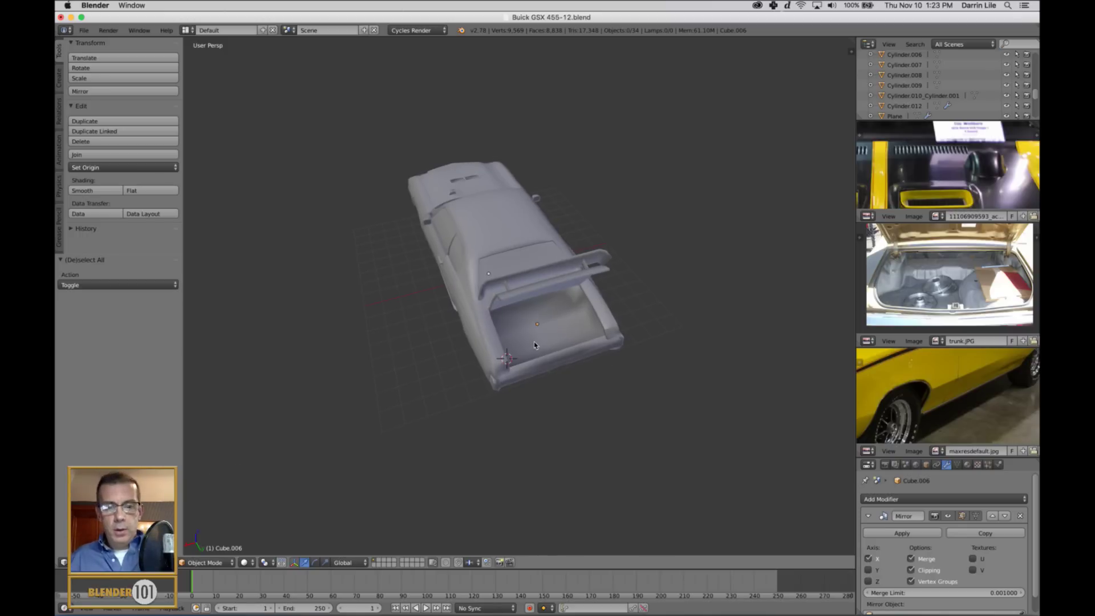
pyautogui.moveTo(519, 366); pyautogui.dragTo(521, 366, button='middle')
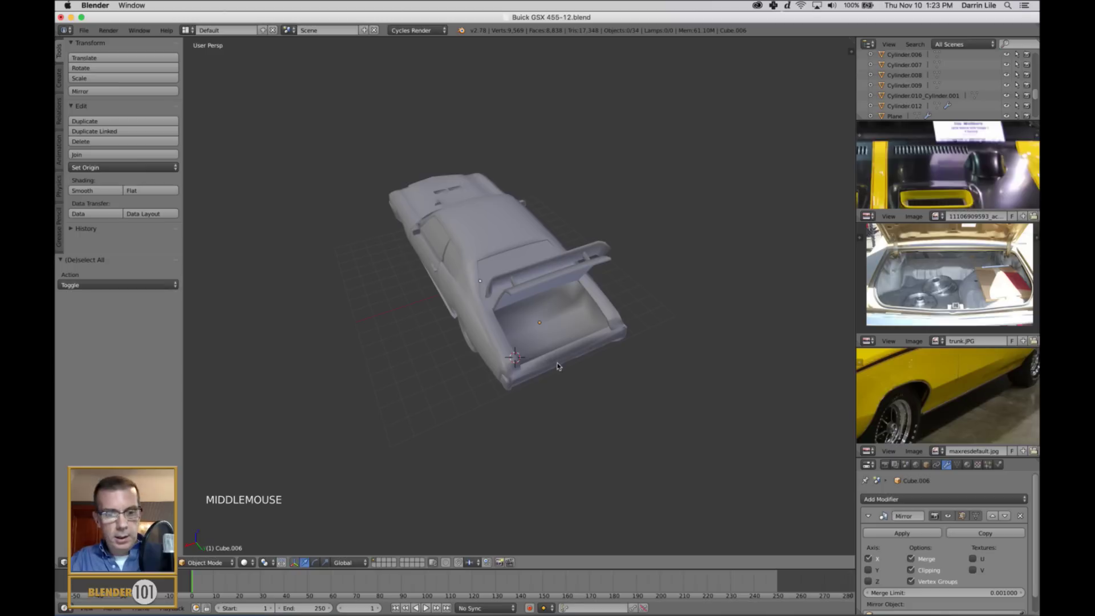
pyautogui.hotkey('shift', 'c')
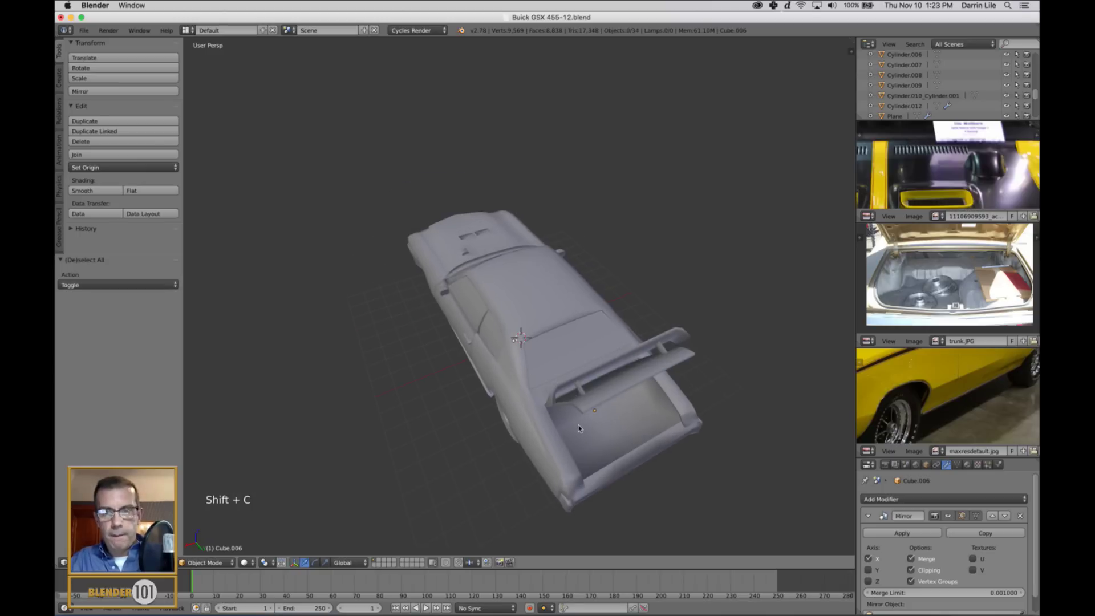
pyautogui.moveTo(579, 429); pyautogui.dragTo(606, 390, button='middle')
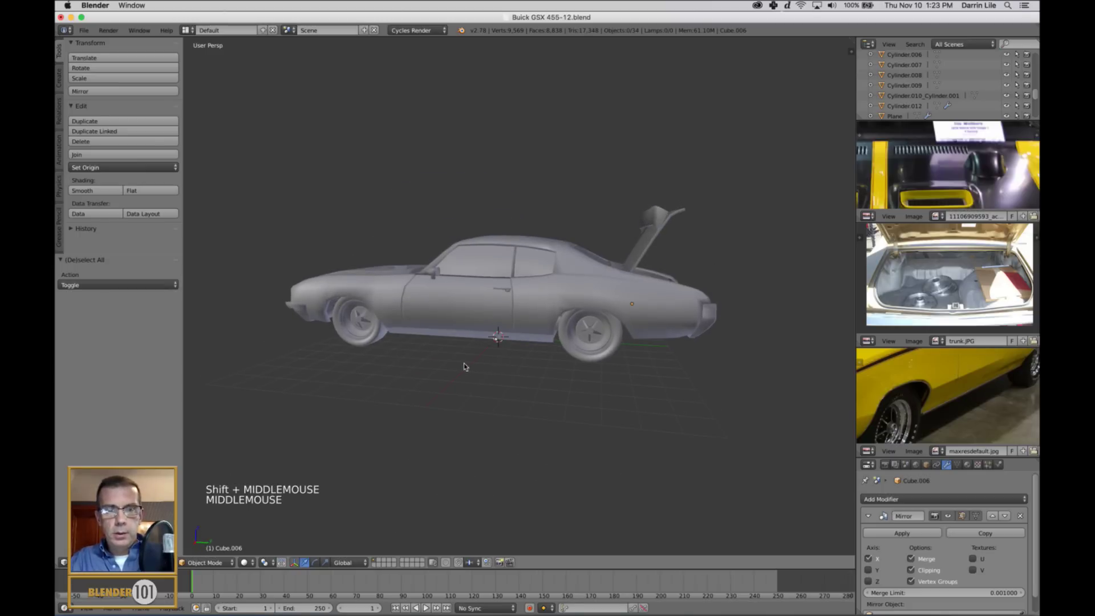
pyautogui.moveTo(465, 366); pyautogui.dragTo(495, 380, button='middle')
pyautogui.press('super+s')
pyautogui.click(666, 380)
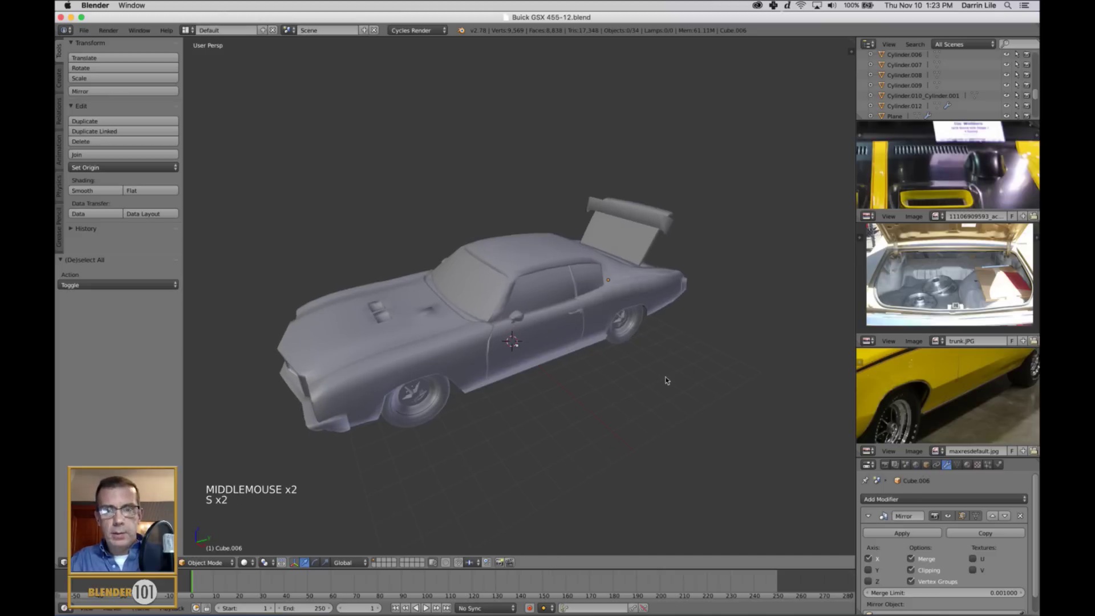
# Compare the model's open trunk and lid with the lid underside in the trunk.JPG reference photo
pyautogui.keyDown('shift'); pyautogui.moveTo(665, 380); pyautogui.dragTo(604, 396, button='middle'); pyautogui.keyUp('shift')
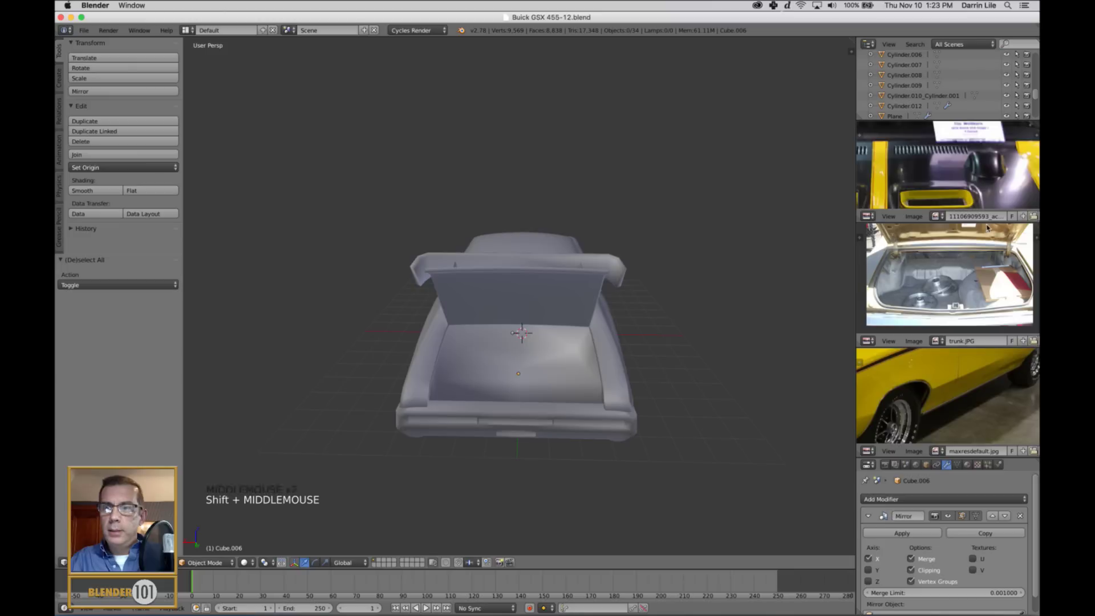
pyautogui.moveTo(955, 238); pyautogui.dragTo(957, 272, button='middle')
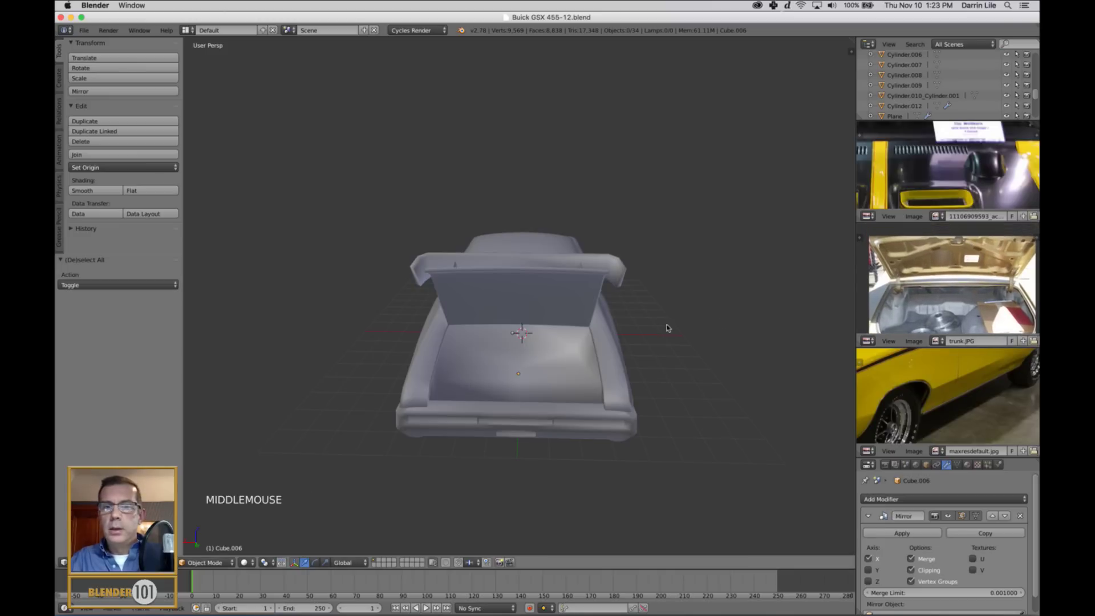
pyautogui.moveTo(556, 309)
pyautogui.mouseDown(button='middle')
pyautogui.moveTo(555, 288)
pyautogui.moveTo(557, 313)
pyautogui.moveTo(557, 304)
pyautogui.mouseUp(button='middle')
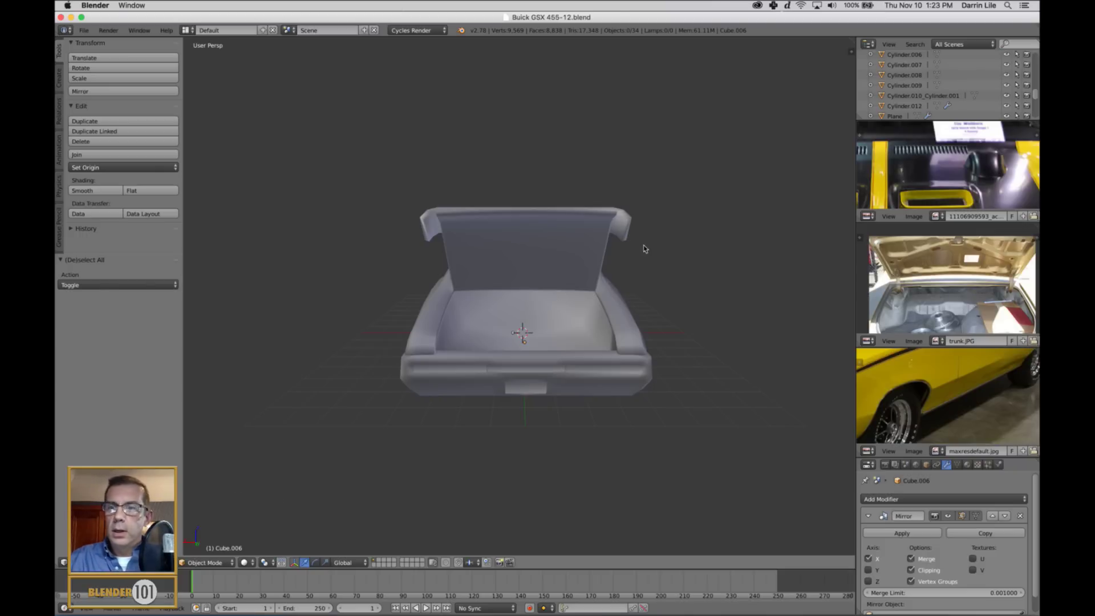
pyautogui.moveTo(992, 281); pyautogui.dragTo(982, 265, button='middle')
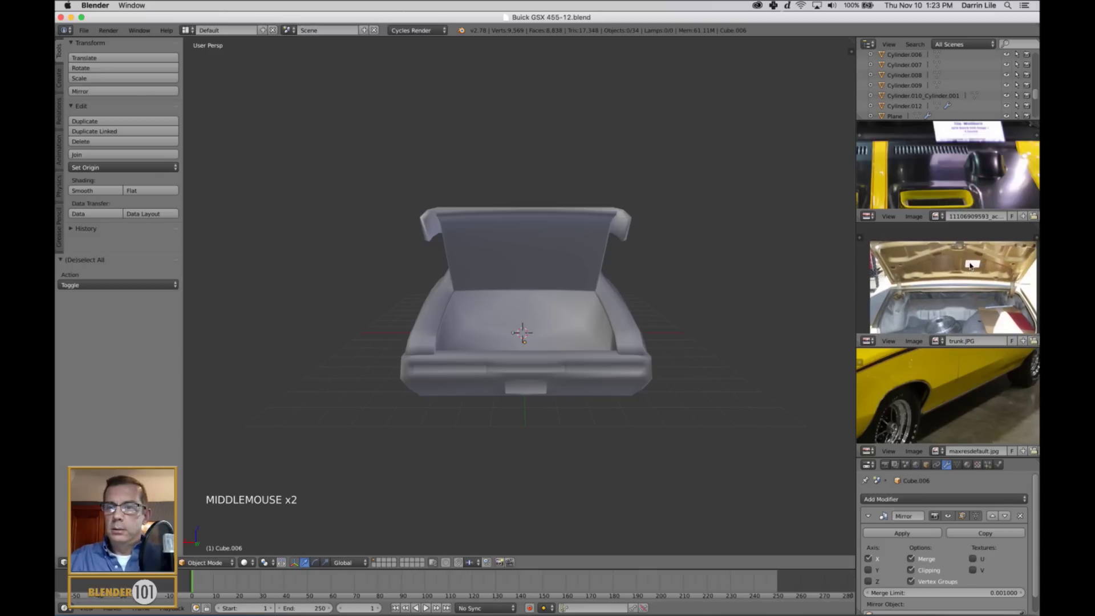
# Close the trunk lid by setting its X rotation to 0, and deselect it
pyautogui.moveTo(577, 291); pyautogui.dragTo(618, 299, button='middle')
pyautogui.rightClick(618, 299)
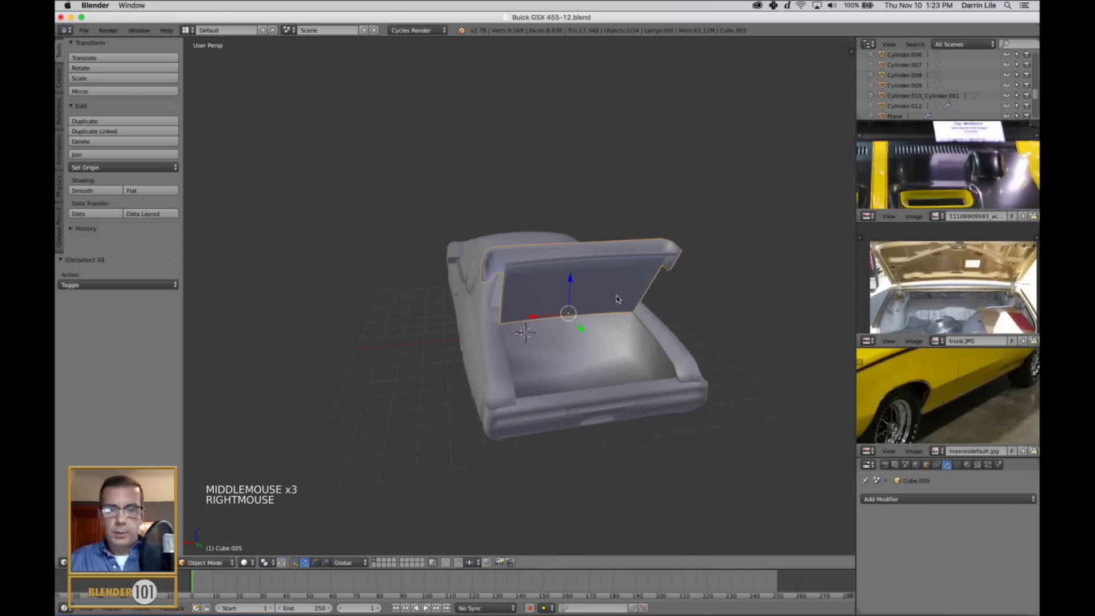
pyautogui.keyDown('shift'); pyautogui.moveTo(695, 317); pyautogui.dragTo(677, 308, button='middle'); pyautogui.keyUp('shift')
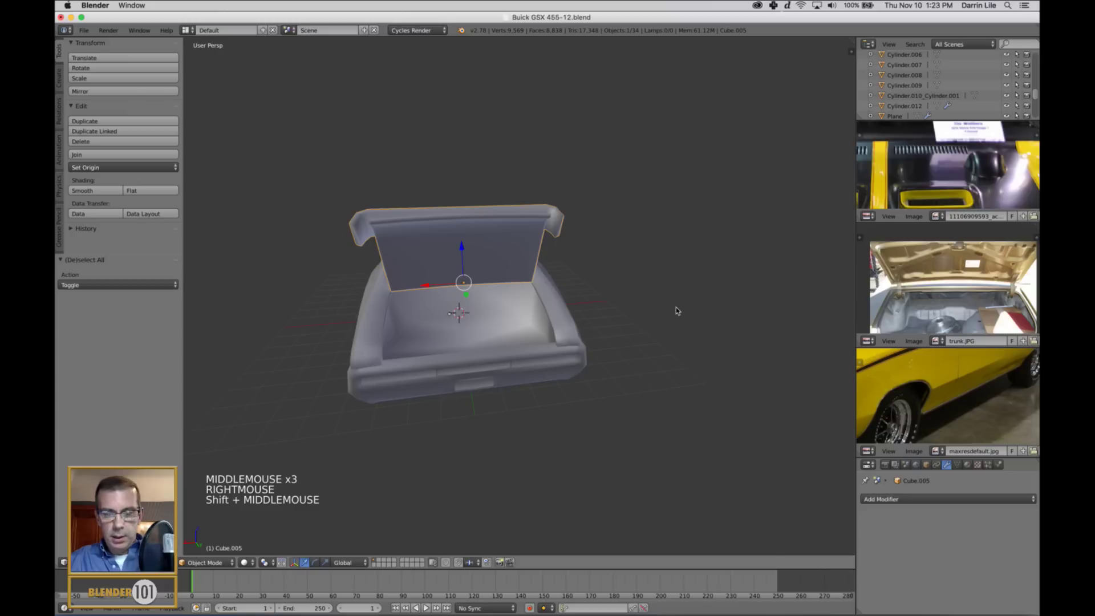
pyautogui.press('n')
pyautogui.moveTo(849, 375); pyautogui.dragTo(847, 140)
pyautogui.moveTo(517, 211); pyautogui.dragTo(545, 228, button='middle')
pyautogui.click(770, 110)
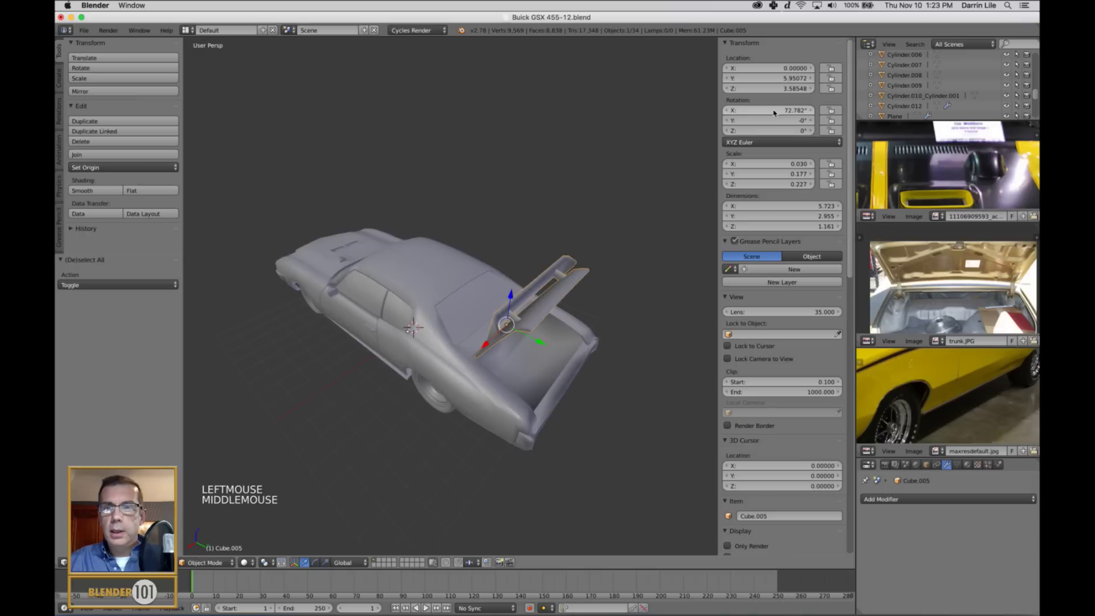
pyautogui.write('0')
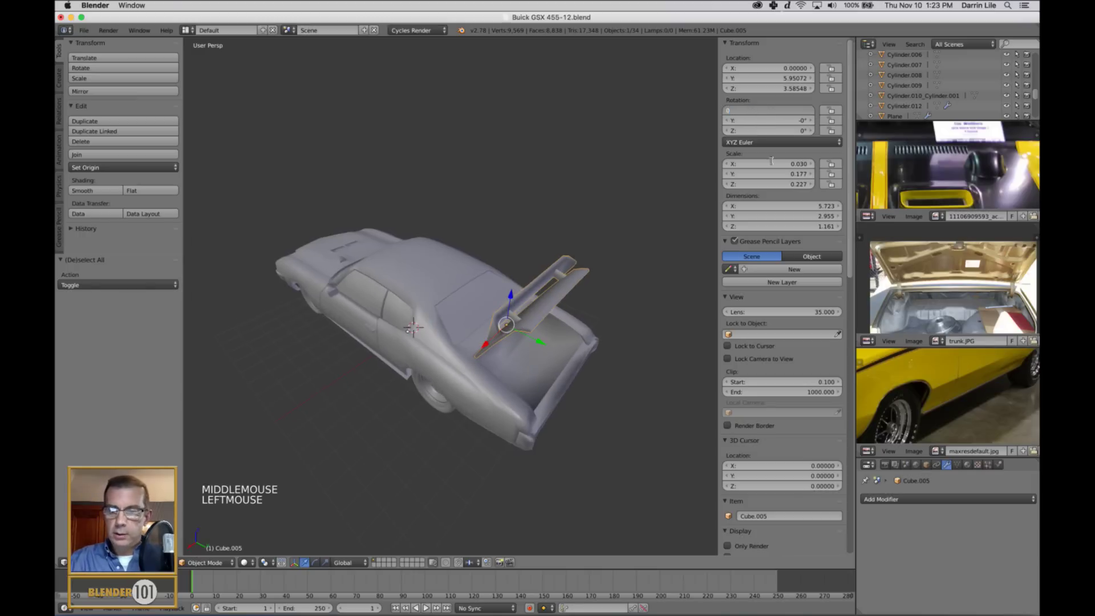
pyautogui.press('Return')
pyautogui.press('a')
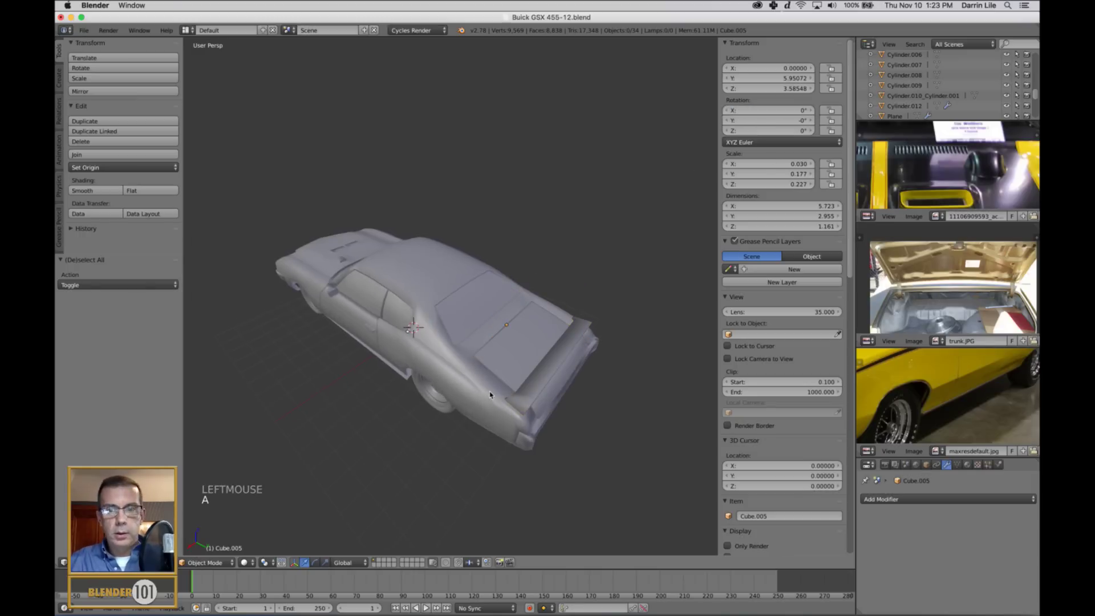
pyautogui.press('n')
pyautogui.moveTo(489, 394); pyautogui.dragTo(570, 250, button='middle')
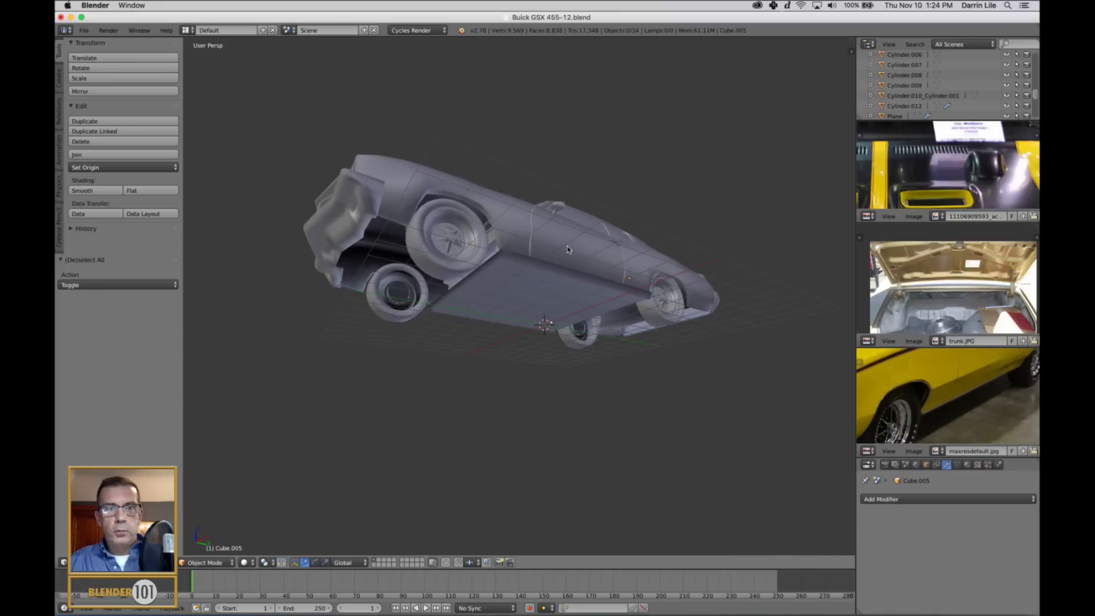
pyautogui.keyDown('shift'); pyautogui.moveTo(445, 251); pyautogui.dragTo(490, 264, button='middle'); pyautogui.keyUp('shift')
pyautogui.keyDown('shift'); pyautogui.moveTo(605, 217); pyautogui.dragTo(559, 271, button='middle'); pyautogui.keyUp('shift')
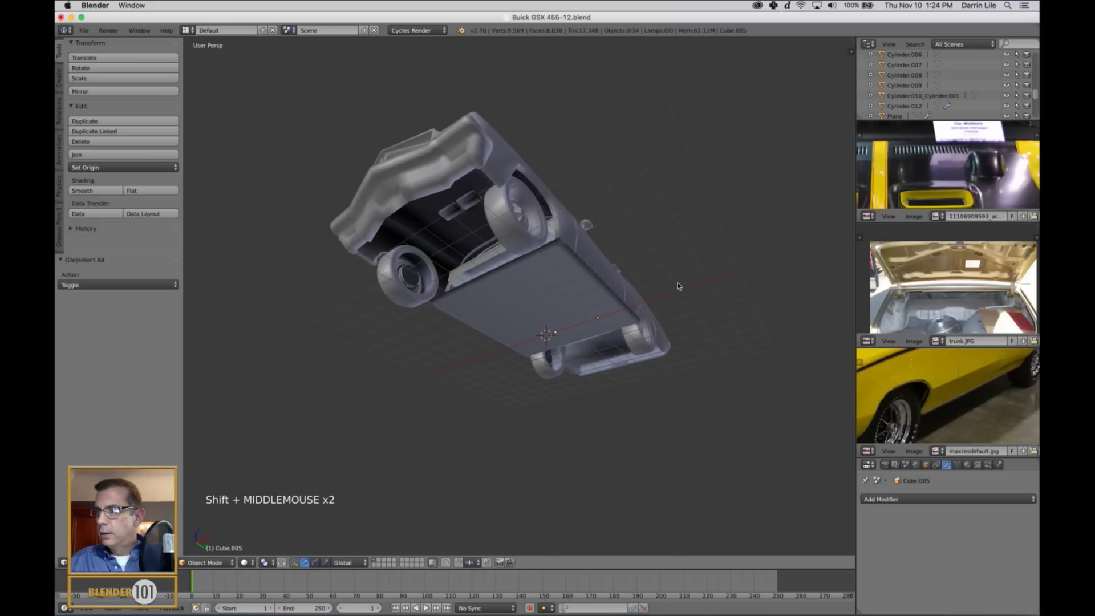
pyautogui.moveTo(675, 288)
pyautogui.mouseDown(button='middle')
pyautogui.moveTo(656, 320)
pyautogui.moveTo(637, 304)
pyautogui.moveTo(684, 306)
pyautogui.moveTo(675, 302)
pyautogui.mouseUp(button='middle')
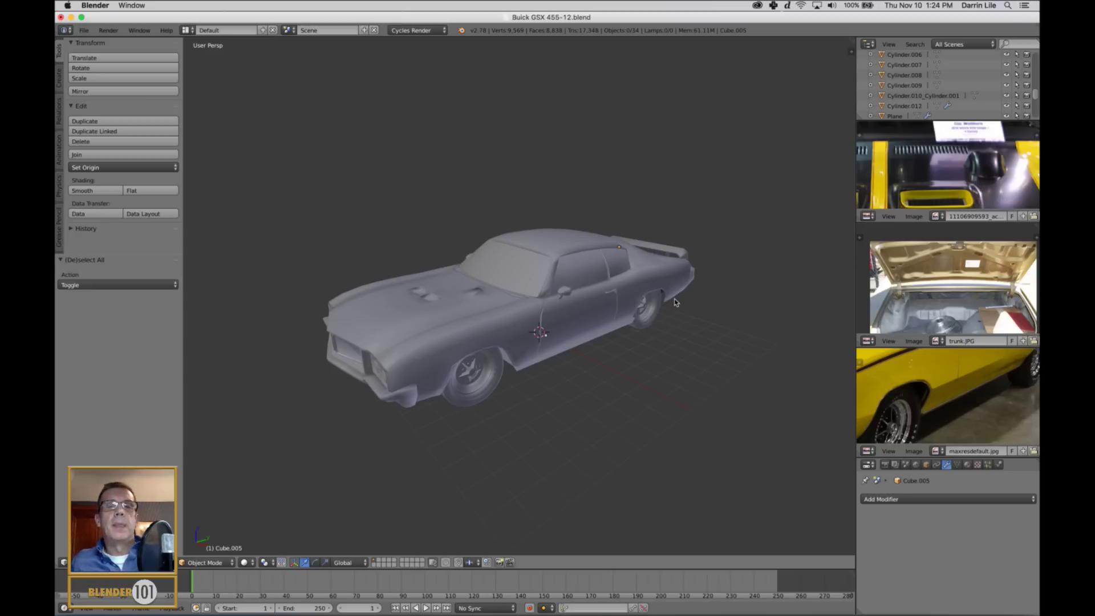
# Select the car's hood and open its mesh for editing
pyautogui.scroll(2, 582, 314)
pyautogui.keyDown('shift'); pyautogui.moveTo(582, 315); pyautogui.dragTo(477, 336, button='middle'); pyautogui.keyUp('shift')
pyautogui.rightClick(478, 336)
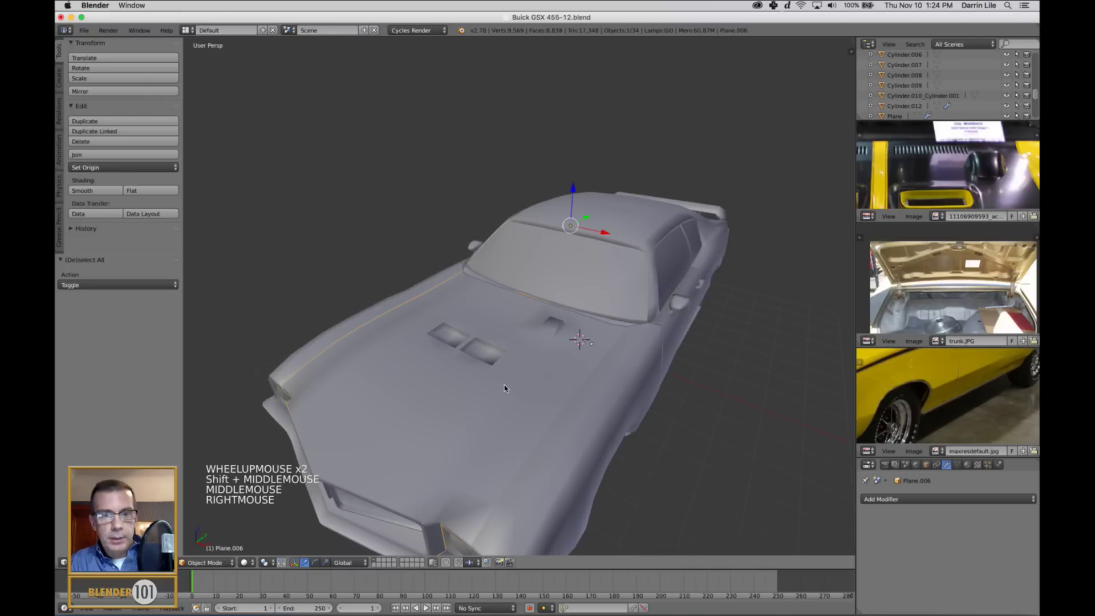
pyautogui.press('Tab')
pyautogui.moveTo(548, 403); pyautogui.dragTo(590, 419, button='middle')
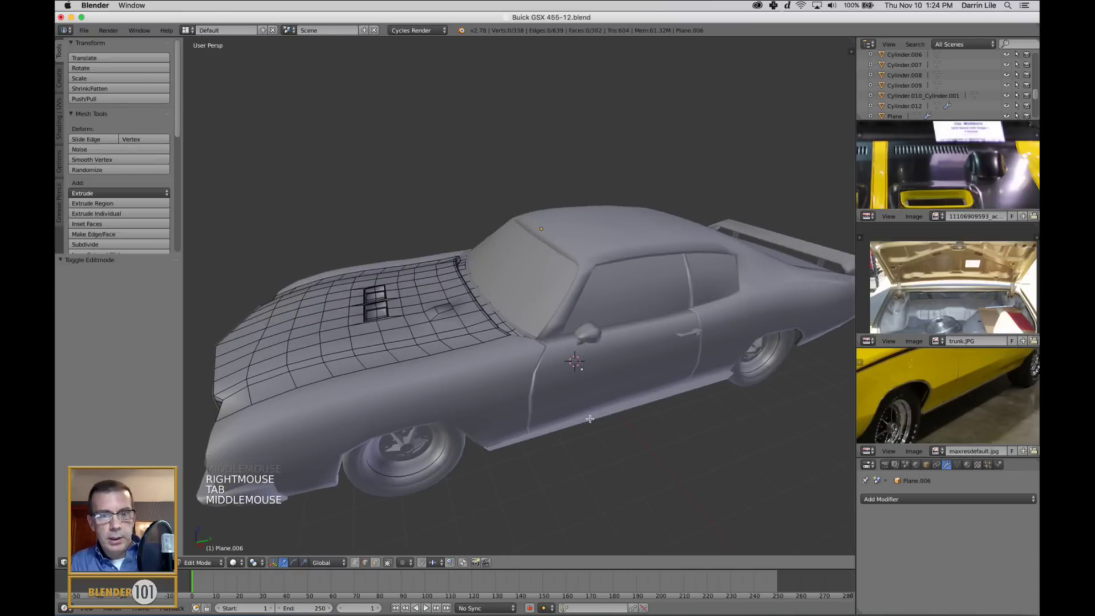
# Leave the hood's mesh, check the front fender's mesh layout in edit mode, and deselect everything
pyautogui.press('Tab')
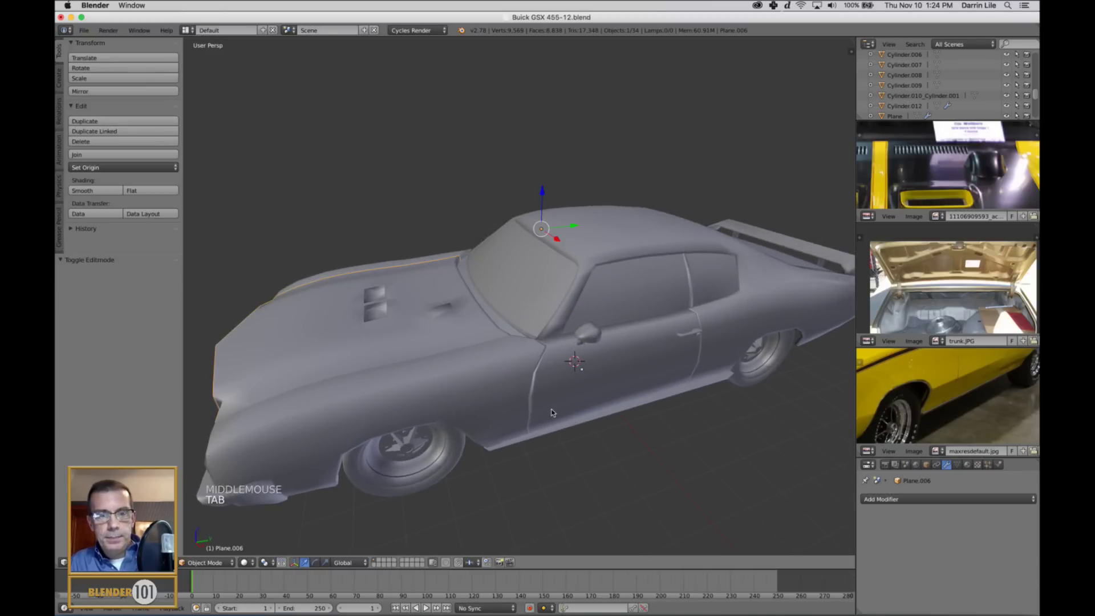
pyautogui.moveTo(587, 419); pyautogui.dragTo(549, 416, button='middle')
pyautogui.rightClick(548, 416)
pyautogui.press('Tab')
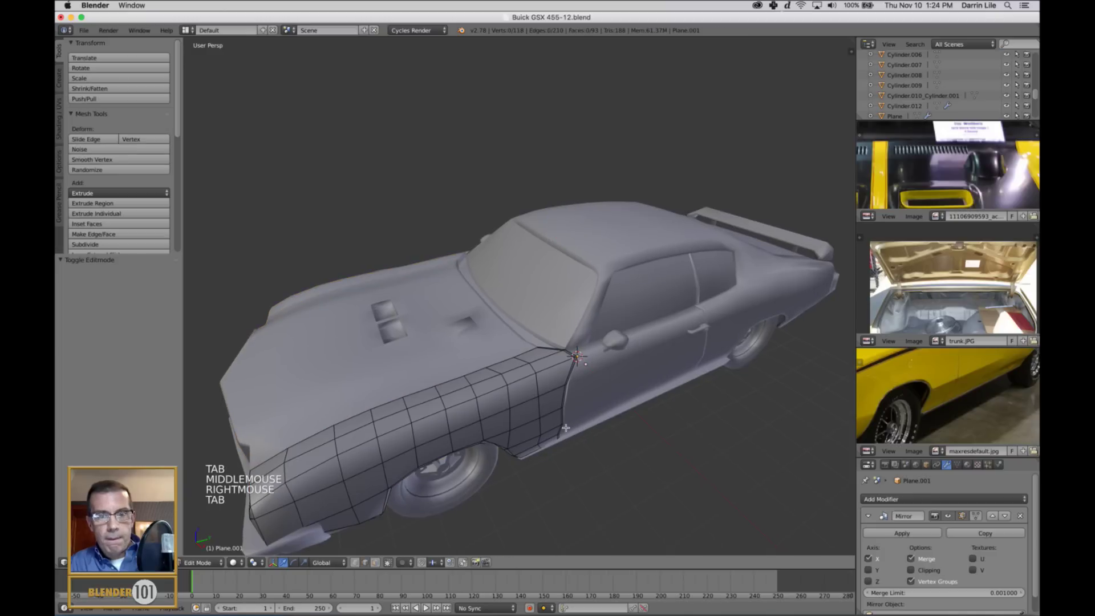
pyautogui.press('Tab')
pyautogui.press('a')
pyautogui.press('a')
pyautogui.press('a')
# Select the hood again and open its mesh for editing
pyautogui.moveTo(538, 414); pyautogui.dragTo(530, 379, button='middle')
pyautogui.rightClick(433, 352)
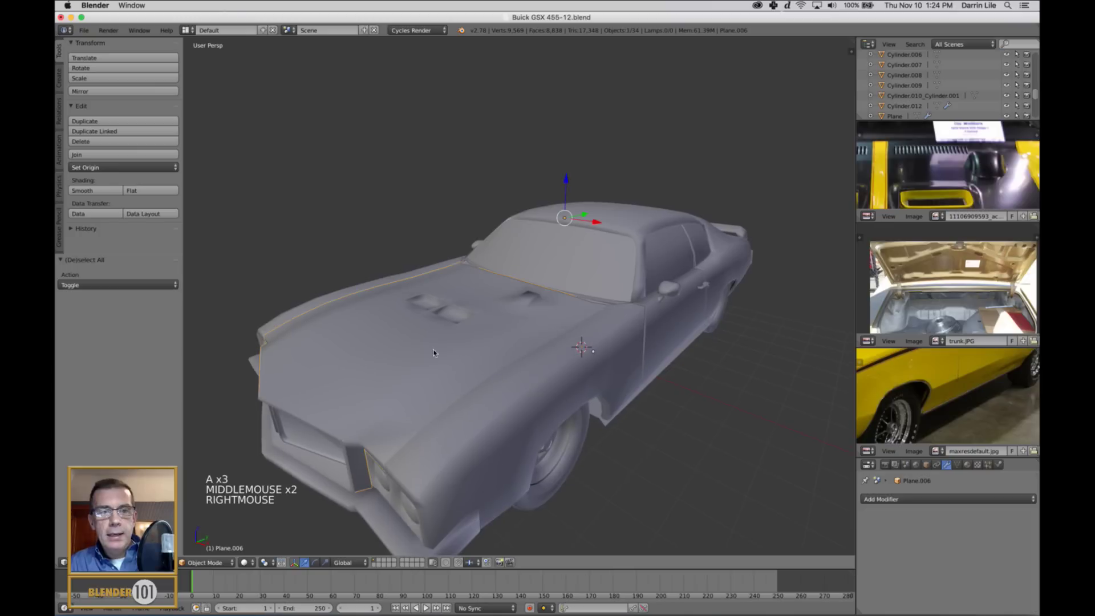
pyautogui.press('Tab')
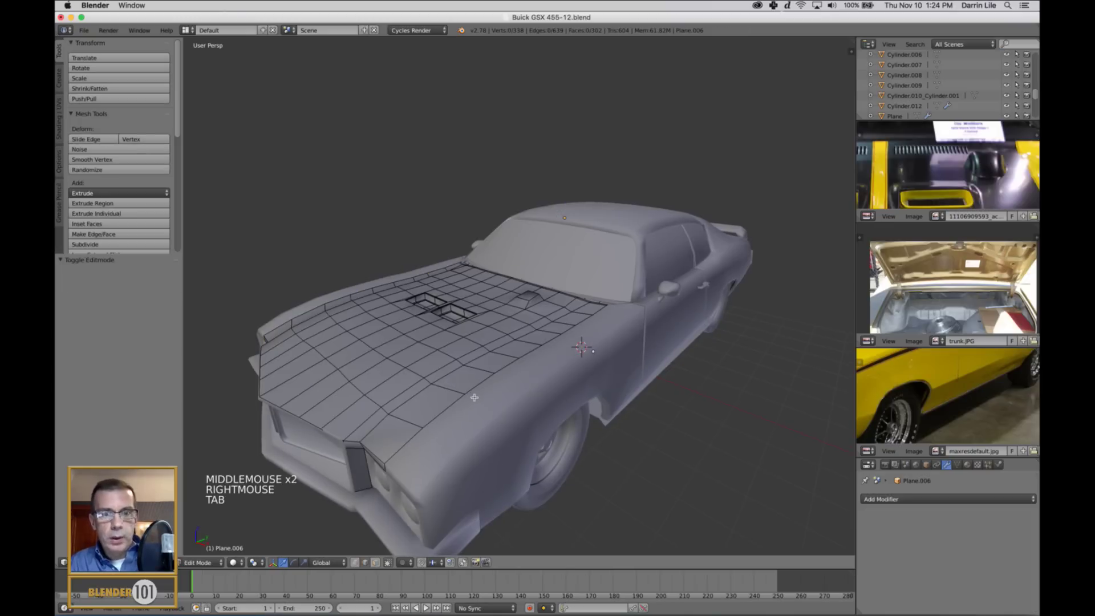
# Select the lengthwise edge loop along the crease near the hood's driver-side edge
pyautogui.moveTo(555, 376); pyautogui.dragTo(542, 355, button='middle')
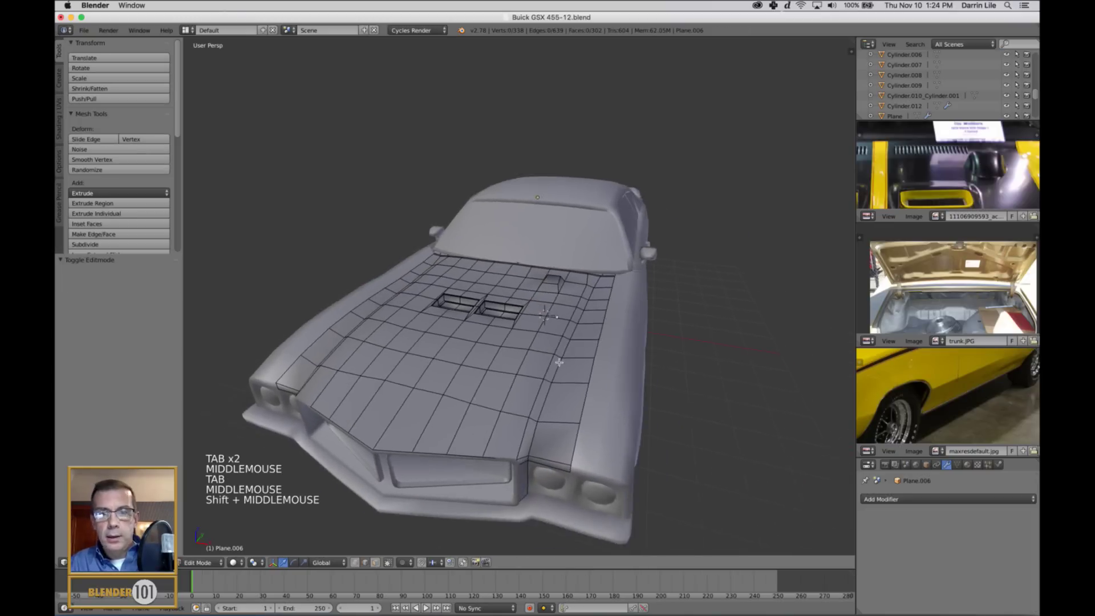
pyautogui.moveTo(530, 358); pyautogui.dragTo(544, 370, button='middle')
pyautogui.keyDown('shift'); pyautogui.moveTo(641, 358); pyautogui.dragTo(601, 364, button='middle'); pyautogui.keyUp('shift')
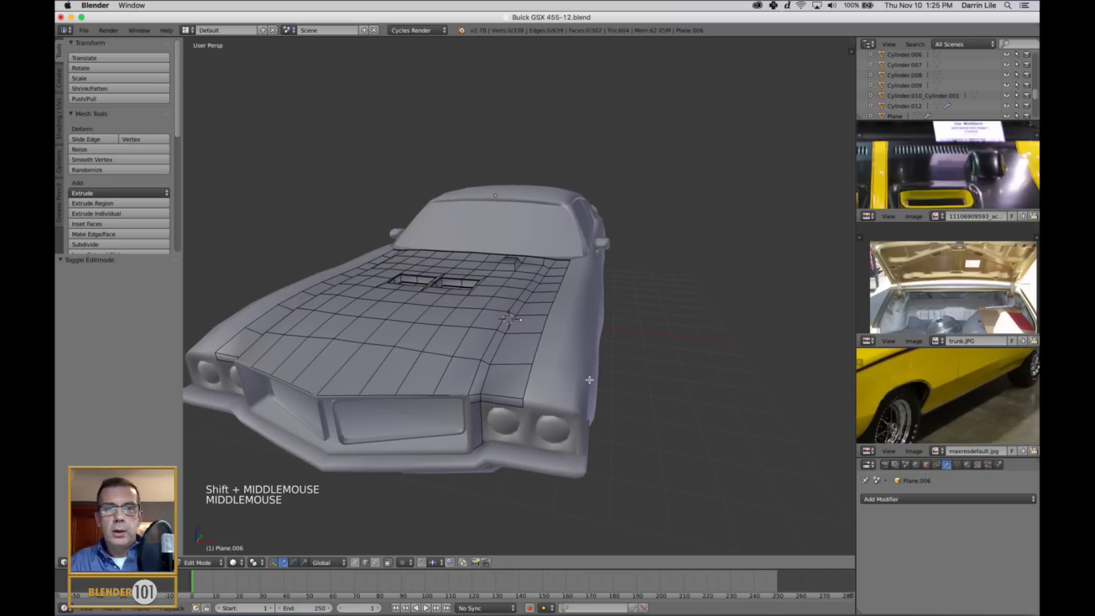
pyautogui.press('super')
pyautogui.rightClick(532, 361)
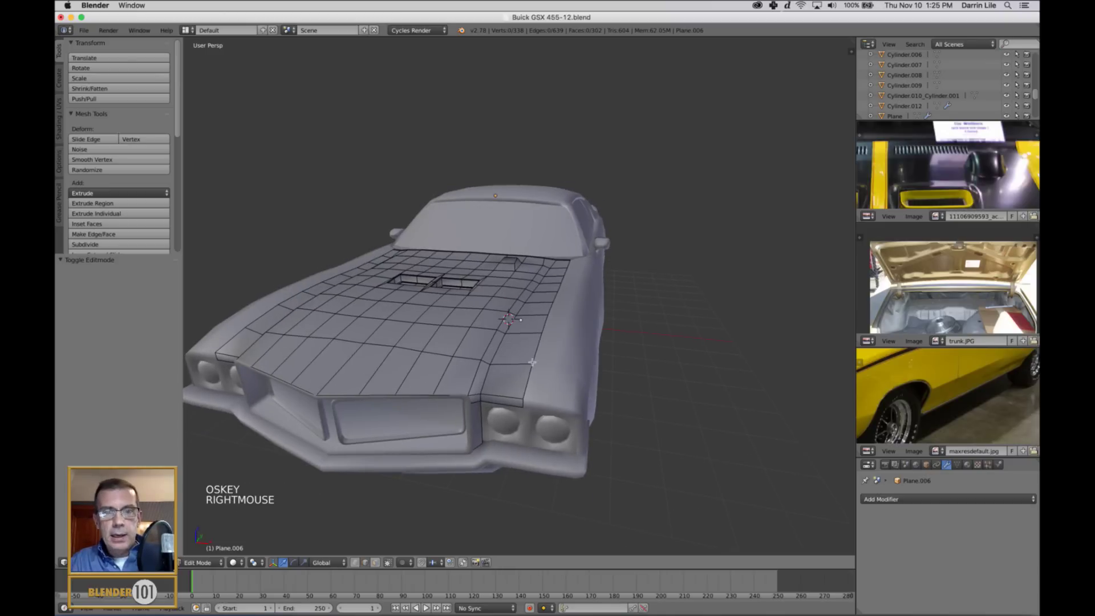
pyautogui.press('super')
pyautogui.keyDown('alt'); pyautogui.rightClick(496, 346); pyautogui.keyUp('alt')
pyautogui.moveTo(558, 380); pyautogui.dragTo(523, 342, button='middle')
pyautogui.click(518, 365)
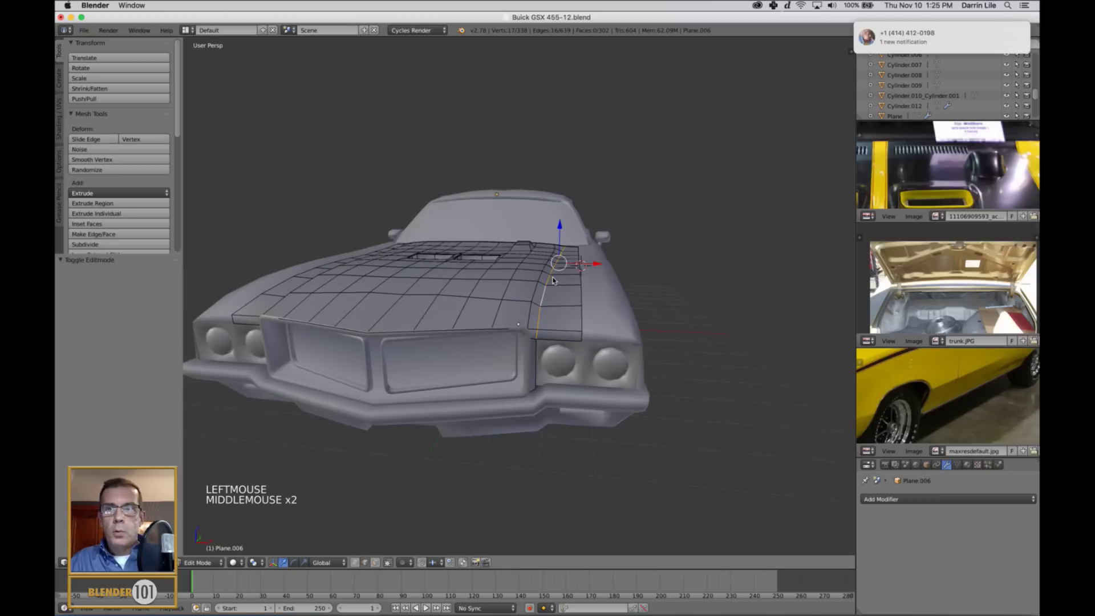
pyautogui.click(918, 34)
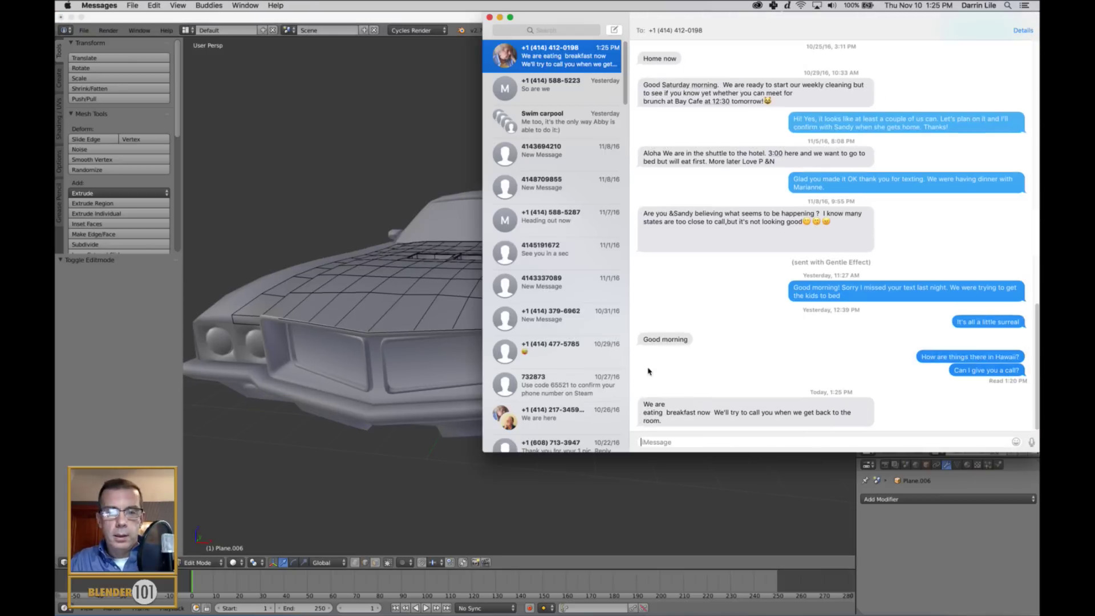
pyautogui.click(490, 18)
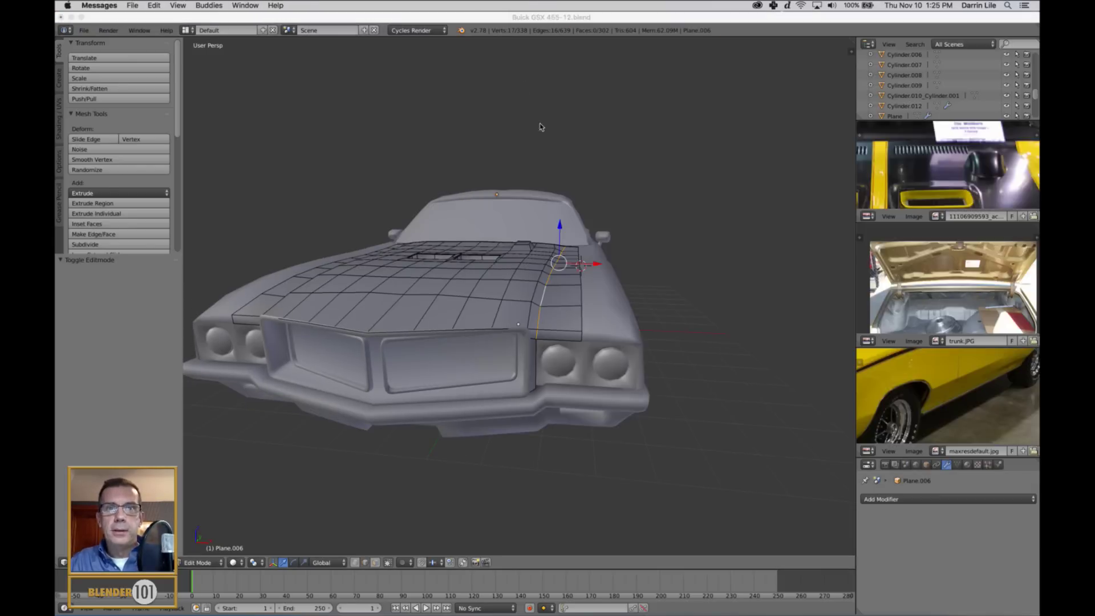
pyautogui.middleClick(697, 317)
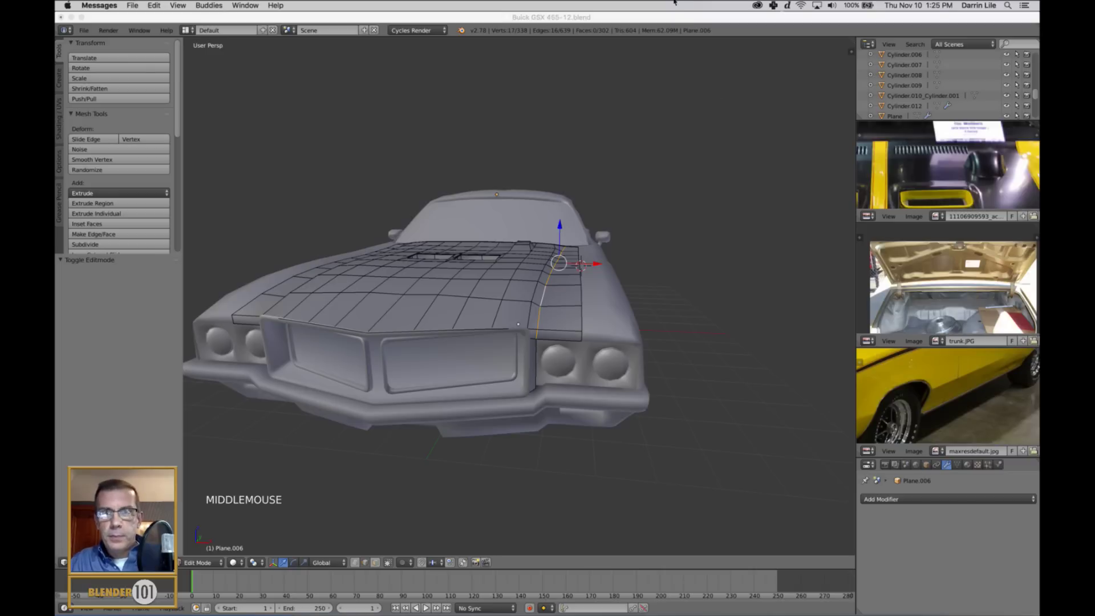
# Examine the hood's selected edge loop and its seam with the fender from the front and from above
pyautogui.moveTo(736, 198); pyautogui.dragTo(725, 201, button='middle')
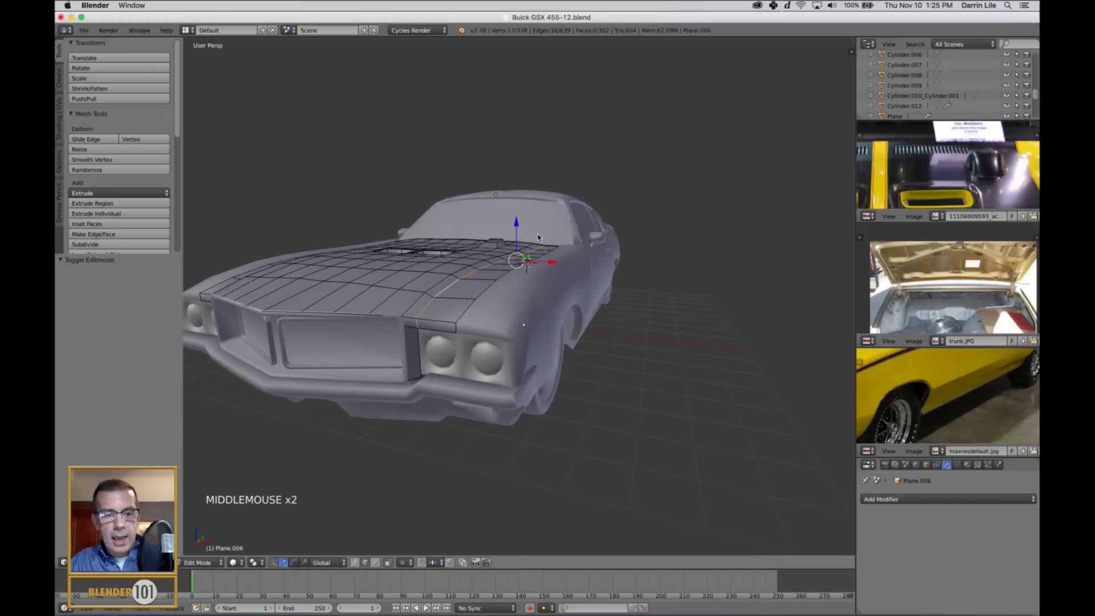
pyautogui.keyDown('shift'); pyautogui.moveTo(505, 257); pyautogui.dragTo(575, 309, button='middle'); pyautogui.keyUp('shift')
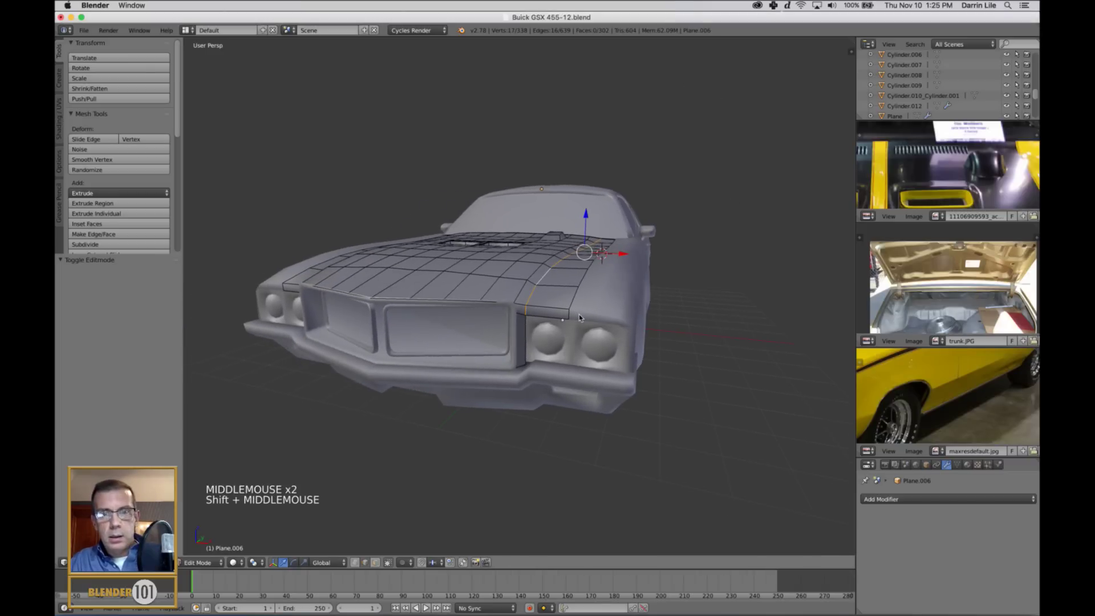
pyautogui.moveTo(635, 303); pyautogui.dragTo(635, 308, button='middle')
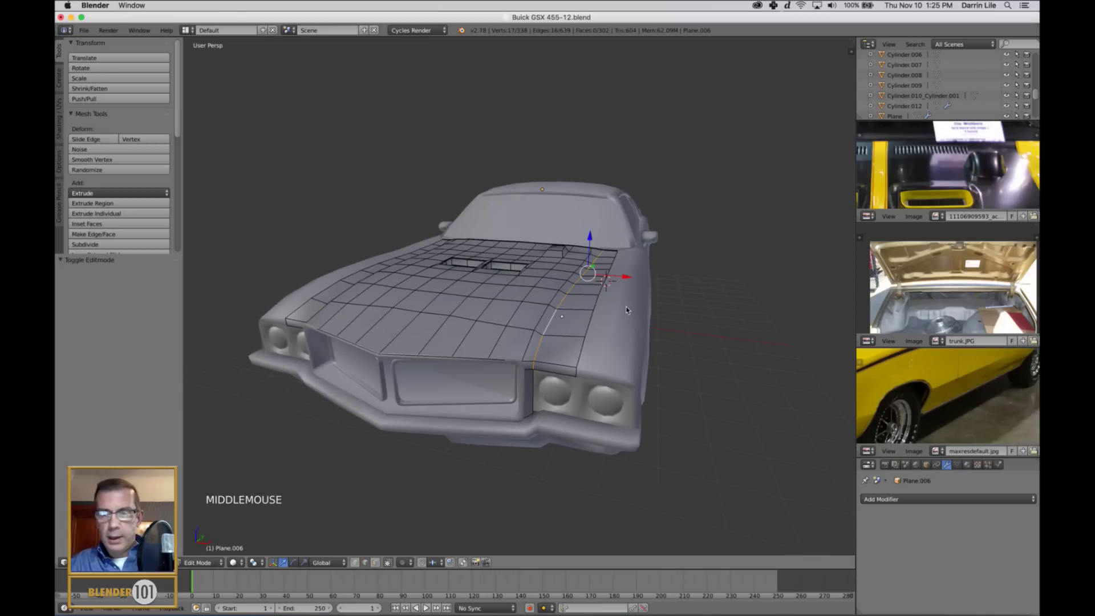
pyautogui.moveTo(642, 321); pyautogui.dragTo(634, 332, button='middle')
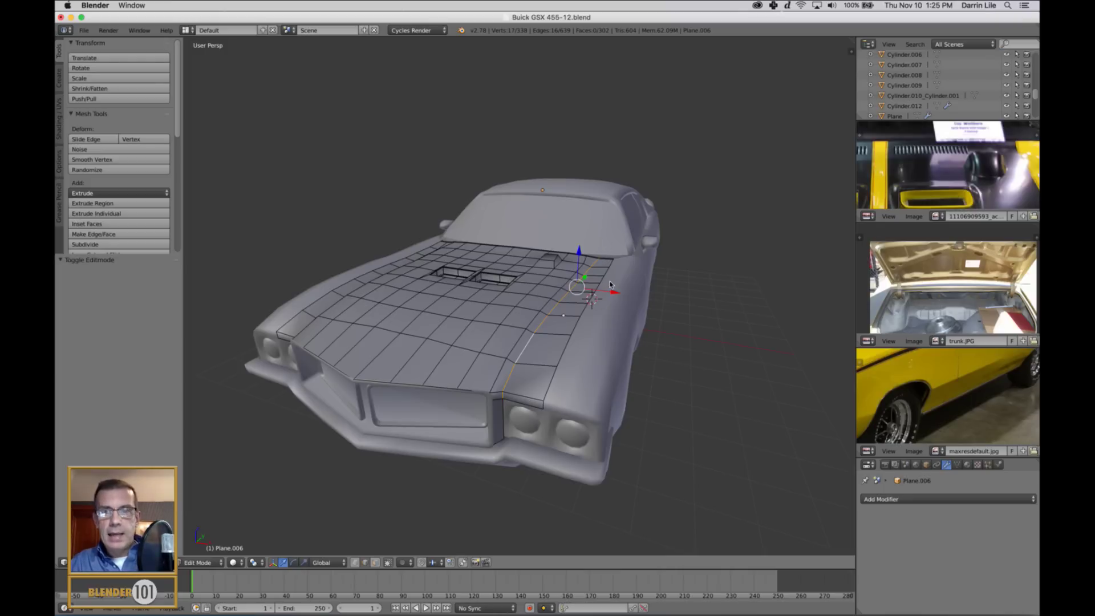
pyautogui.moveTo(598, 230); pyautogui.dragTo(600, 291, button='middle')
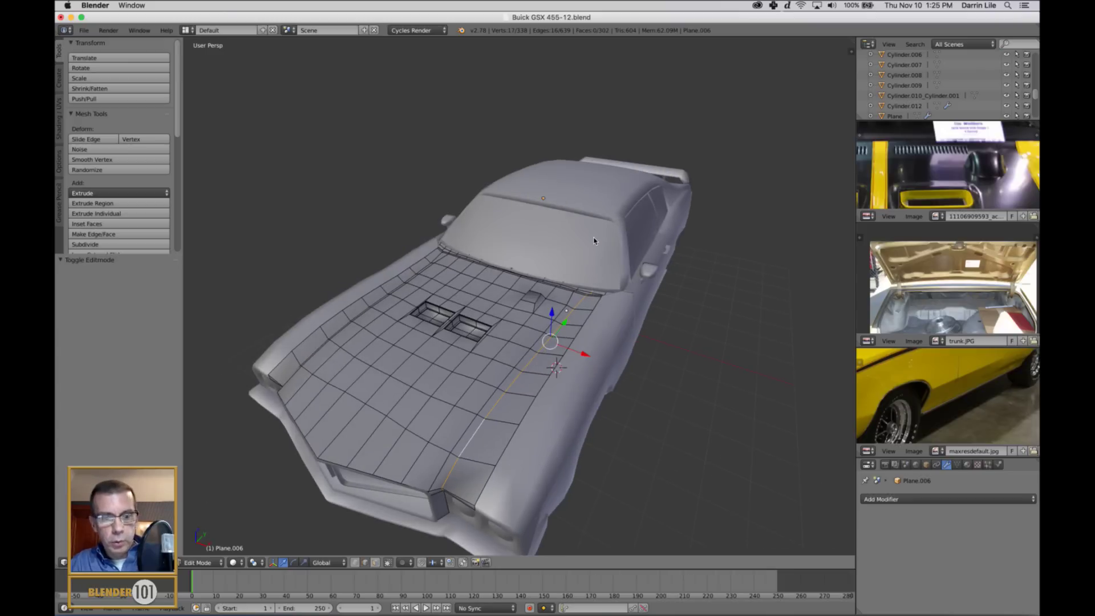
# Inspect the windshield and roof meshes in edit mode and check which separate objects form the rear of the car
pyautogui.press('Tab')
pyautogui.rightClick(594, 268)
pyautogui.press('Tab')
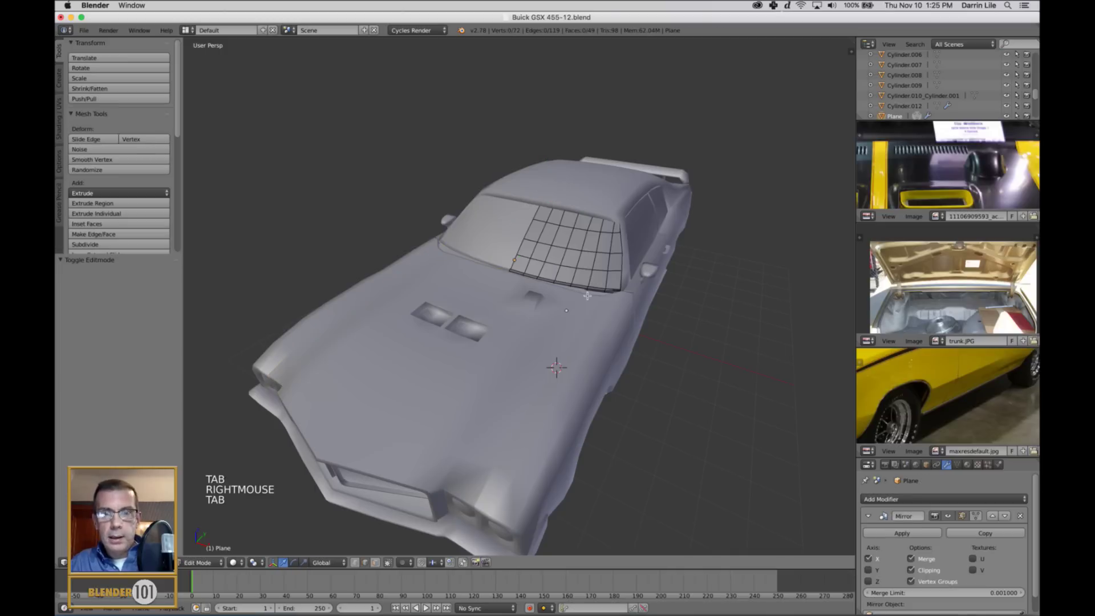
pyautogui.press('Tab')
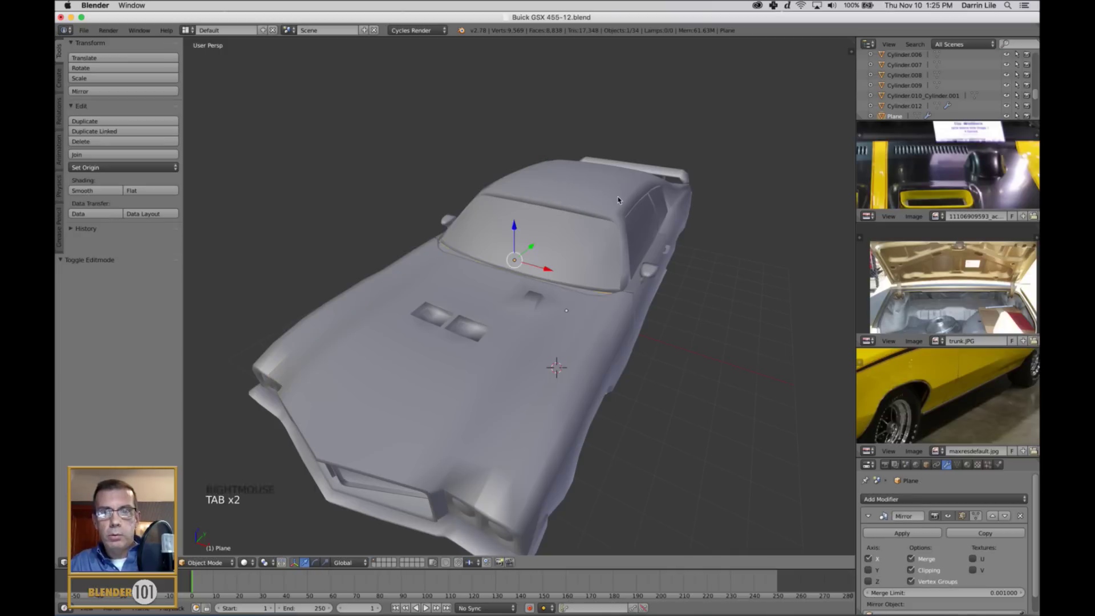
pyautogui.rightClick(615, 205)
pyautogui.press('Tab')
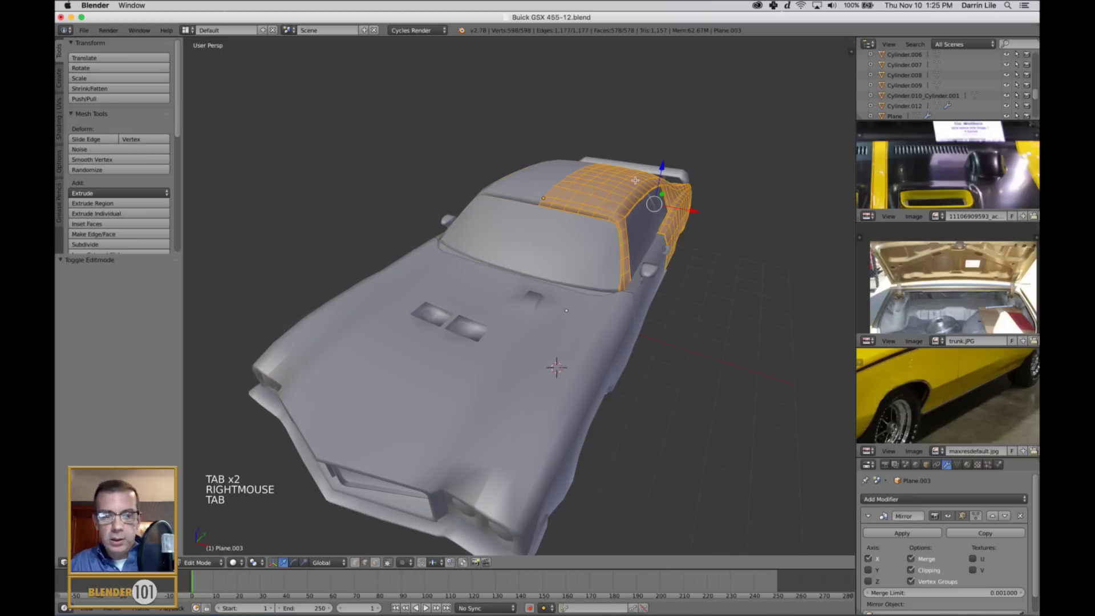
pyautogui.press('Tab')
pyautogui.moveTo(701, 205); pyautogui.dragTo(599, 322, button='middle')
pyautogui.rightClick(652, 347)
pyautogui.rightClick(717, 367)
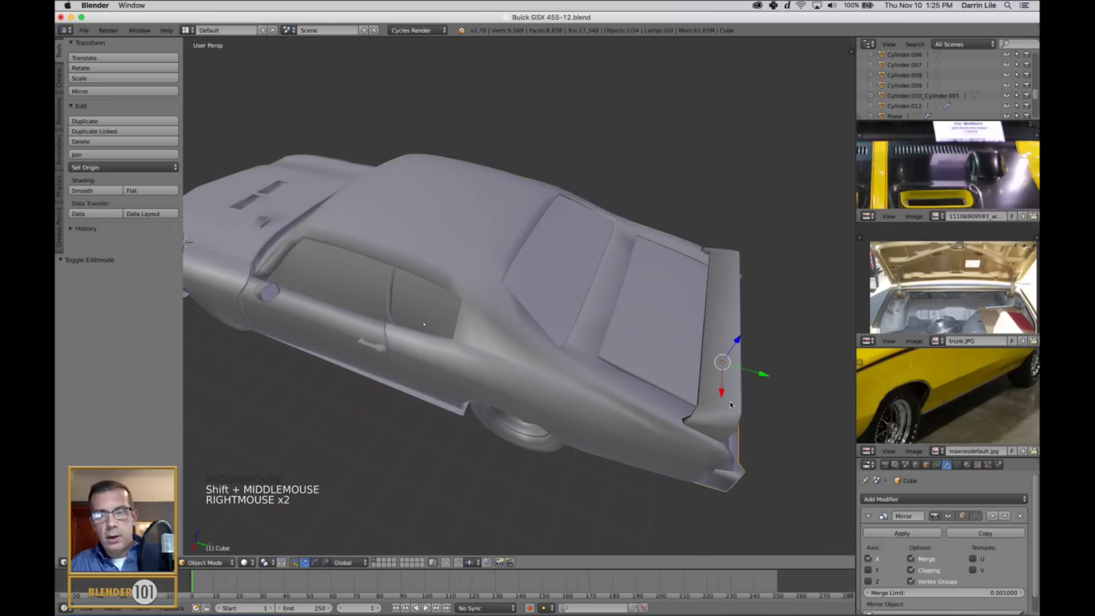
# Open the rear bumper's mesh for editing and view the whole car from the front three-quarter angle
pyautogui.moveTo(719, 368); pyautogui.dragTo(777, 398, button='middle')
pyautogui.scroll(-4, 742, 404)
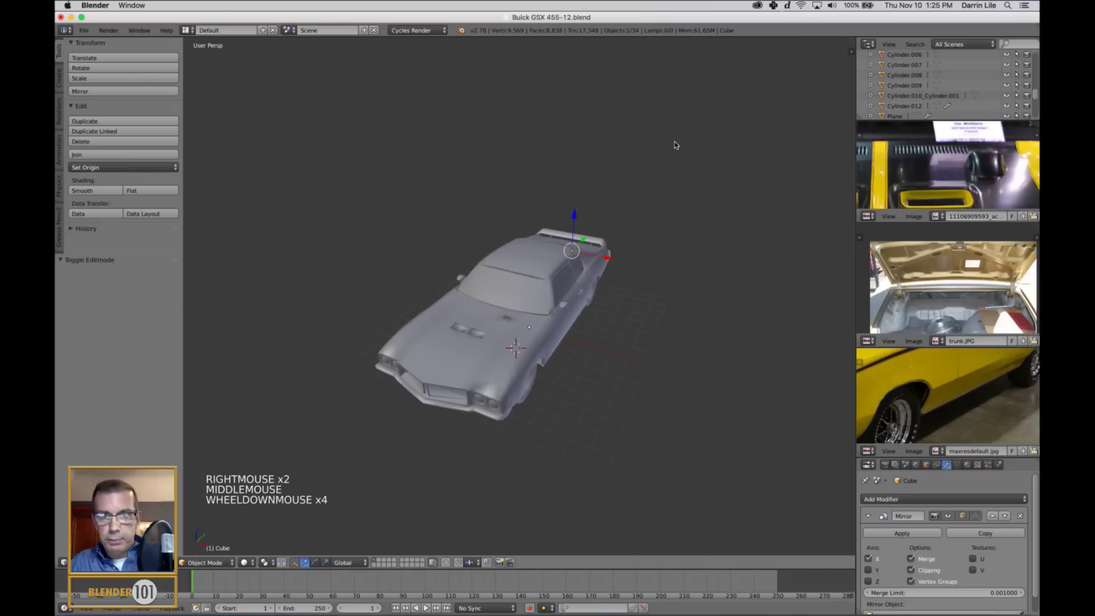
pyautogui.moveTo(702, 359); pyautogui.dragTo(689, 369, button='middle')
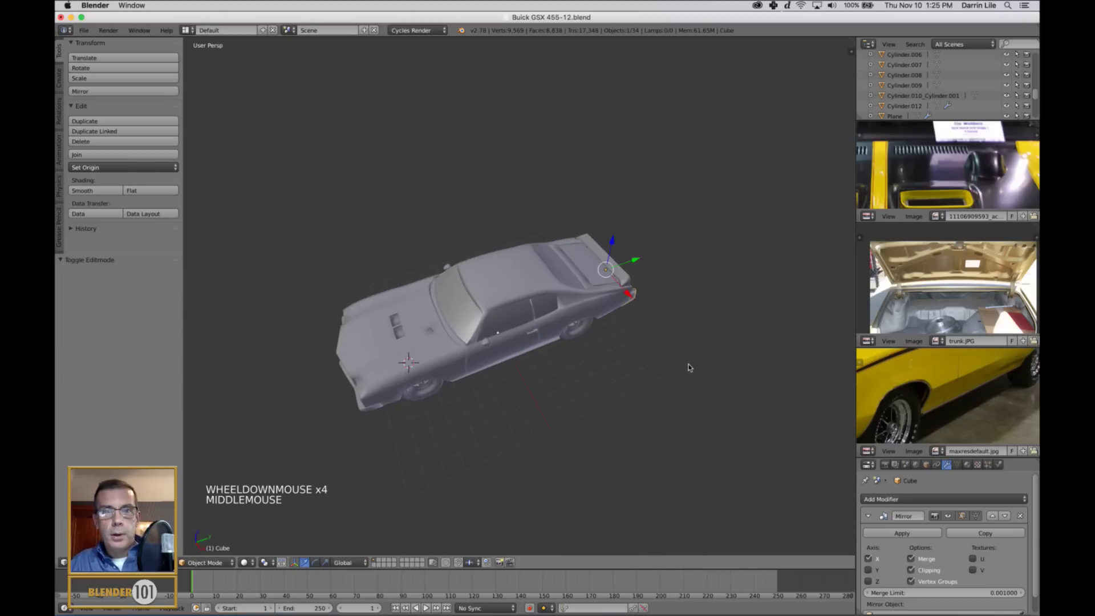
pyautogui.moveTo(617, 398)
pyautogui.mouseDown(button='middle')
pyautogui.moveTo(627, 391)
pyautogui.moveTo(606, 374)
pyautogui.moveTo(597, 392)
pyautogui.mouseUp(button='middle')
pyautogui.press('Tab')
pyautogui.scroll(2, 564, 377)
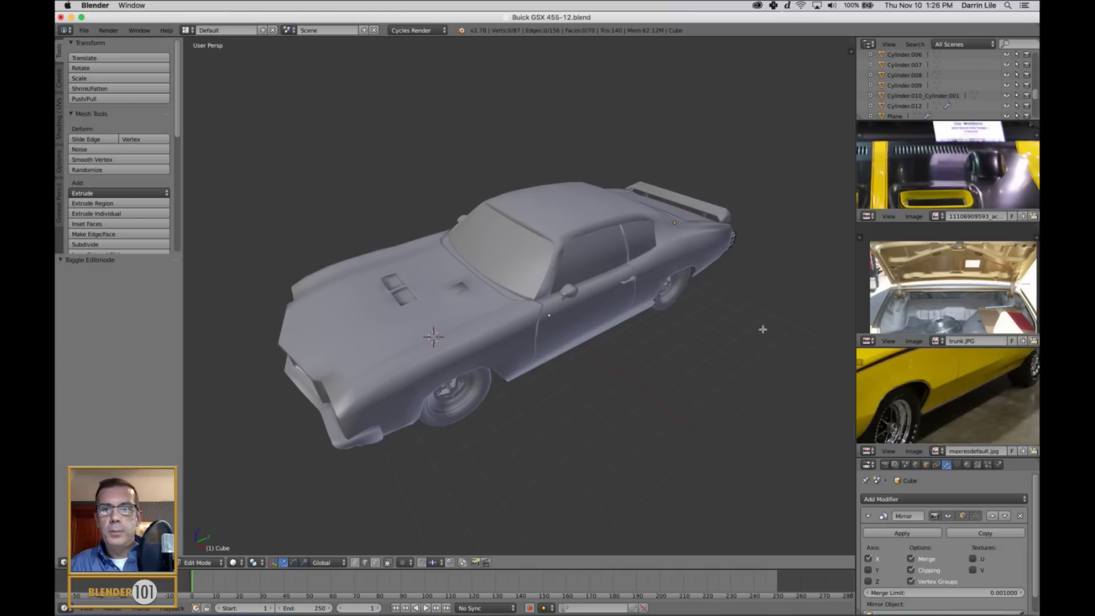
pyautogui.moveTo(644, 410); pyautogui.dragTo(616, 406, button='middle')
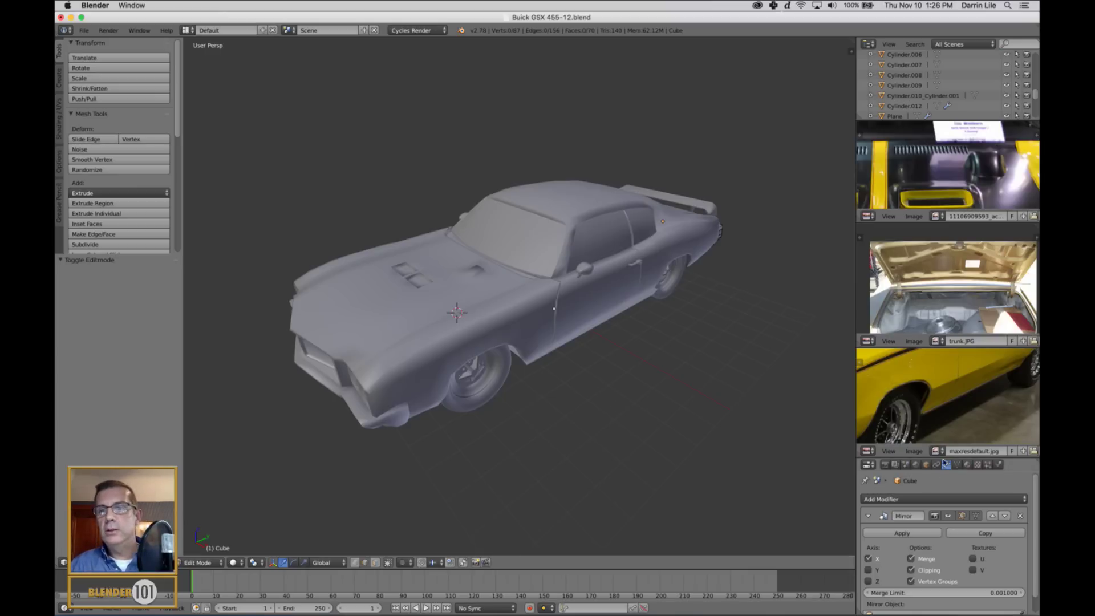
# Examine the front end in the maxresdefault.jpg reference photo and the hood scoops in the close-up hood photo
pyautogui.scroll(-3, 938, 404)
pyautogui.moveTo(922, 399); pyautogui.dragTo(970, 416, button='middle')
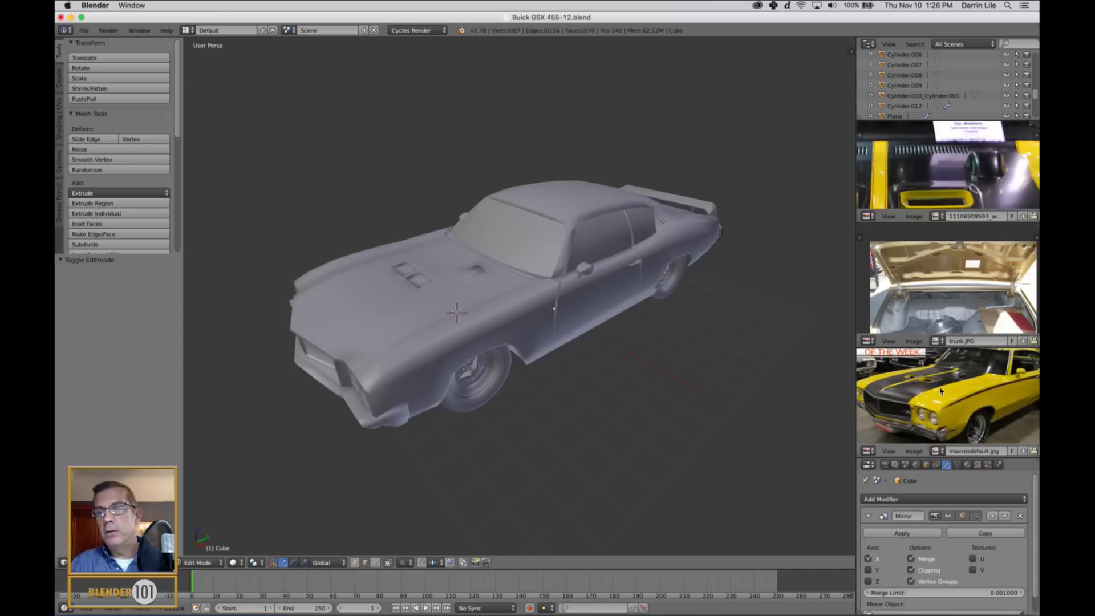
pyautogui.moveTo(978, 390); pyautogui.dragTo(1008, 368, button='middle')
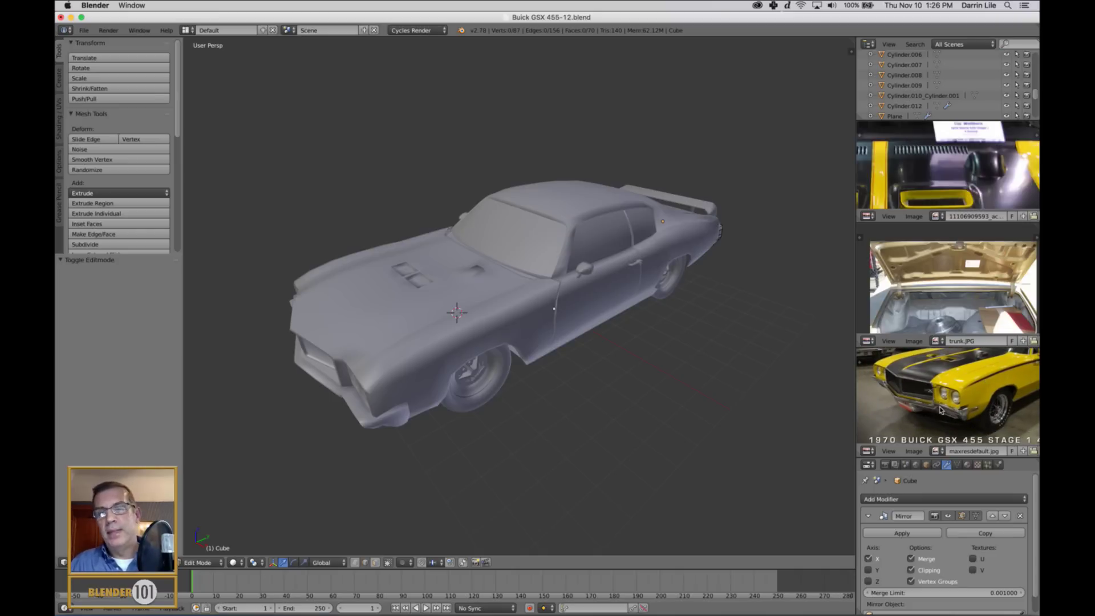
pyautogui.scroll(-2, 974, 393)
pyautogui.moveTo(974, 394)
pyautogui.mouseDown(button='middle')
pyautogui.moveTo(953, 412)
pyautogui.moveTo(957, 395)
pyautogui.mouseUp(button='middle')
pyautogui.scroll(2, 961, 394)
pyautogui.scroll(-1, 958, 393)
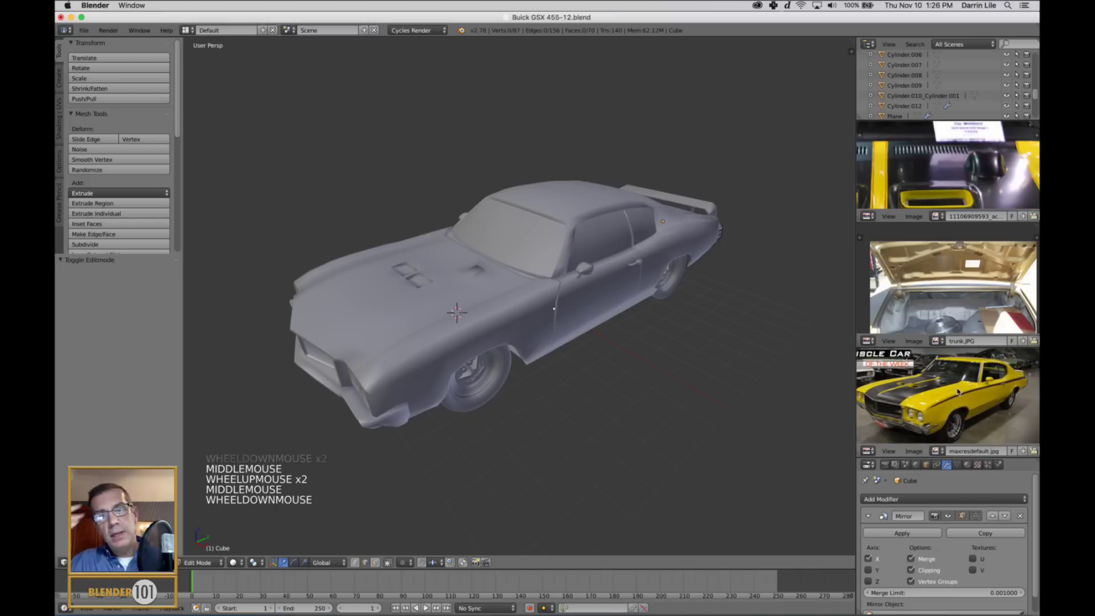
pyautogui.scroll(-3, 958, 171)
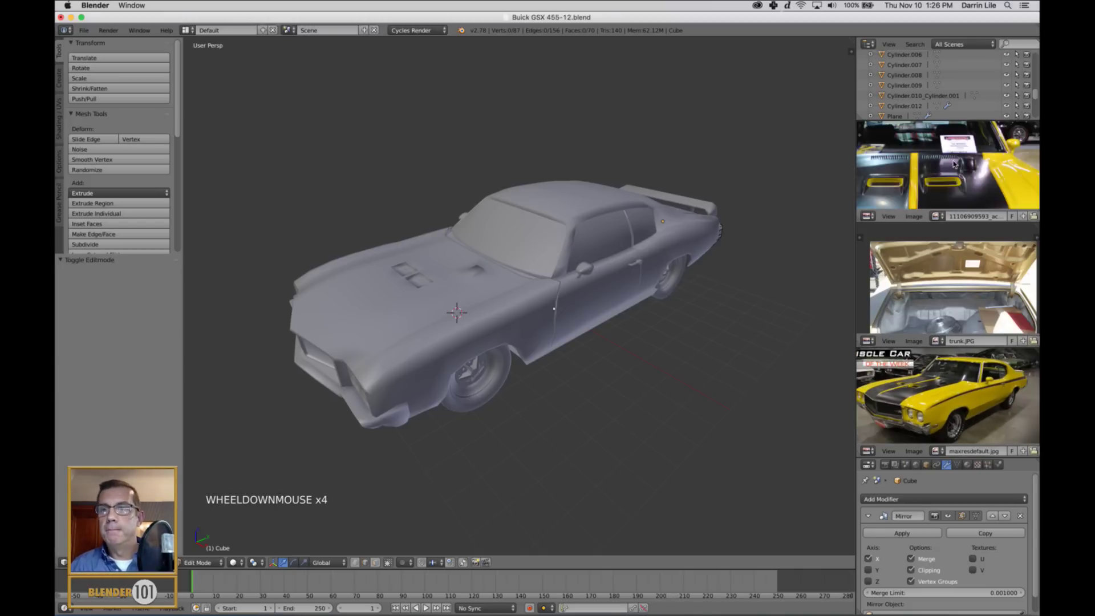
pyautogui.moveTo(962, 186); pyautogui.dragTo(991, 179, button='middle')
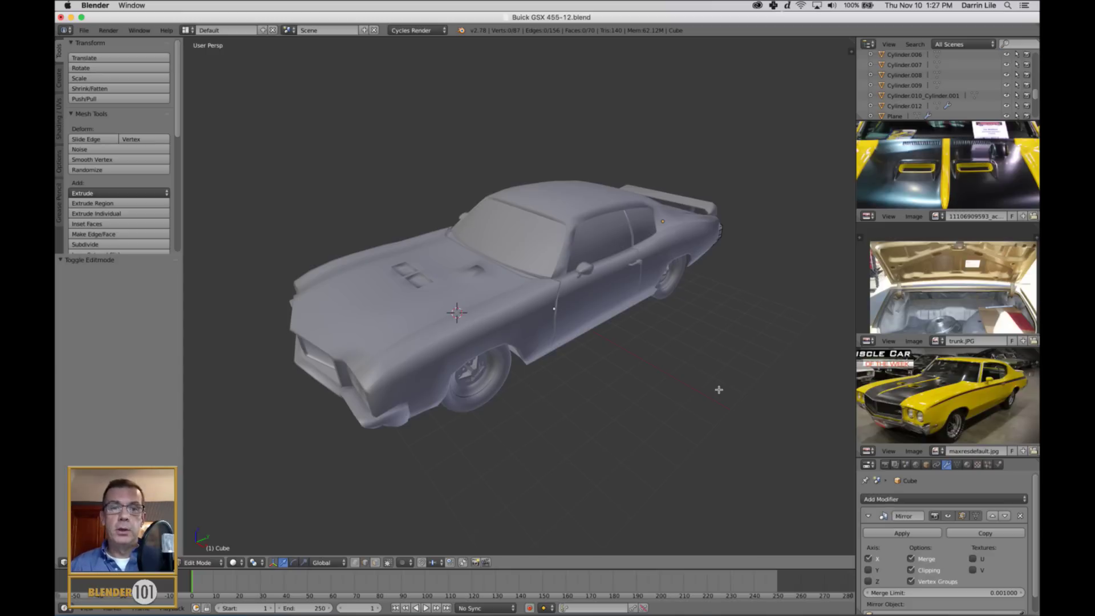
# Leave mesh editing, check the fender, hood, side windows, door and rear body as separate objects, and deselect everything
pyautogui.rightClick(527, 331)
pyautogui.rightClick(525, 320)
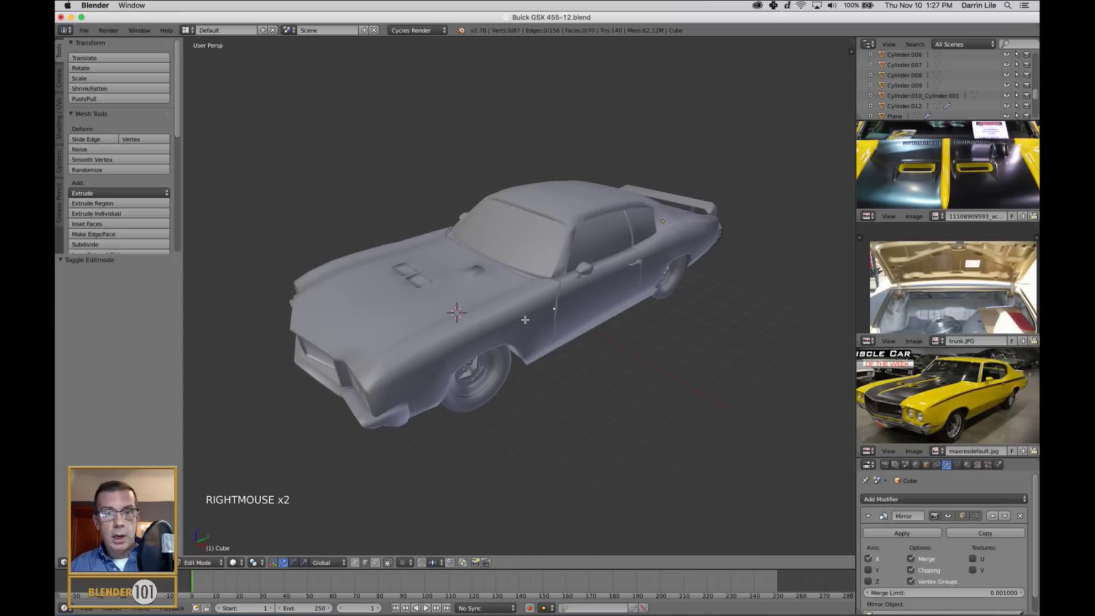
pyautogui.rightClick(521, 240)
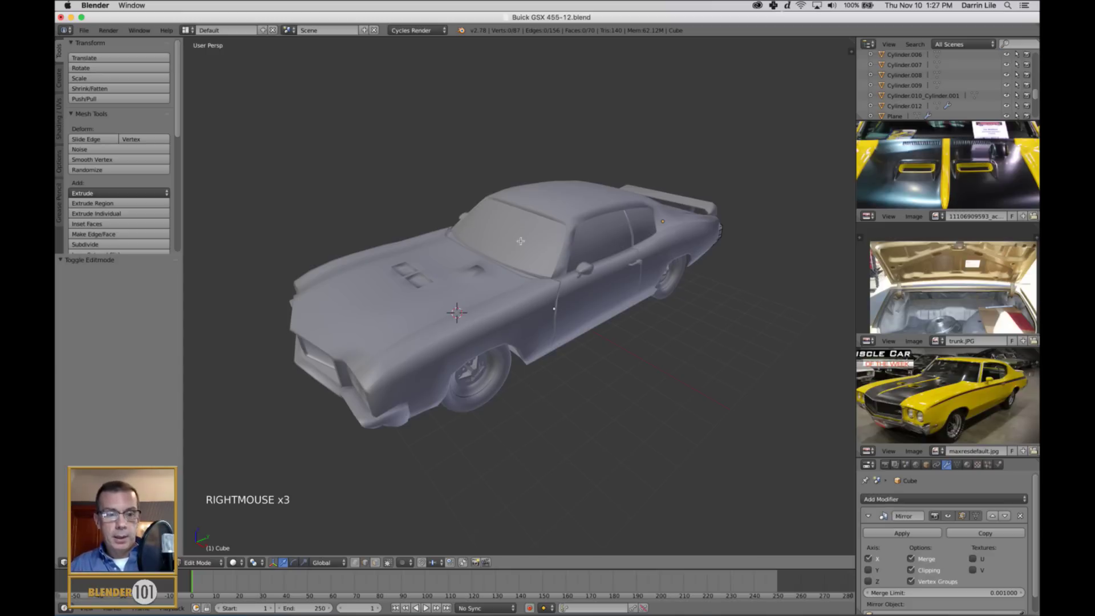
pyautogui.rightClick(546, 325)
pyautogui.keyDown('shift'); pyautogui.rightClick(536, 225); pyautogui.keyUp('shift')
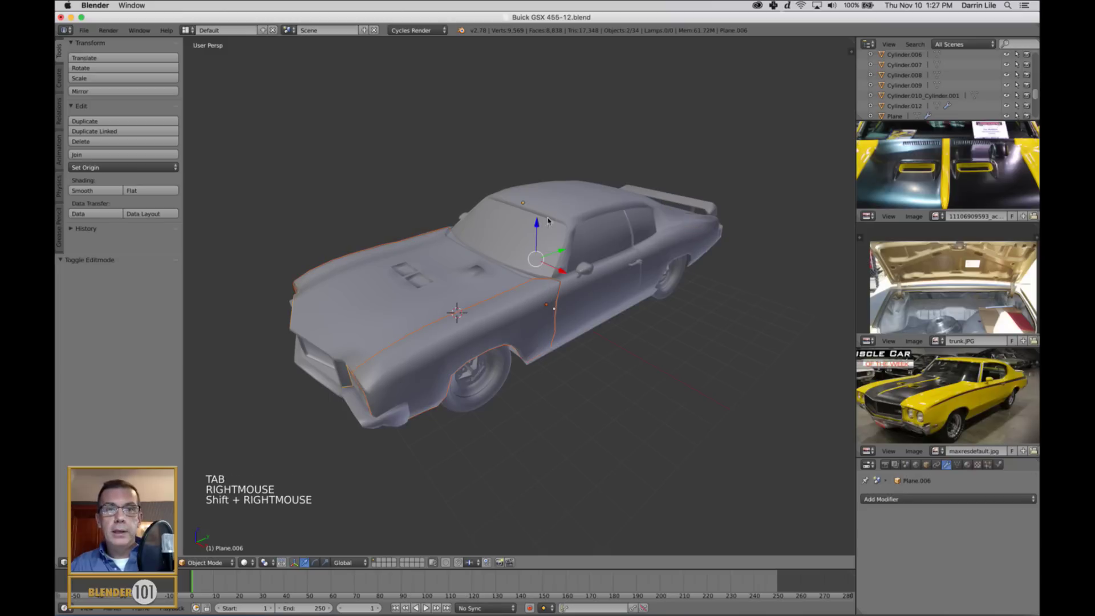
pyautogui.rightClick(587, 242)
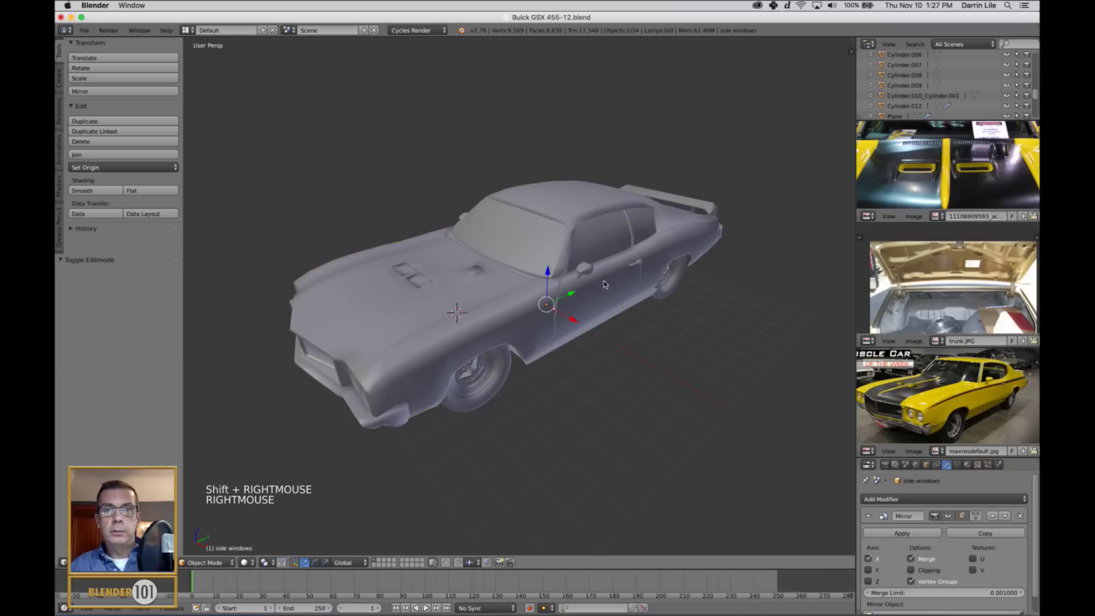
pyautogui.rightClick(605, 284)
pyautogui.rightClick(667, 235)
pyautogui.press('a')
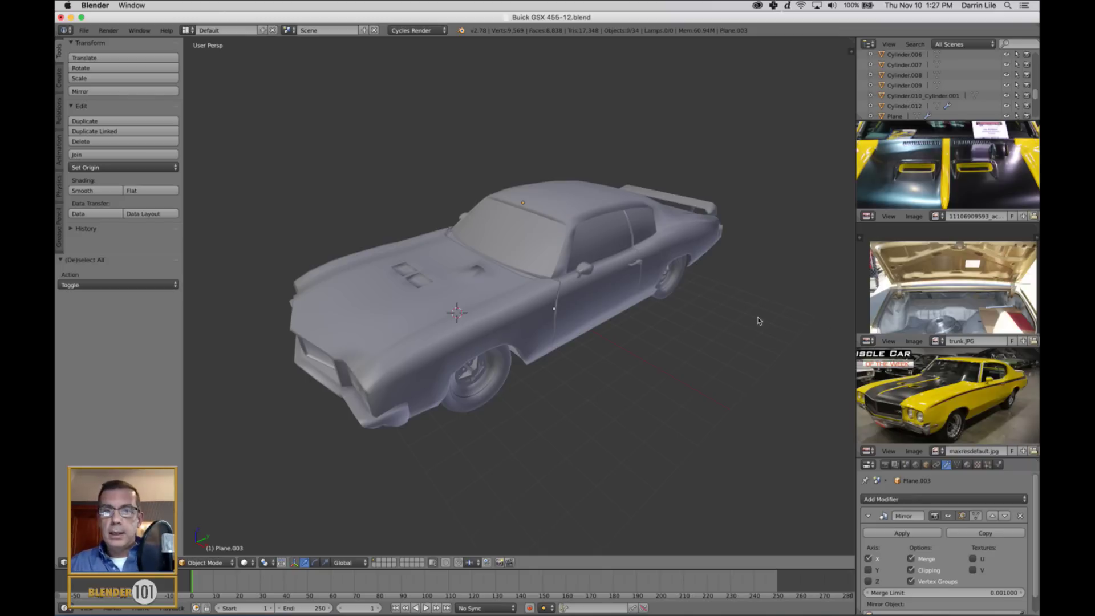
# Open the front fender mesh for editing from beneath the car and select the edge loop along its lower rim and wheel arch
pyautogui.moveTo(683, 288); pyautogui.dragTo(696, 255, button='middle')
pyautogui.keyDown('shift'); pyautogui.moveTo(681, 206); pyautogui.dragTo(545, 310, button='middle'); pyautogui.keyUp('shift')
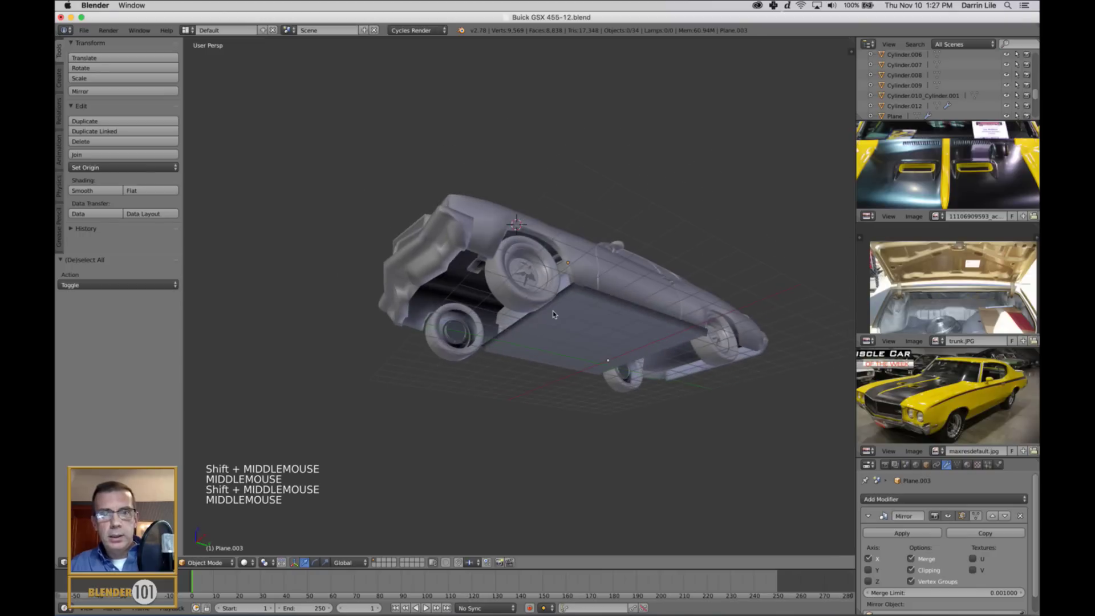
pyautogui.scroll(2, 547, 294)
pyautogui.rightClick(608, 253)
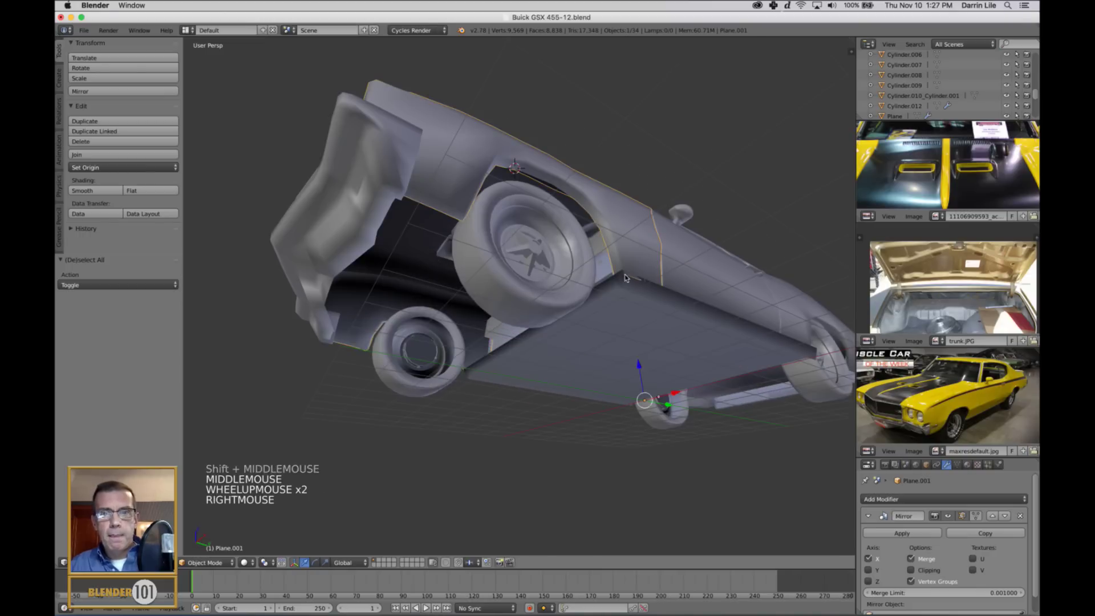
pyautogui.moveTo(608, 254); pyautogui.dragTo(626, 264, button='middle')
pyautogui.rightClick(577, 110)
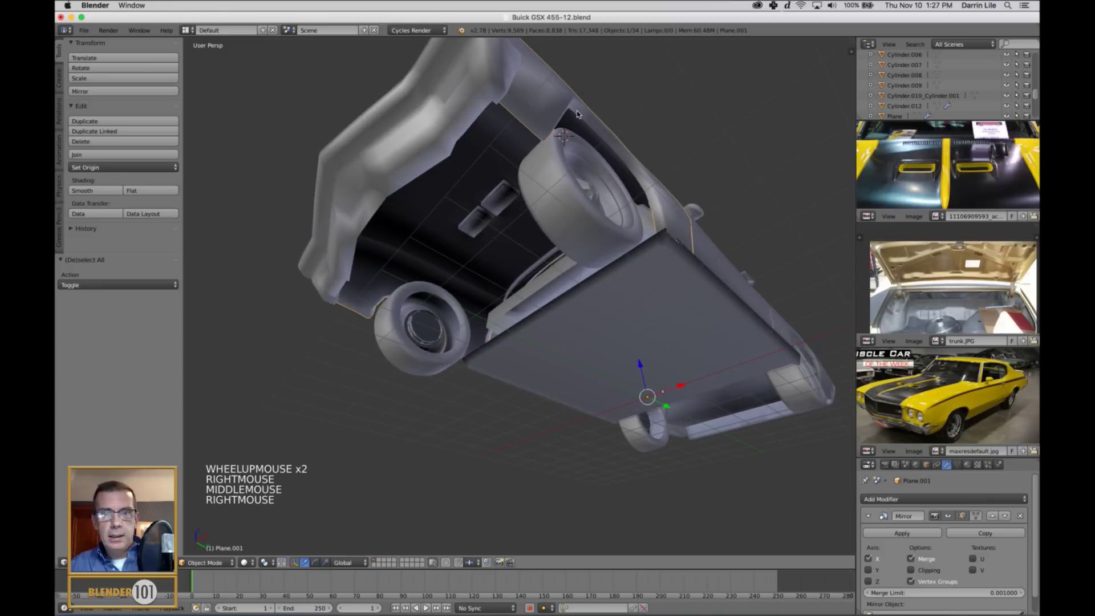
pyautogui.press('Tab')
pyautogui.keyDown('alt'); pyautogui.rightClick(580, 122); pyautogui.keyUp('alt')
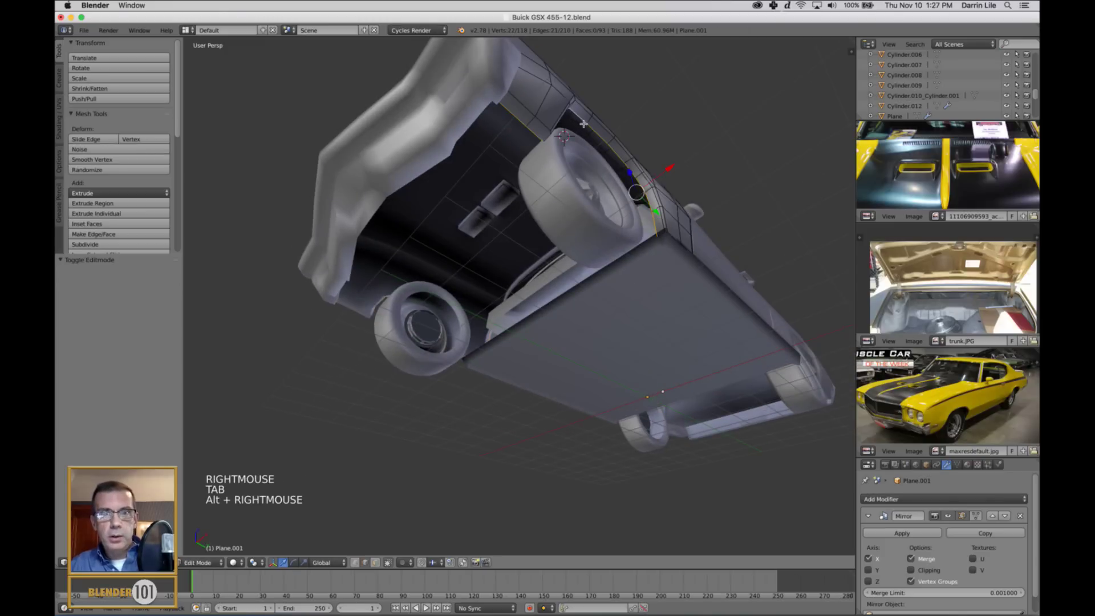
# Extrude the fender's lower edge loop inward along X to the centreline to close the front underside, and deselect everything
pyautogui.moveTo(493, 310); pyautogui.dragTo(494, 318, button='middle')
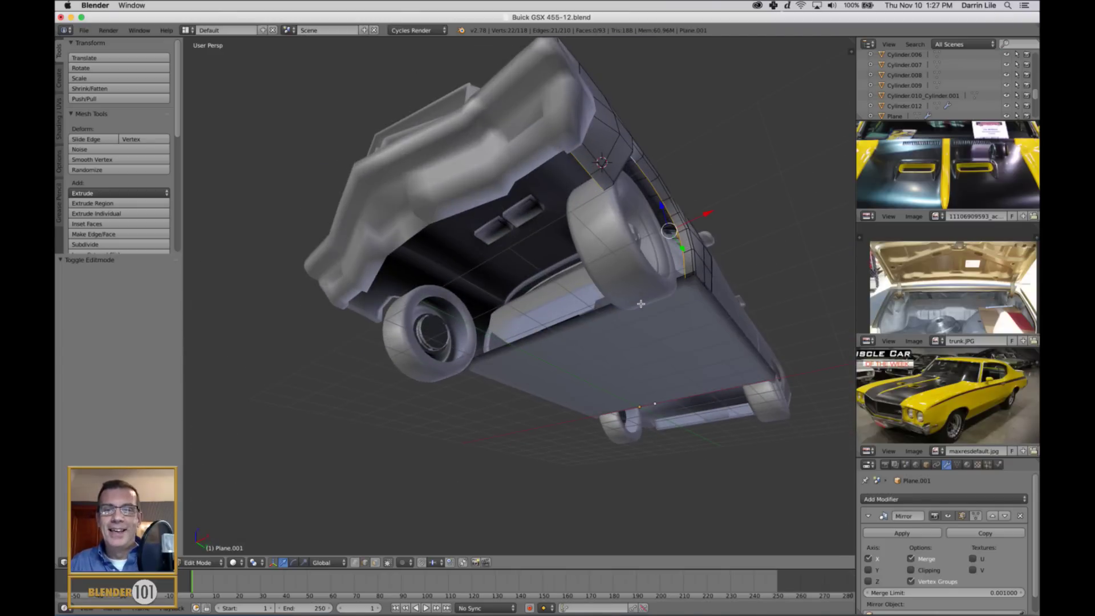
pyautogui.moveTo(641, 304); pyautogui.dragTo(641, 303, button='middle')
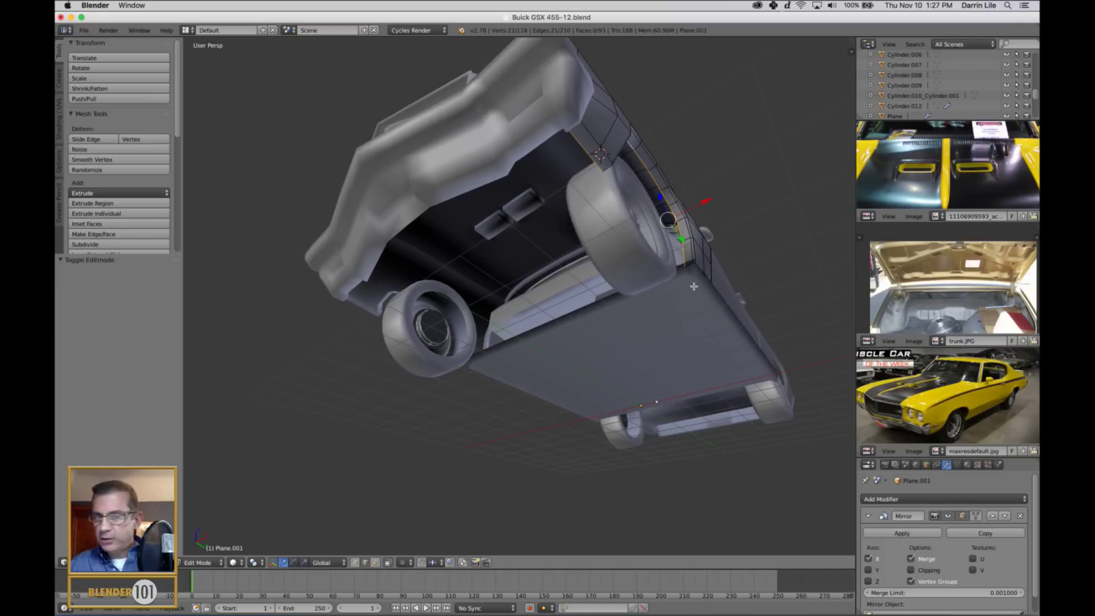
pyautogui.keyDown('shift'); pyautogui.moveTo(675, 230); pyautogui.dragTo(697, 244, button='middle'); pyautogui.keyUp('shift')
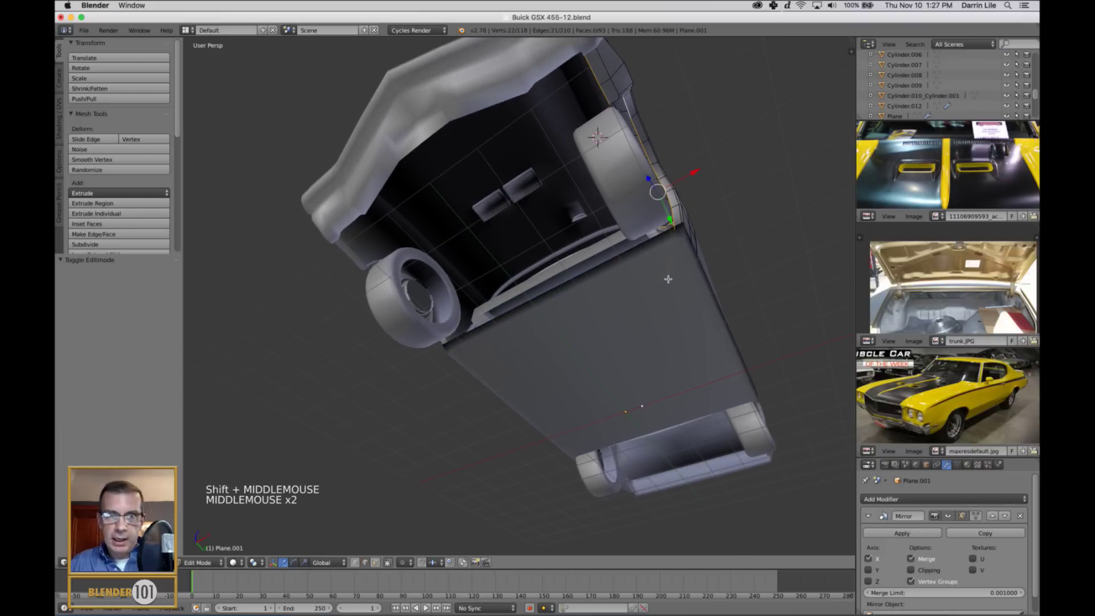
pyautogui.press('e')
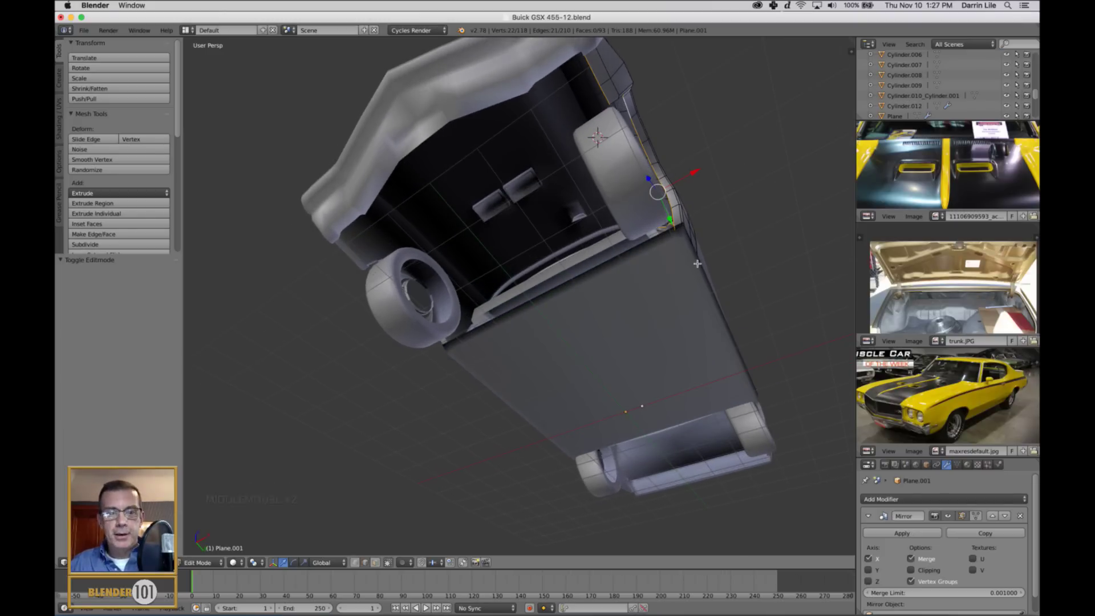
pyautogui.moveTo(696, 172); pyautogui.dragTo(590, 231)
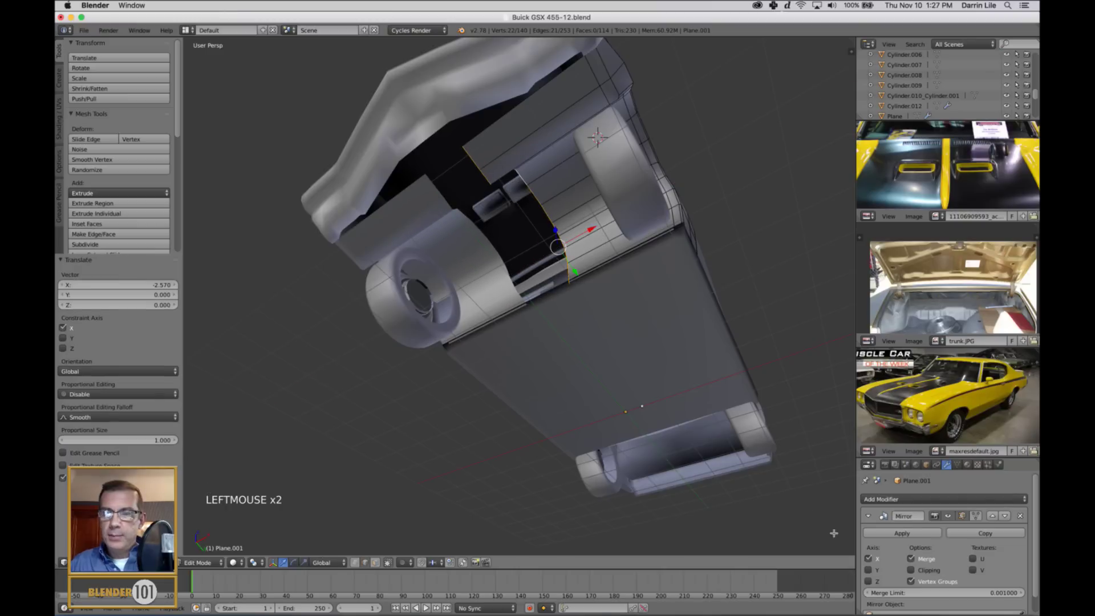
pyautogui.click(593, 232)
pyautogui.press('a')
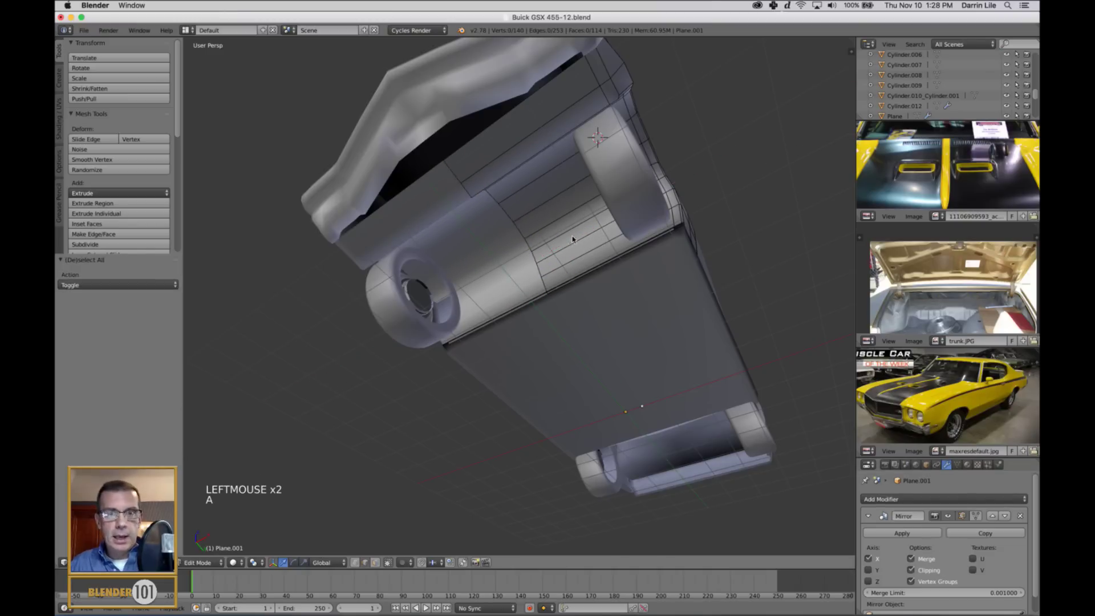
# Leave mesh editing and examine the new front underside surface between the wheels
pyautogui.press('Tab')
pyautogui.scroll(-3, 593, 217)
pyautogui.moveTo(593, 214); pyautogui.dragTo(598, 248, button='middle')
pyautogui.press('a')
pyautogui.scroll(2, 589, 345)
pyautogui.scroll(-2, 589, 345)
pyautogui.scroll(2, 595, 233)
pyautogui.scroll(2, 598, 248)
# In vertex mode on the fender mesh, move the front centreline vertex of the underside -0.561 along Y behind the bumper
pyautogui.press('Tab')
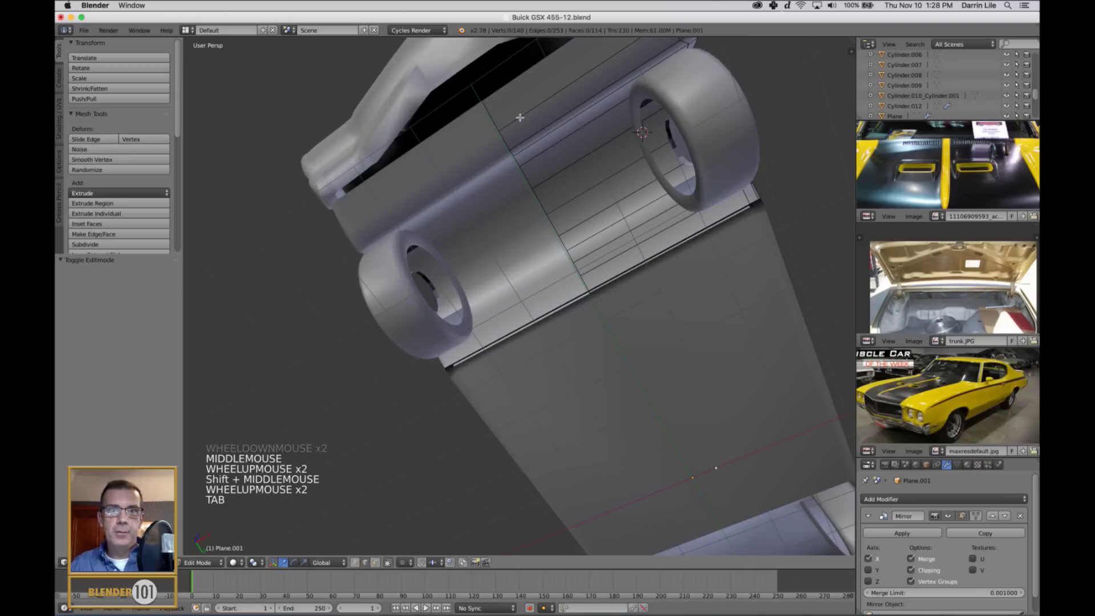
pyautogui.keyDown('shift'); pyautogui.moveTo(493, 110); pyautogui.dragTo(567, 221, button='middle'); pyautogui.keyUp('shift')
pyautogui.scroll(-2, 550, 188)
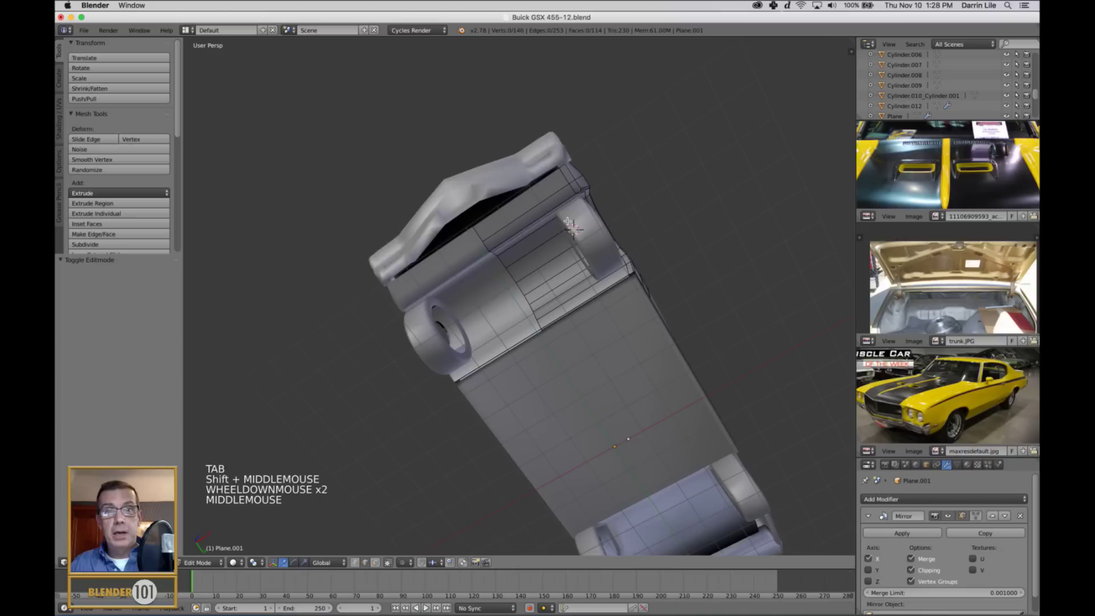
pyautogui.hotkey('ctrl', 'Tab')
pyautogui.click(477, 229)
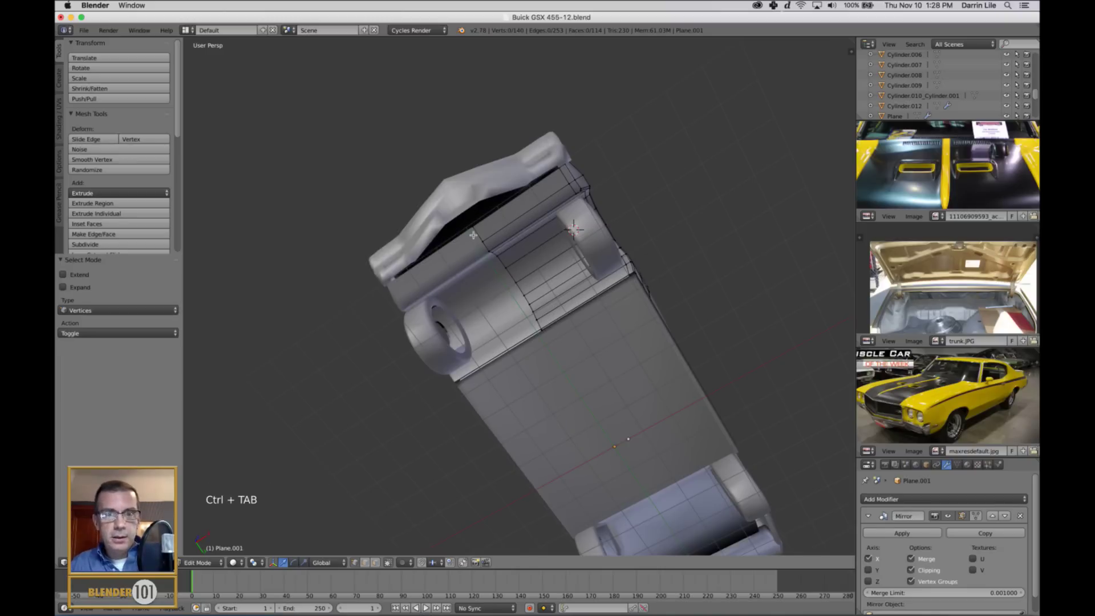
pyautogui.rightClick(488, 227)
pyautogui.moveTo(496, 262); pyautogui.dragTo(496, 238)
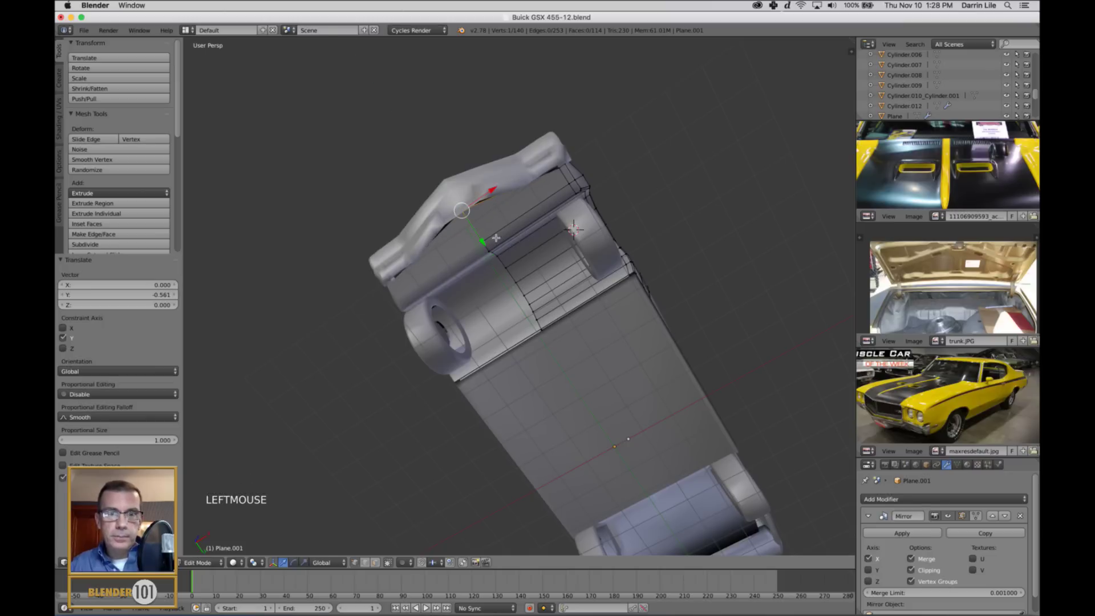
# Add a lengthwise loop cut to the front underside with slide factor -0.415, and move its front vertex forward along Y
pyautogui.hotkey('ctrl', 'r')
pyautogui.click(536, 238)
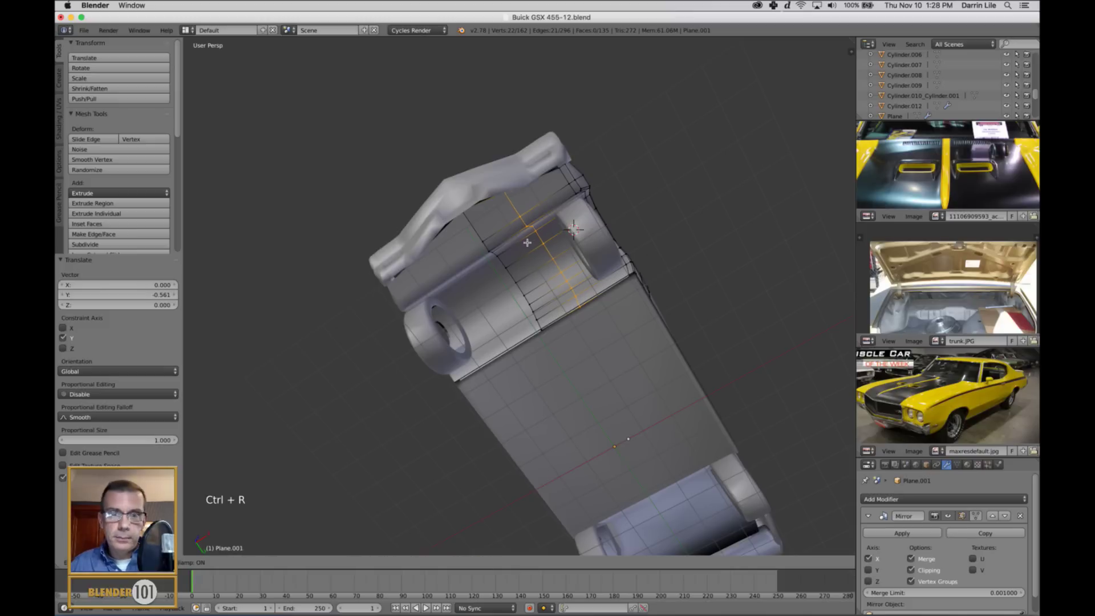
pyautogui.click(512, 234)
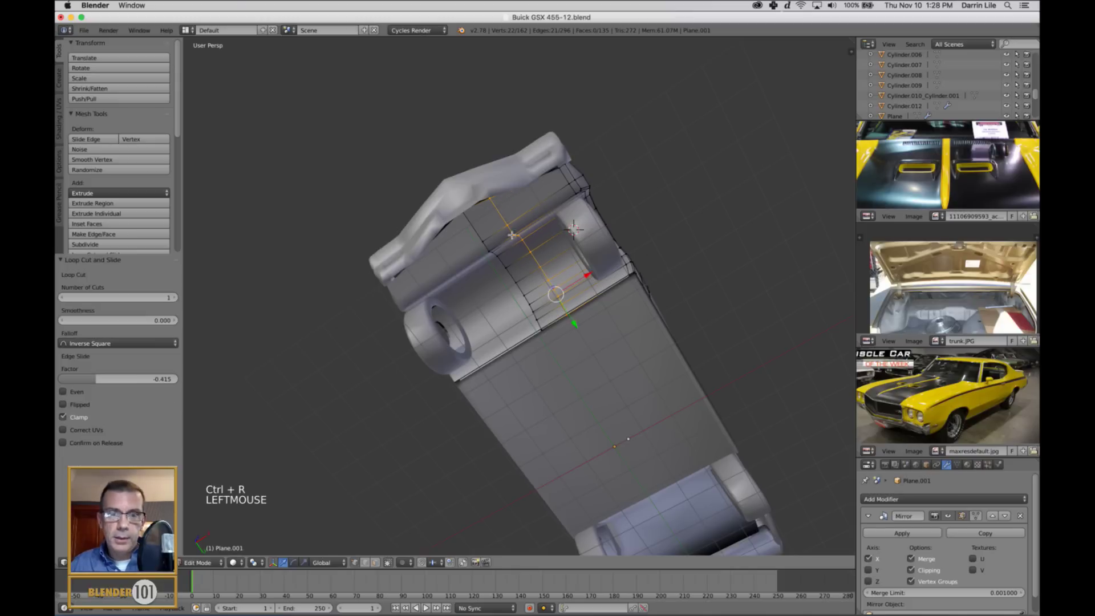
pyautogui.rightClick(489, 199)
pyautogui.click(510, 235)
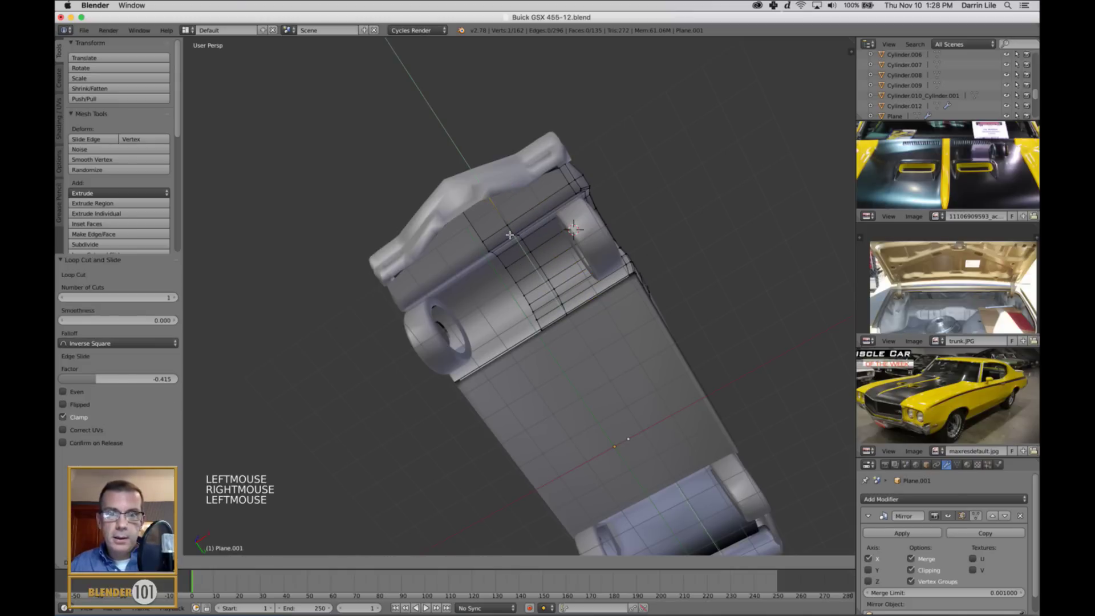
pyautogui.moveTo(510, 235); pyautogui.dragTo(570, 150)
# Move the outer front corner vertex of the underside slightly forward along Y to the bumper, and leave mesh editing
pyautogui.rightClick(557, 175)
pyautogui.moveTo(575, 180); pyautogui.dragTo(609, 227, button='middle')
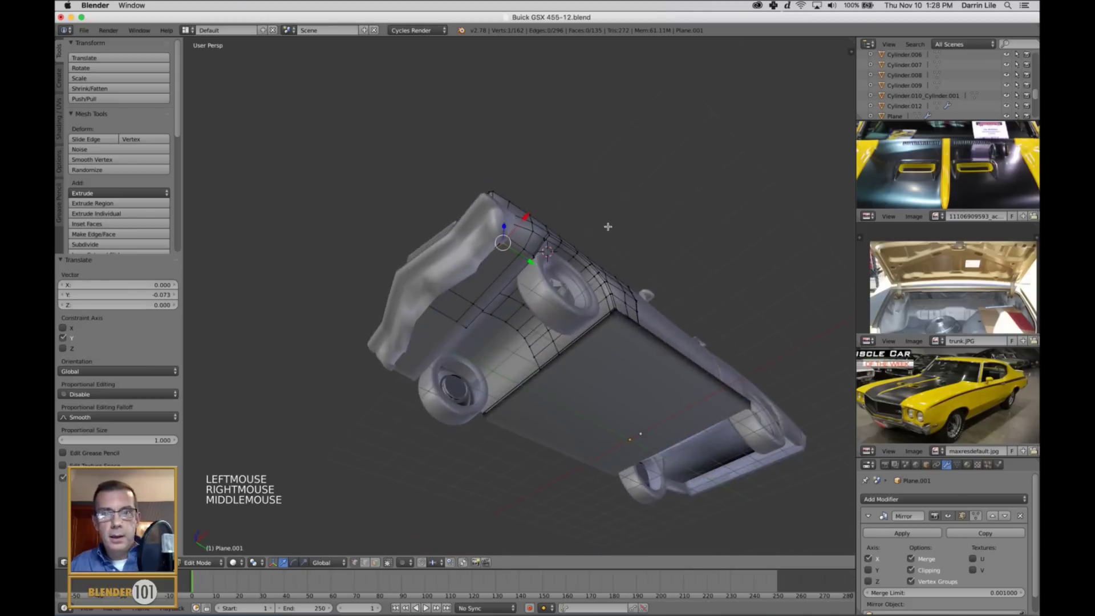
pyautogui.scroll(4, 594, 161)
pyautogui.keyDown('shift'); pyautogui.moveTo(593, 161); pyautogui.dragTo(617, 275, button='middle'); pyautogui.keyUp('shift')
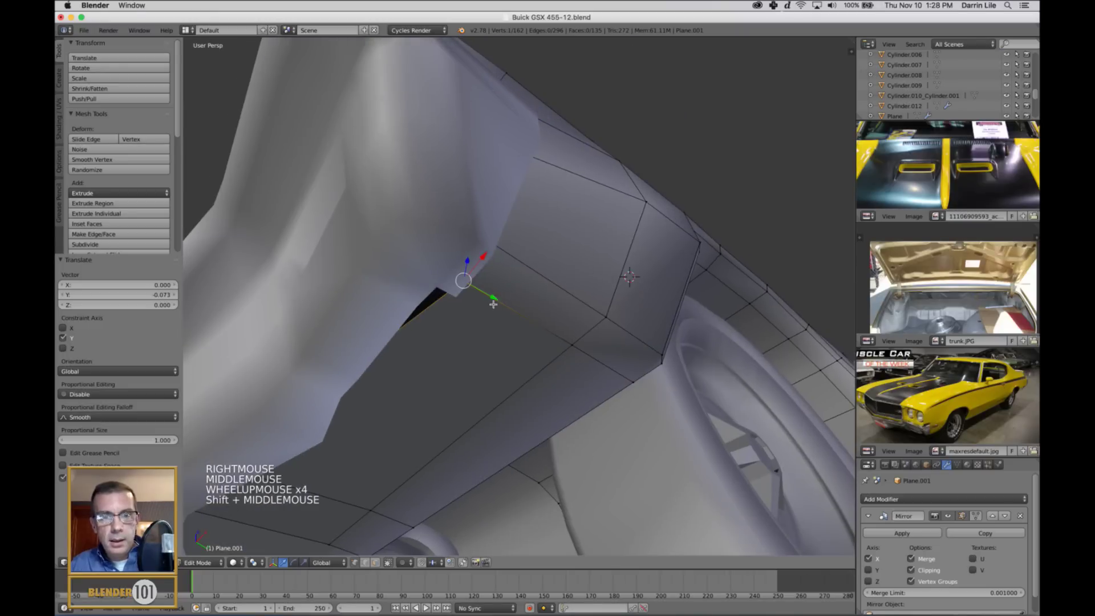
pyautogui.moveTo(493, 303); pyautogui.dragTo(478, 298)
pyautogui.scroll(-4, 484, 299)
pyautogui.press('a')
pyautogui.press('Tab')
pyautogui.scroll(-3, 491, 299)
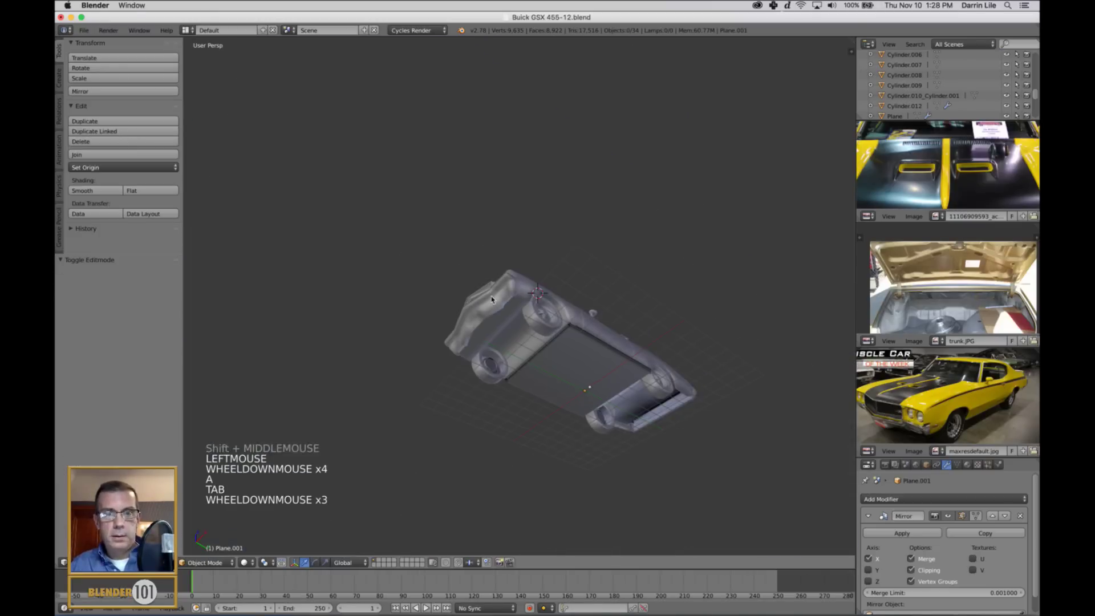
# Inspect the whole car from the front underside, the rear quarter, the side and the front three-quarter angle
pyautogui.moveTo(492, 299); pyautogui.dragTo(566, 370, button='middle')
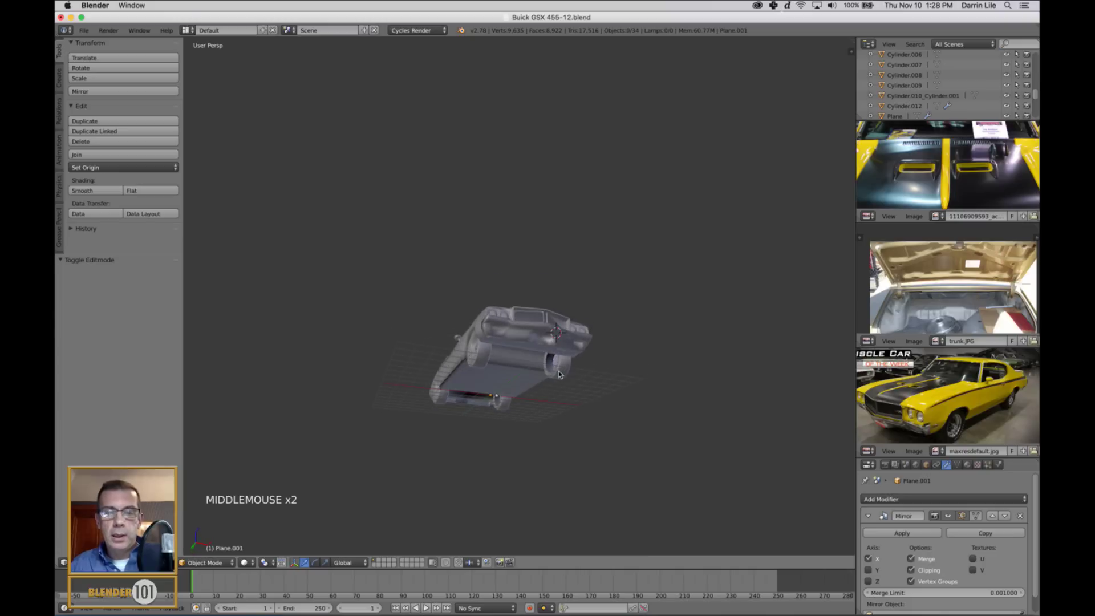
pyautogui.scroll(2, 564, 368)
pyautogui.moveTo(670, 399); pyautogui.dragTo(644, 361, button='middle')
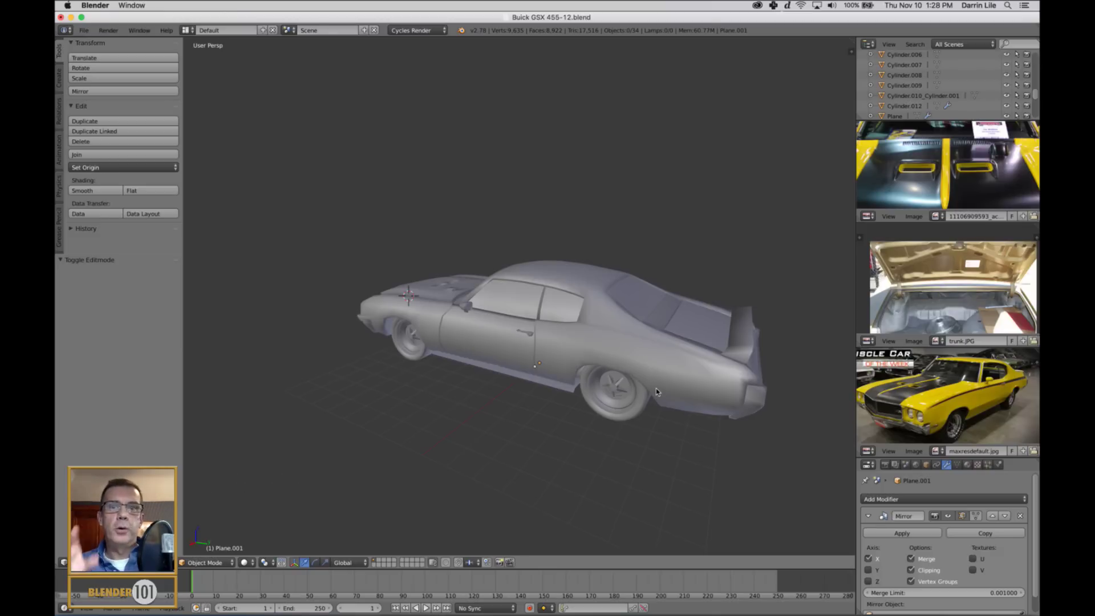
pyautogui.moveTo(611, 378); pyautogui.dragTo(599, 352, button='middle')
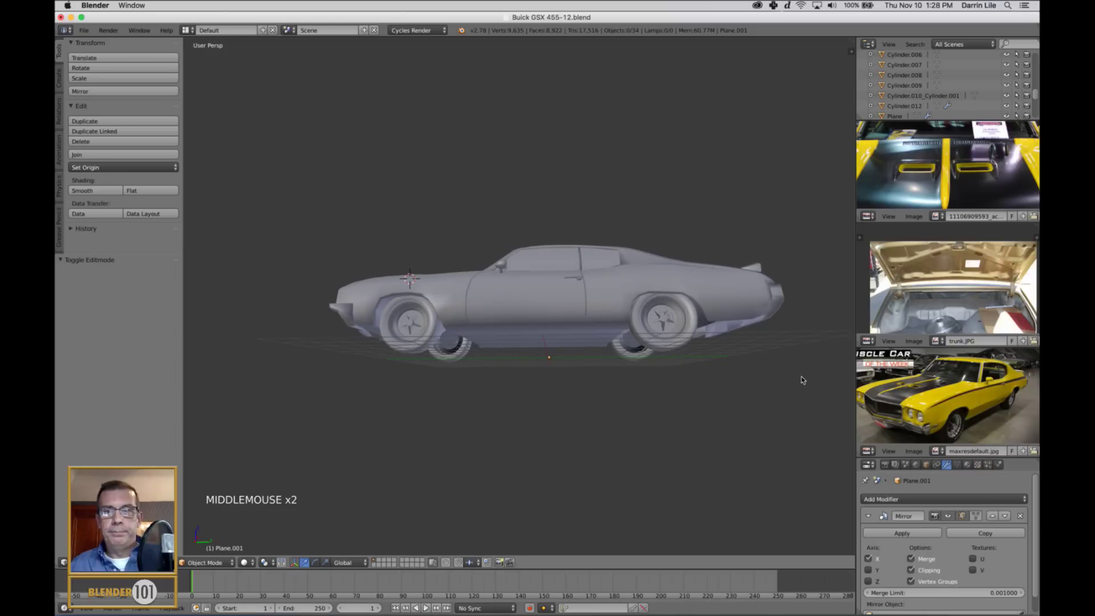
pyautogui.moveTo(556, 396); pyautogui.dragTo(579, 394, button='middle')
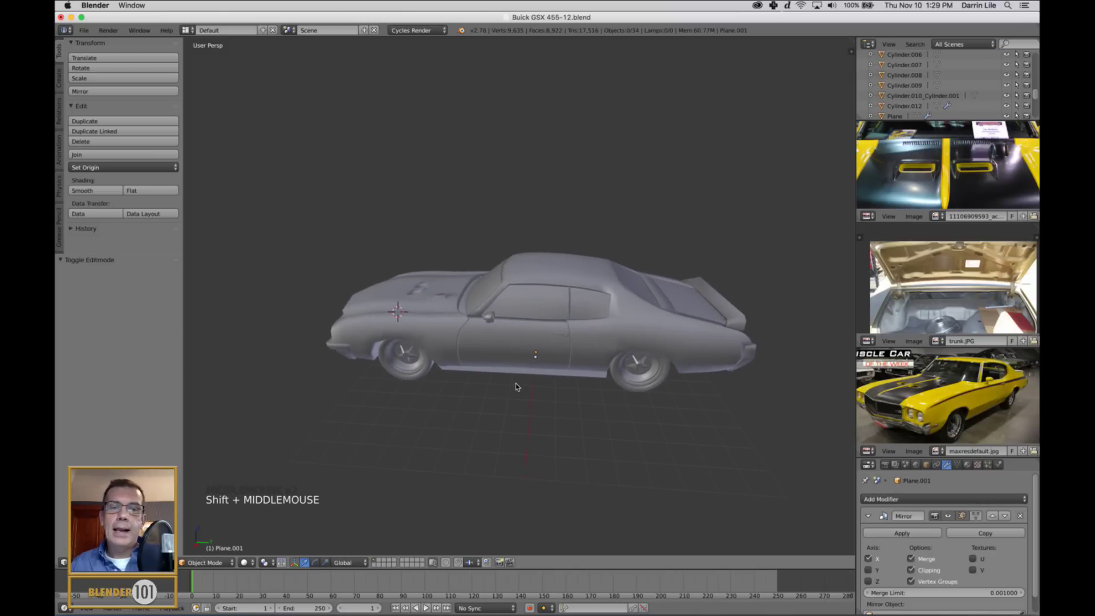
pyautogui.moveTo(479, 403); pyautogui.dragTo(497, 395, button='middle')
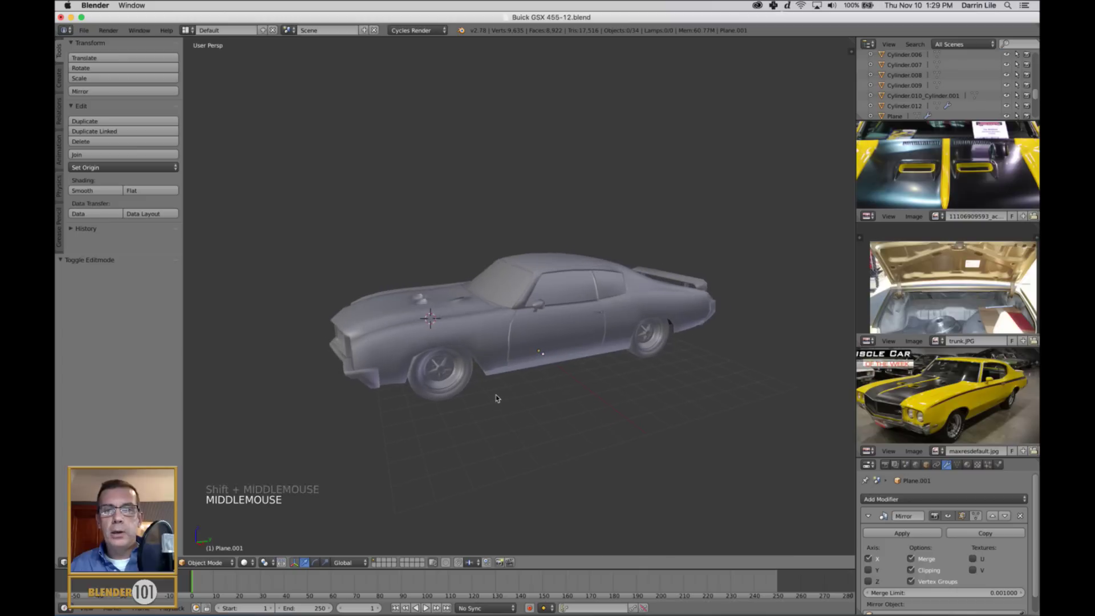
pyautogui.scroll(-2, 562, 391)
pyautogui.scroll(3, 563, 391)
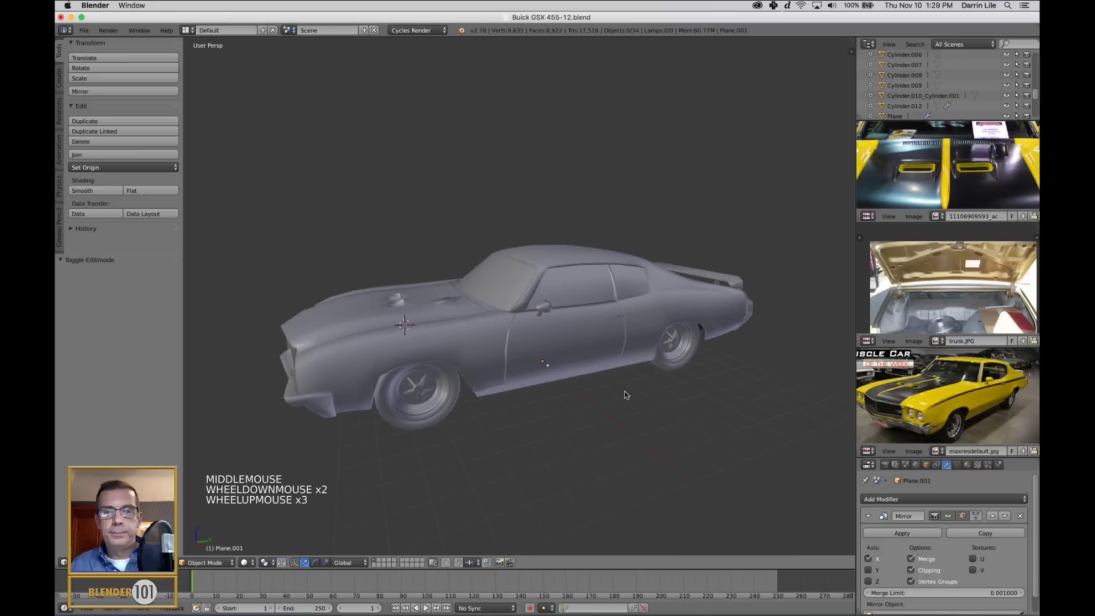
# Open the rear body panel's mesh for editing from beneath the car and switch to edge selection
pyautogui.scroll(-2, 624, 393)
pyautogui.moveTo(648, 391); pyautogui.dragTo(622, 365, button='middle')
pyautogui.scroll(2, 625, 372)
pyautogui.moveTo(622, 364); pyautogui.dragTo(604, 239, button='middle')
pyautogui.rightClick(554, 143)
pyautogui.scroll(2, 483, 288)
pyautogui.press('Tab')
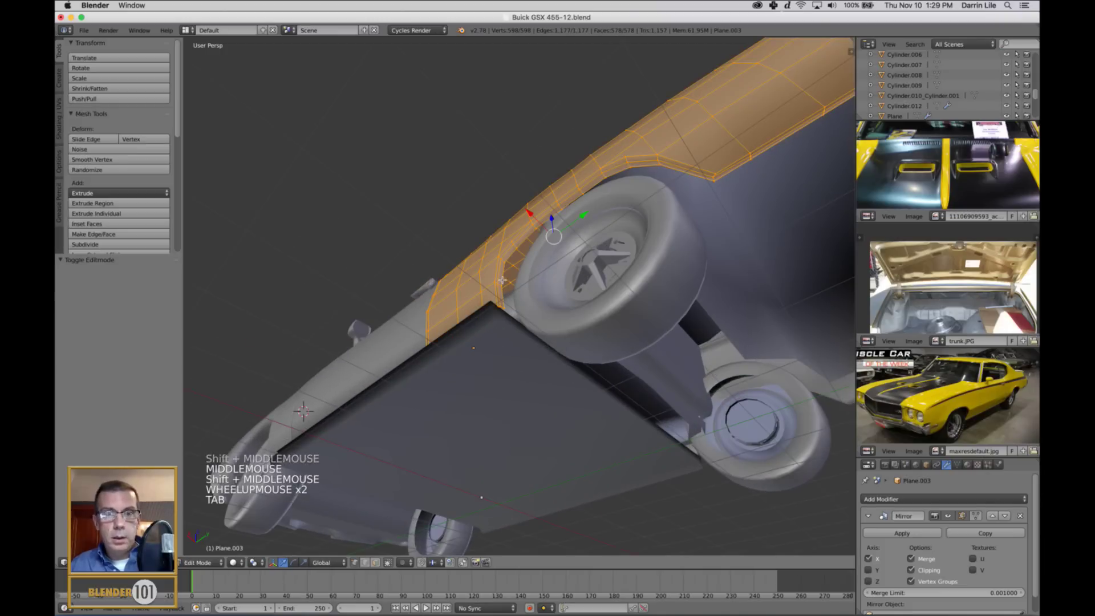
pyautogui.hotkey('ctrl', 'Tab')
pyautogui.click(502, 278)
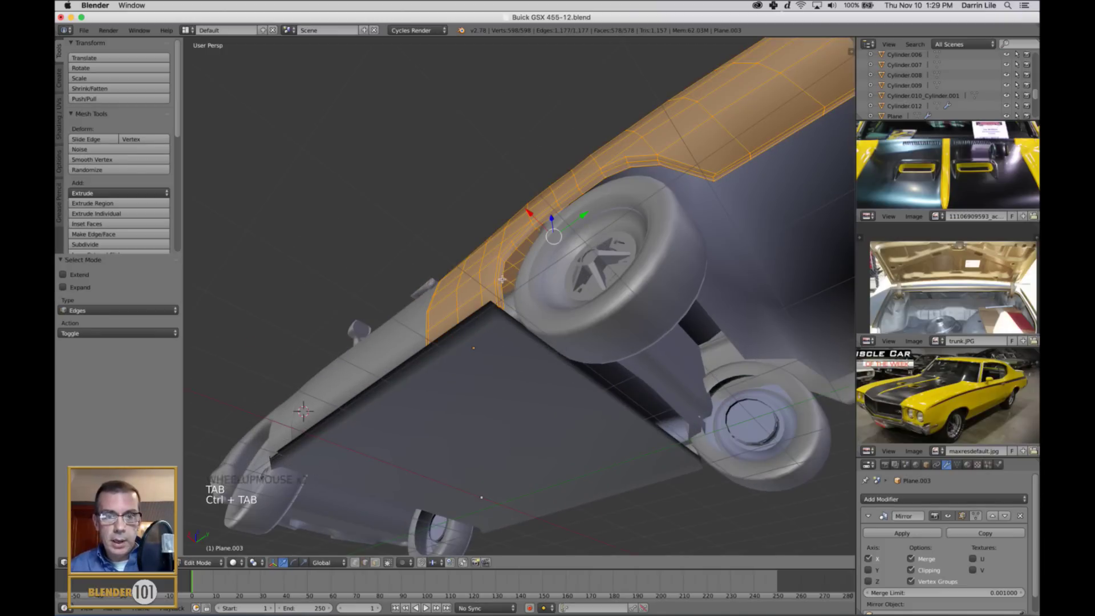
# Select the rear body panel's lower edge path from the front of the wheel arch back to the rear bumper
pyautogui.rightClick(506, 302)
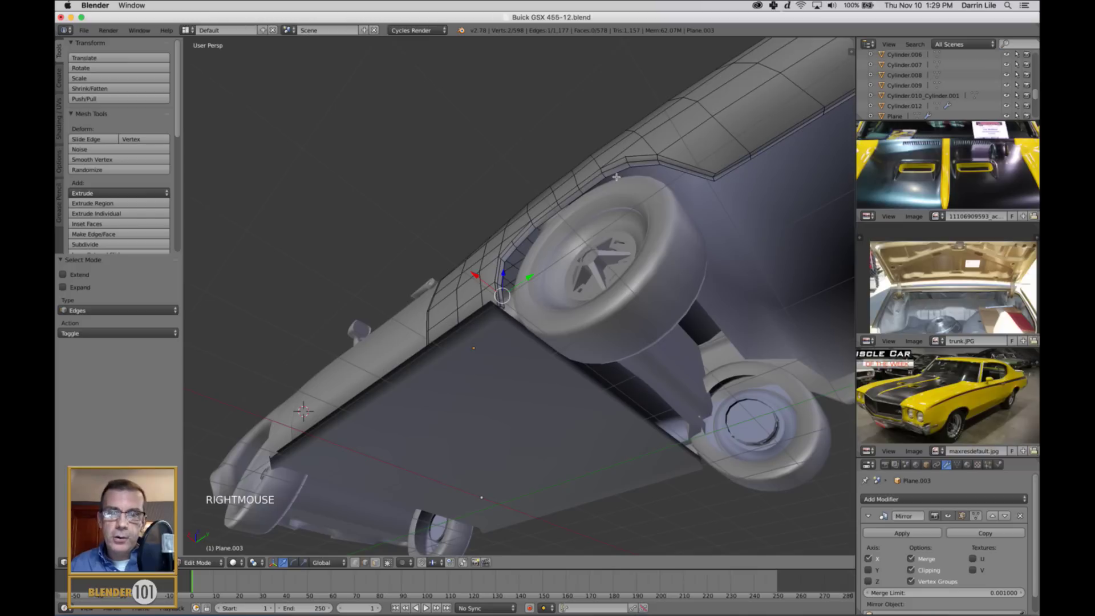
pyautogui.rightClick(502, 296)
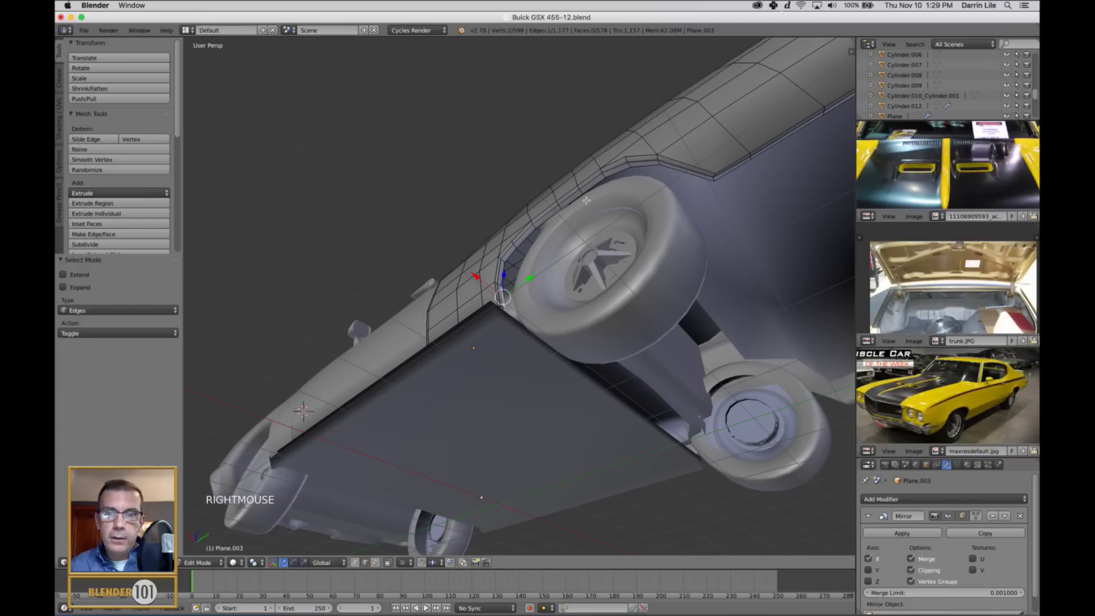
pyautogui.keyDown('ctrl'); pyautogui.rightClick(642, 171); pyautogui.keyUp('ctrl')
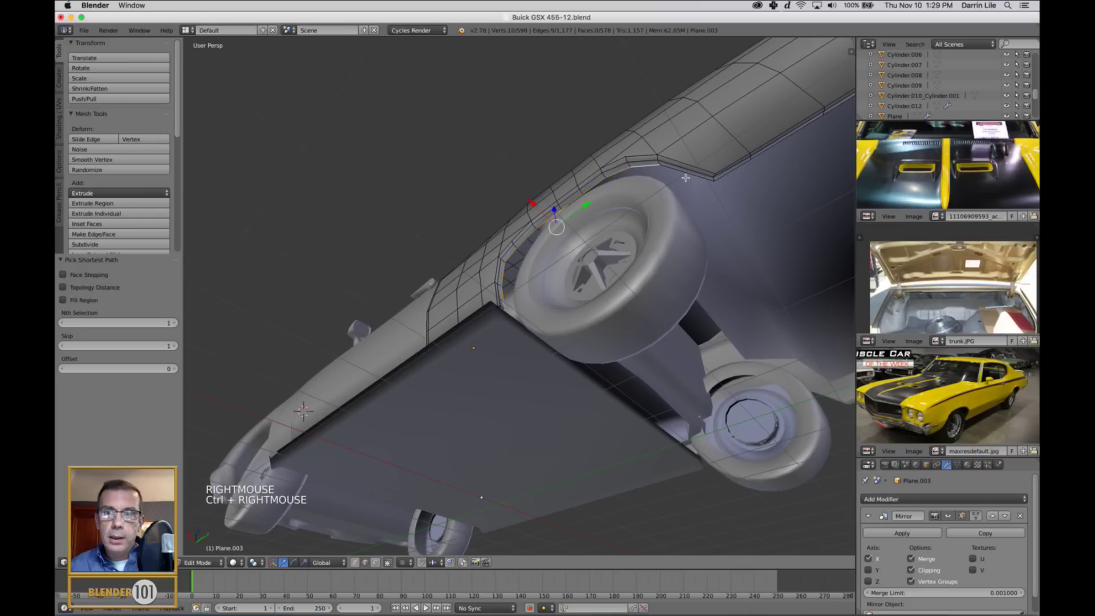
pyautogui.moveTo(743, 197); pyautogui.dragTo(644, 257, button='middle')
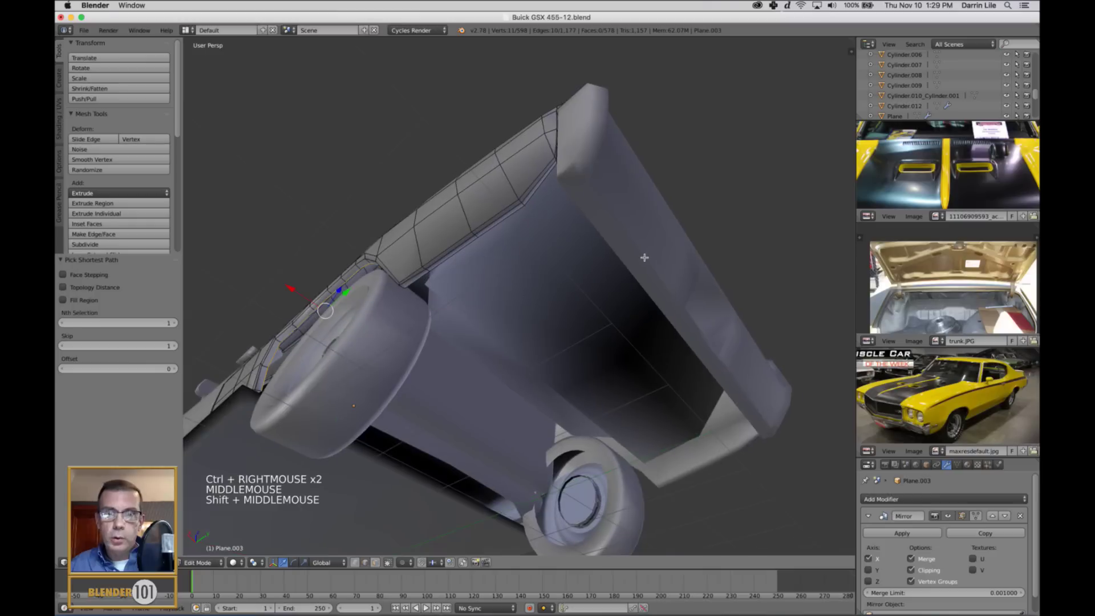
pyautogui.keyDown('ctrl'); pyautogui.rightClick(543, 185); pyautogui.keyUp('ctrl')
pyautogui.moveTo(536, 226); pyautogui.dragTo(553, 225, button='middle')
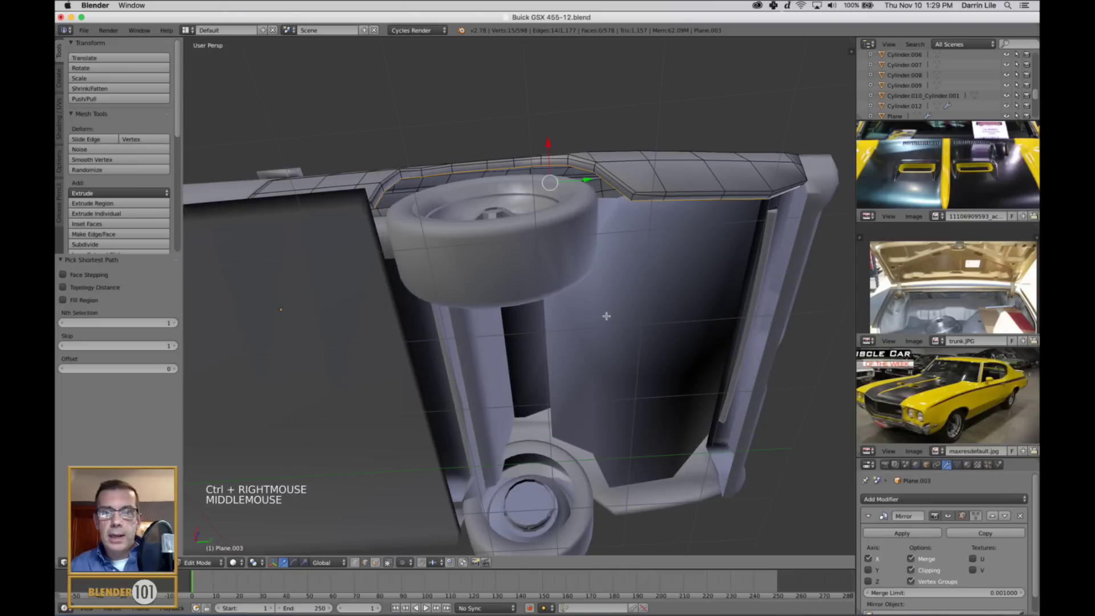
# Extrude the rear body panel's selected lower edge about 3.97 inward along X to the centreline, and leave mesh editing
pyautogui.moveTo(625, 312)
pyautogui.mouseDown(button='middle')
pyautogui.moveTo(615, 315)
pyautogui.moveTo(627, 325)
pyautogui.mouseUp(button='middle')
pyautogui.scroll(-2, 635, 330)
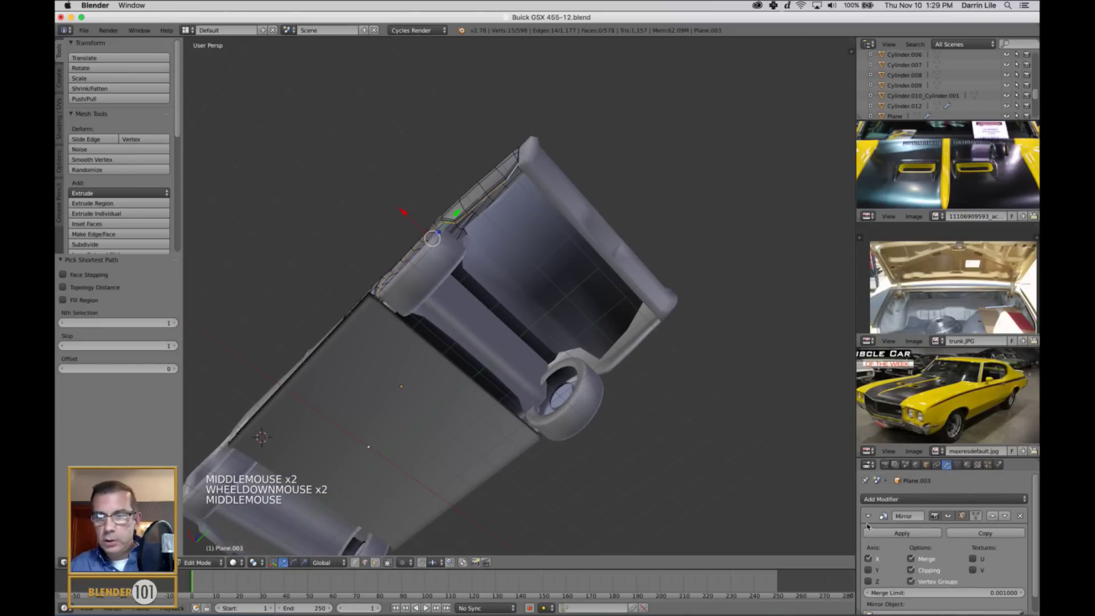
pyautogui.press('e')
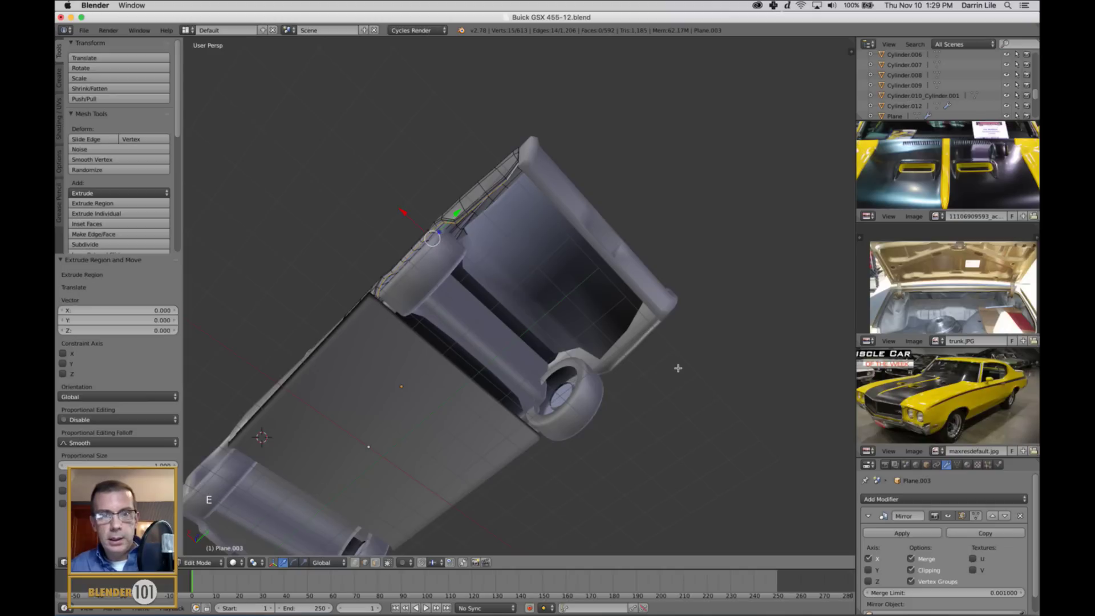
pyautogui.moveTo(402, 214); pyautogui.dragTo(538, 312)
pyautogui.moveTo(538, 312)
pyautogui.mouseDown(button='middle')
pyautogui.moveTo(538, 371)
pyautogui.moveTo(536, 308)
pyautogui.mouseUp(button='middle')
pyautogui.scroll(4, 564, 299)
pyautogui.scroll(-2, 573, 296)
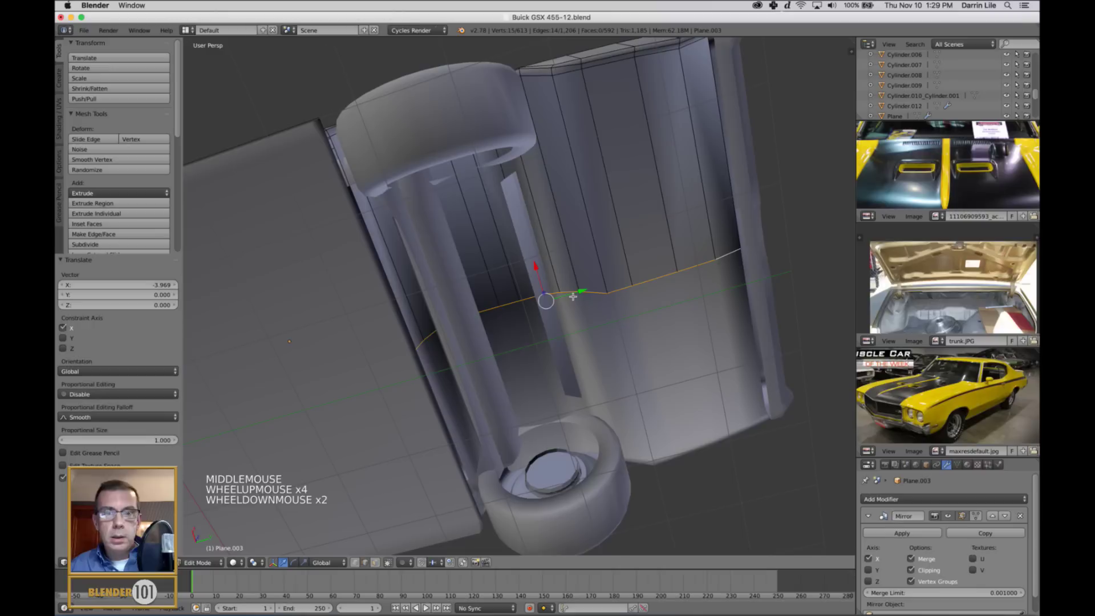
pyautogui.press('a')
pyautogui.press('Tab')
# Swing the trunk lid open by rotating it about 41.5° around the X axis
pyautogui.scroll(-4, 606, 280)
pyautogui.moveTo(606, 280); pyautogui.dragTo(576, 342, button='middle')
pyautogui.rightClick(562, 356)
pyautogui.scroll(2, 562, 357)
pyautogui.scroll(1, 546, 346)
pyautogui.press('r')
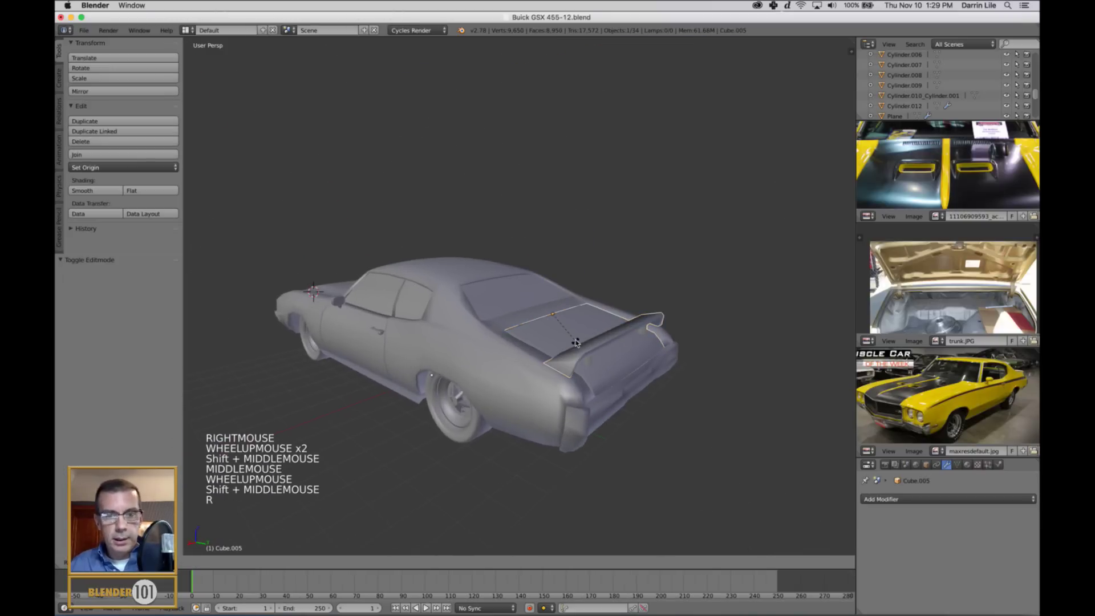
pyautogui.press('x')
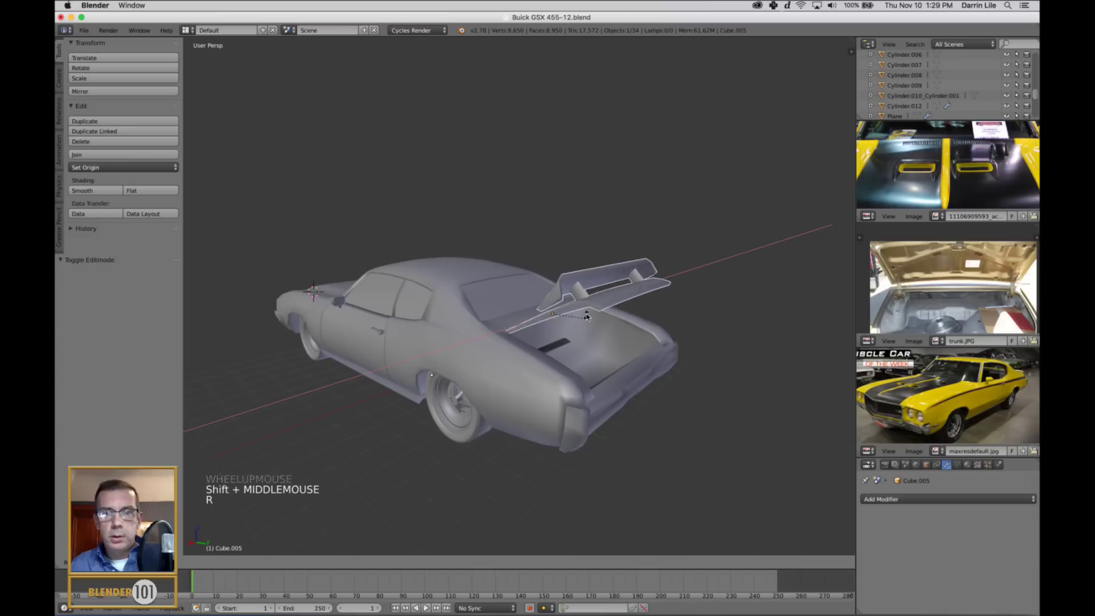
pyautogui.click(599, 333)
pyautogui.scroll(1, 600, 332)
pyautogui.moveTo(599, 332); pyautogui.dragTo(507, 383, button='middle')
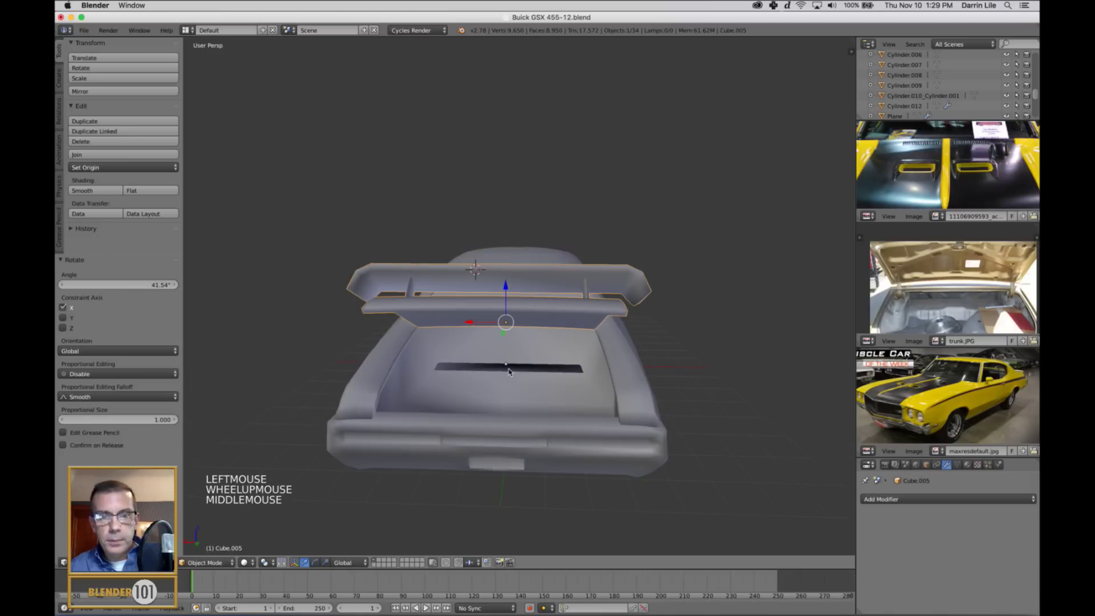
pyautogui.rightClick(509, 371)
pyautogui.press('Tab')
pyautogui.scroll(3, 506, 383)
pyautogui.scroll(-2, 495, 401)
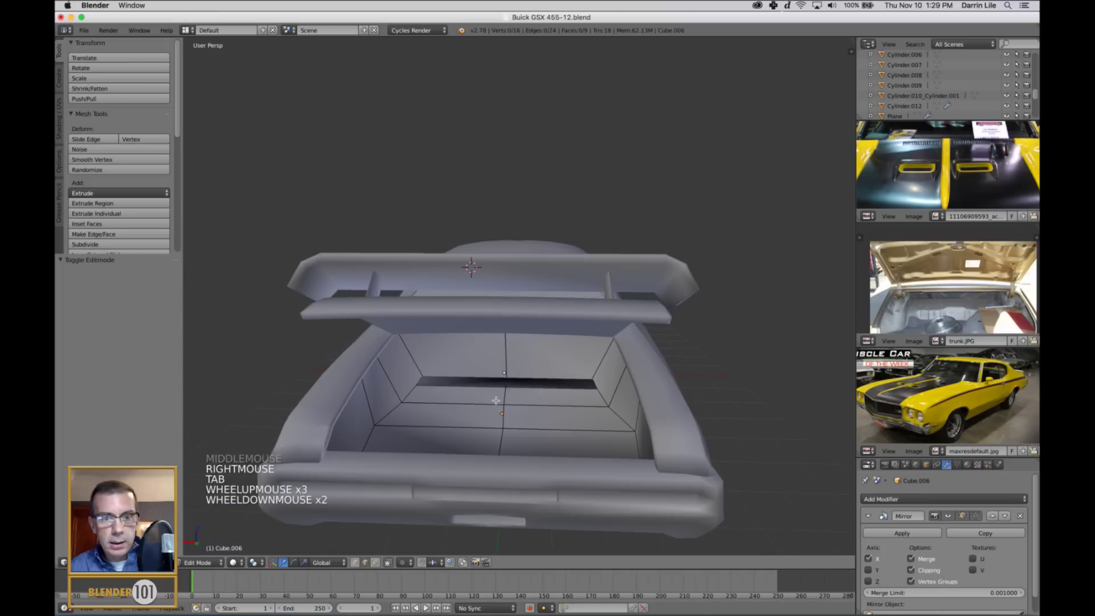
pyautogui.press('Tab')
# Move the rear body panel's underside face that pokes through the trunk floor down along Z, using face selection, and leave mesh editing
pyautogui.rightClick(520, 386)
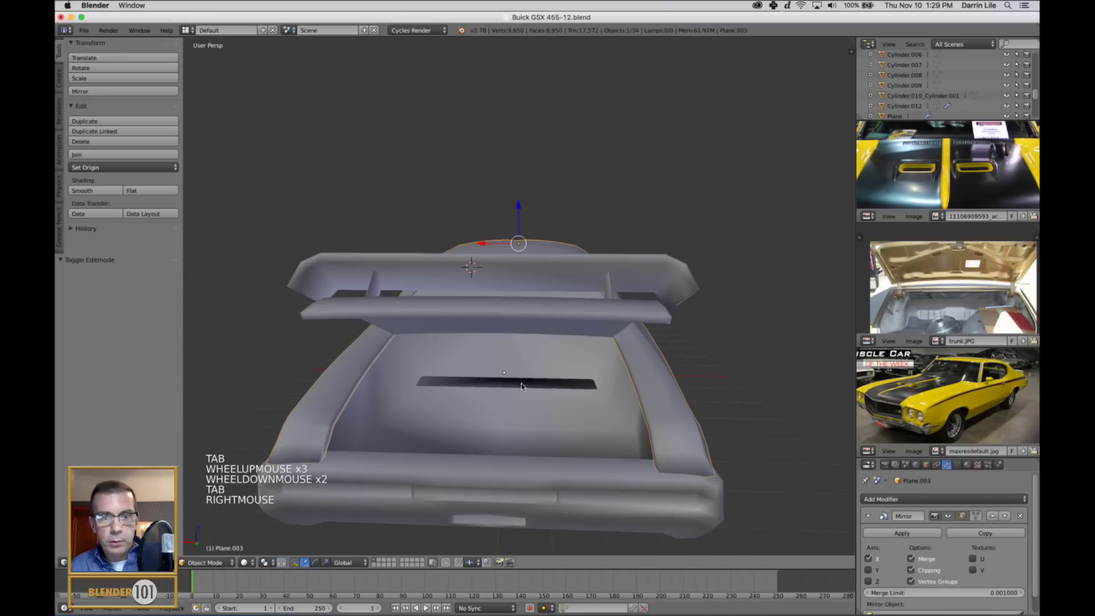
pyautogui.press('Tab')
pyautogui.hotkey('ctrl', 'Tab')
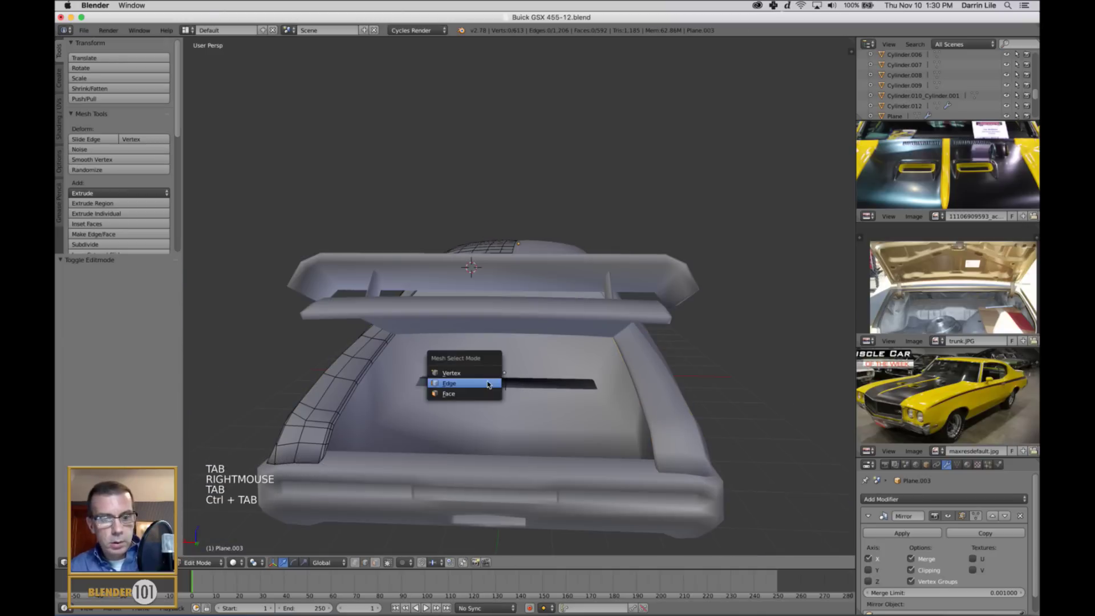
pyautogui.click(471, 386)
pyautogui.rightClick(471, 386)
pyautogui.moveTo(471, 387); pyautogui.dragTo(451, 385, button='middle')
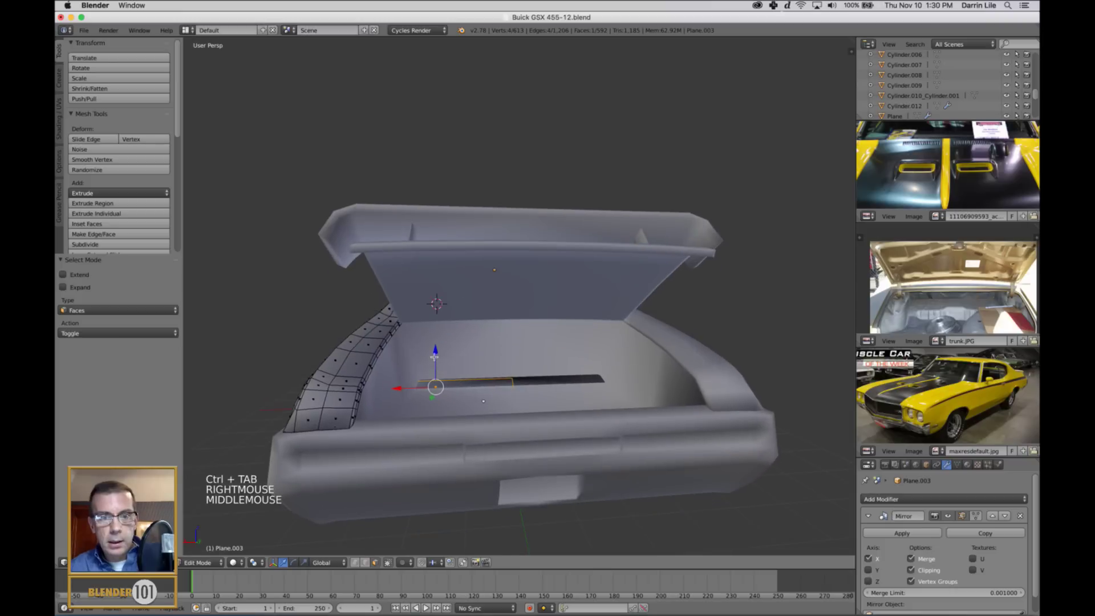
pyautogui.click(434, 356)
pyautogui.press('a')
pyautogui.press('Tab')
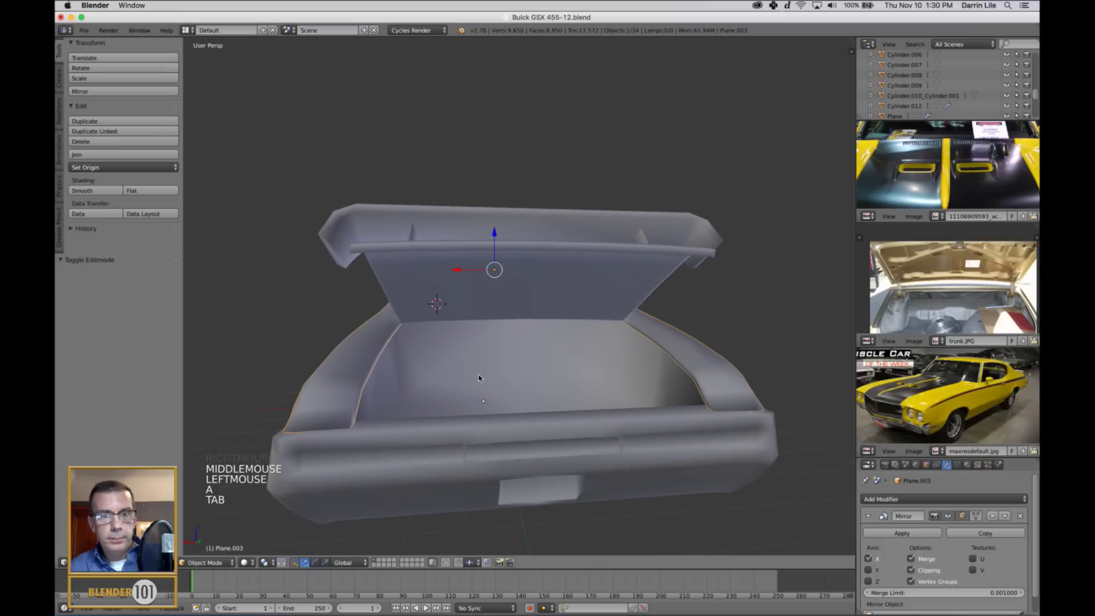
# Close the trunk lid by setting its X rotation to 0°
pyautogui.moveTo(479, 378); pyautogui.dragTo(605, 401, button='middle')
pyautogui.scroll(-3, 494, 367)
pyautogui.rightClick(576, 310)
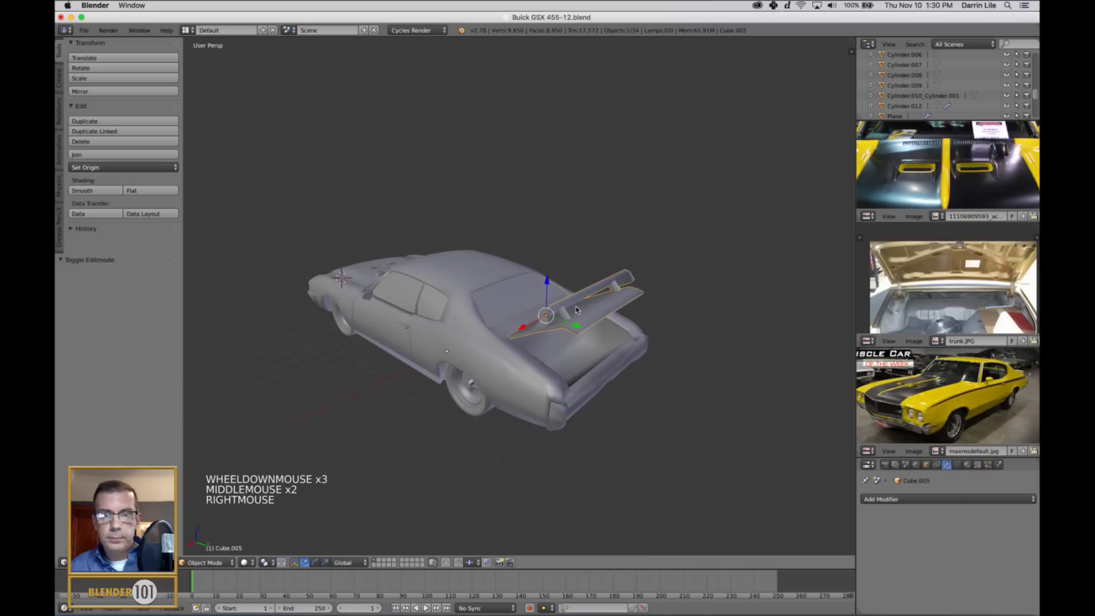
pyautogui.press('n')
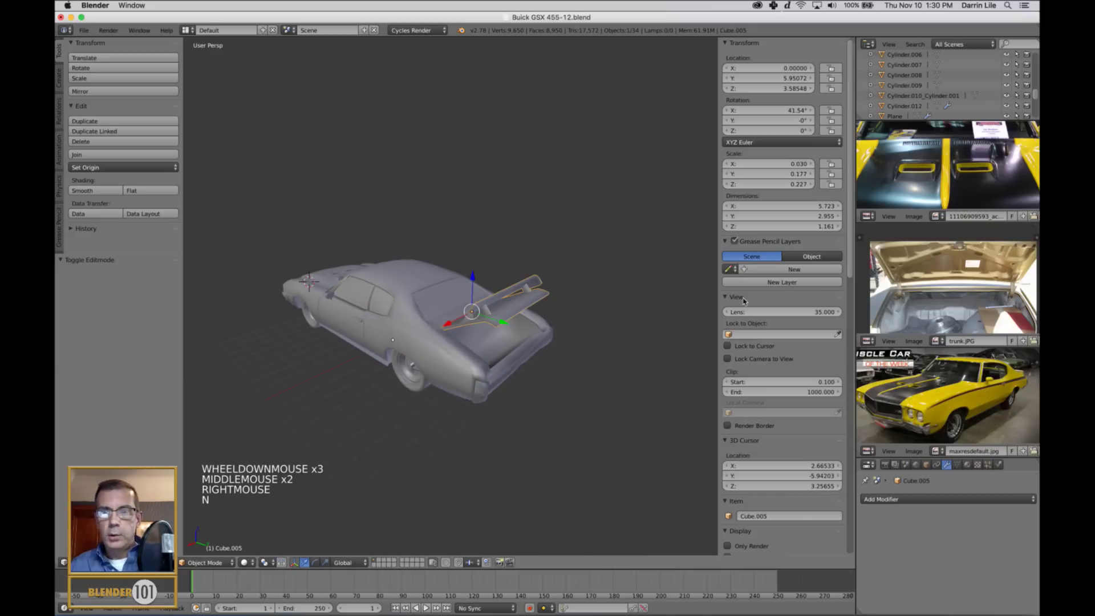
pyautogui.click(781, 112)
pyautogui.write('0')
pyautogui.press('Return')
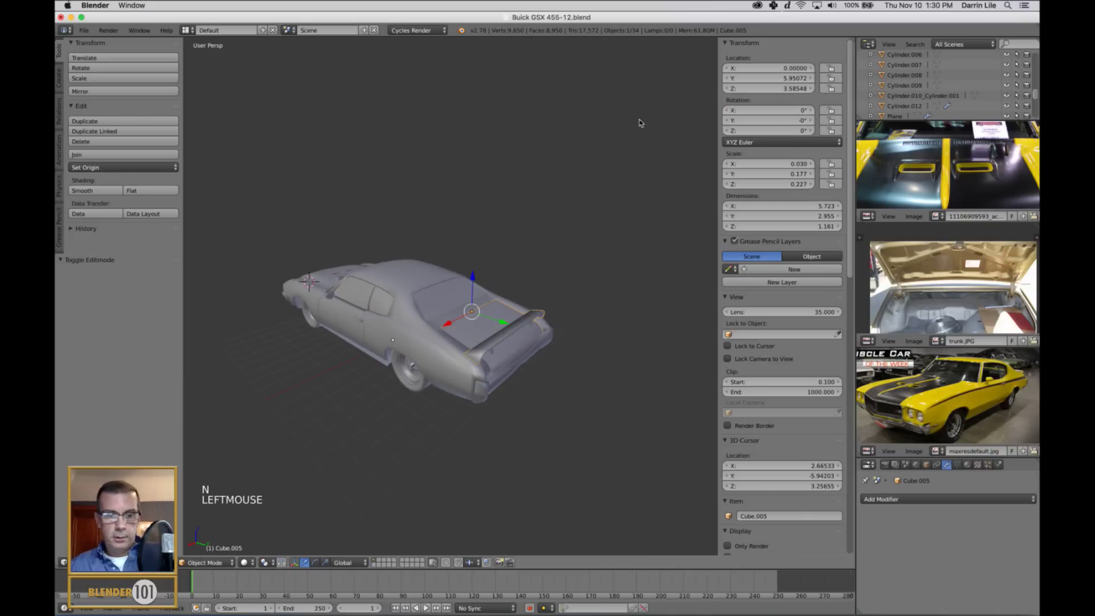
# Deselect everything, hide the transform properties and reset the 3D cursor to the scene origin
pyautogui.press('a')
pyautogui.press('n')
pyautogui.scroll(-3, 600, 267)
pyautogui.moveTo(527, 383); pyautogui.dragTo(630, 360, button='middle')
pyautogui.hotkey('shift', 'c')
pyautogui.press('s')
pyautogui.press('s')
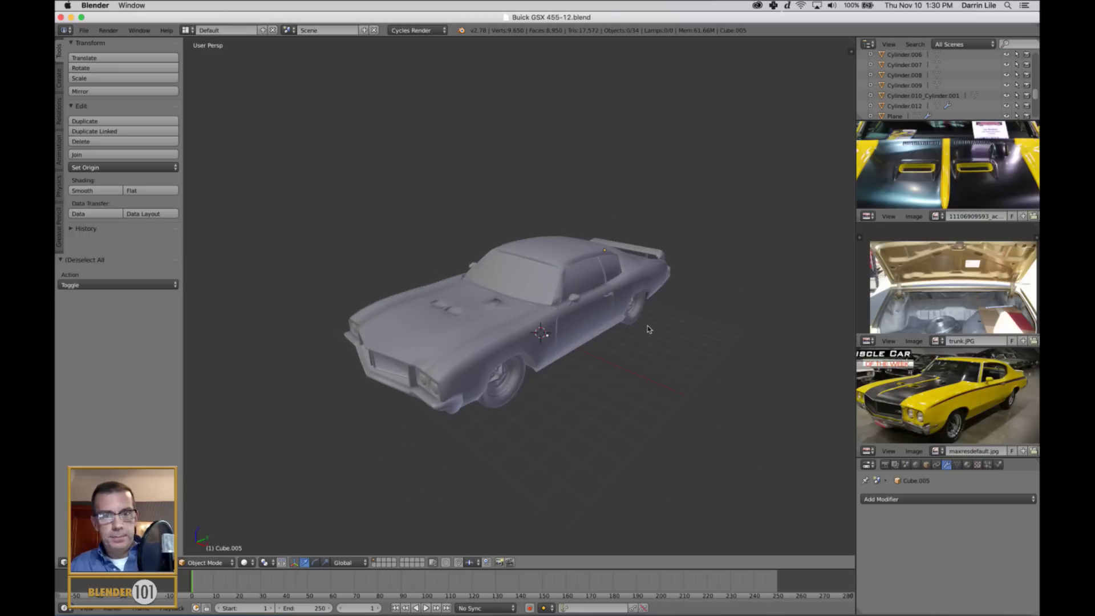
# Inspect the whole car from the front three-quarter angle and the side
pyautogui.scroll(2, 640, 346)
pyautogui.keyDown('shift'); pyautogui.moveTo(648, 326); pyautogui.dragTo(631, 380, button='middle'); pyautogui.keyUp('shift')
pyautogui.scroll(-1, 638, 352)
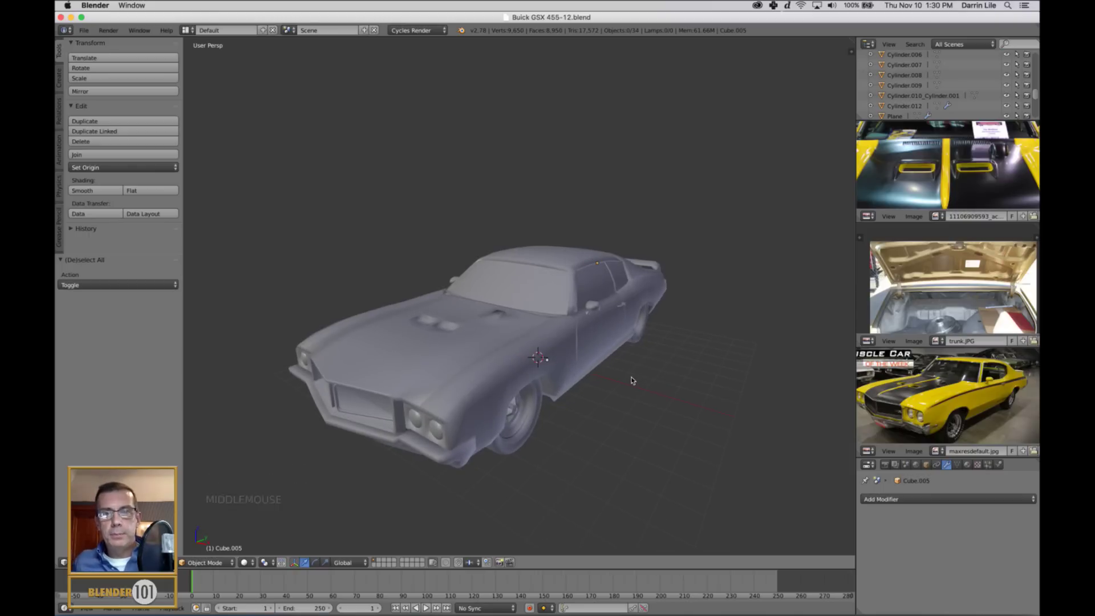
pyautogui.moveTo(741, 435); pyautogui.dragTo(721, 425, button='middle')
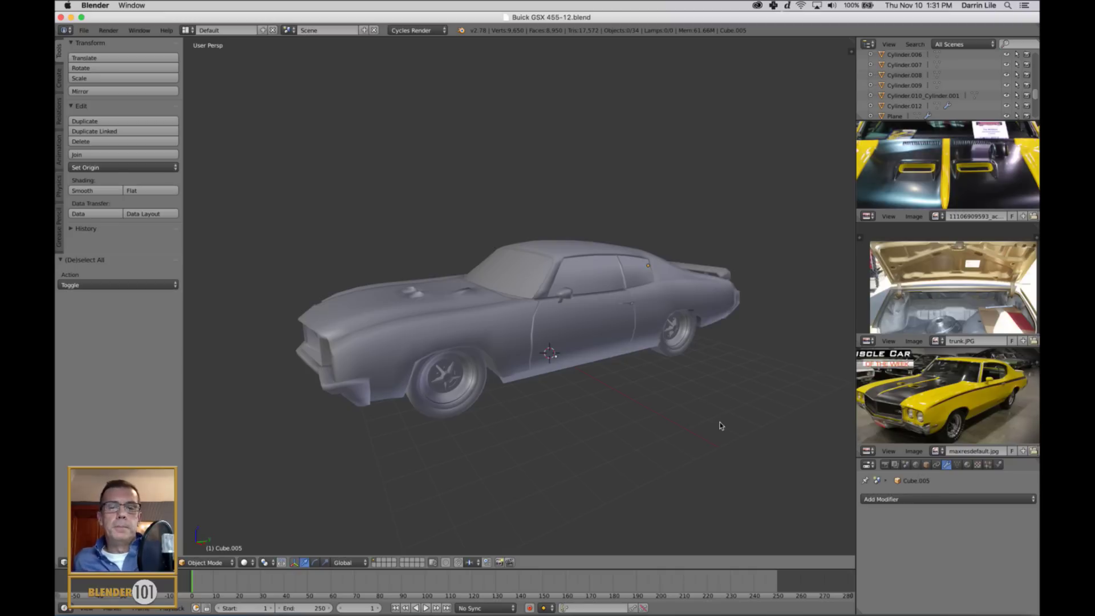
pyautogui.moveTo(667, 379)
pyautogui.mouseDown(button='middle')
pyautogui.moveTo(677, 392)
pyautogui.moveTo(679, 360)
pyautogui.mouseUp(button='middle')
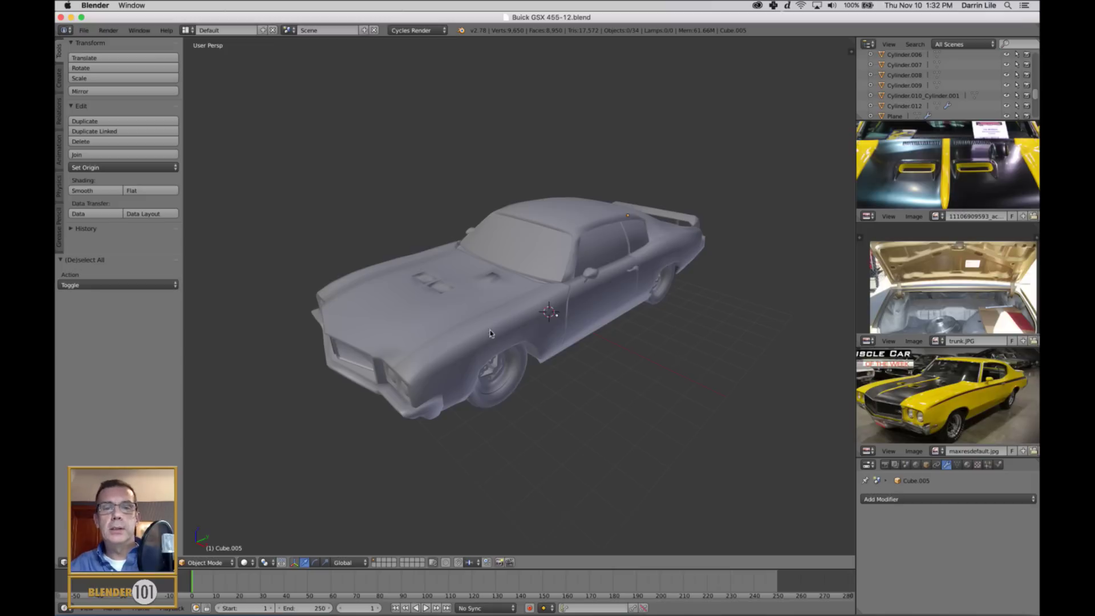
pyautogui.rightClick(526, 329)
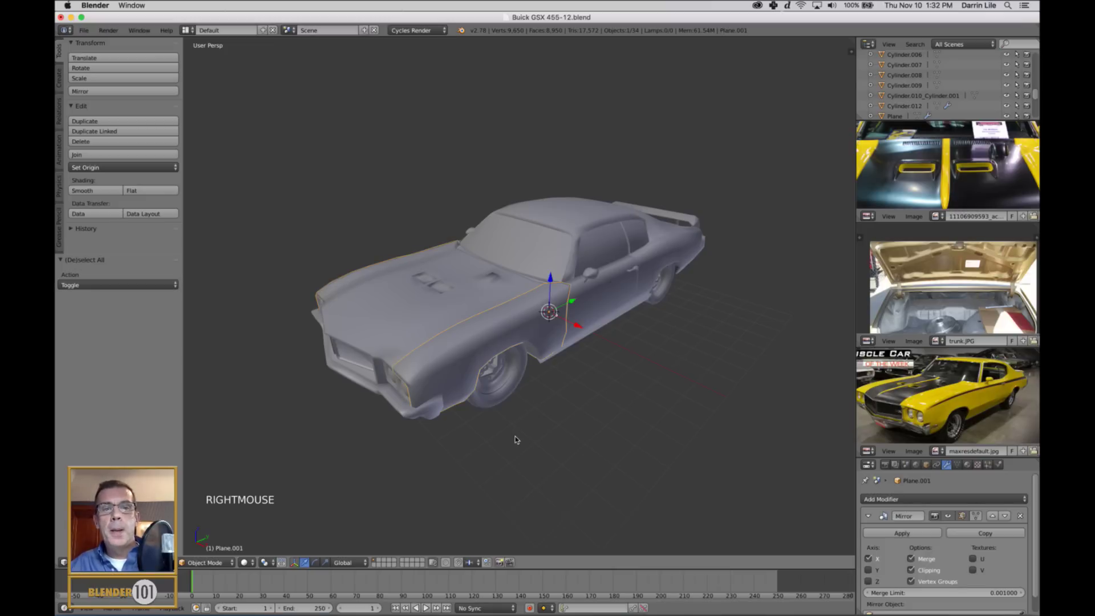
pyautogui.moveTo(446, 435)
pyautogui.mouseDown(button='middle')
pyautogui.moveTo(505, 429)
pyautogui.moveTo(443, 435)
pyautogui.mouseUp(button='middle')
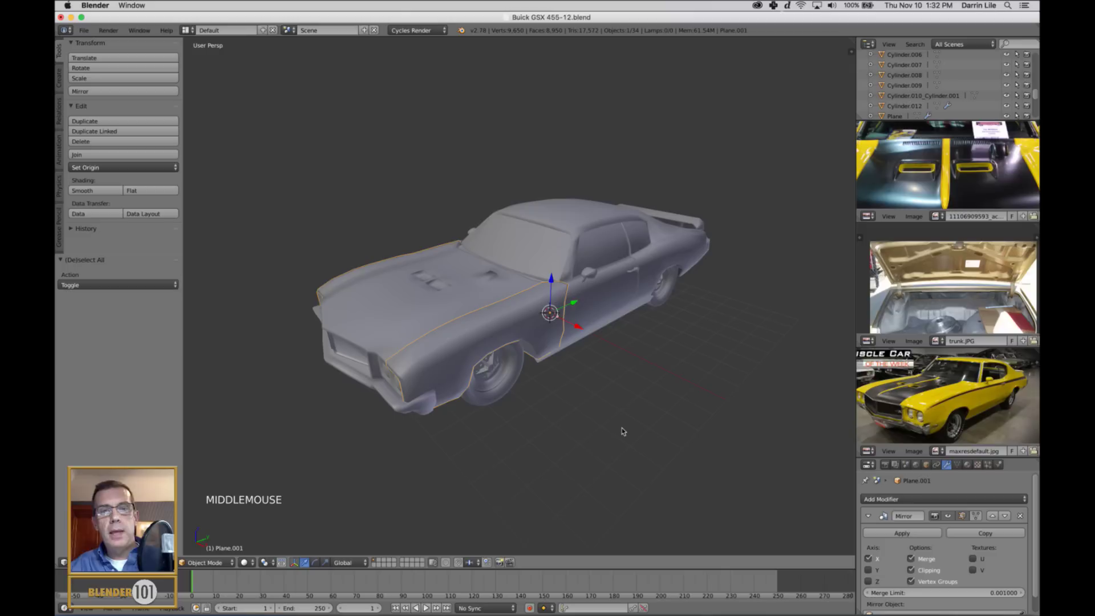
pyautogui.press('a')
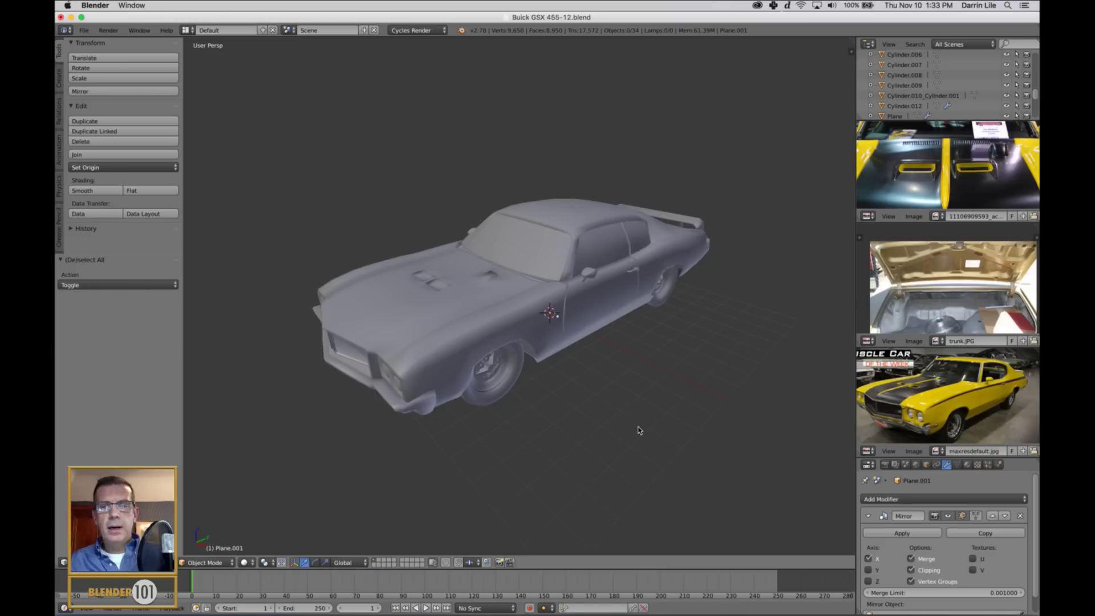
# Add a camera at the scene origin and raise it about 7.83 along Z above the car
pyautogui.moveTo(609, 413); pyautogui.dragTo(599, 413, button='middle')
pyautogui.hotkey('shift', 'a')
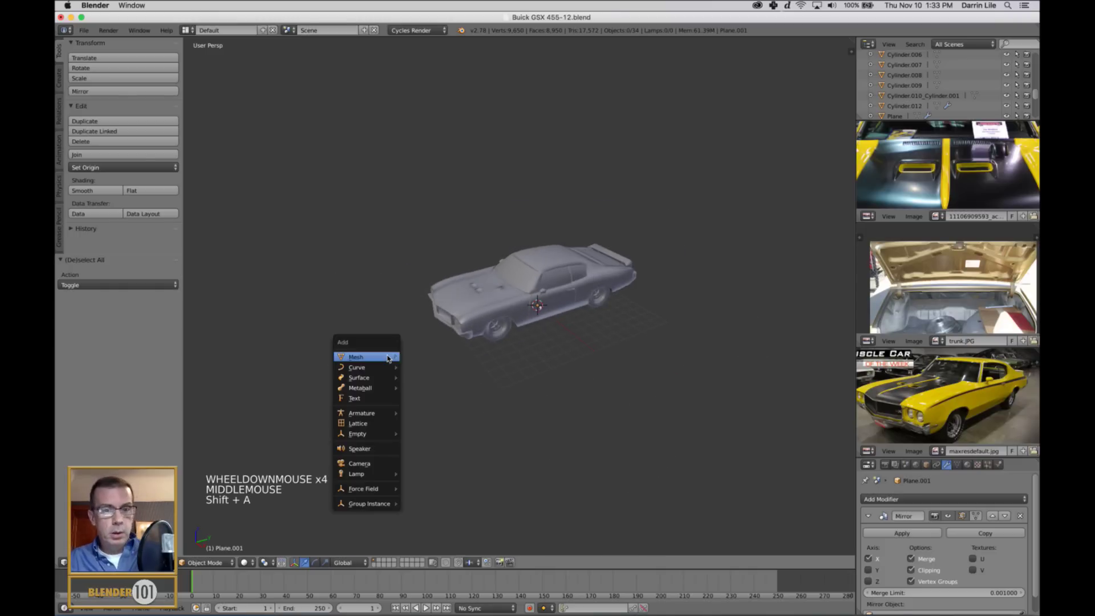
pyautogui.moveTo(385, 437)
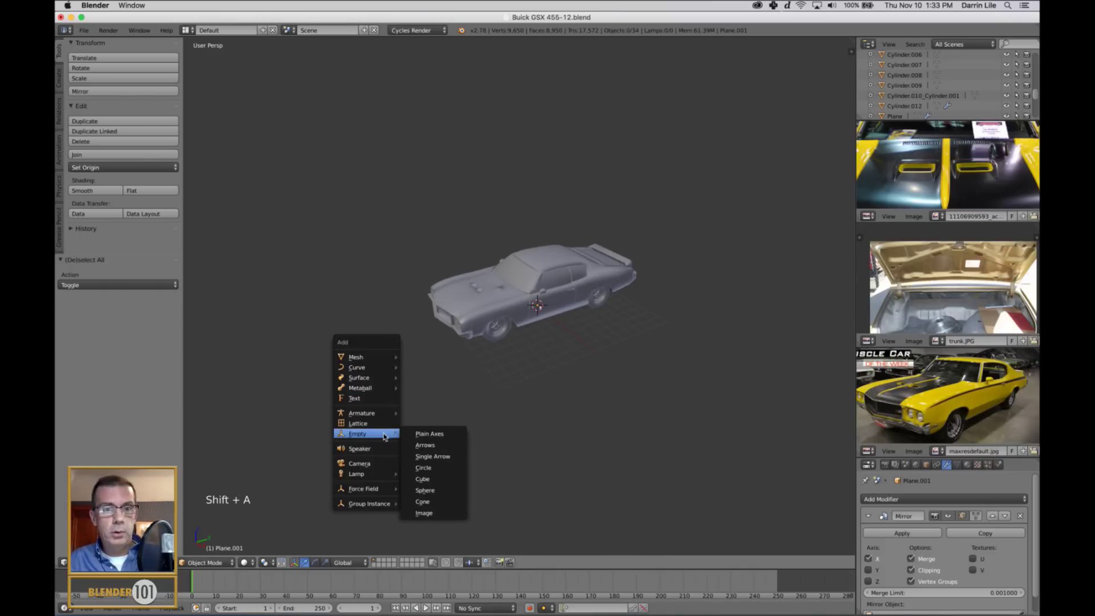
pyautogui.click(376, 463)
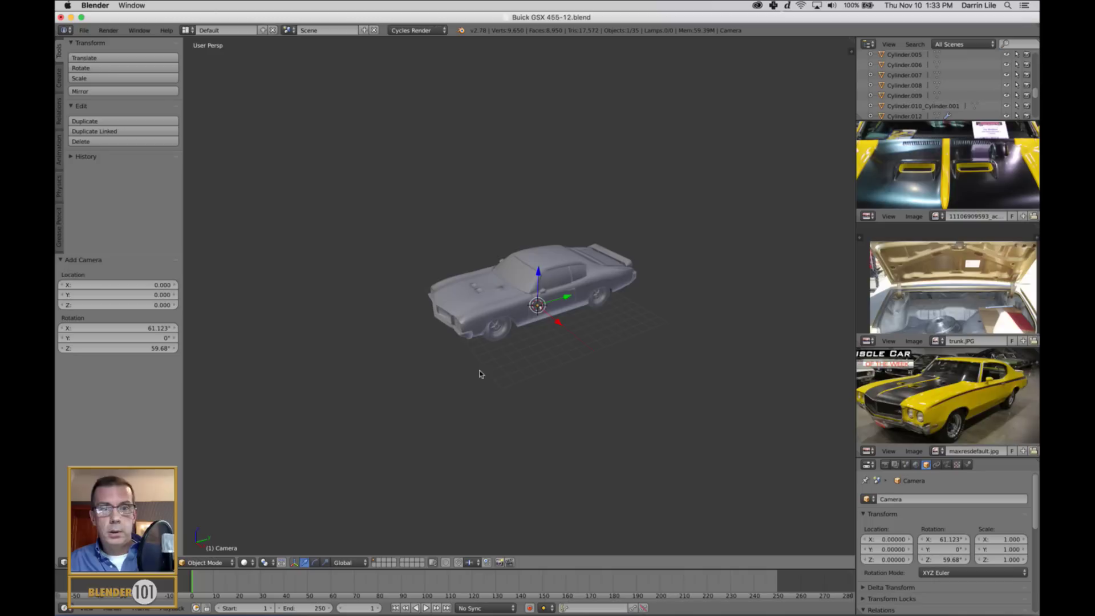
pyautogui.moveTo(538, 279); pyautogui.dragTo(538, 205)
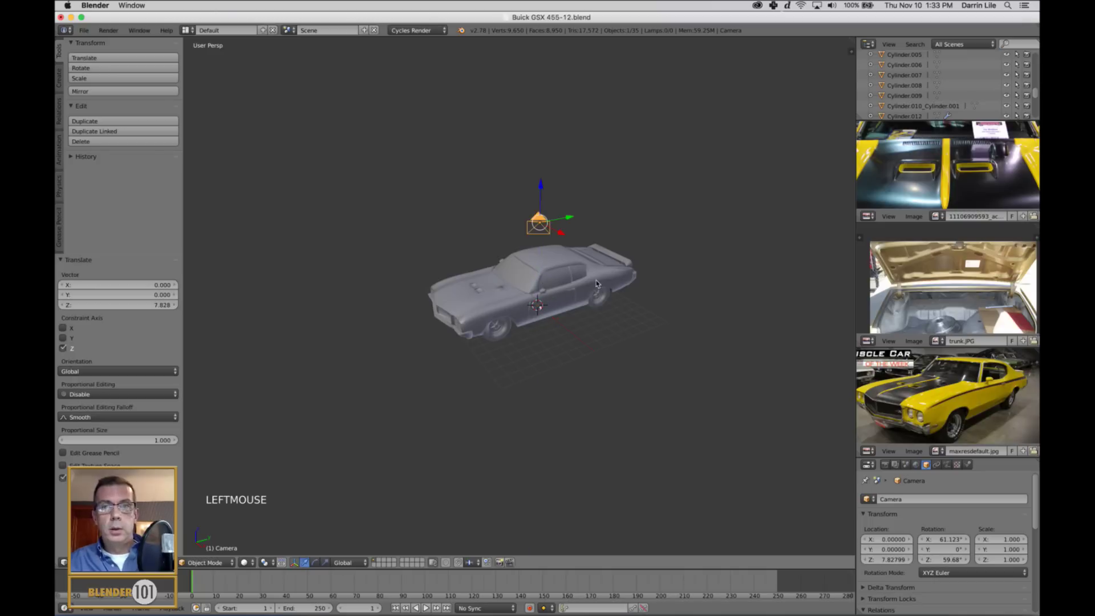
pyautogui.moveTo(538, 205); pyautogui.dragTo(569, 287, button='middle')
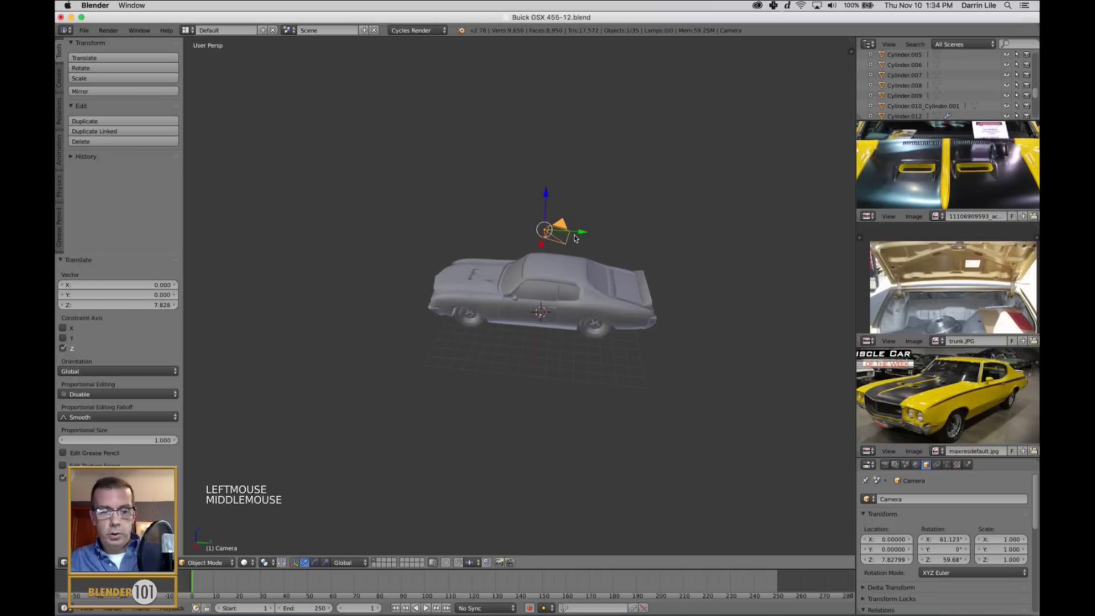
# Move the camera out ahead of the car, to about X 8.47, Y -24.14, Z 0.17
pyautogui.press('g')
pyautogui.click(234, 345)
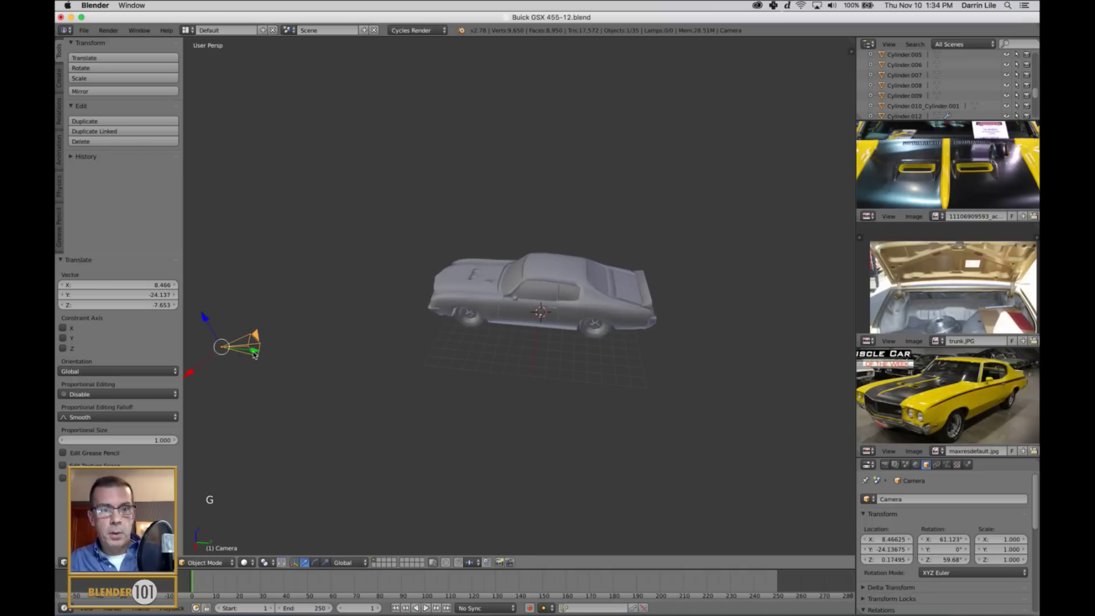
pyautogui.scroll(-2, 311, 342)
pyautogui.keyDown('shift'); pyautogui.moveTo(311, 342); pyautogui.dragTo(356, 357, button='middle'); pyautogui.keyUp('shift')
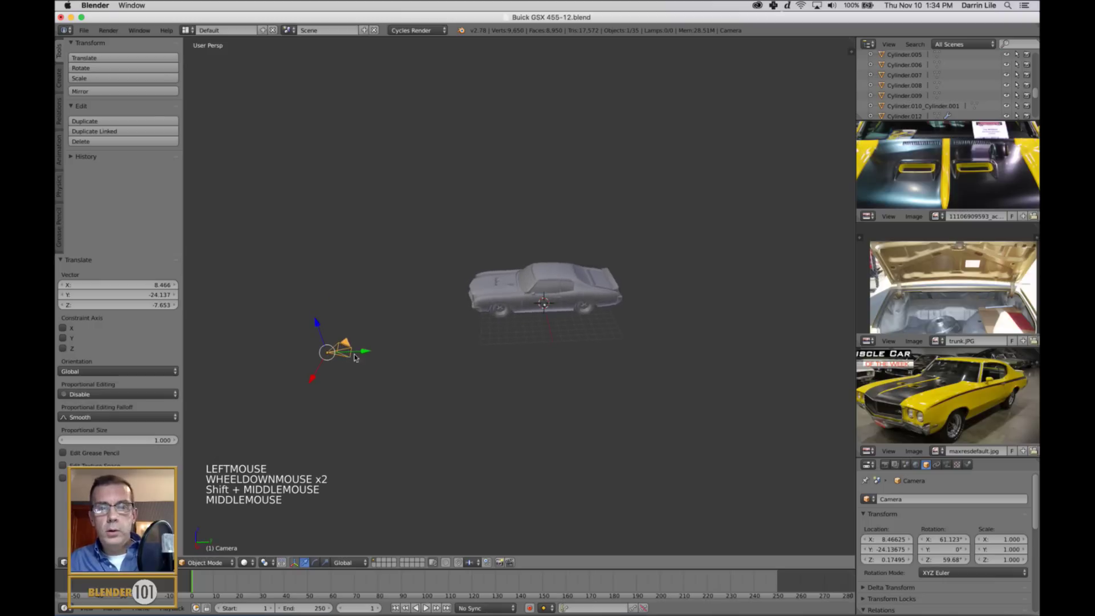
pyautogui.keyDown('shift'); pyautogui.moveTo(479, 371); pyautogui.dragTo(496, 300, button='middle'); pyautogui.keyUp('shift')
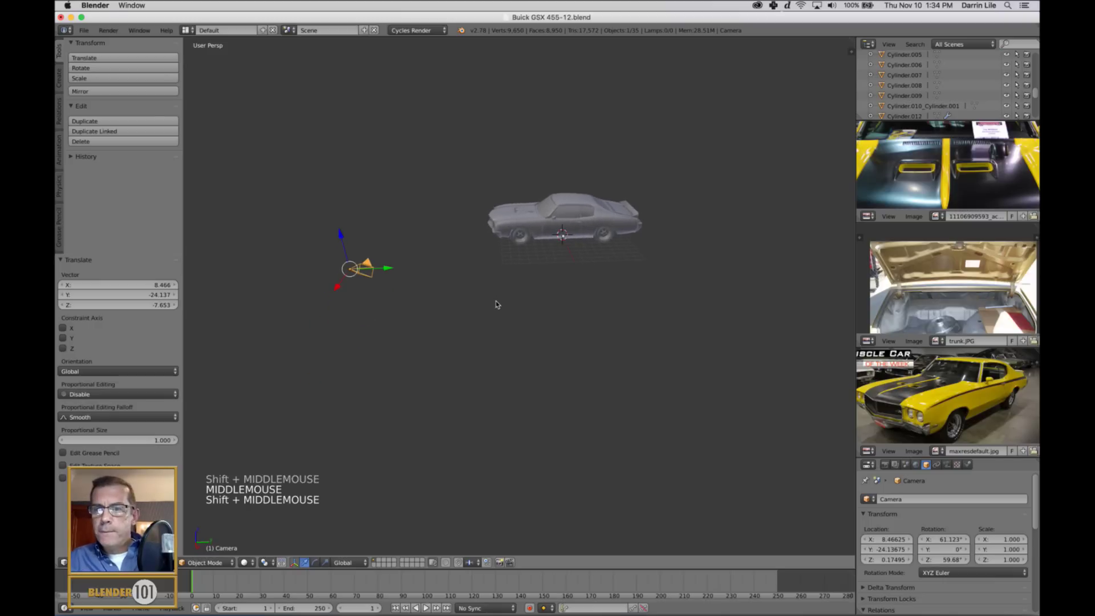
# Show the camera's lens settings and make the properties area wider and taller
pyautogui.click(947, 464)
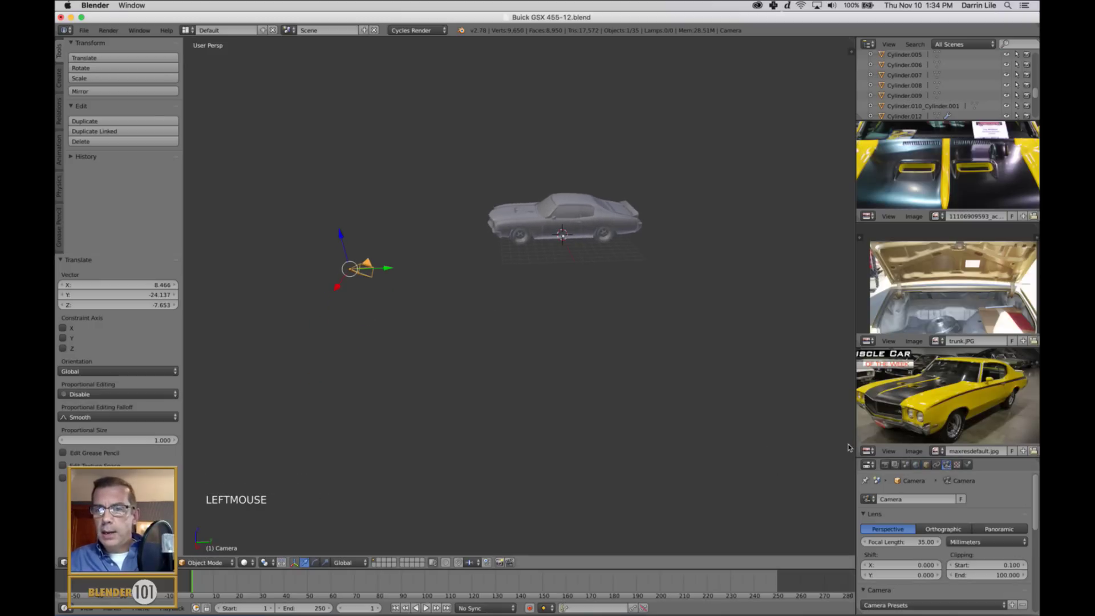
pyautogui.moveTo(855, 448); pyautogui.dragTo(785, 447)
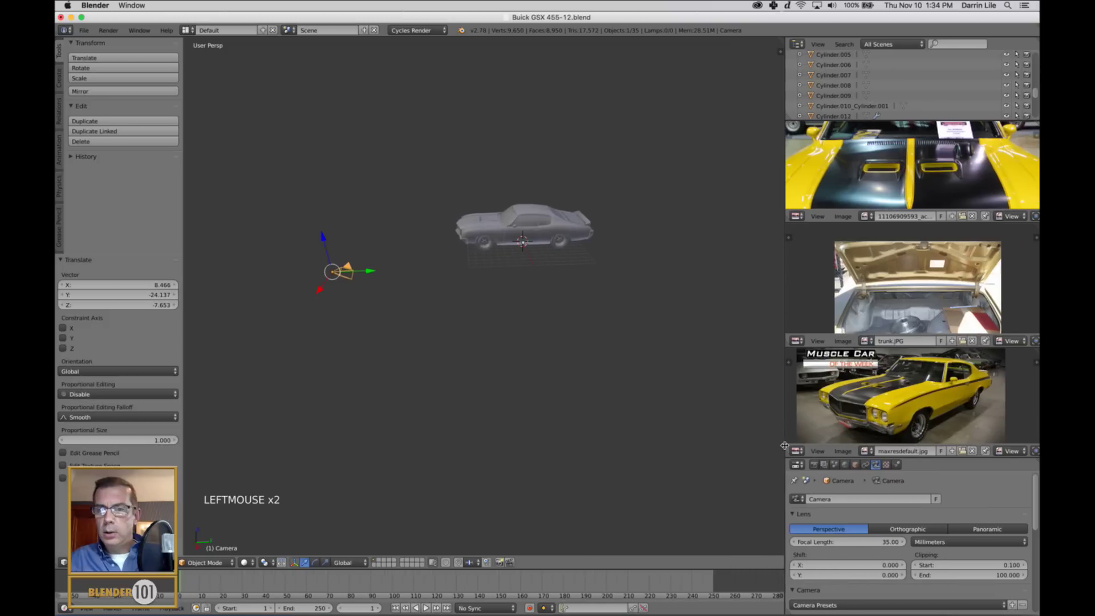
pyautogui.click(916, 464)
pyautogui.moveTo(916, 463); pyautogui.dragTo(918, 417)
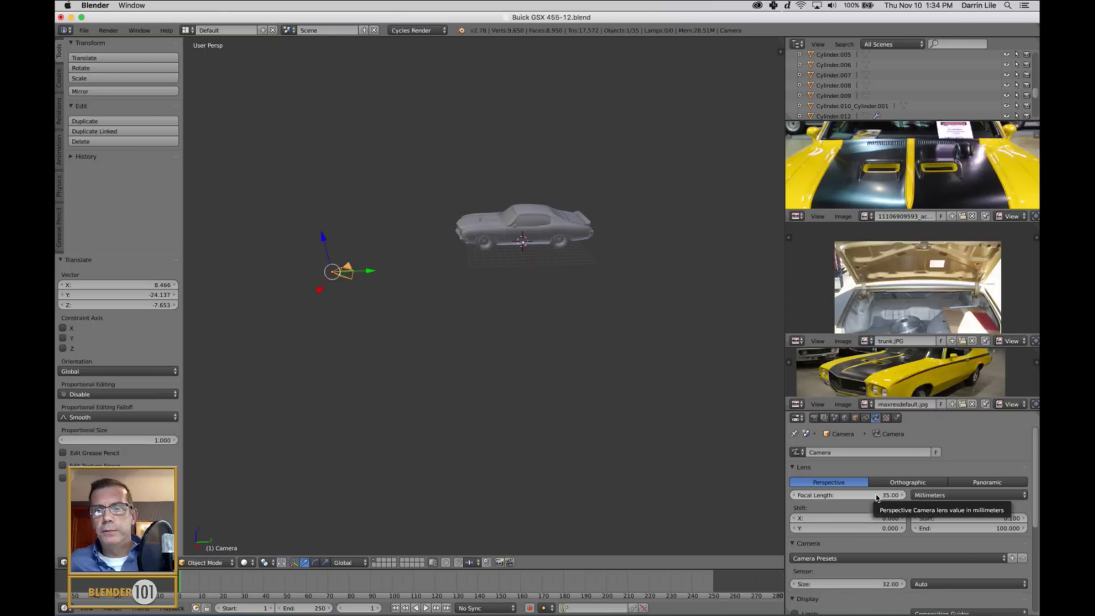
# Set the camera's focal length to 100 mm
pyautogui.scroll(1, 613, 357)
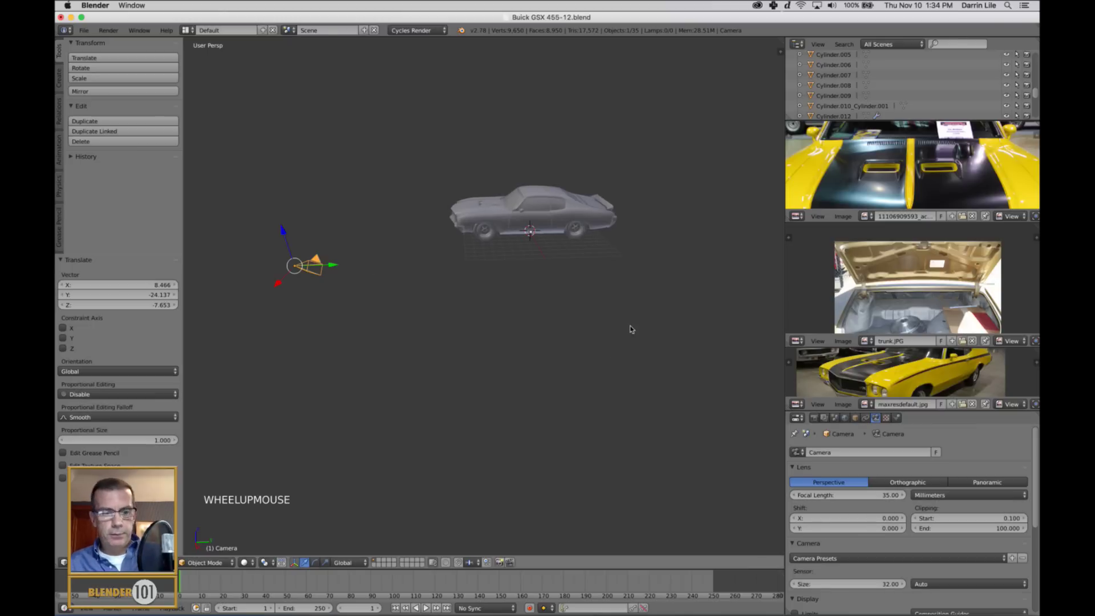
pyautogui.keyDown('shift'); pyautogui.moveTo(631, 327); pyautogui.dragTo(571, 275, button='middle'); pyautogui.keyUp('shift')
pyautogui.scroll(3, 566, 339)
pyautogui.scroll(1, 566, 339)
pyautogui.moveTo(566, 339); pyautogui.dragTo(617, 352, button='middle')
pyautogui.scroll(-3, 577, 341)
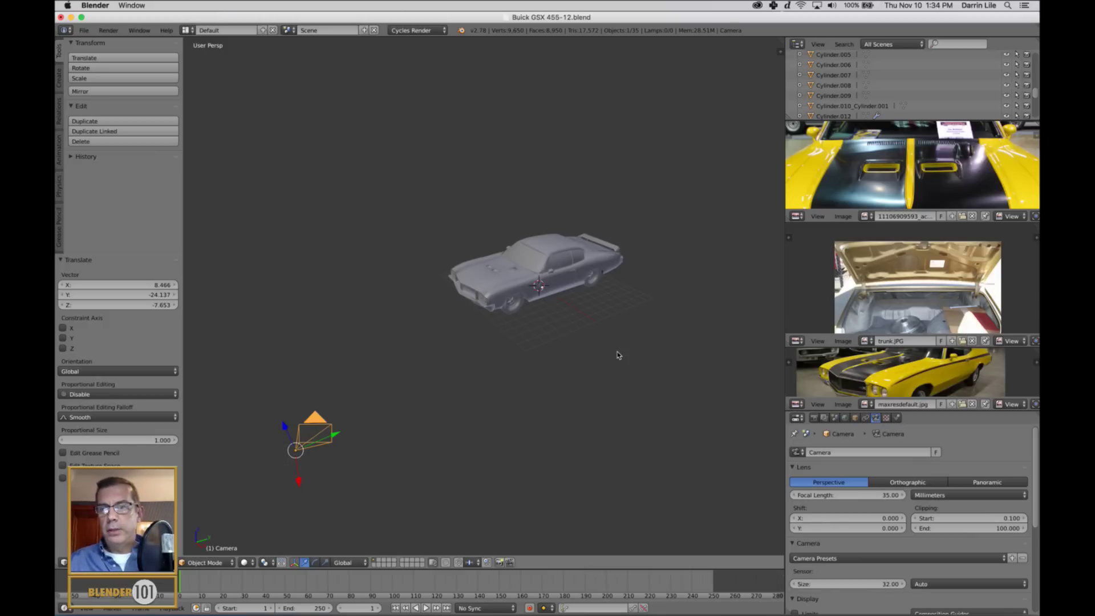
pyautogui.click(858, 495)
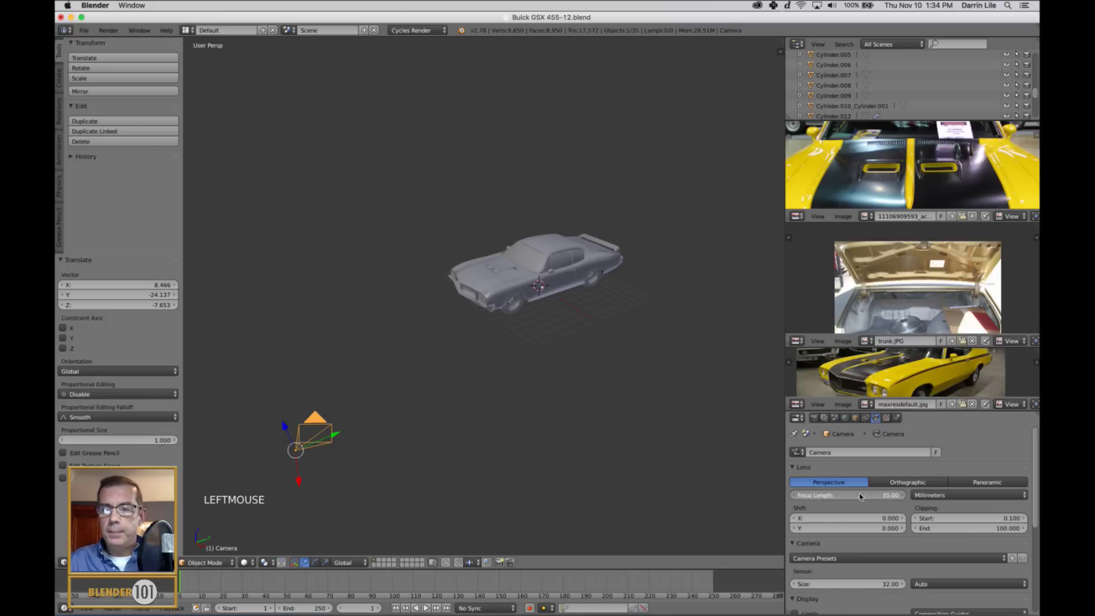
pyautogui.write('100')
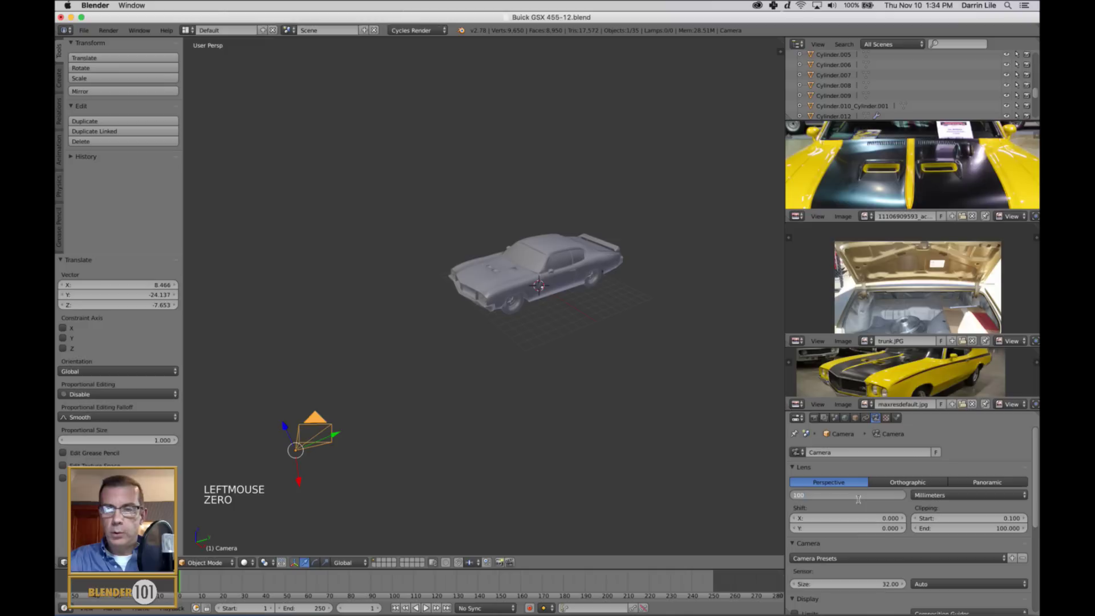
pyautogui.press('Return')
# Set the camera's focal length to 20 mm
pyautogui.click(859, 495)
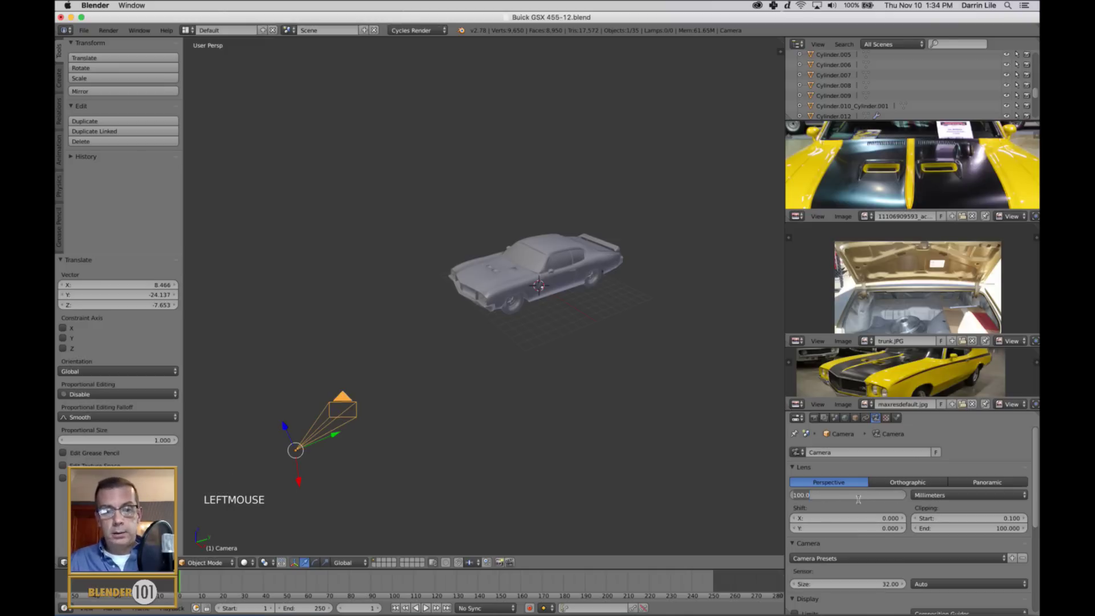
pyautogui.write('20')
pyautogui.press('Return')
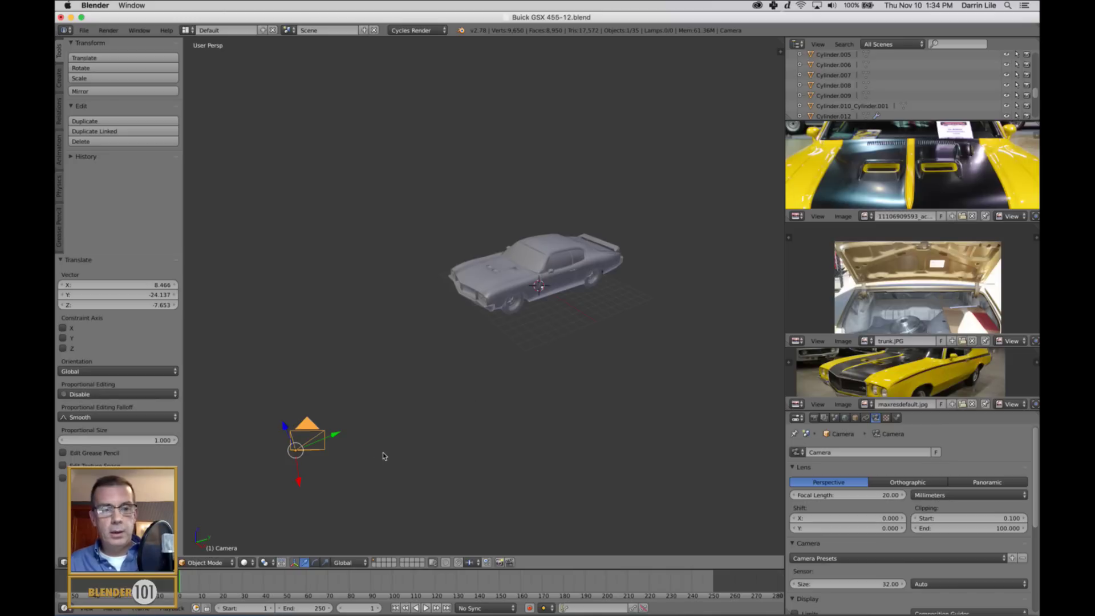
# Switch the transform orientation to Local so the camera's manipulator follows its own axes
pyautogui.moveTo(414, 471); pyautogui.dragTo(328, 447, button='middle')
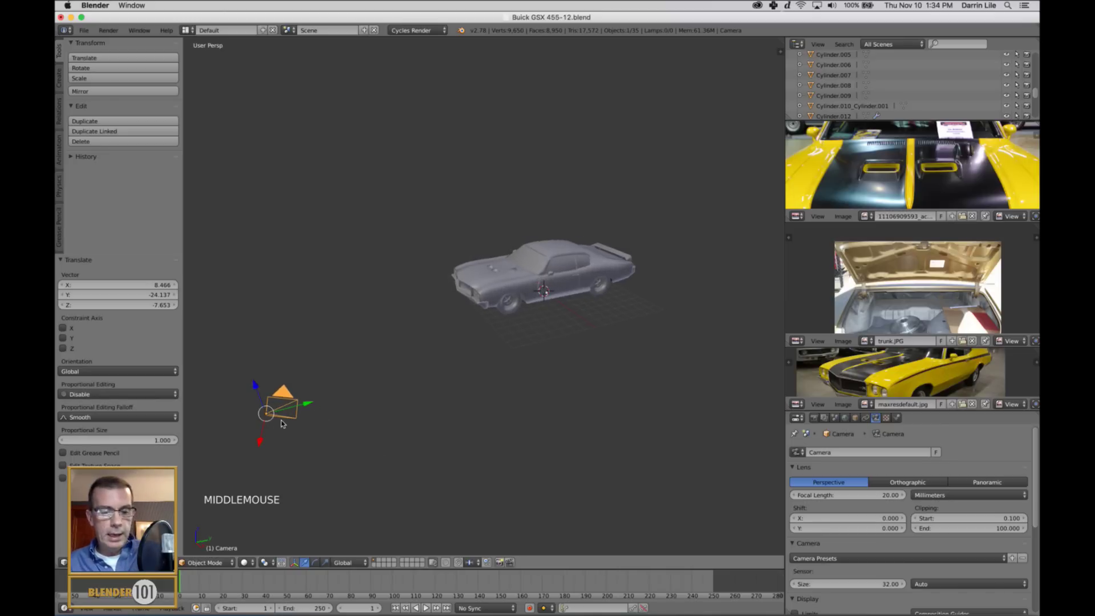
pyautogui.press('space')
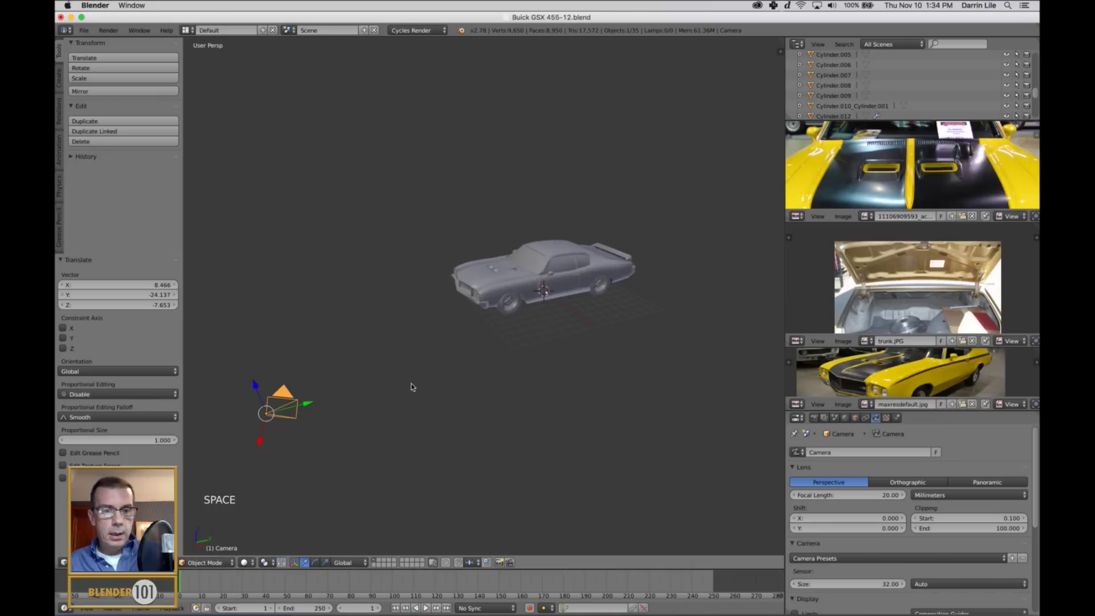
pyautogui.hotkey('alt', 'space')
pyautogui.click(405, 398)
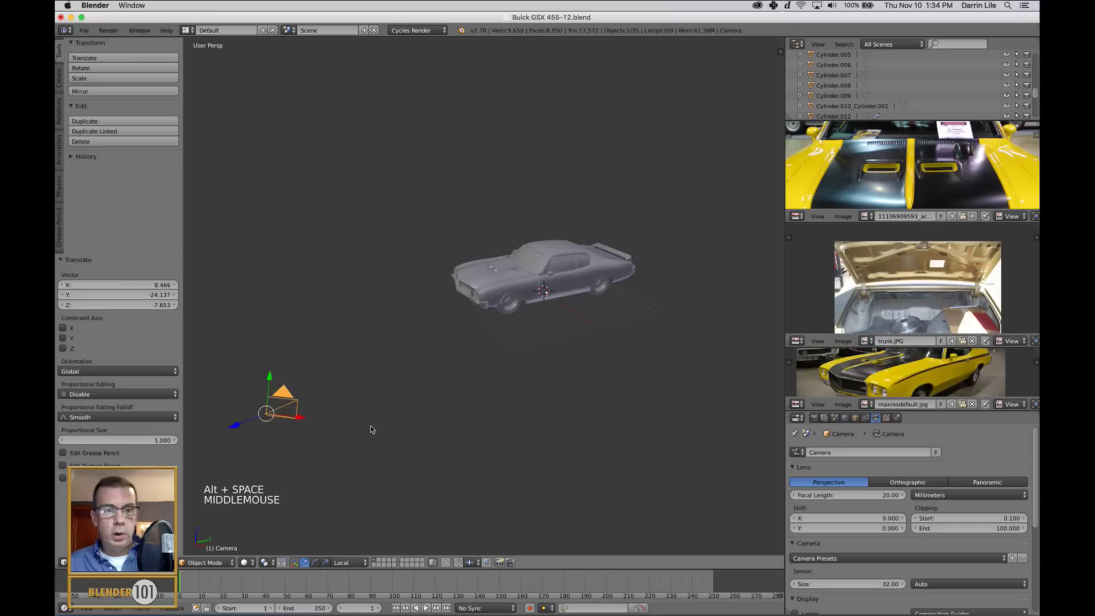
# Examine the camera's local axes from several angles, and the car body close up from the front three-quarter angle
pyautogui.moveTo(371, 430); pyautogui.dragTo(371, 437, button='middle')
pyautogui.moveTo(646, 466); pyautogui.dragTo(612, 469, button='middle')
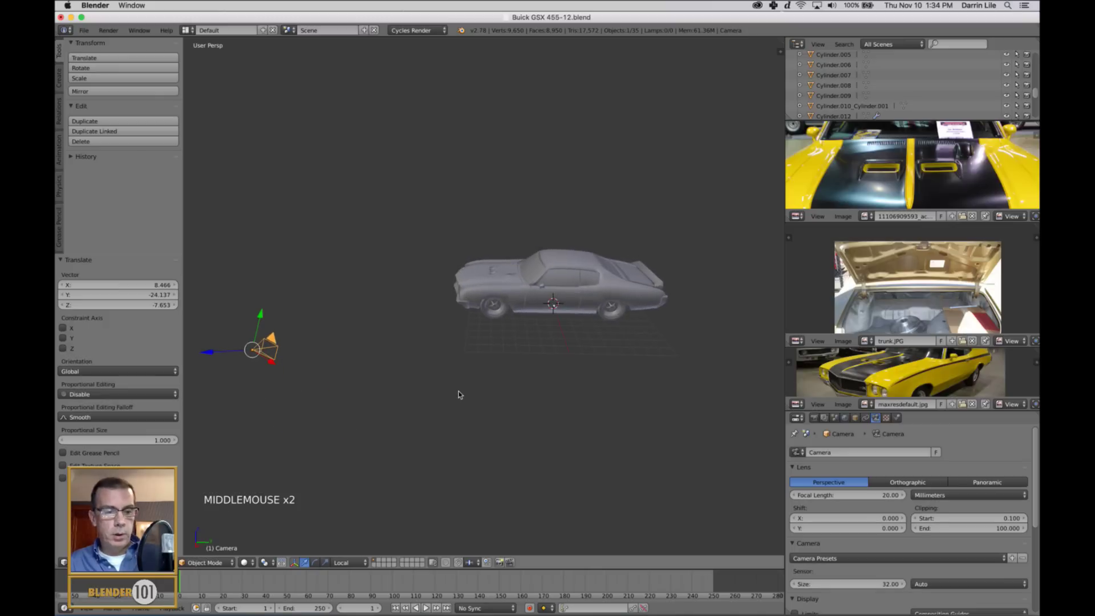
pyautogui.moveTo(446, 365); pyautogui.dragTo(515, 365, button='middle')
pyautogui.moveTo(624, 390); pyautogui.dragTo(568, 383, button='middle')
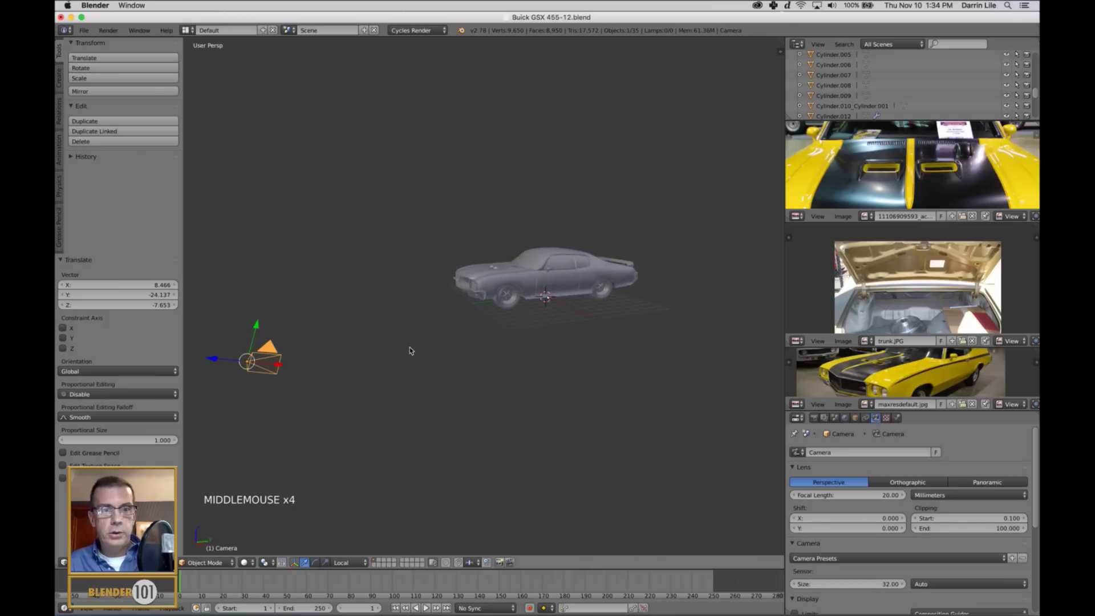
pyautogui.keyDown('shift'); pyautogui.moveTo(422, 354); pyautogui.dragTo(517, 335, button='middle'); pyautogui.keyUp('shift')
pyautogui.scroll(3, 545, 336)
pyautogui.scroll(2, 509, 340)
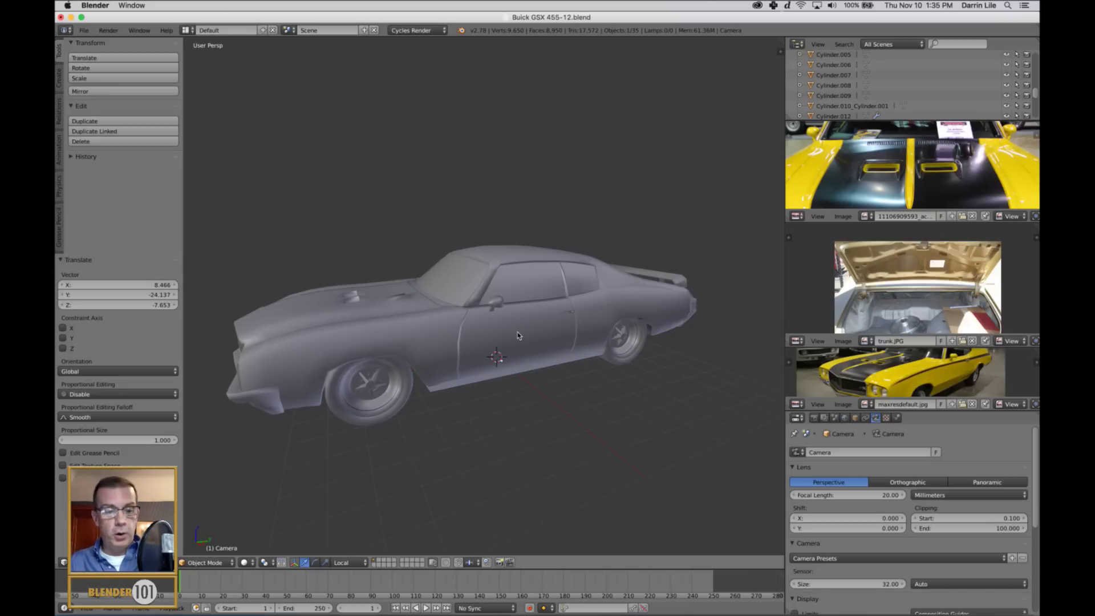
pyautogui.moveTo(550, 286); pyautogui.dragTo(599, 290, button='middle')
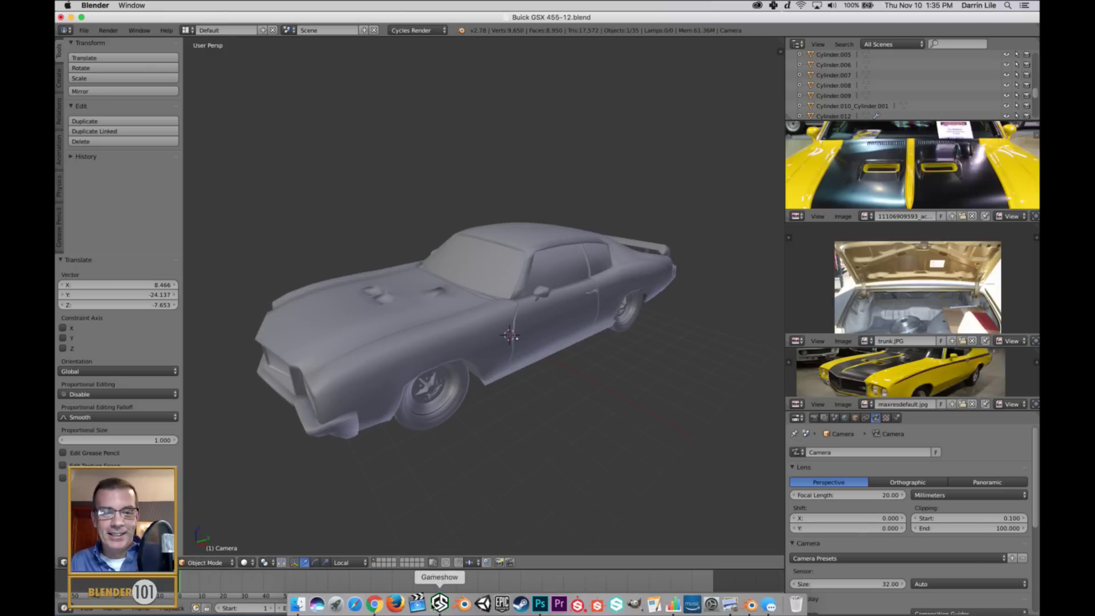
# Switch to Gameshow and take the End Card 3 scene live to close the stream
pyautogui.click(439, 603)
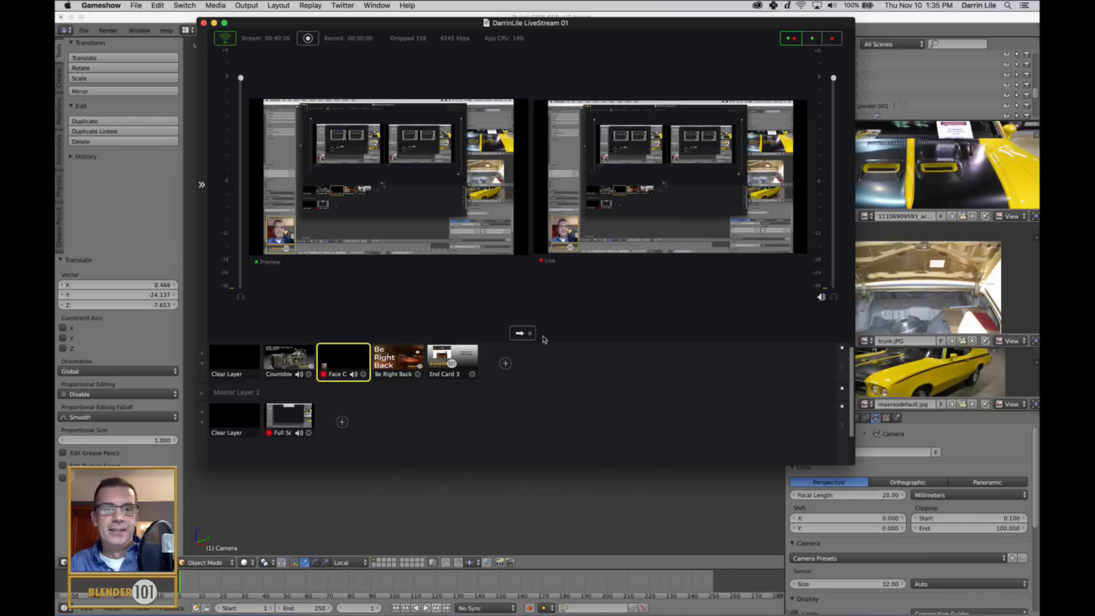
pyautogui.click(475, 357)
pyautogui.click(518, 333)
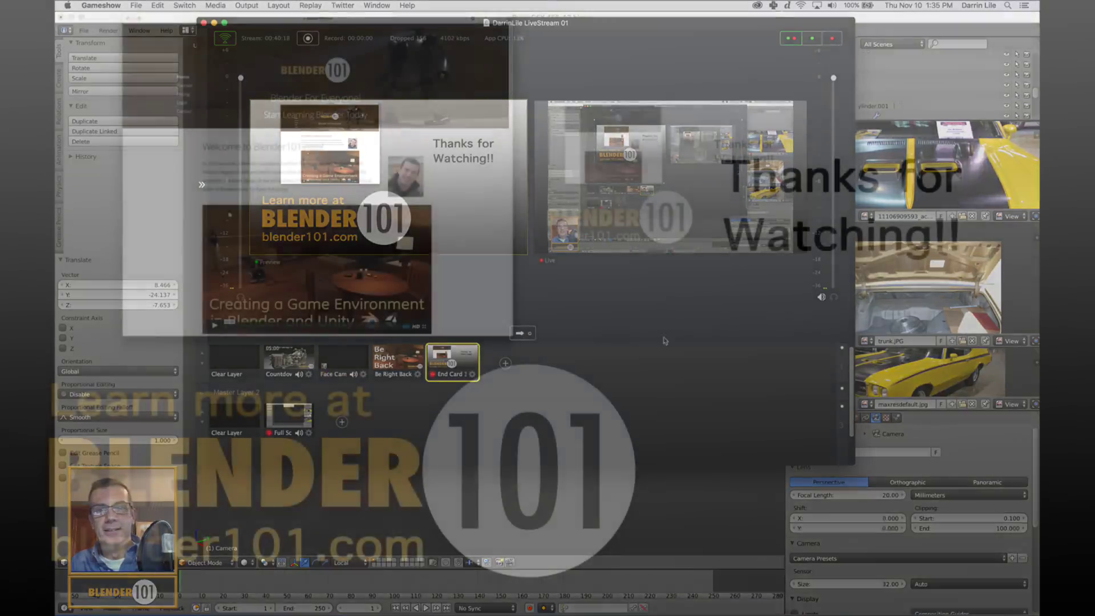